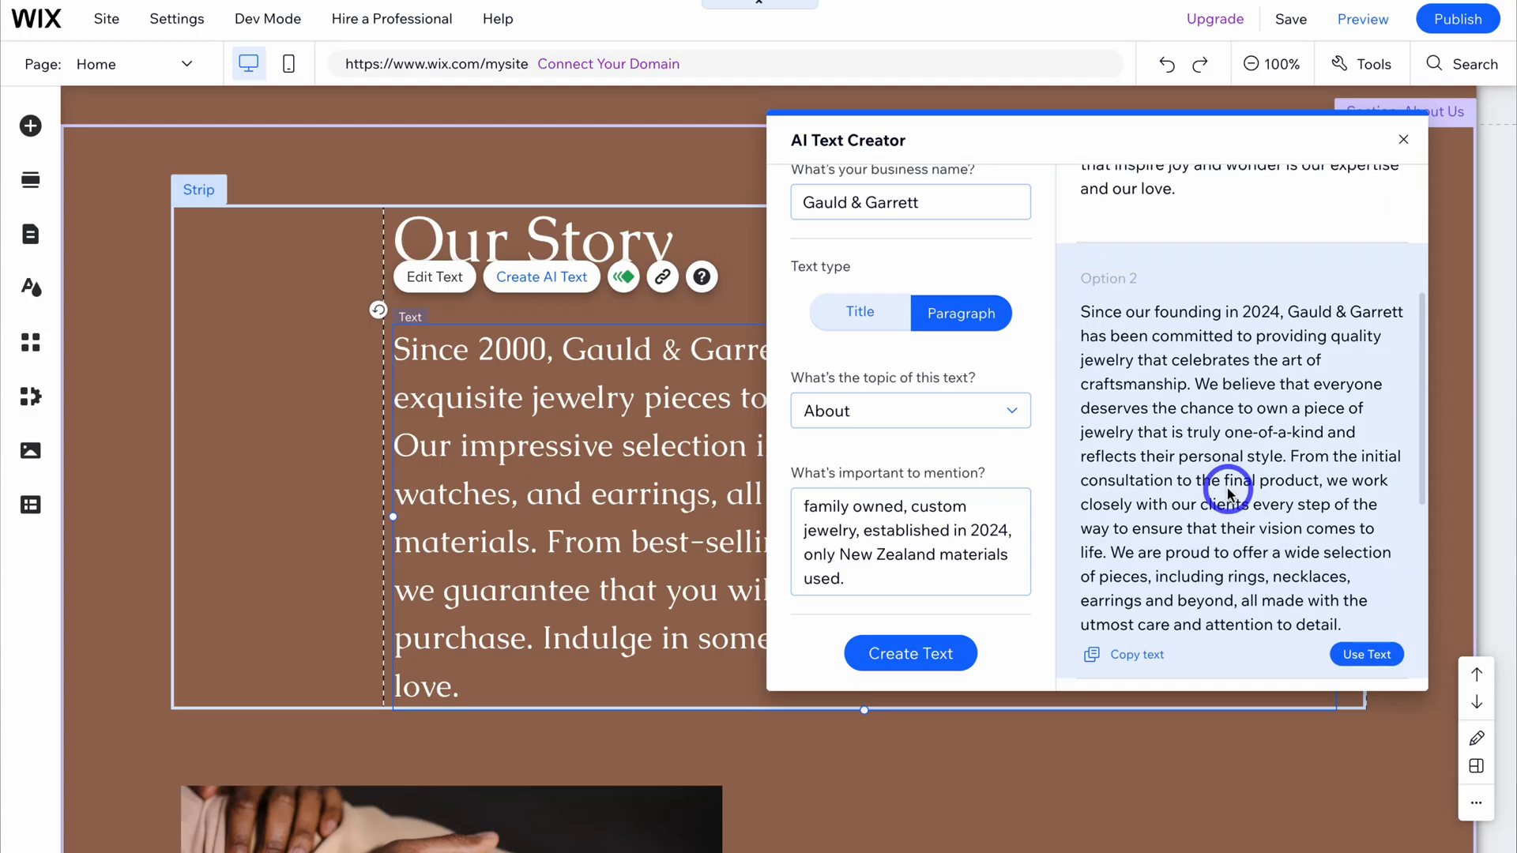
pyautogui.scroll(-4, 1227, 487)
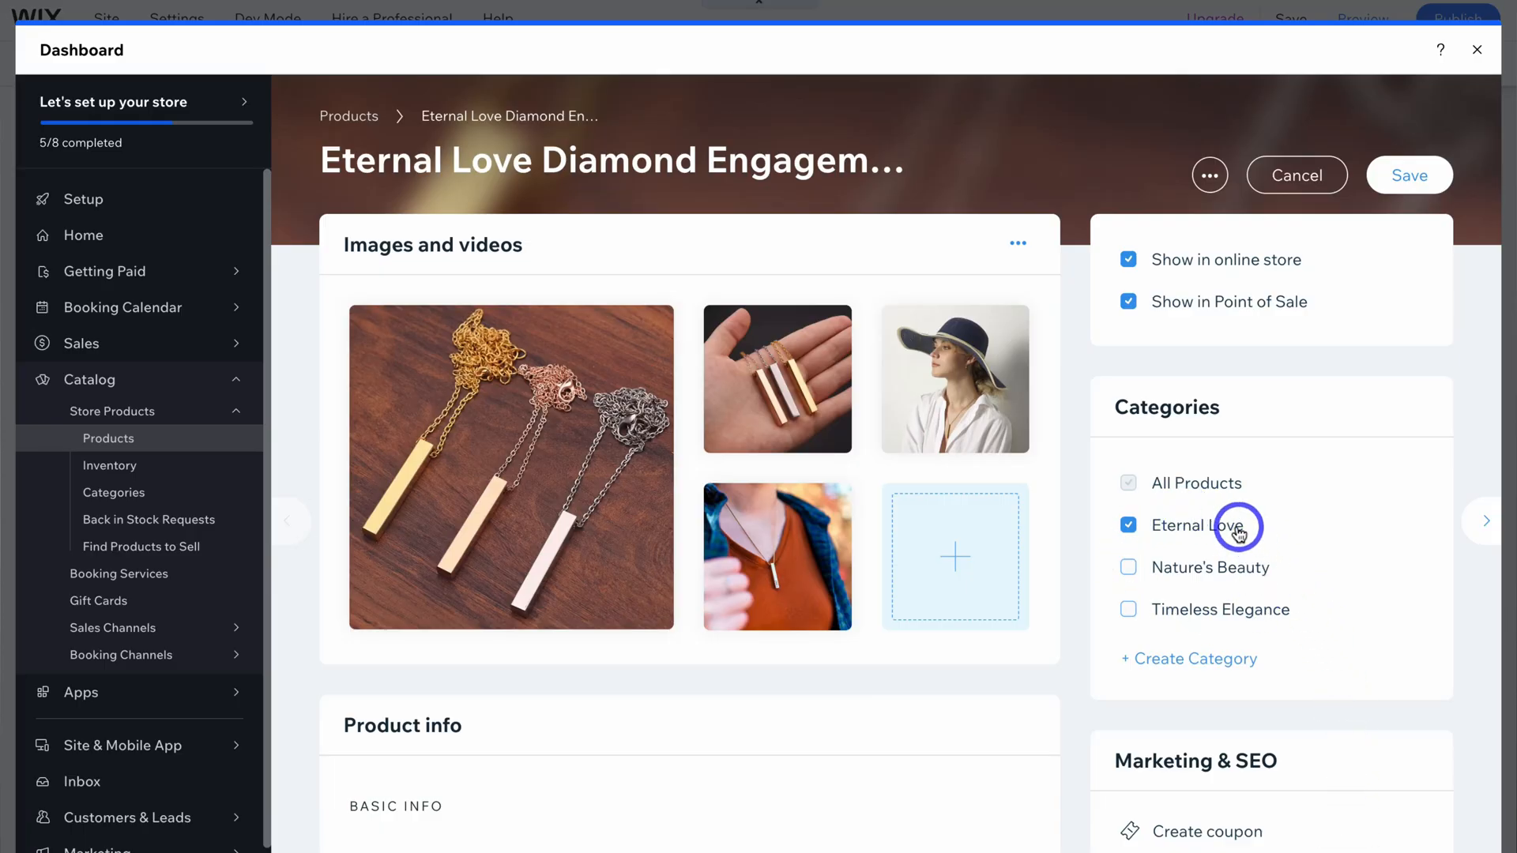
pyautogui.click(1182, 661)
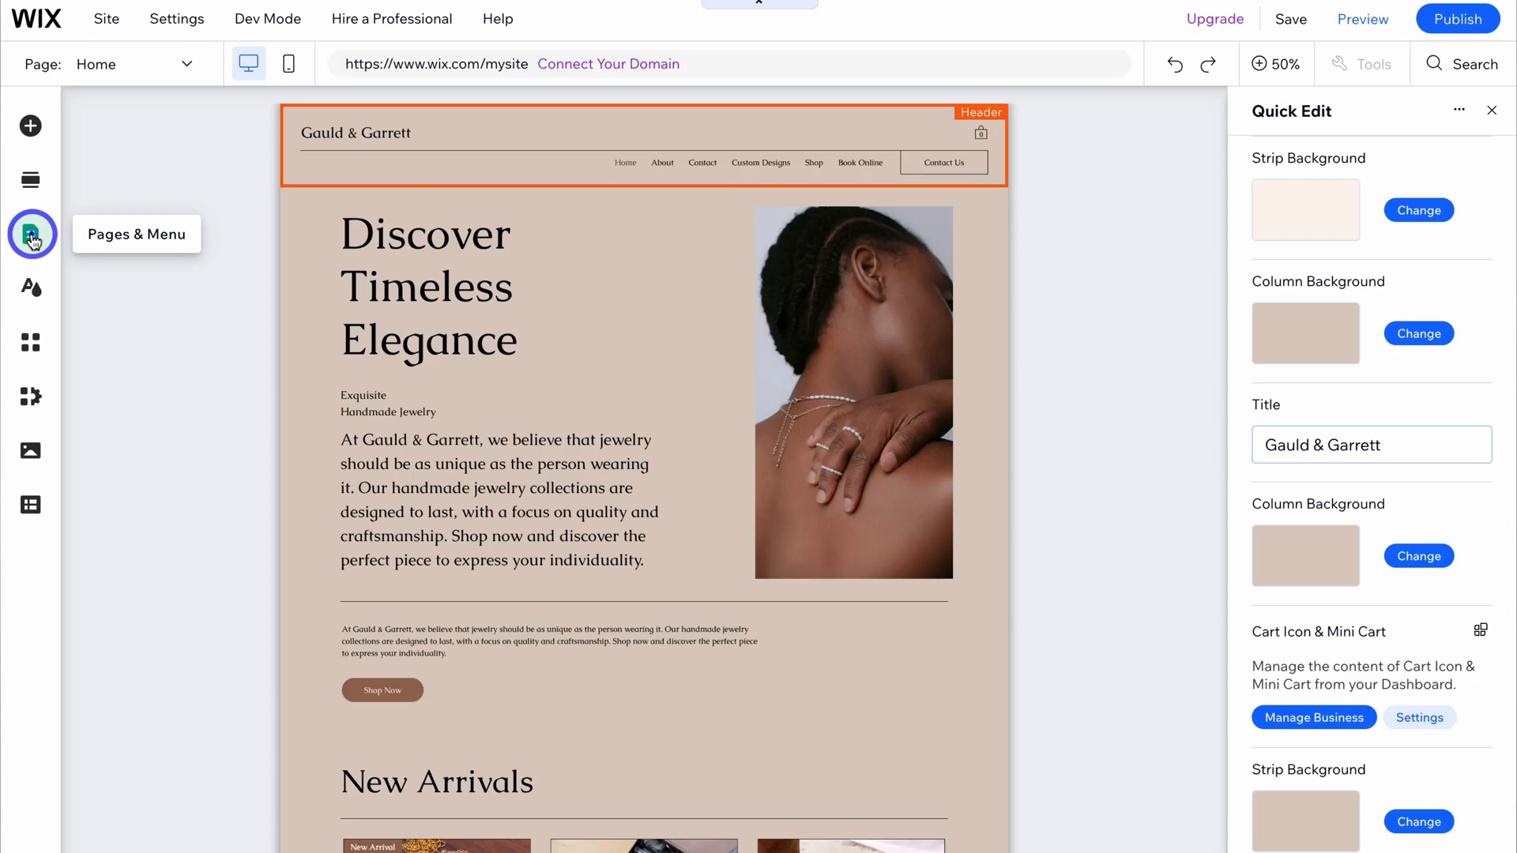
pyautogui.click(32, 235)
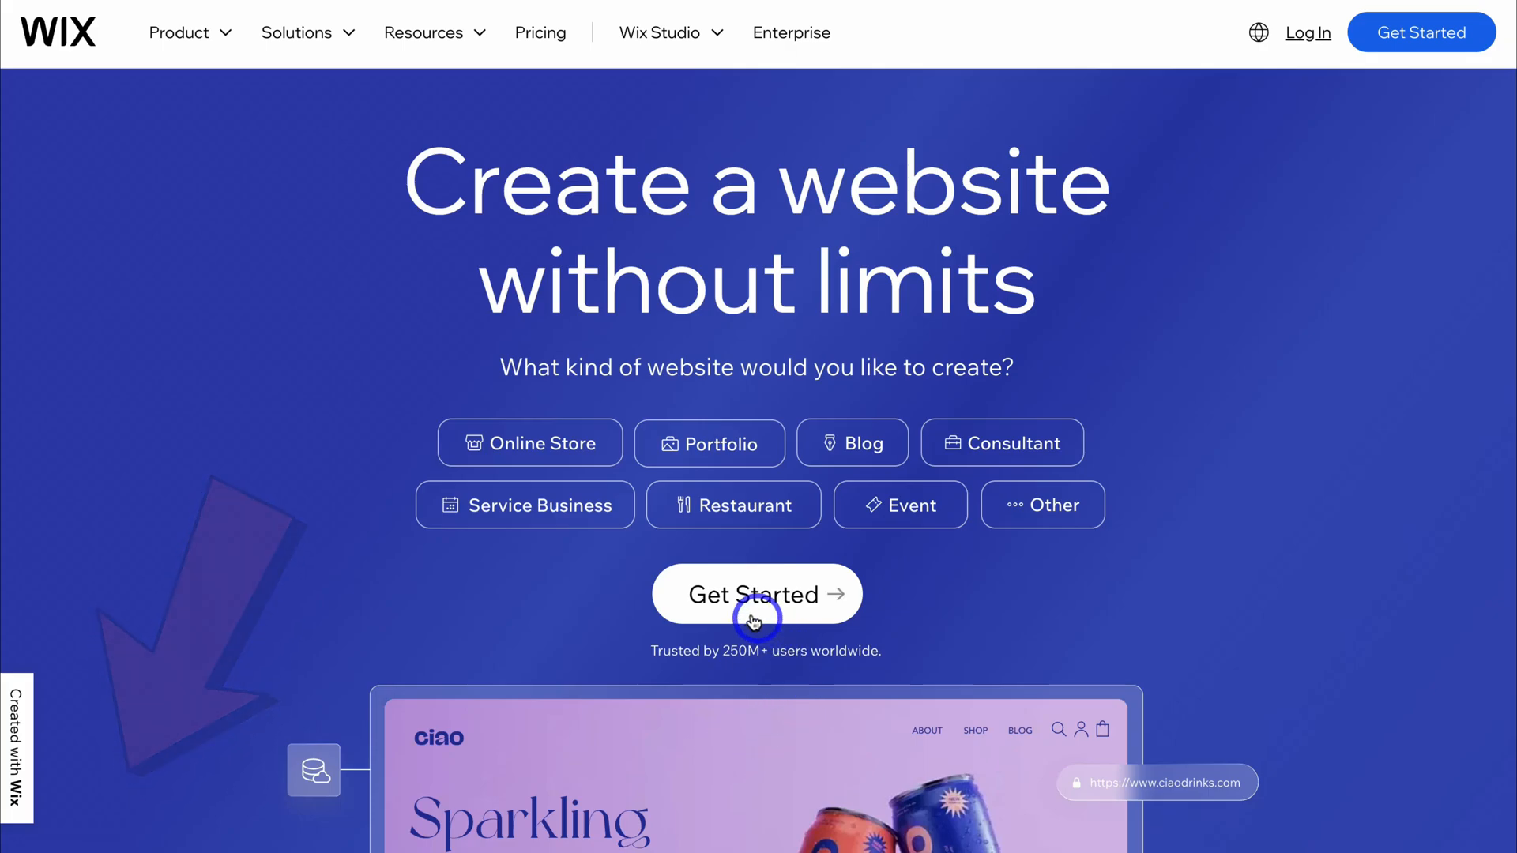
# - Sign up for a new account with the e-mail and password, and specify that the website is for myself, my business or a friend
pyautogui.click(816, 590)
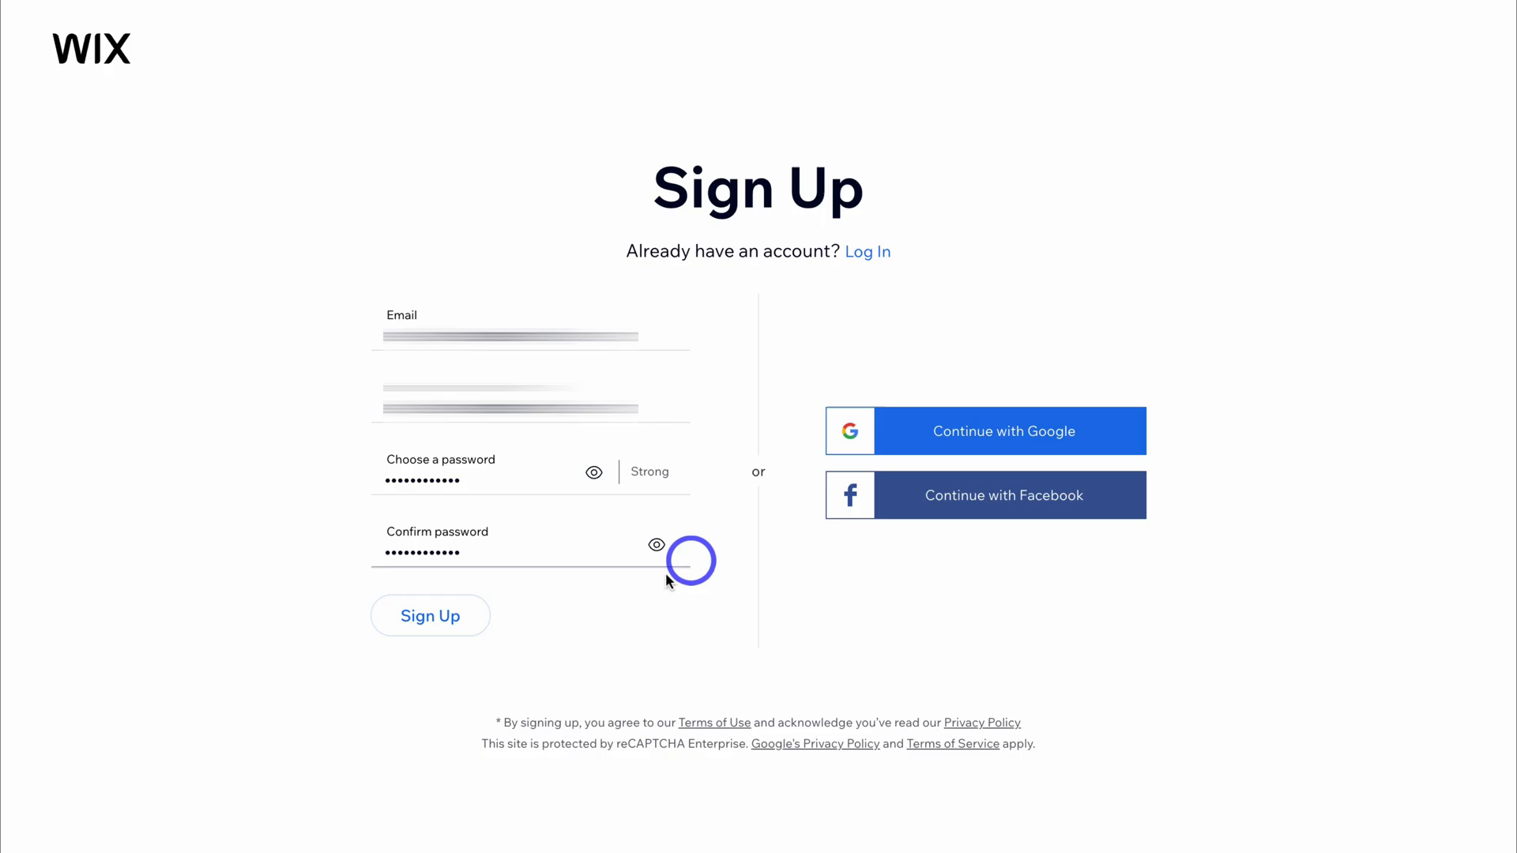
pyautogui.click(453, 622)
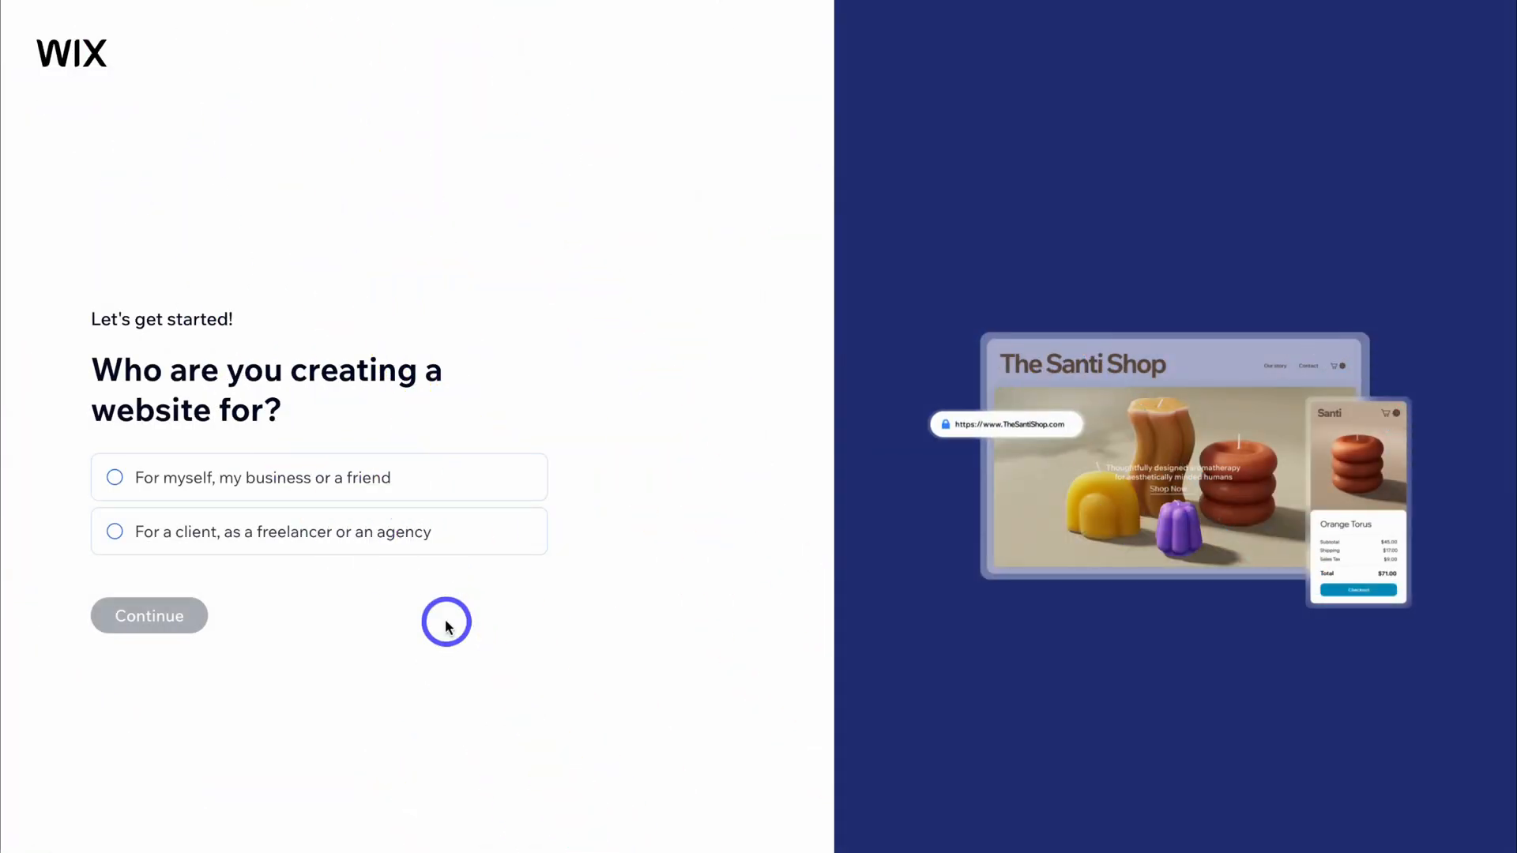
pyautogui.click(115, 477)
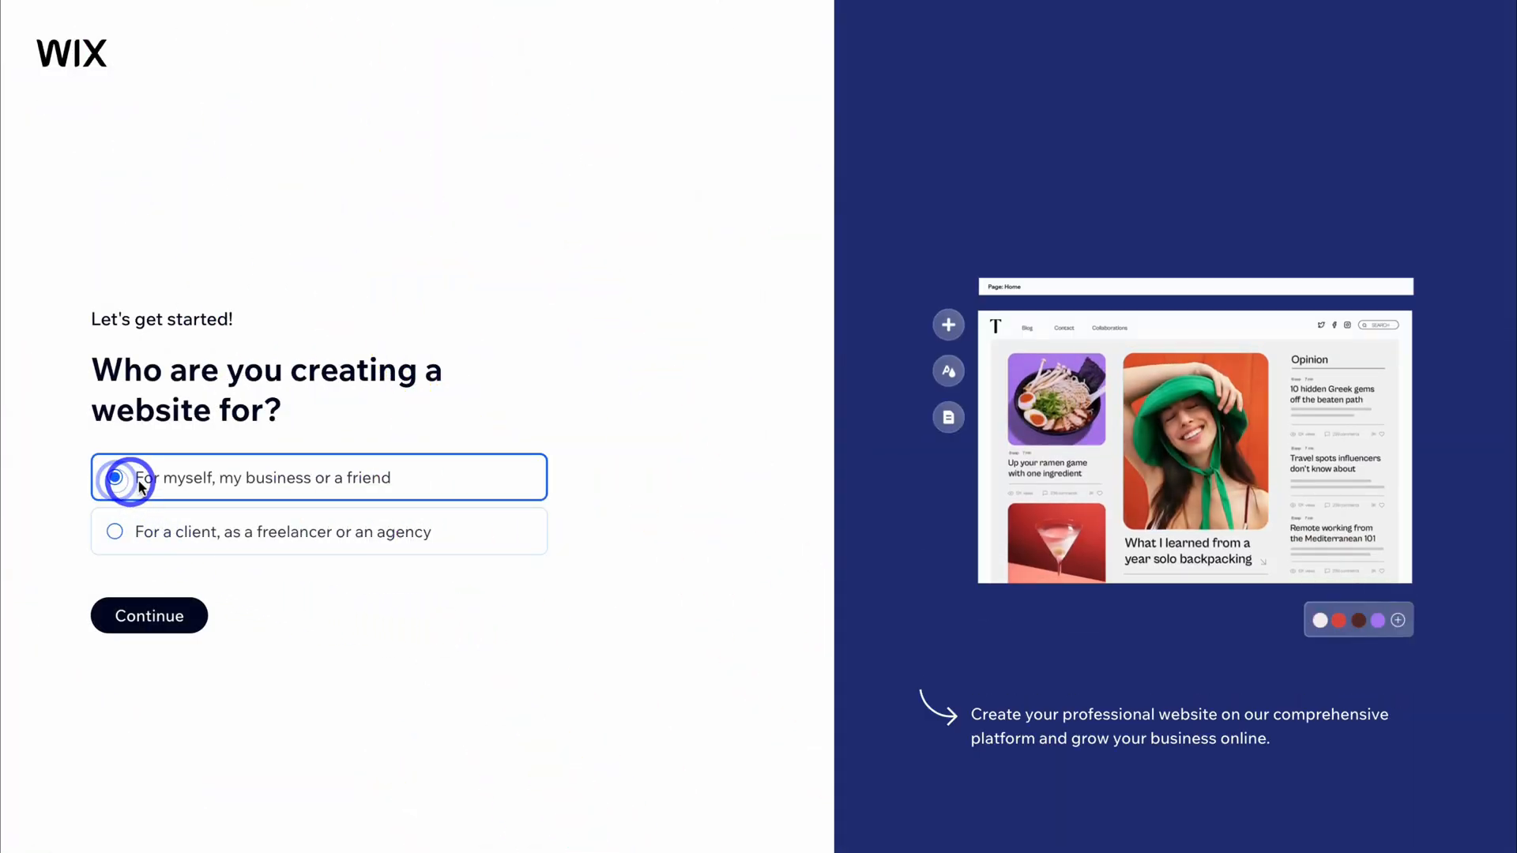
pyautogui.click(178, 621)
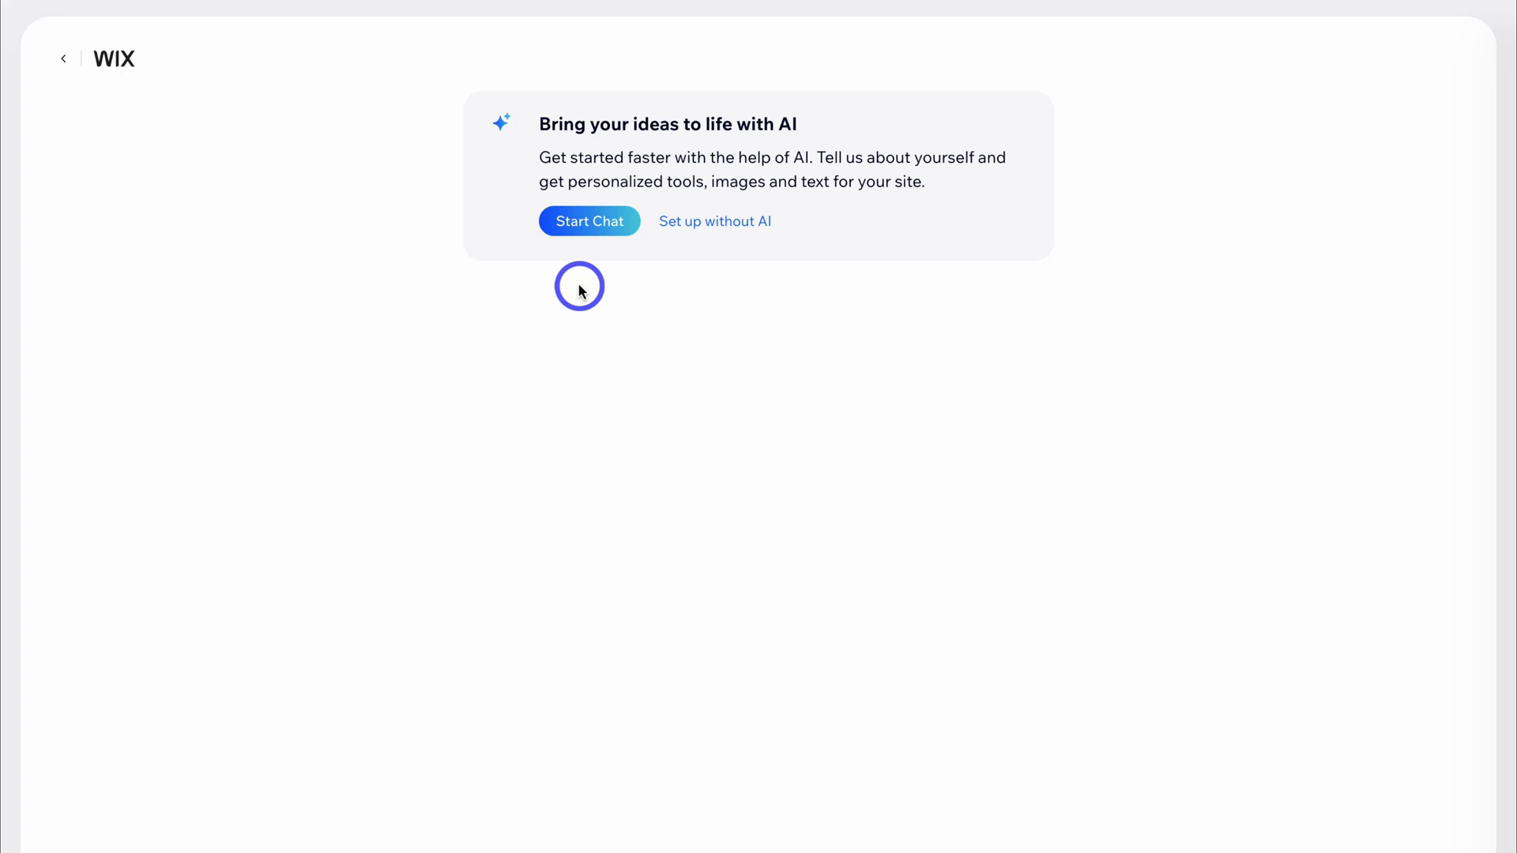
# - Start the AI site setup chat and name the site Gauld & Garrett
pyautogui.click(585, 224)
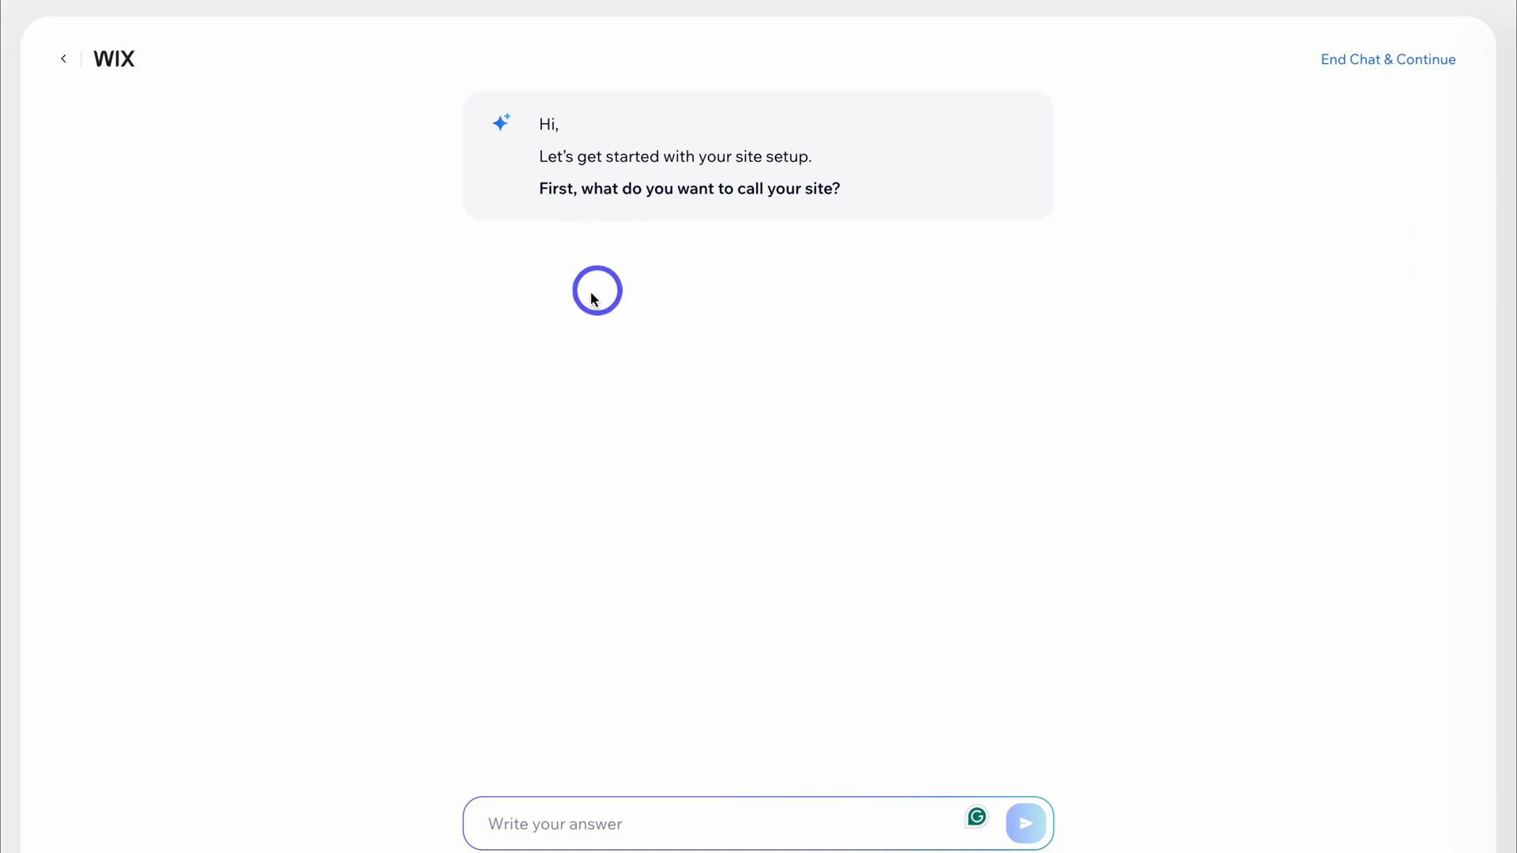
pyautogui.write('Gauld & Garrett')
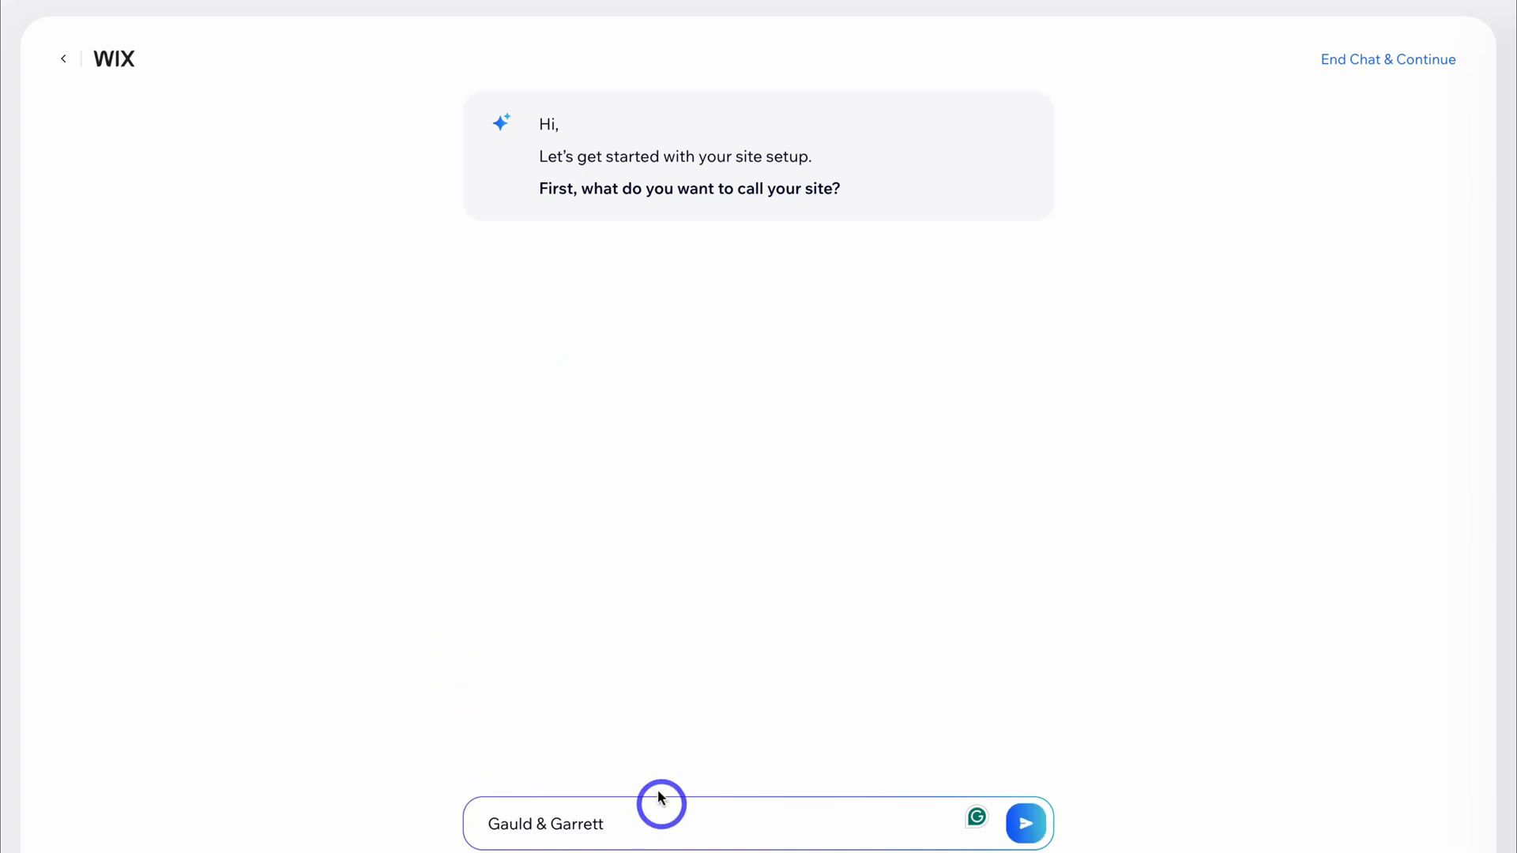
pyautogui.click(1025, 828)
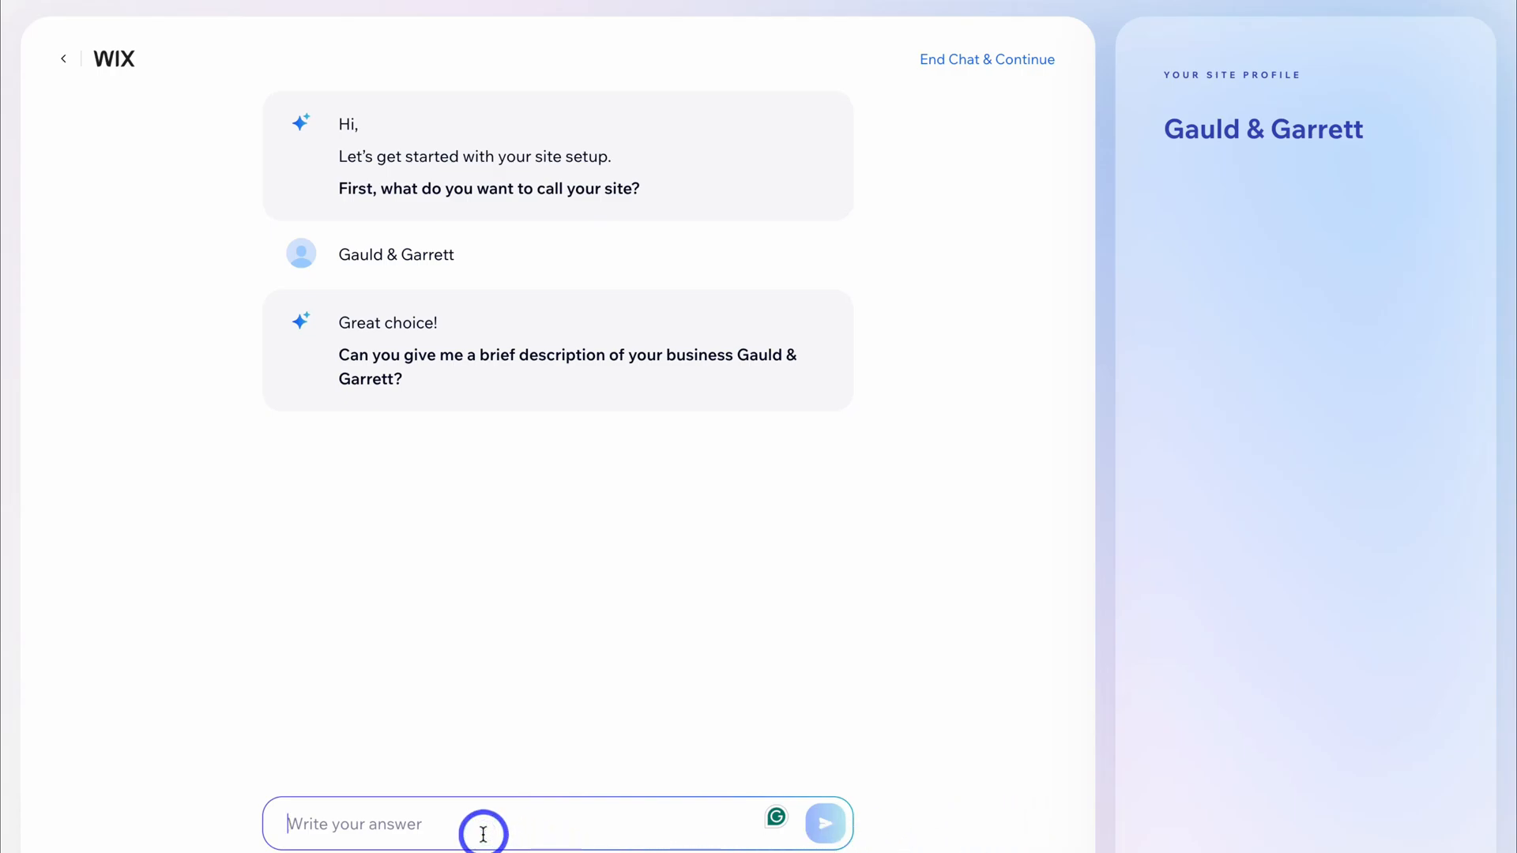
# - Describe the business as a jewelry store selling handmade, unique jewelry designed to last a lifetime, offering custom necklaces, watches, and rings
pyautogui.write('We are a jewelry store that sells handmade and unique jewelry that is designed to last a lifetime.')
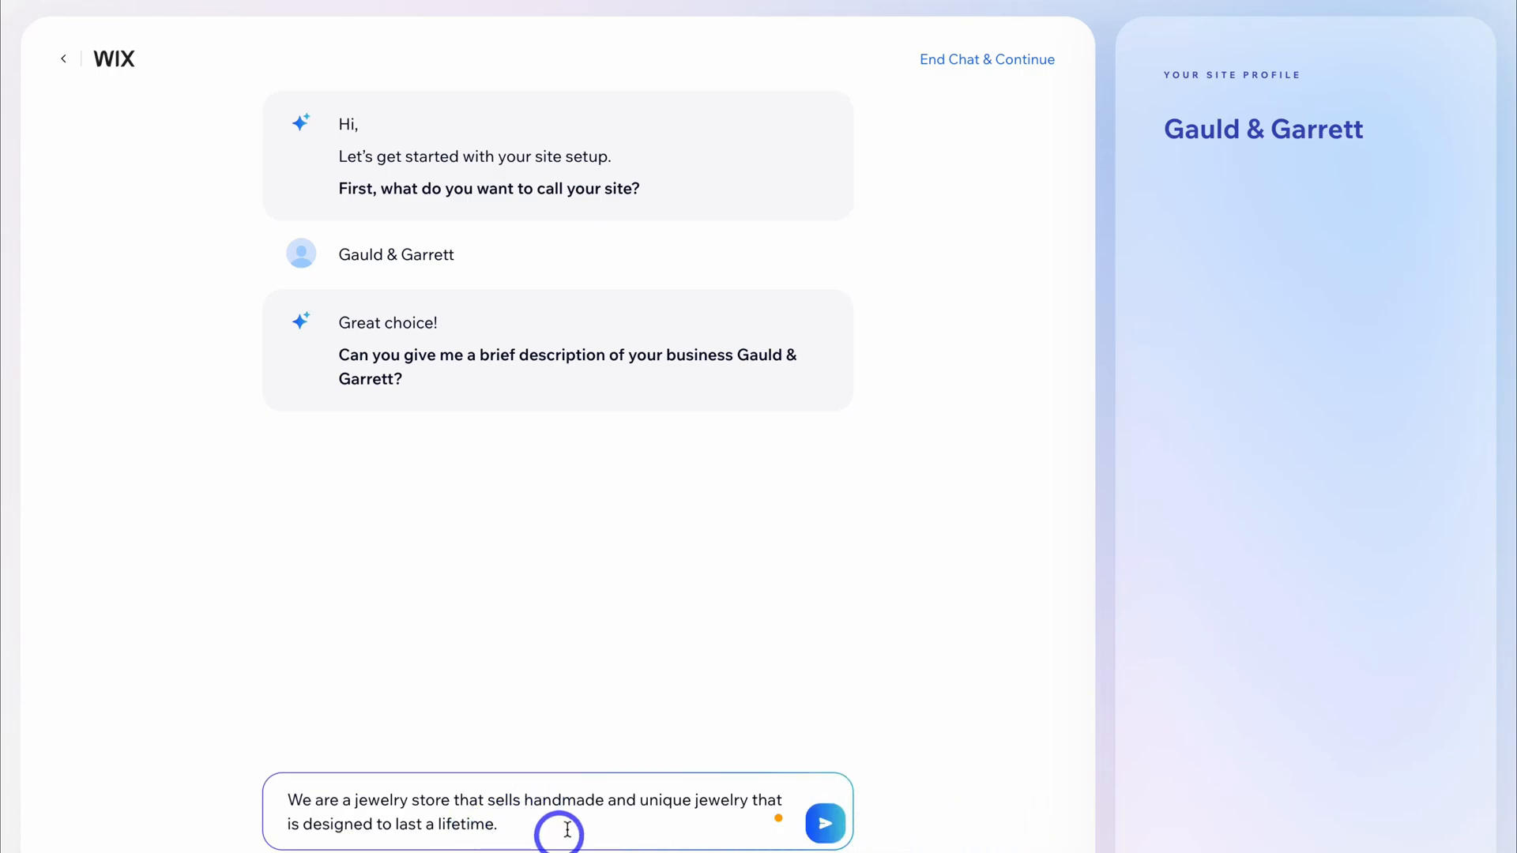
pyautogui.click(826, 825)
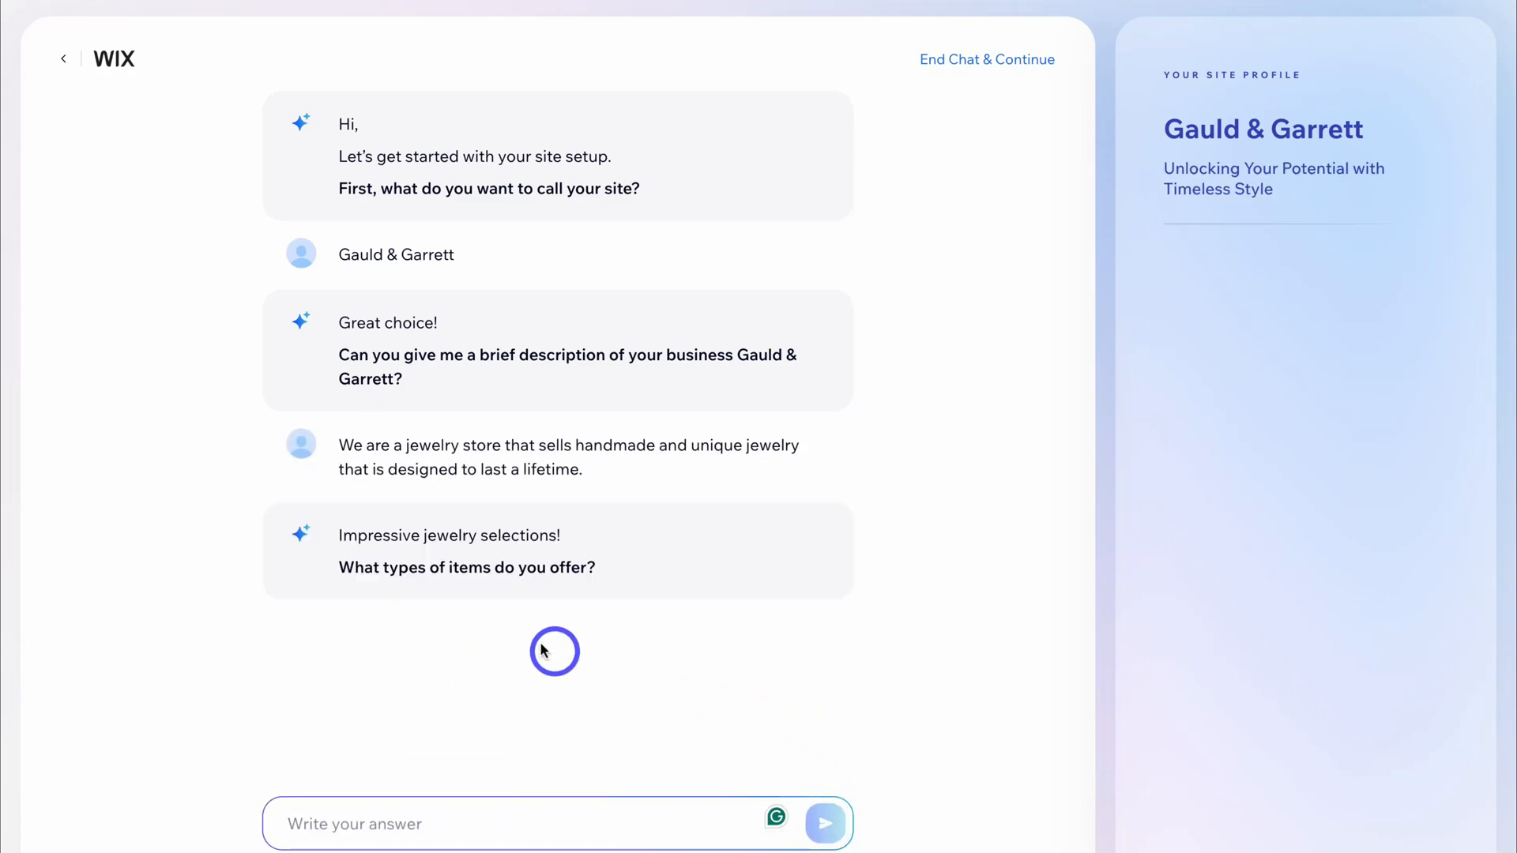
pyautogui.write('We sell custom necklaces, watches, and rings.')
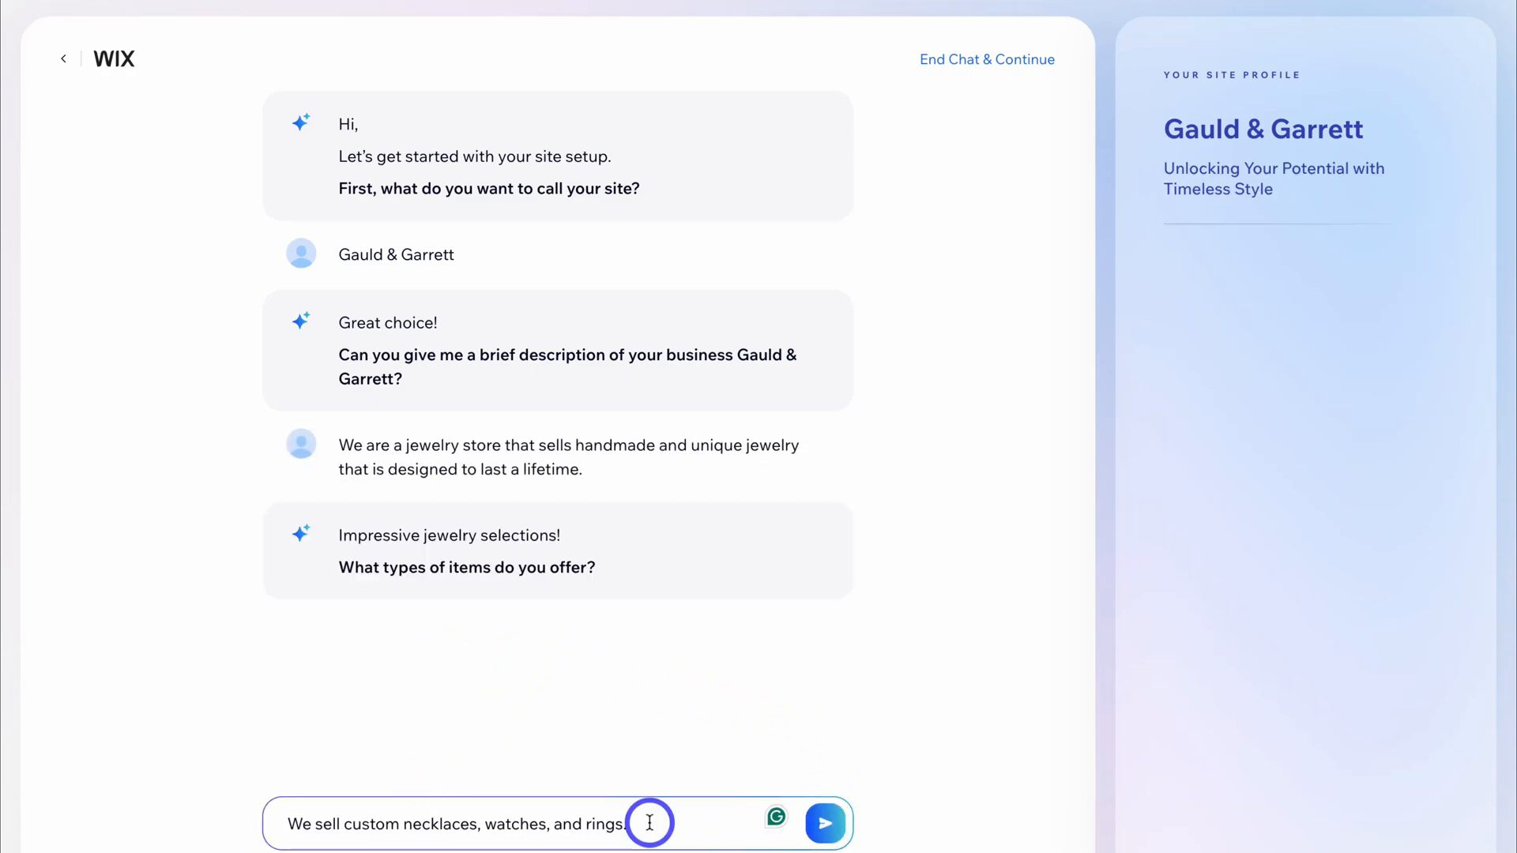
pyautogui.click(825, 824)
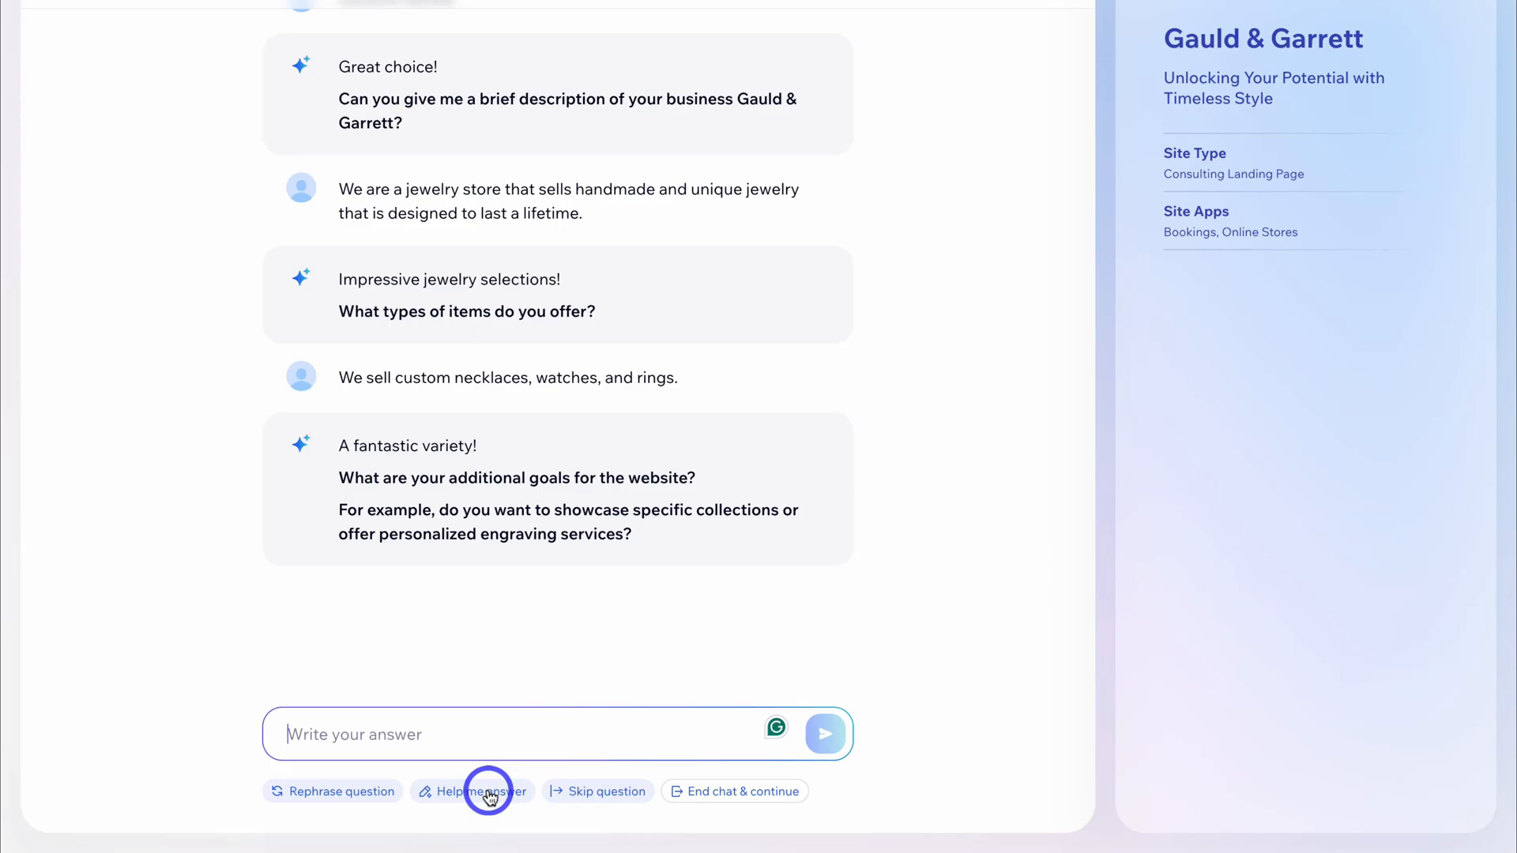
# - Skip the question about additional website goals and give New Zealand as the business location
pyautogui.click(595, 798)
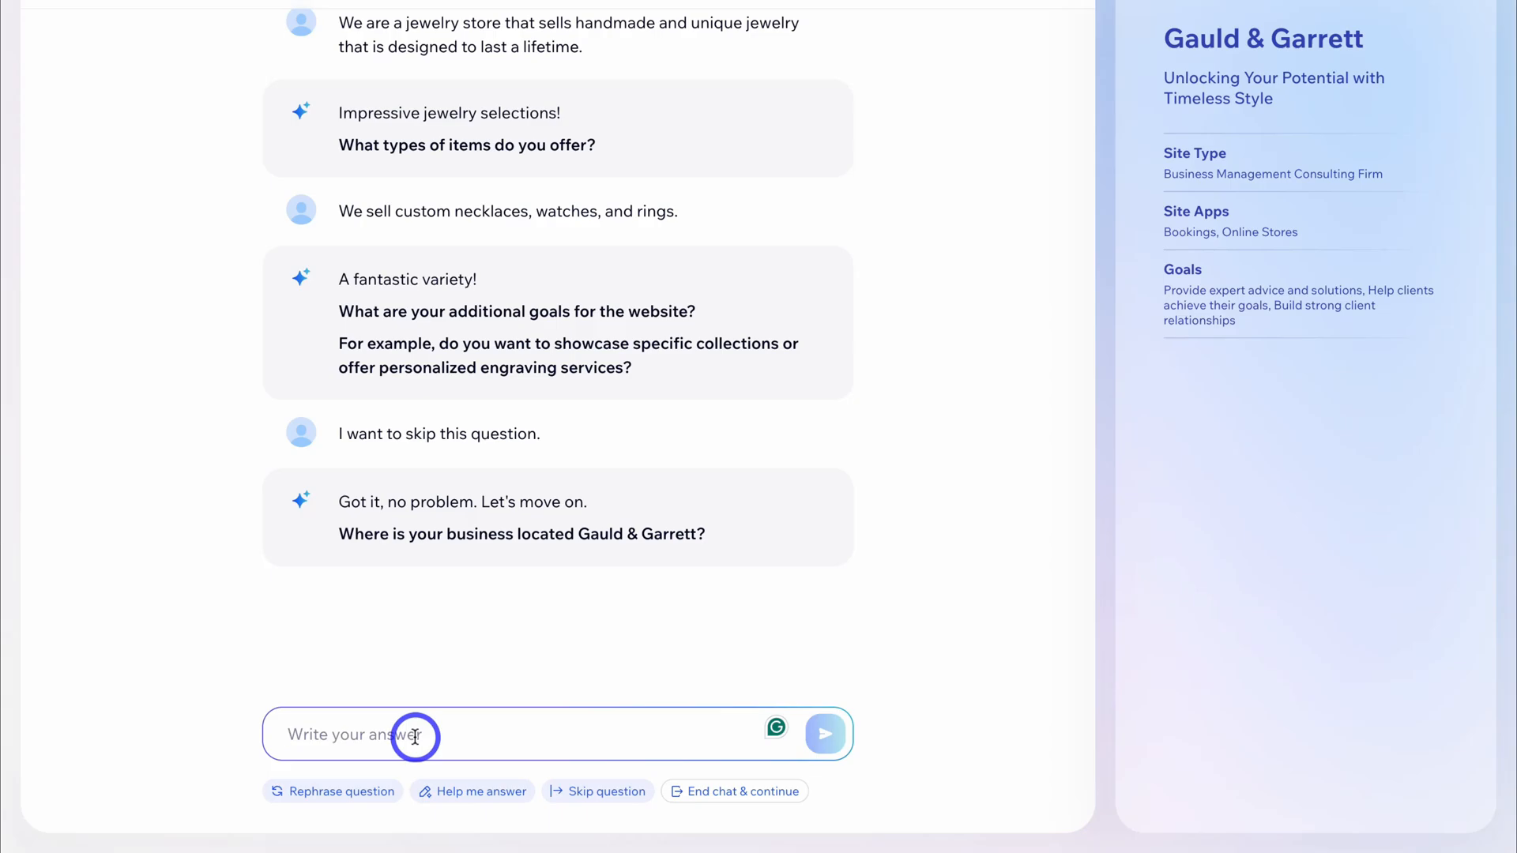
pyautogui.write('New Zealand')
pyautogui.click(825, 735)
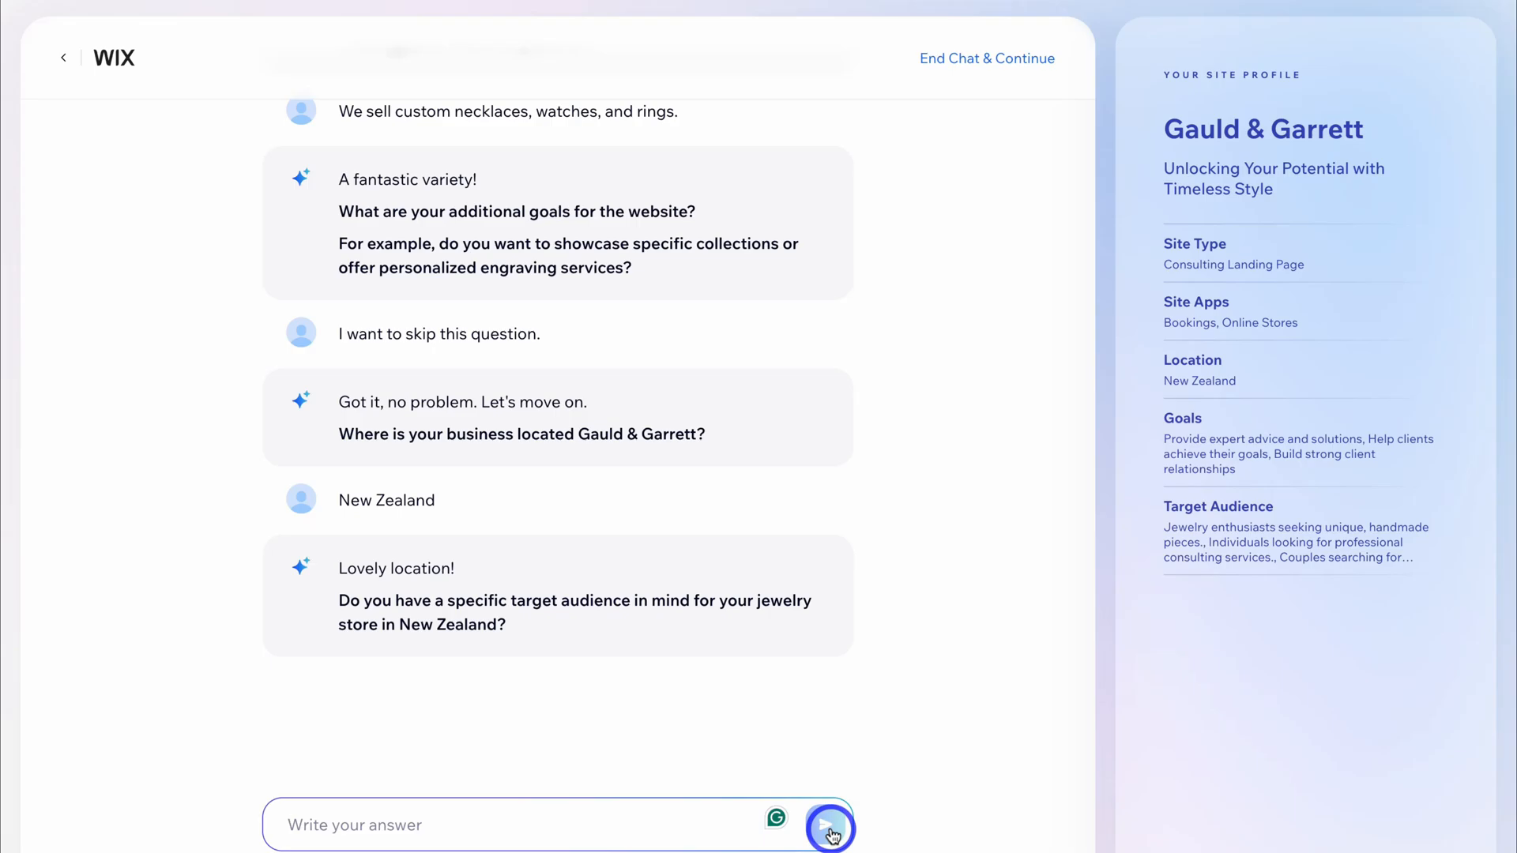
# - Skip the target audience question, state a preference for a minimalist and sleek design and layout, and continue to the dashboard
pyautogui.click(599, 794)
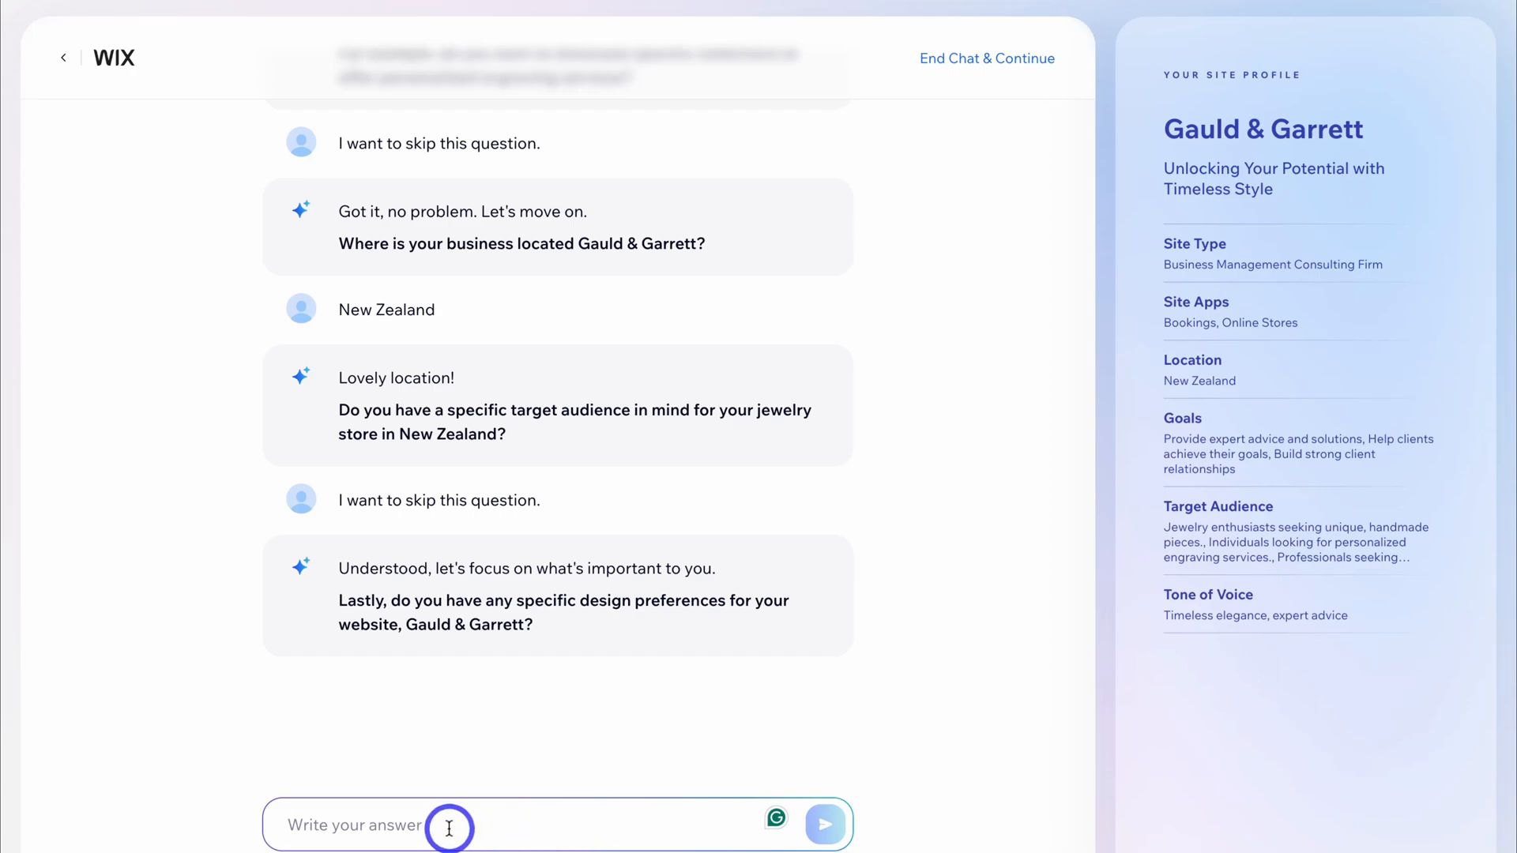
pyautogui.write('We like a minimalist and sleek design and layout.')
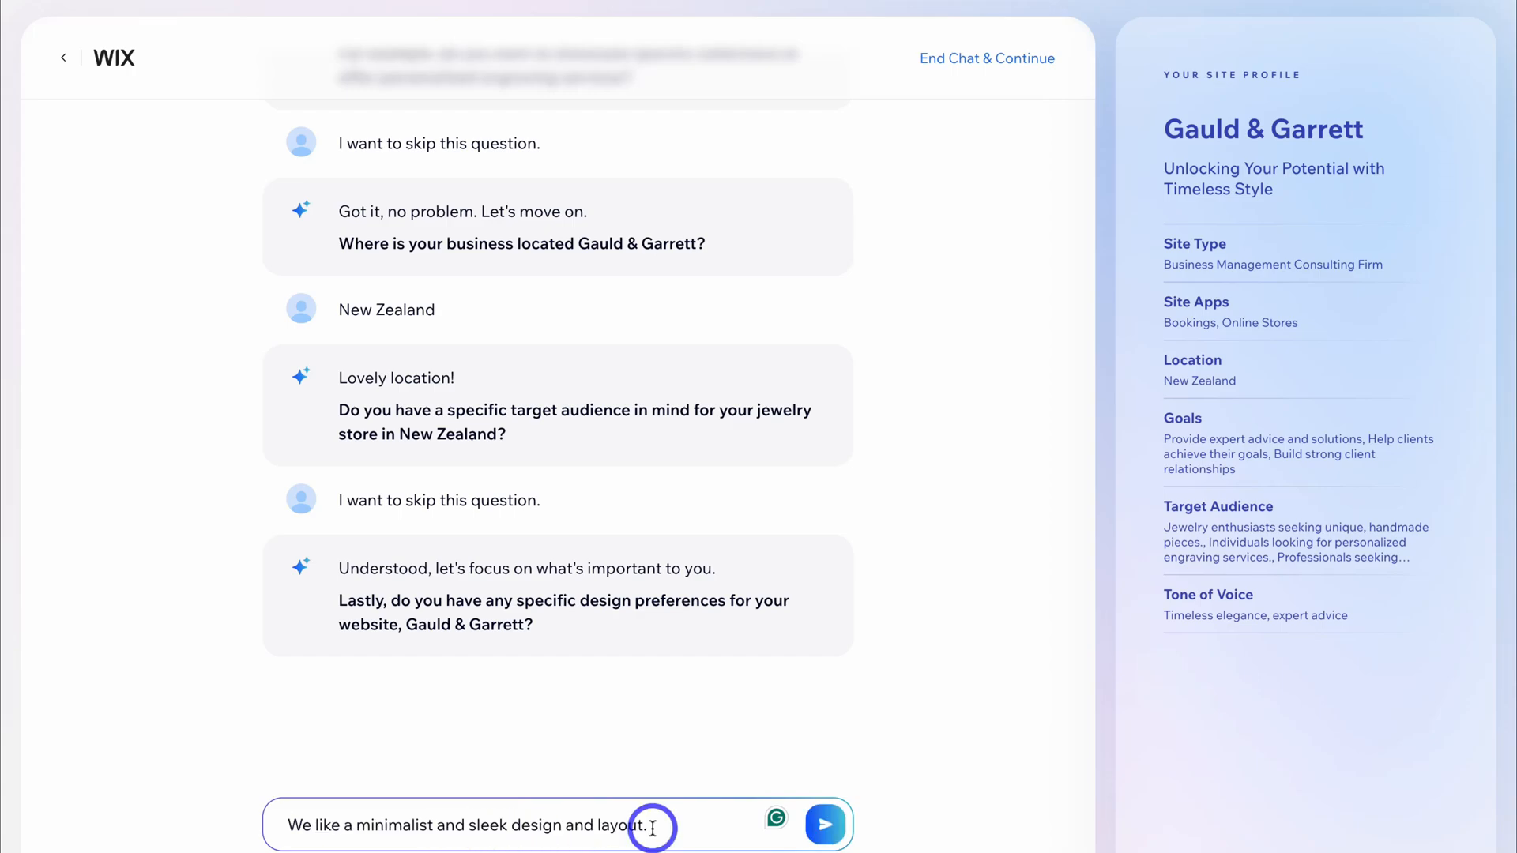
pyautogui.click(823, 832)
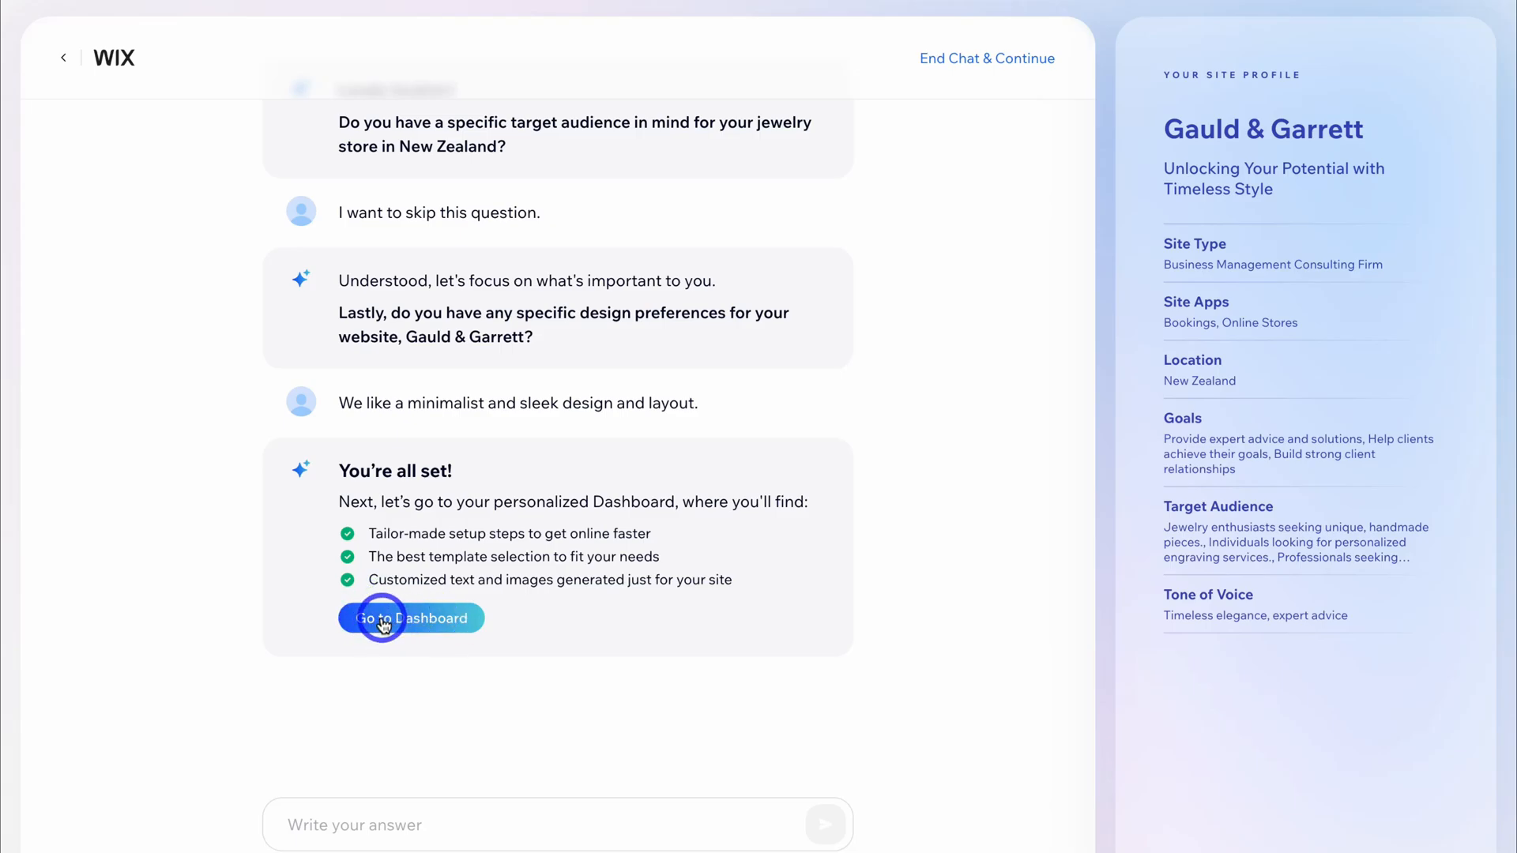
pyautogui.click(419, 619)
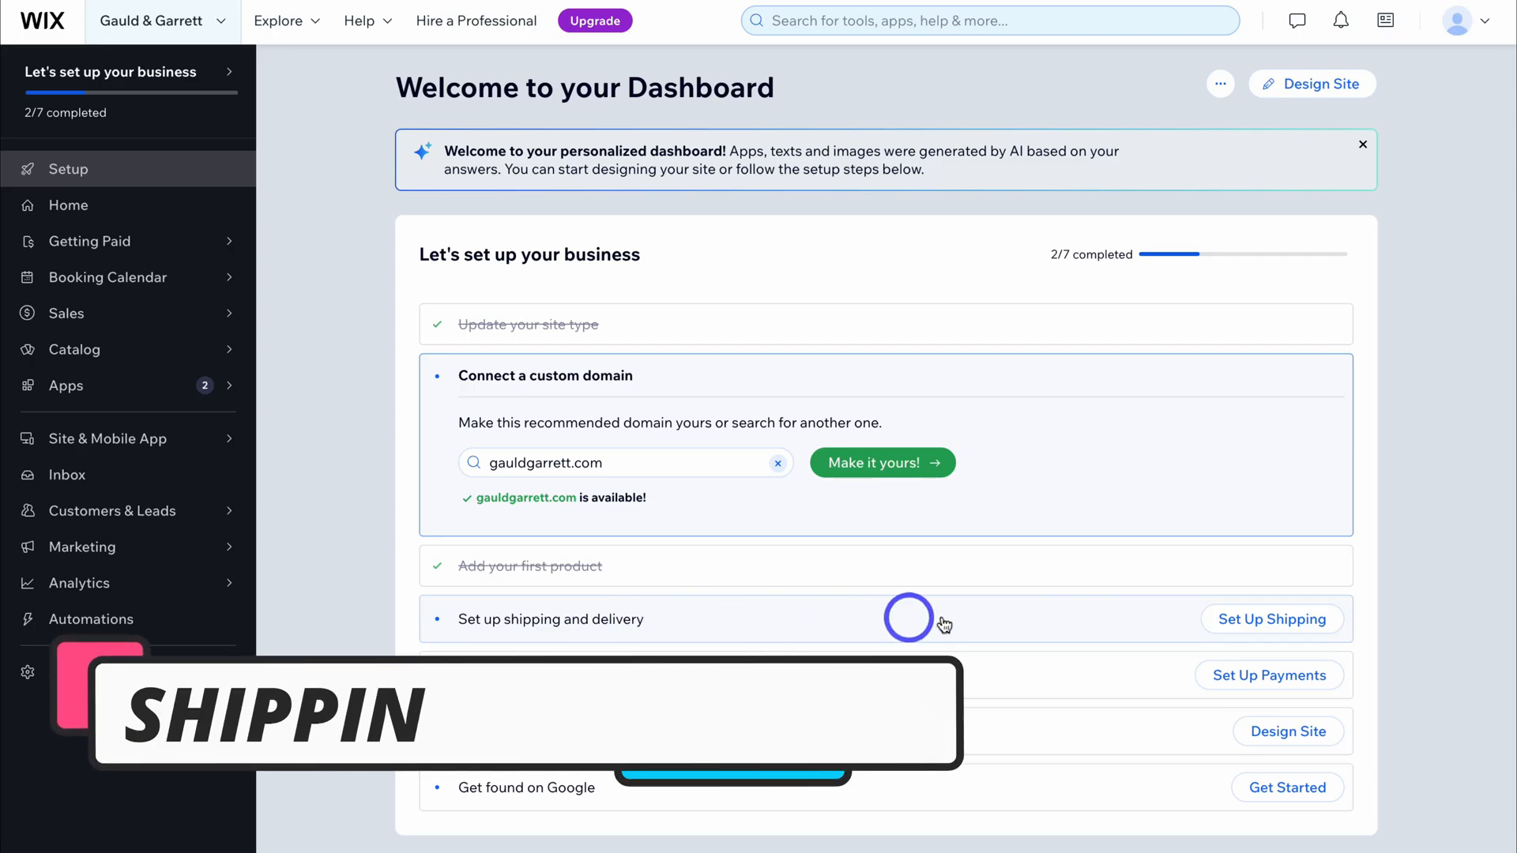
# - In the shipping and delivery setup, review the International region's shipping calculation options and save the region with Free Shipping
pyautogui.click(1274, 620)
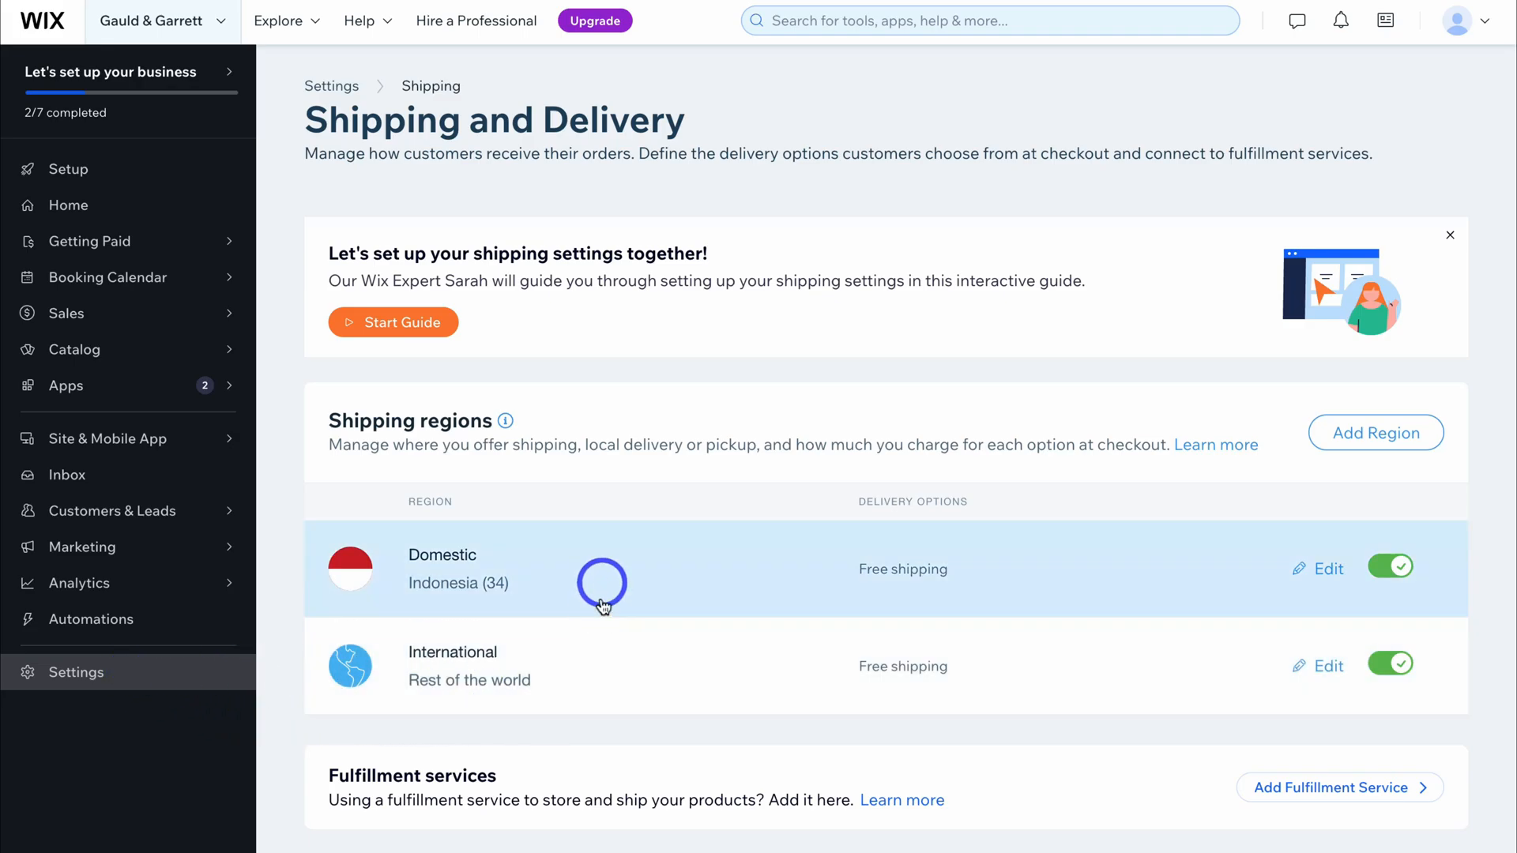
pyautogui.click(1317, 669)
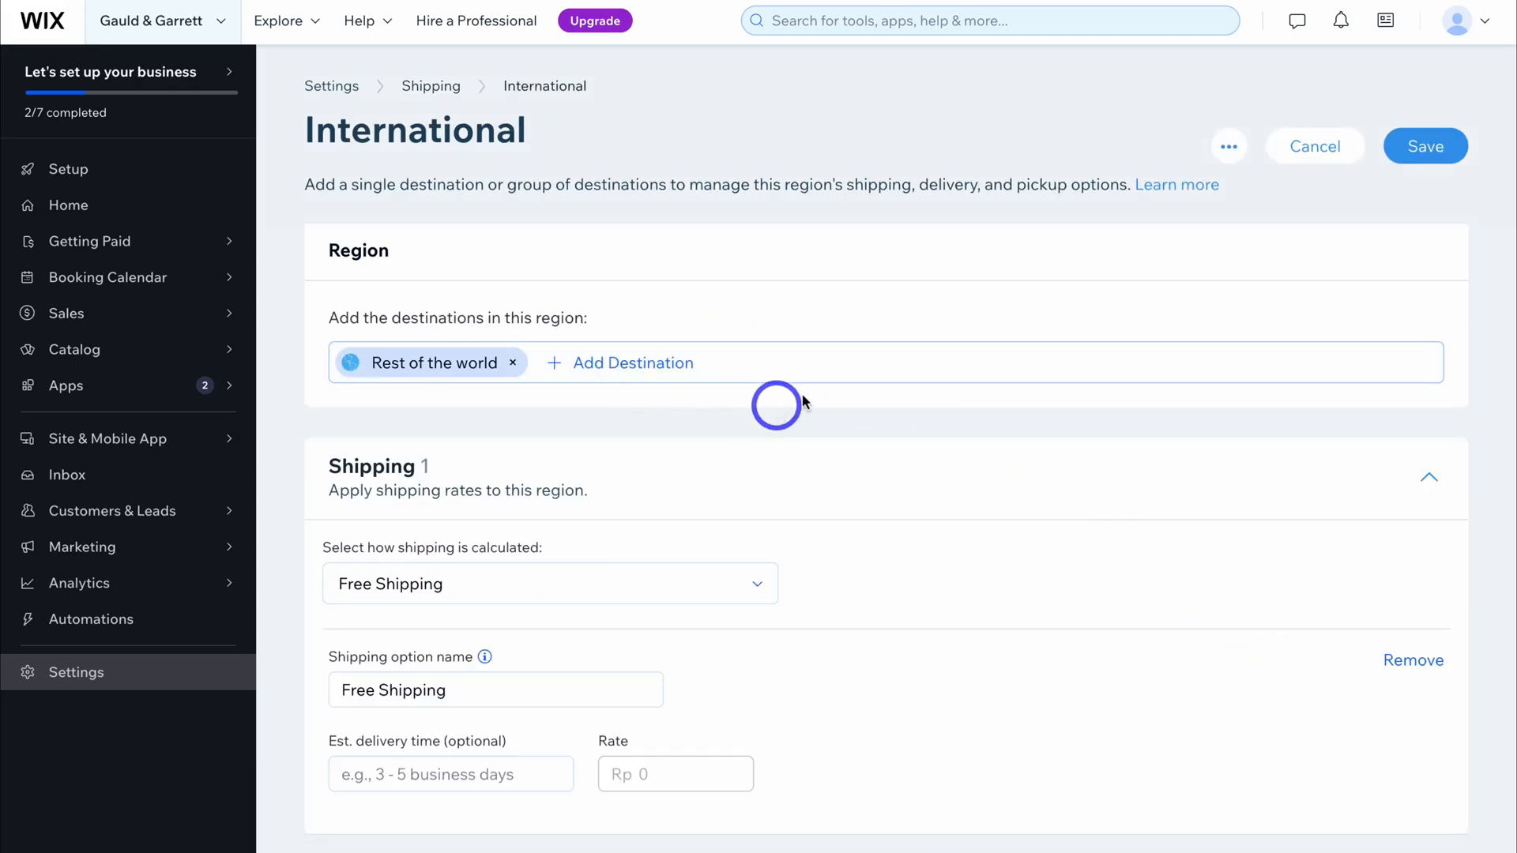
pyautogui.scroll(-4, 775, 414)
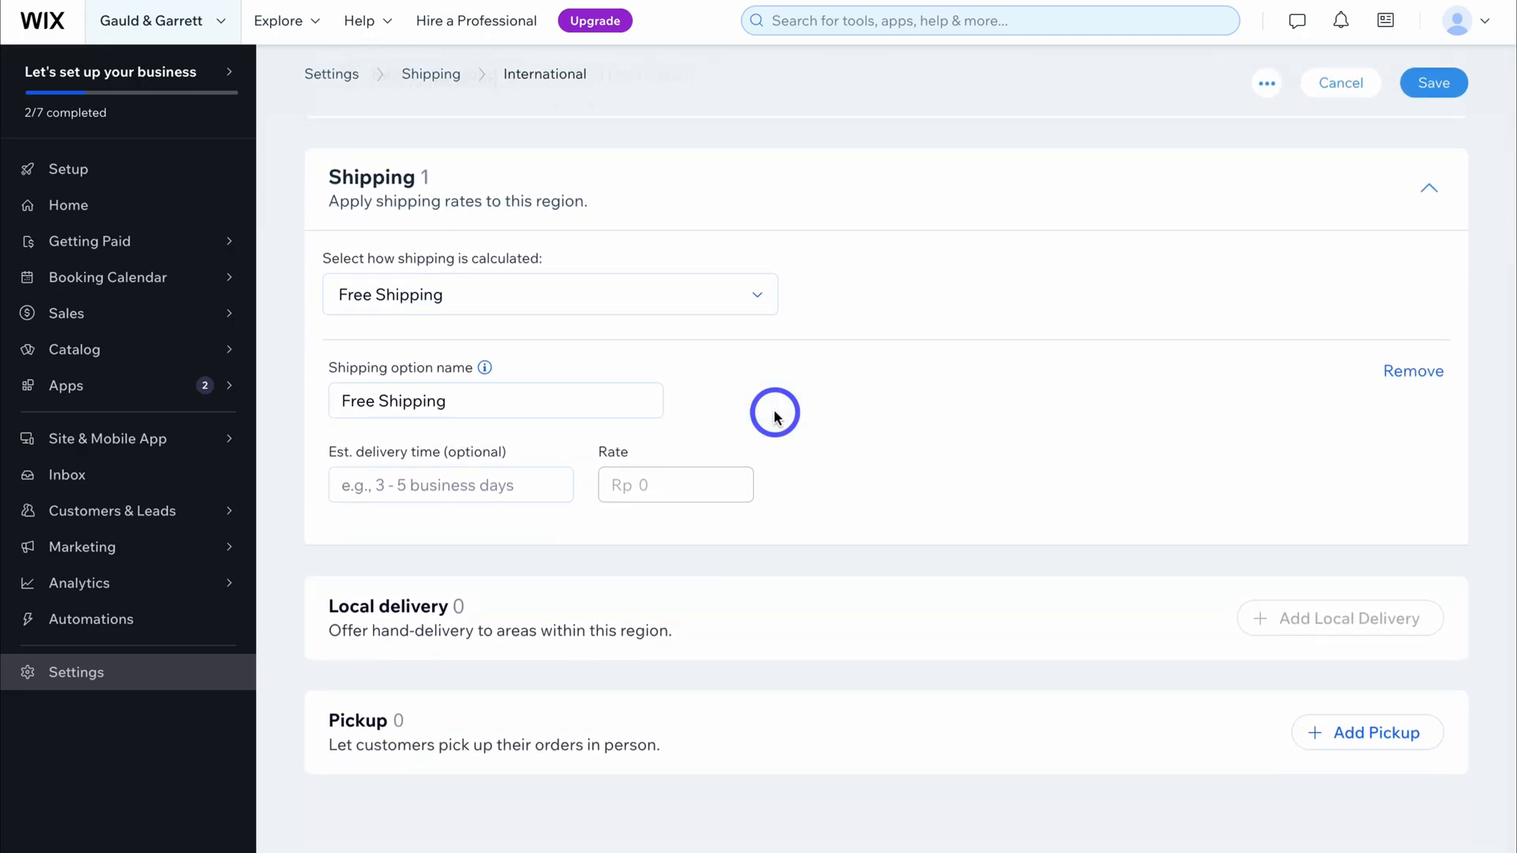
pyautogui.click(734, 306)
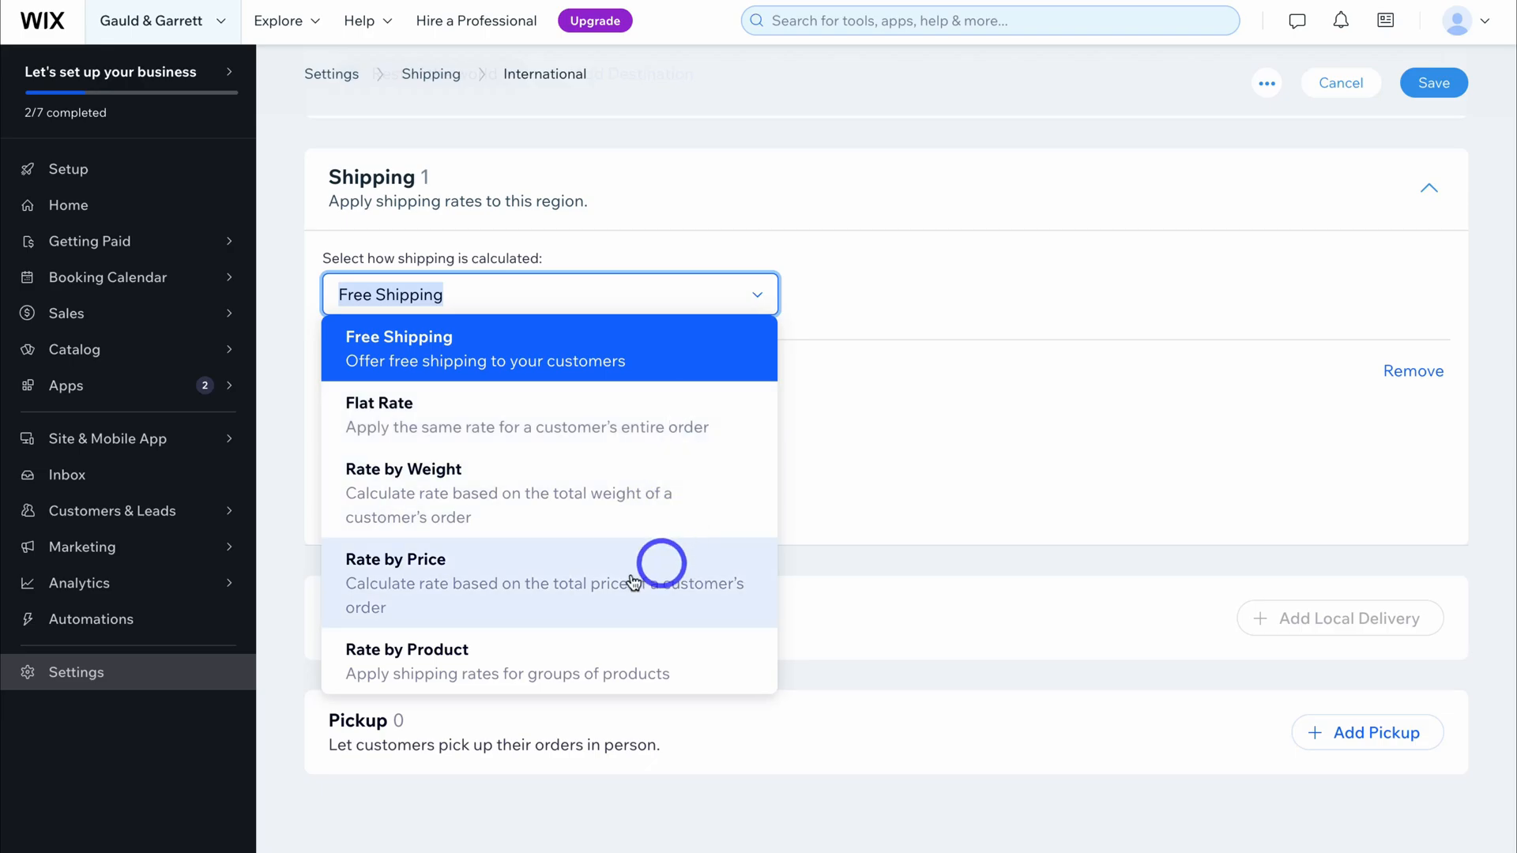
pyautogui.click(888, 489)
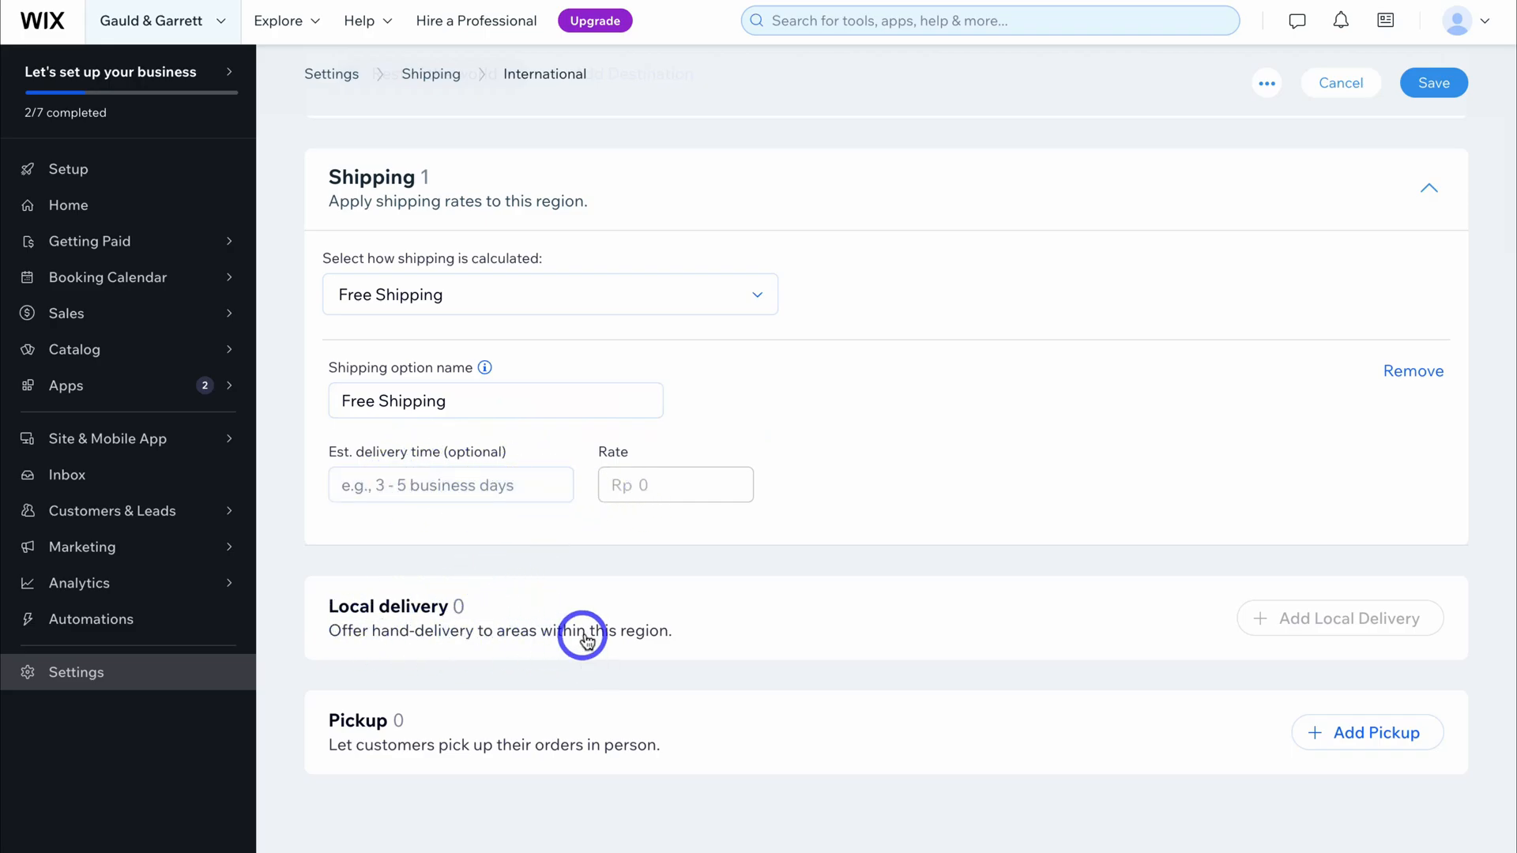
pyautogui.scroll(-1, 643, 728)
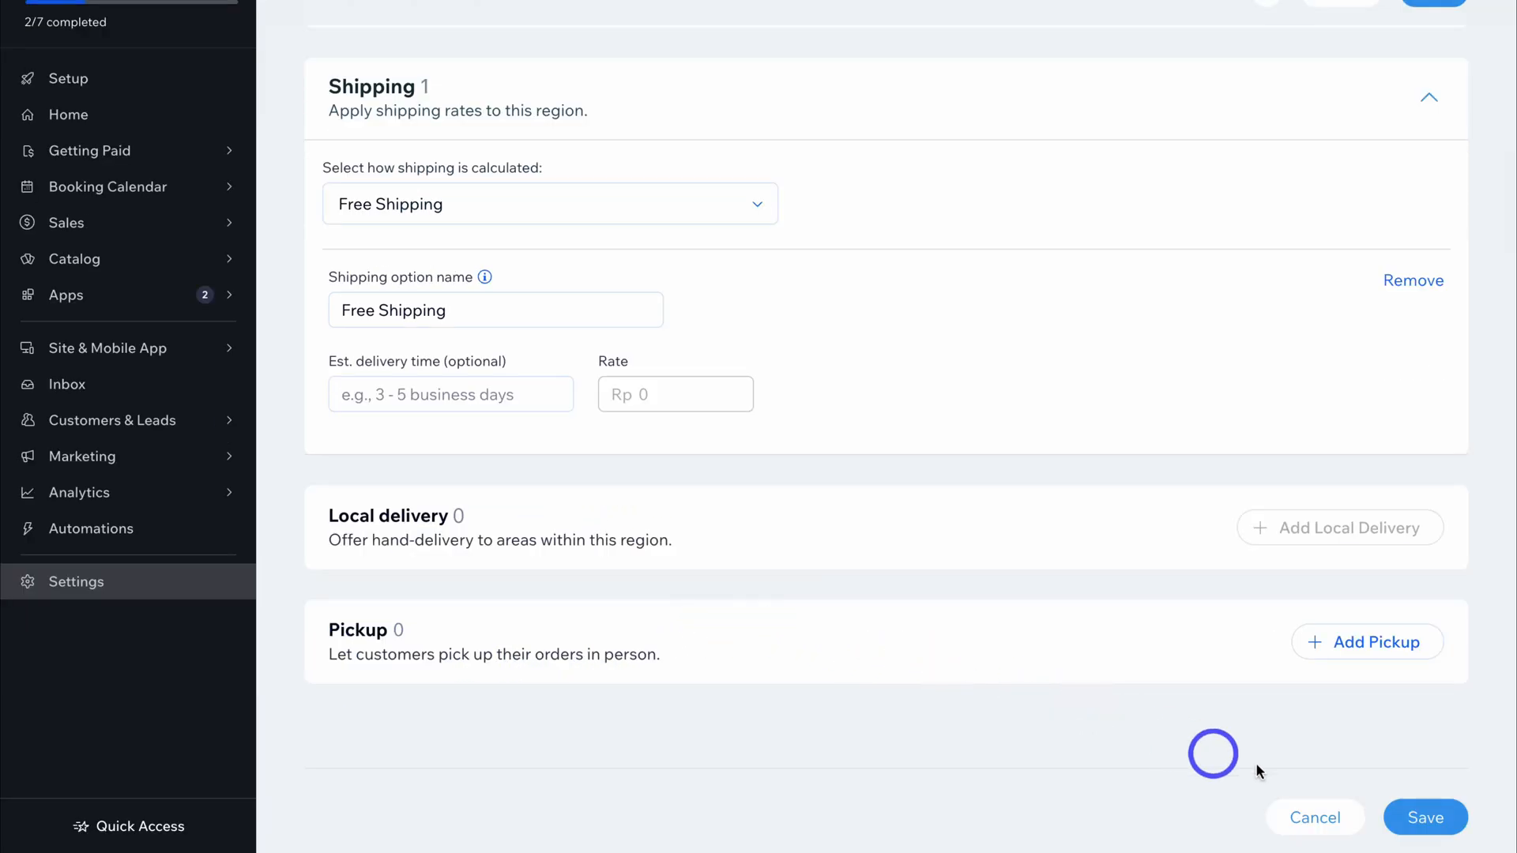
pyautogui.click(1411, 822)
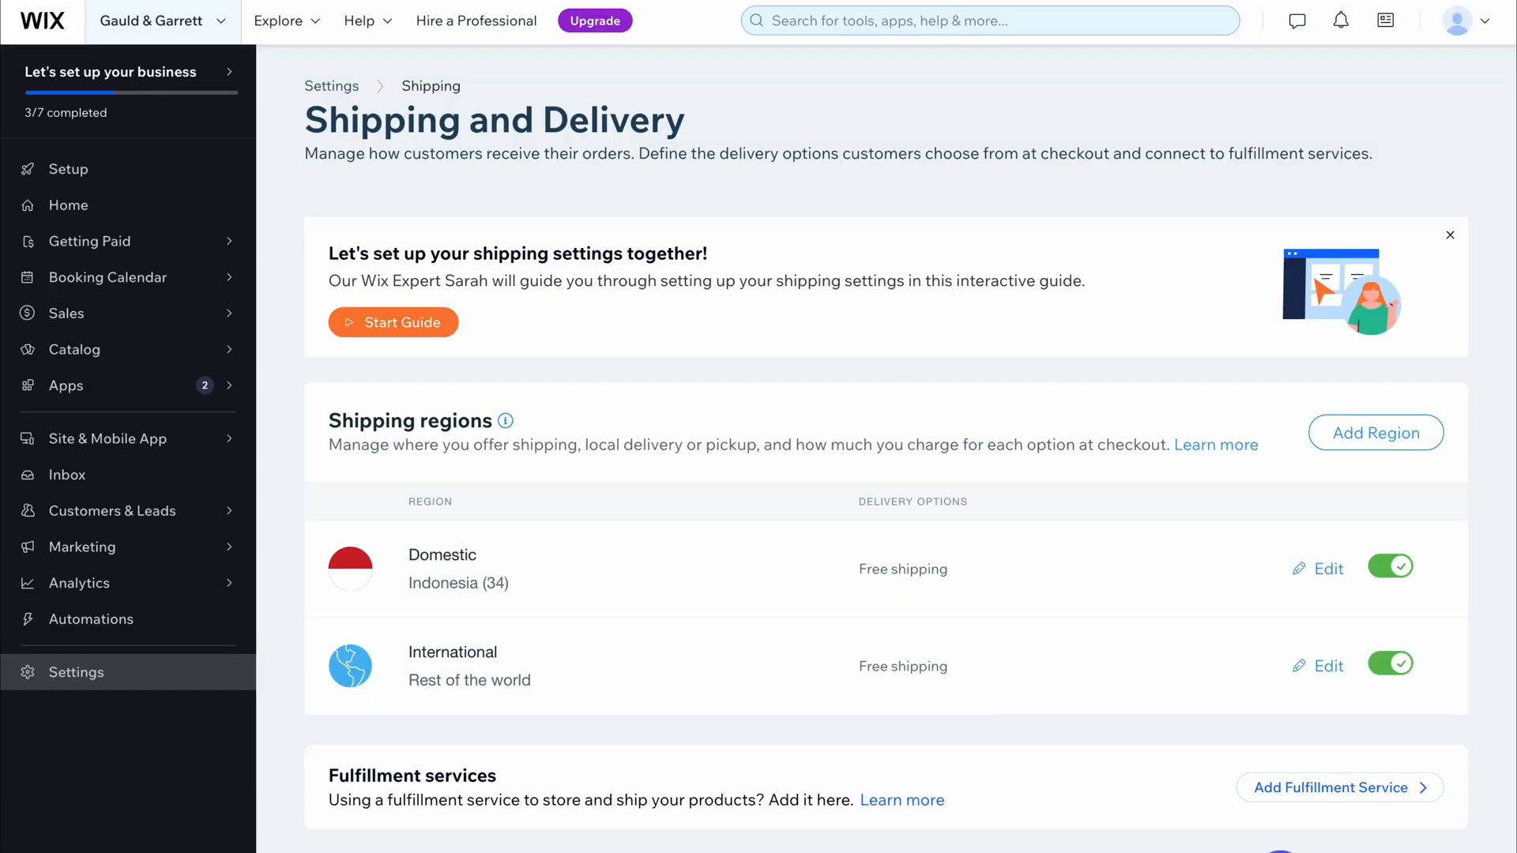
# - Return to the business setup checklist, open the payment methods setup, and confirm New Zealand as the business location
pyautogui.click(171, 175)
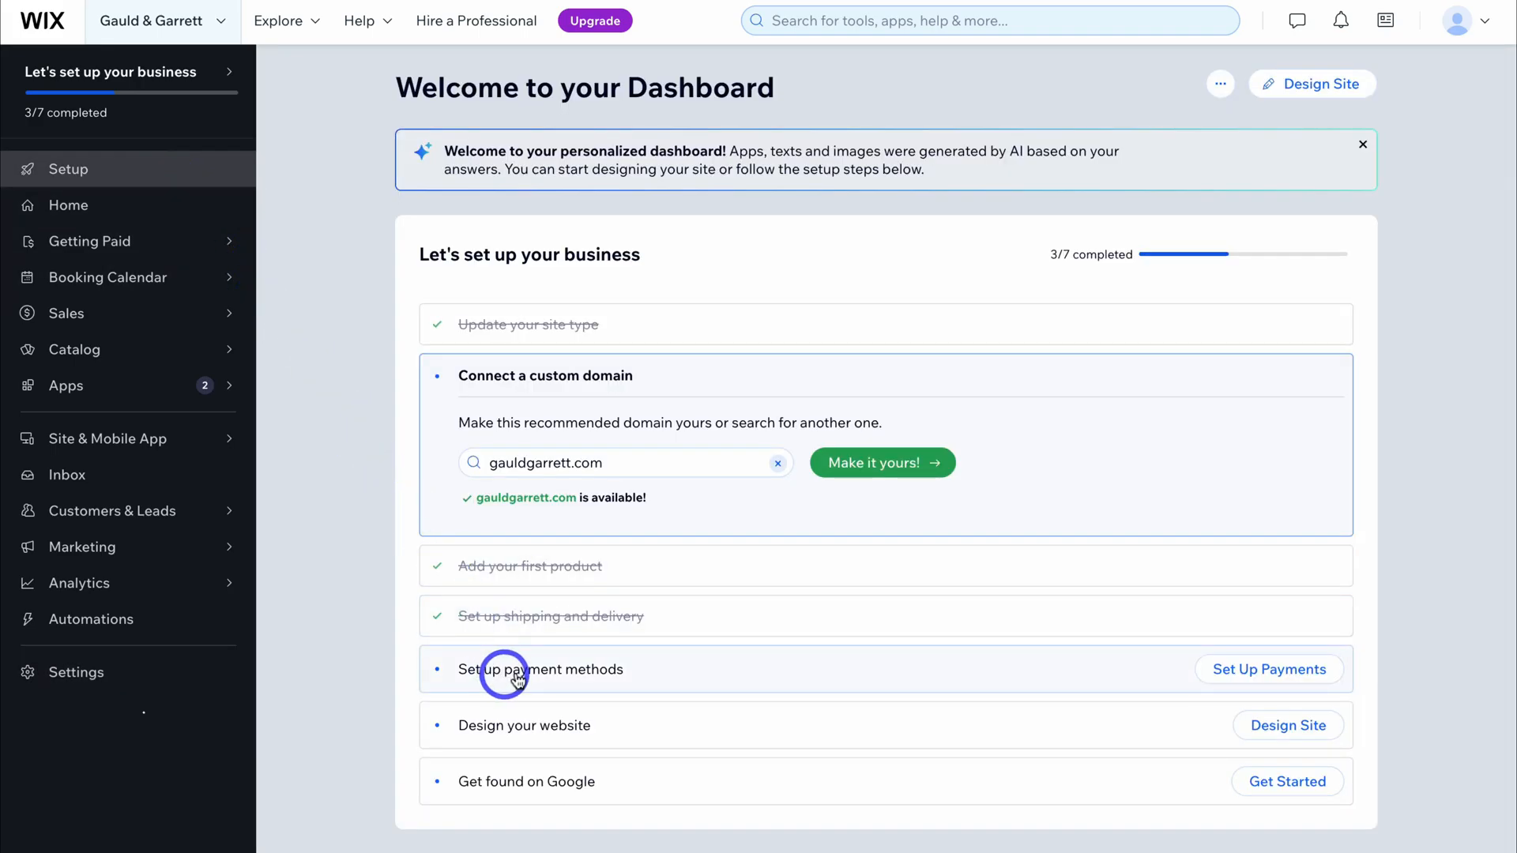
pyautogui.click(722, 671)
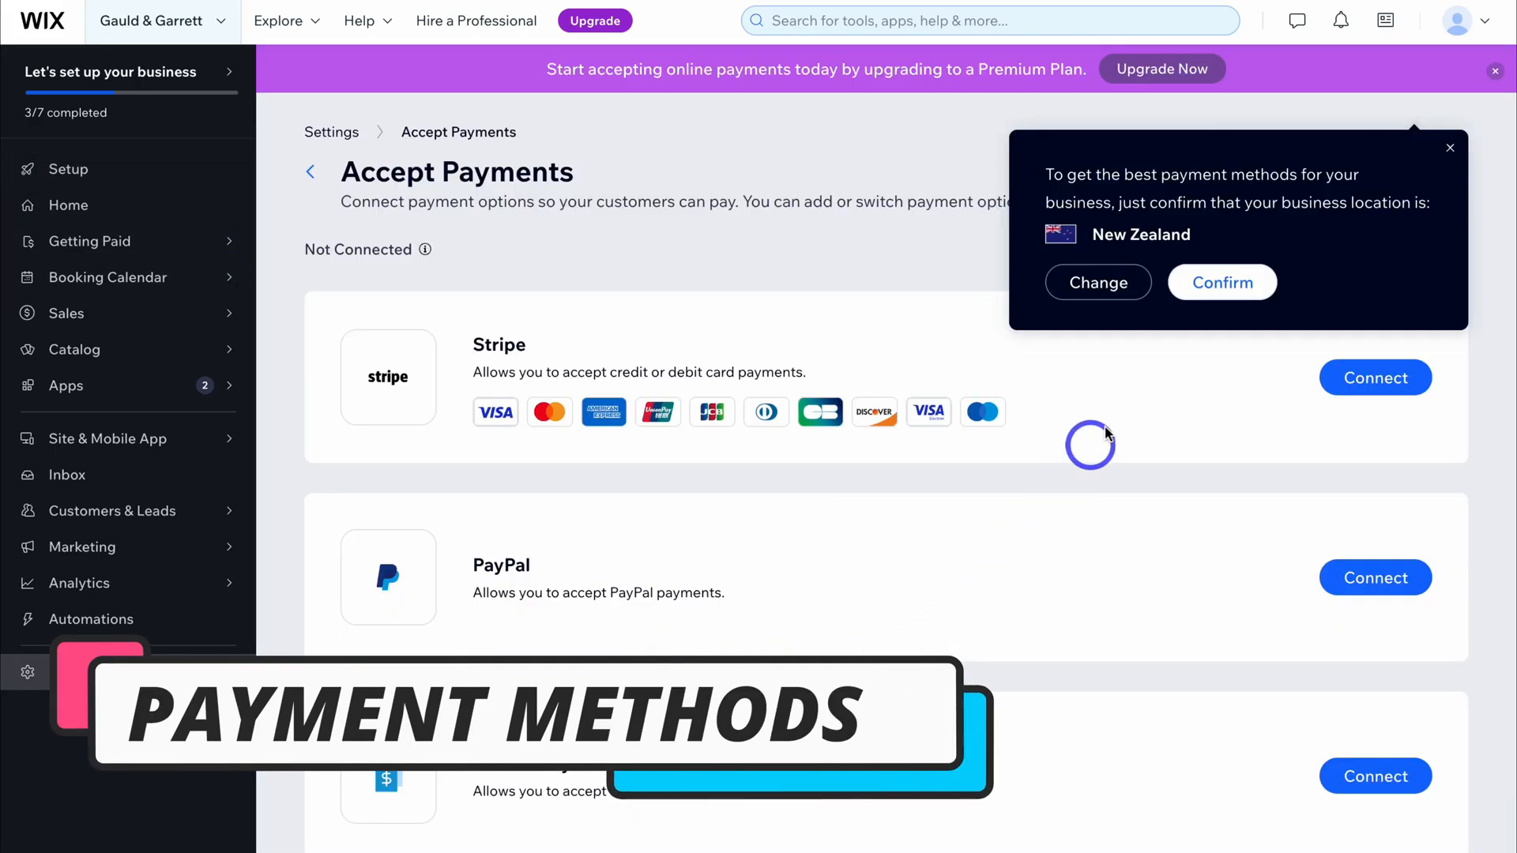
pyautogui.click(1217, 283)
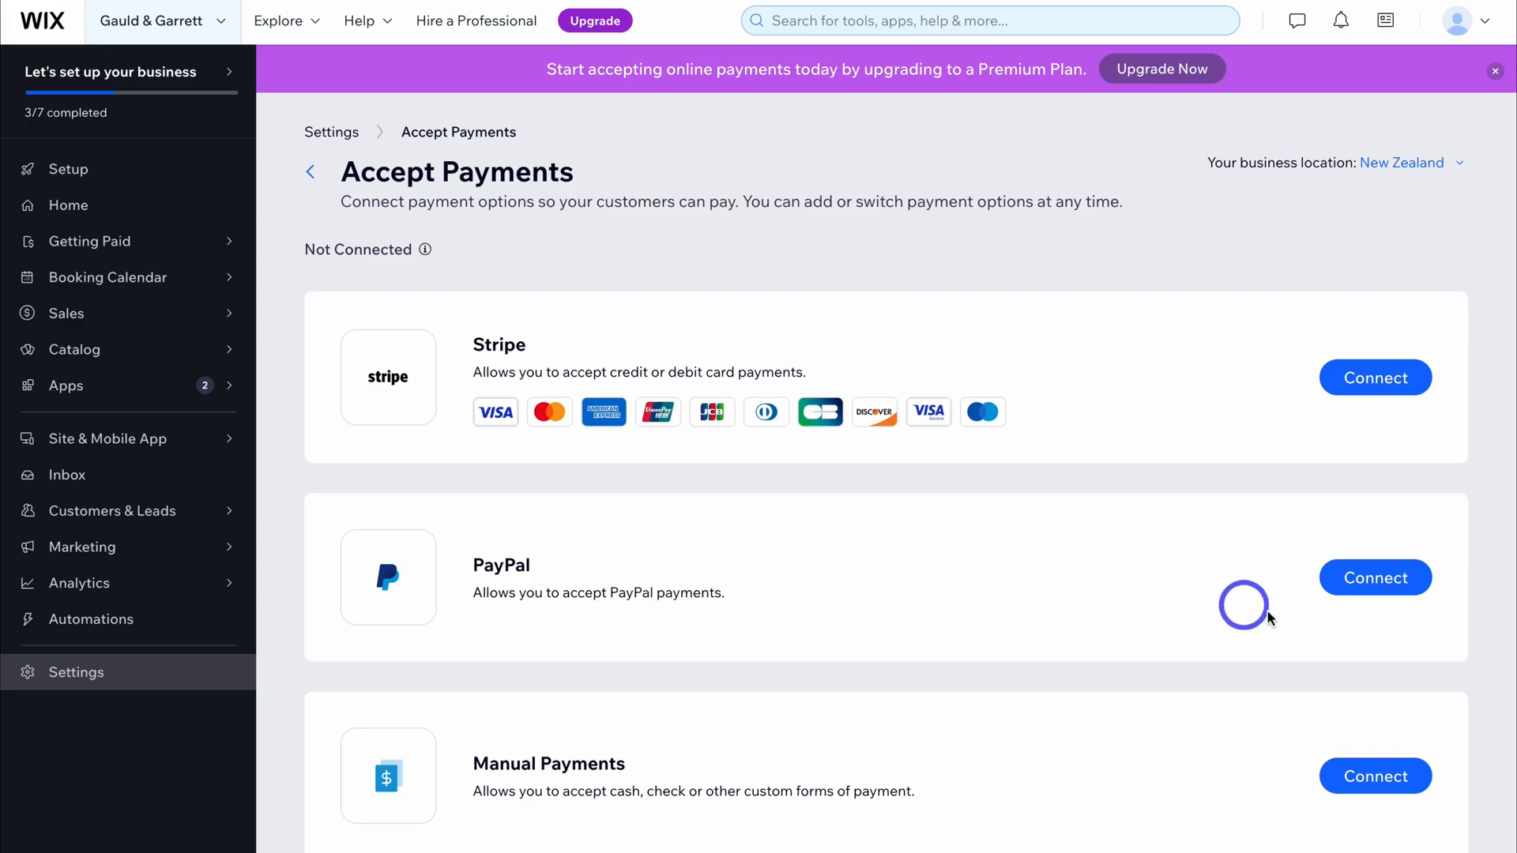
# - Connect PayPal as a payment method using the PayPal account's e-mail address
pyautogui.click(1369, 578)
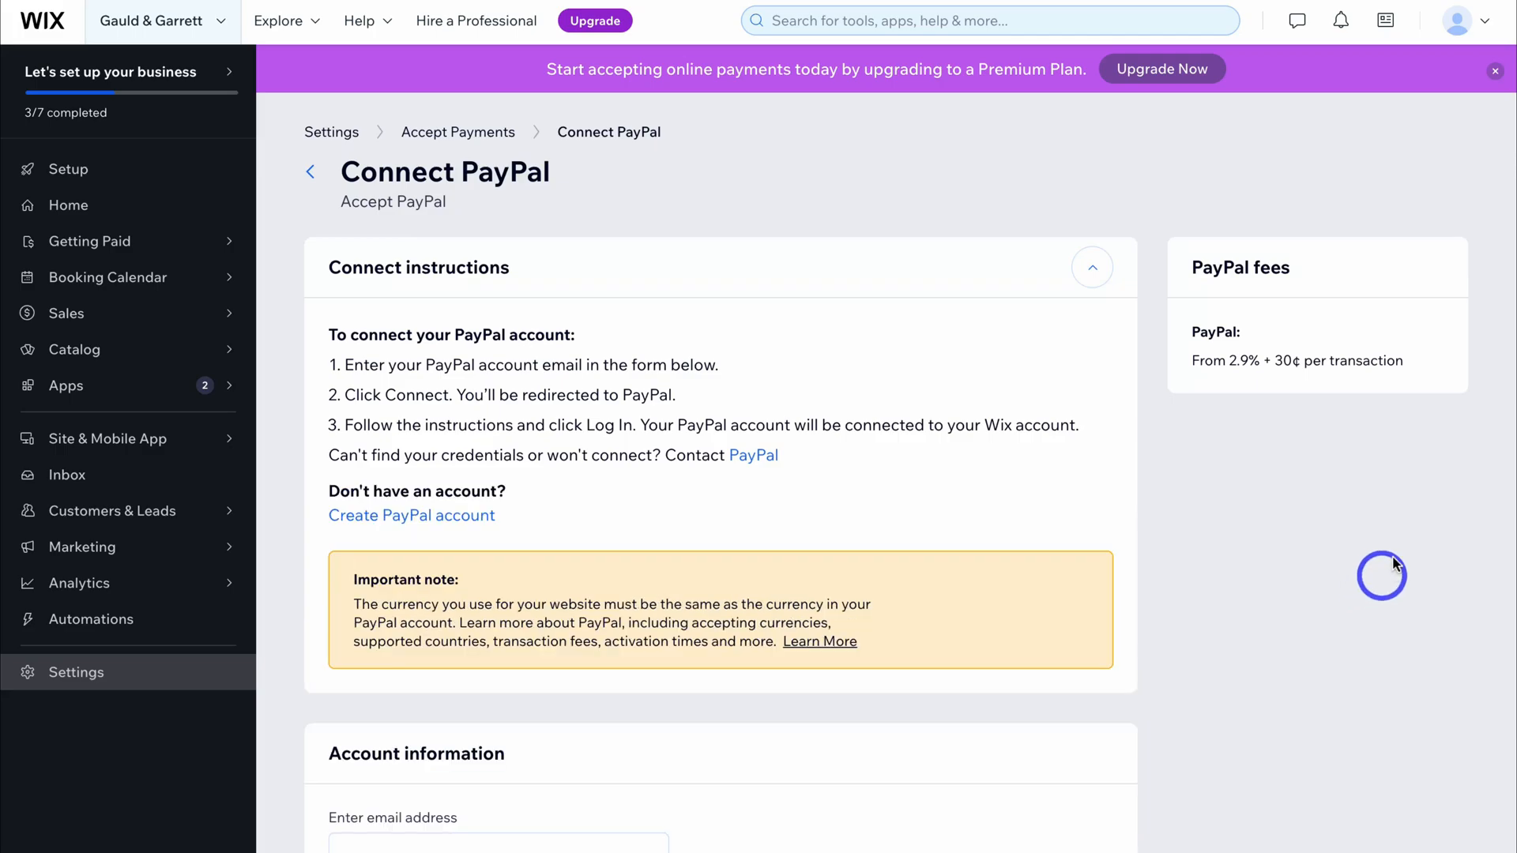
pyautogui.scroll(-5, 1313, 477)
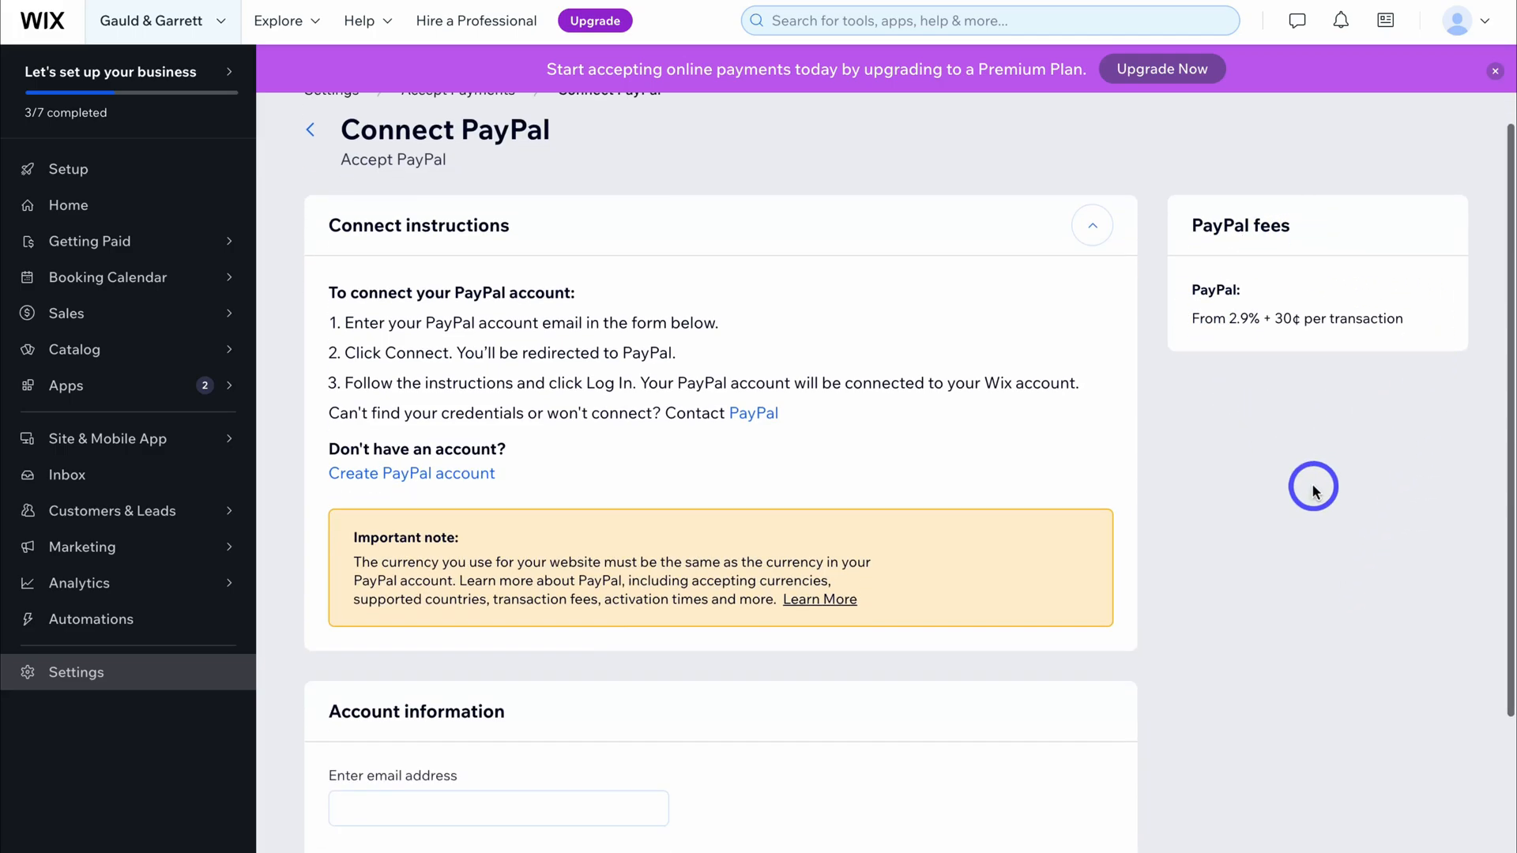
pyautogui.click(601, 492)
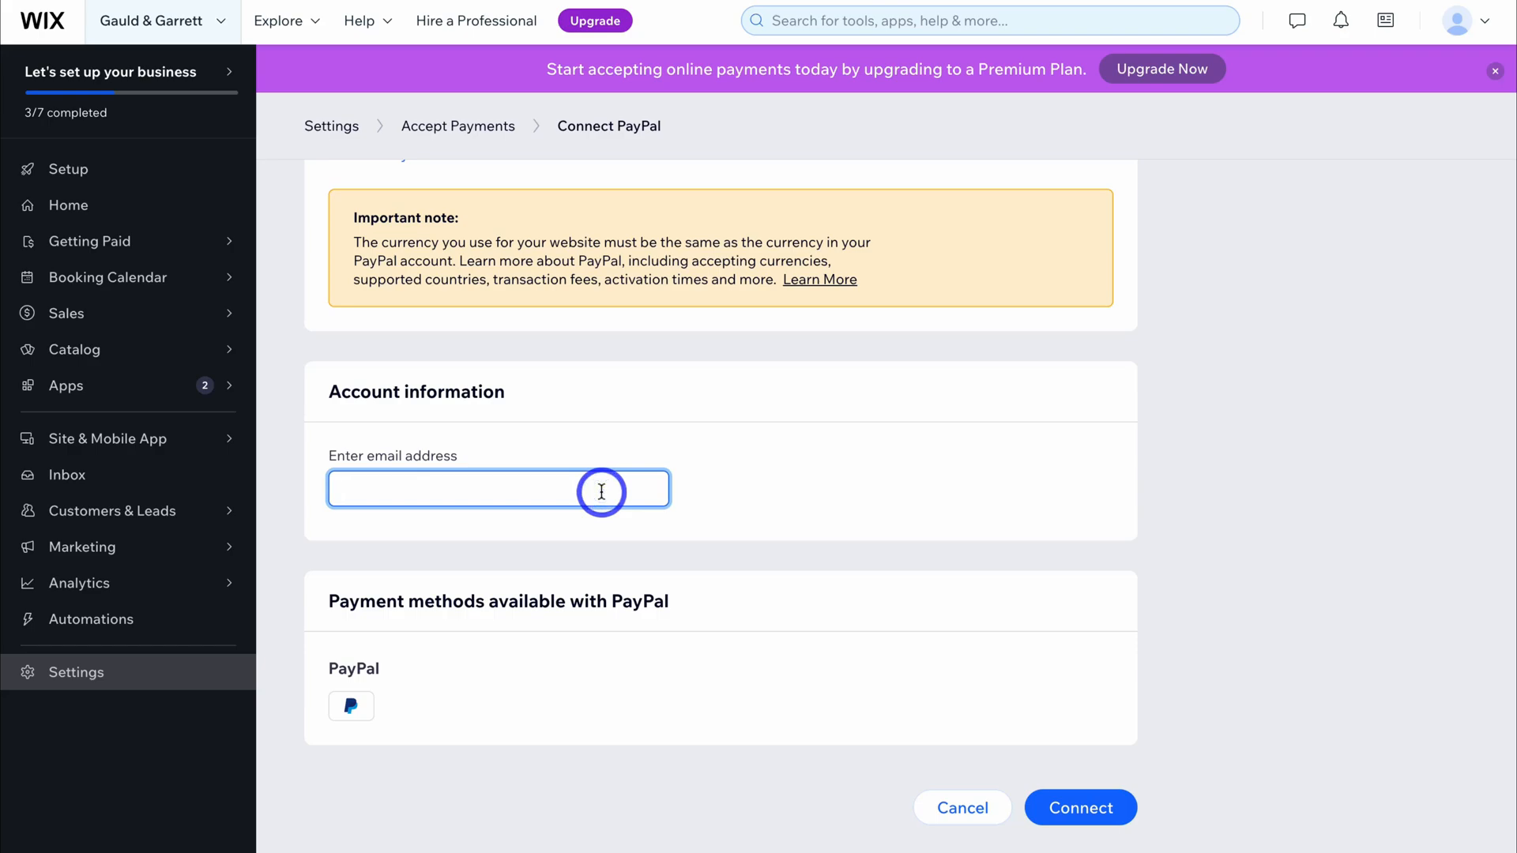
pyautogui.hotkey('ctrl', 'v')
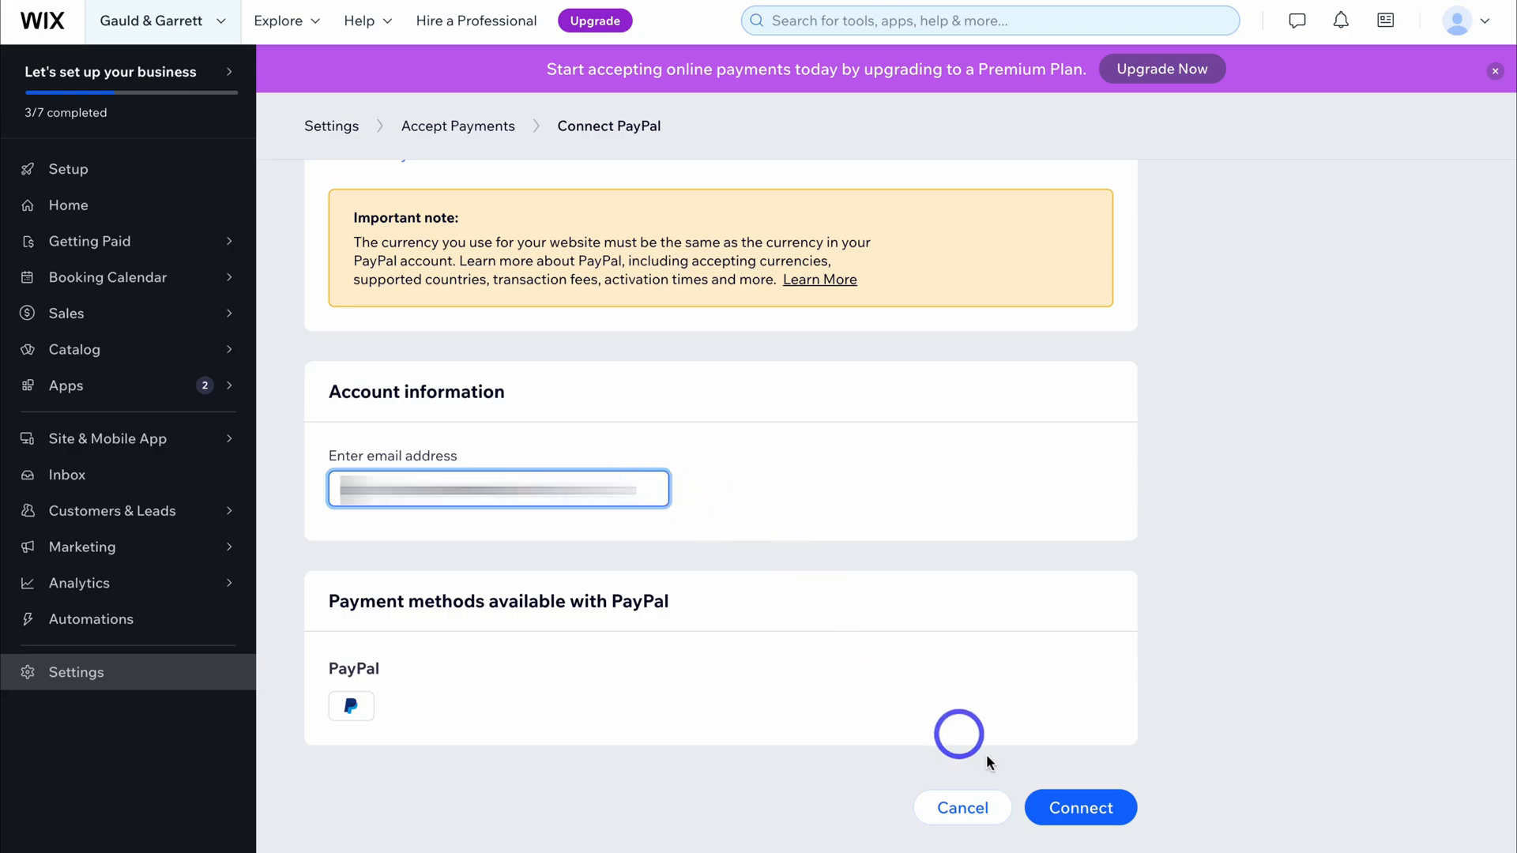
pyautogui.click(1084, 806)
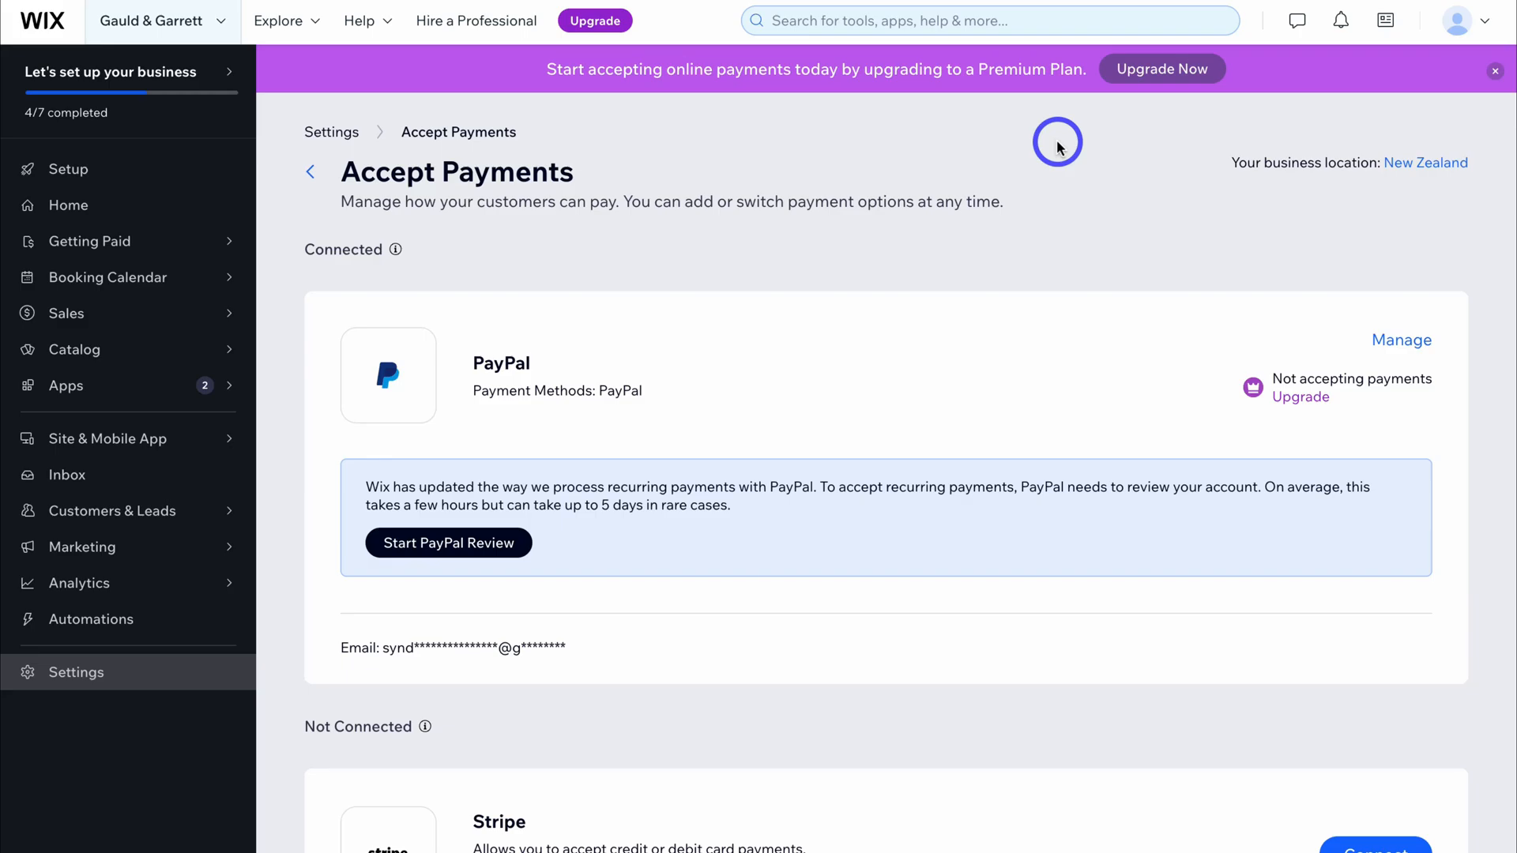
# - Return to the business setup checklist, start designing the website, and choose to let Wix create the site
pyautogui.click(137, 176)
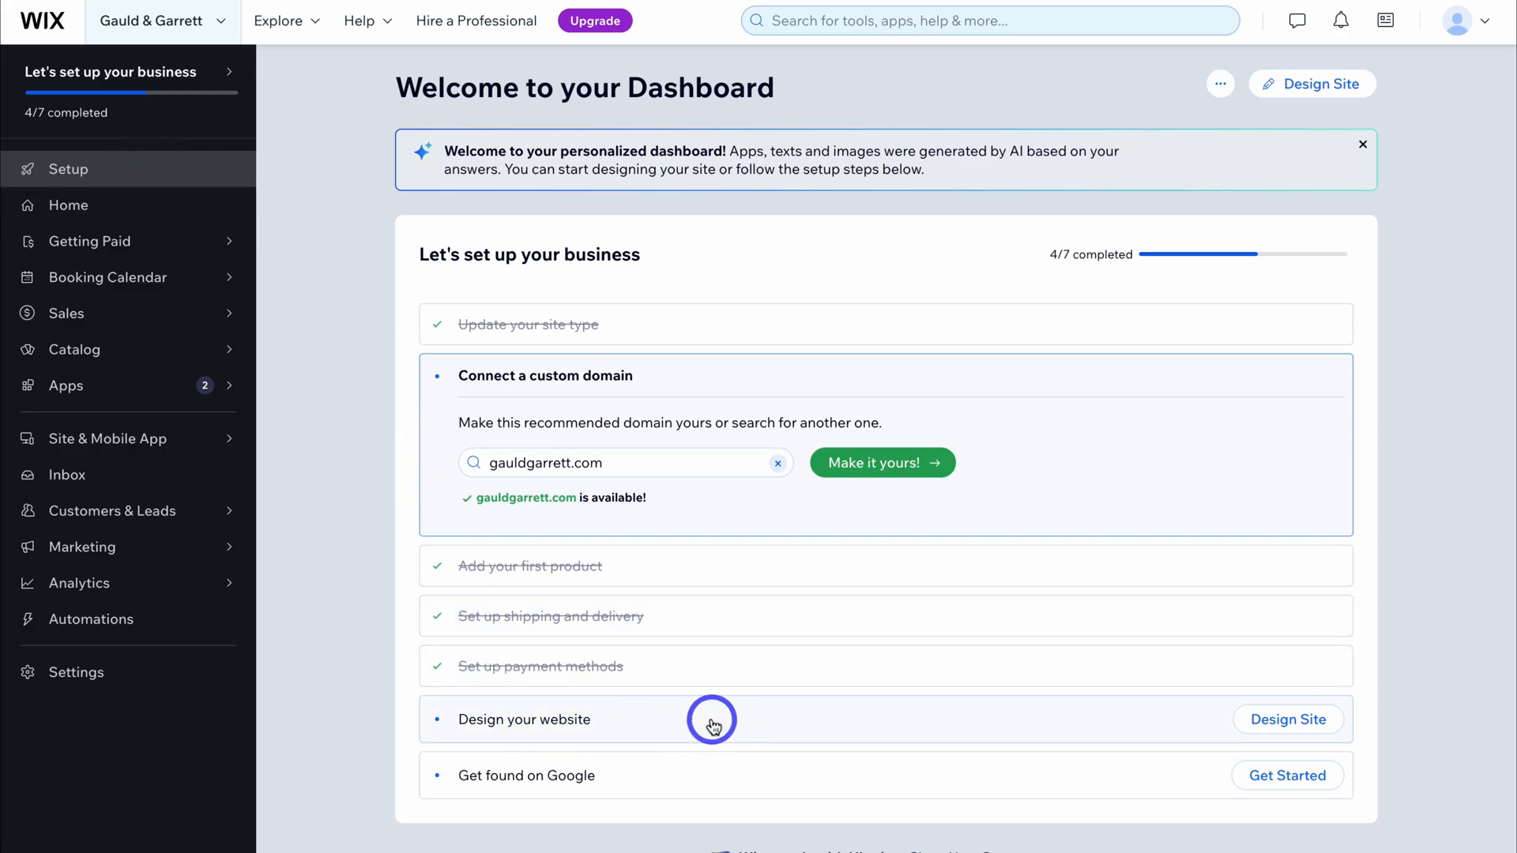
pyautogui.click(1276, 721)
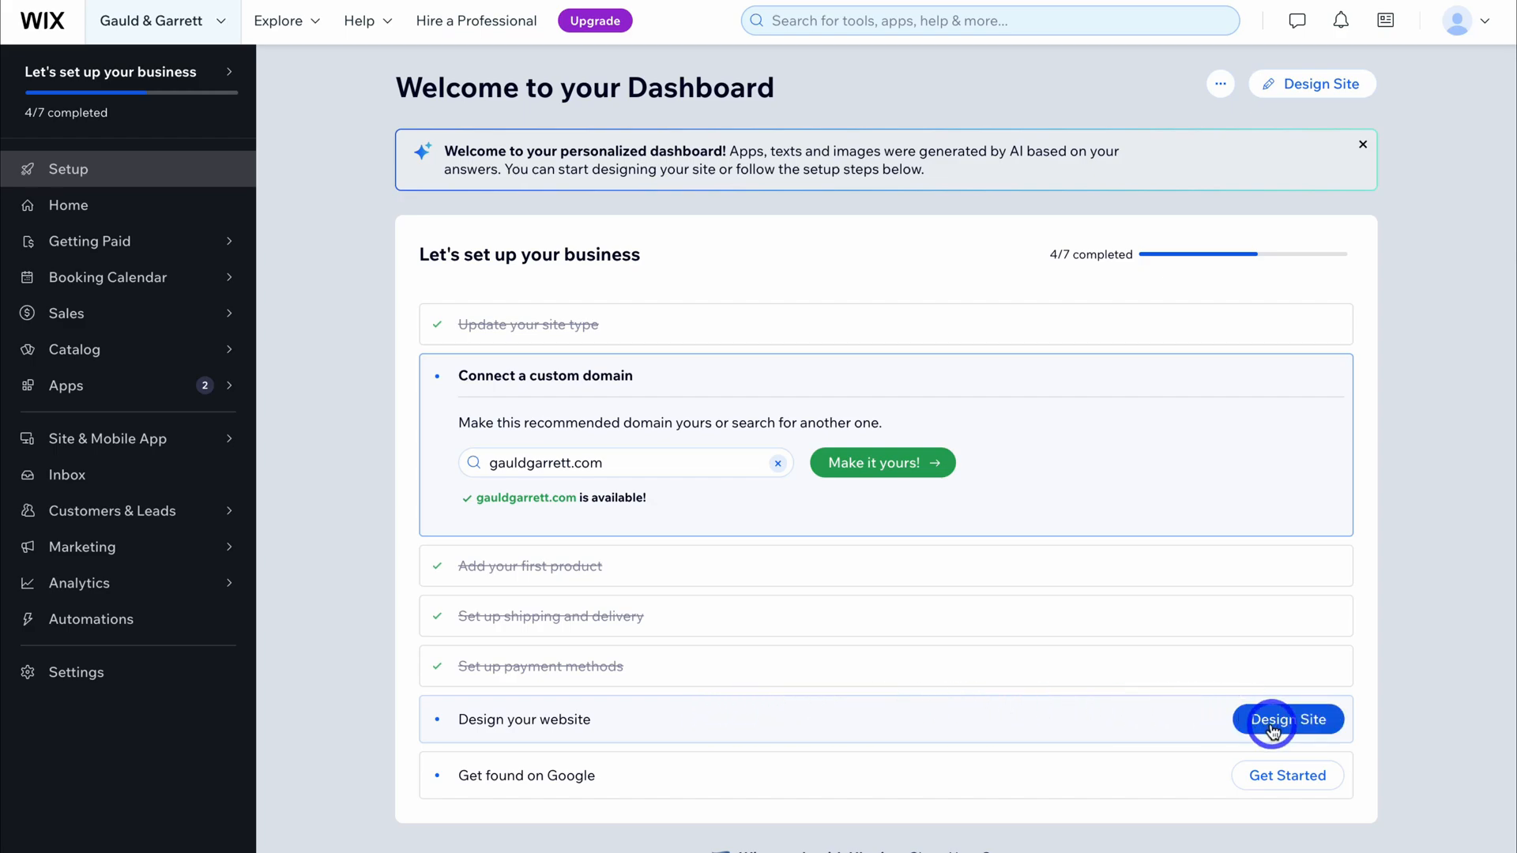
pyautogui.click(1279, 93)
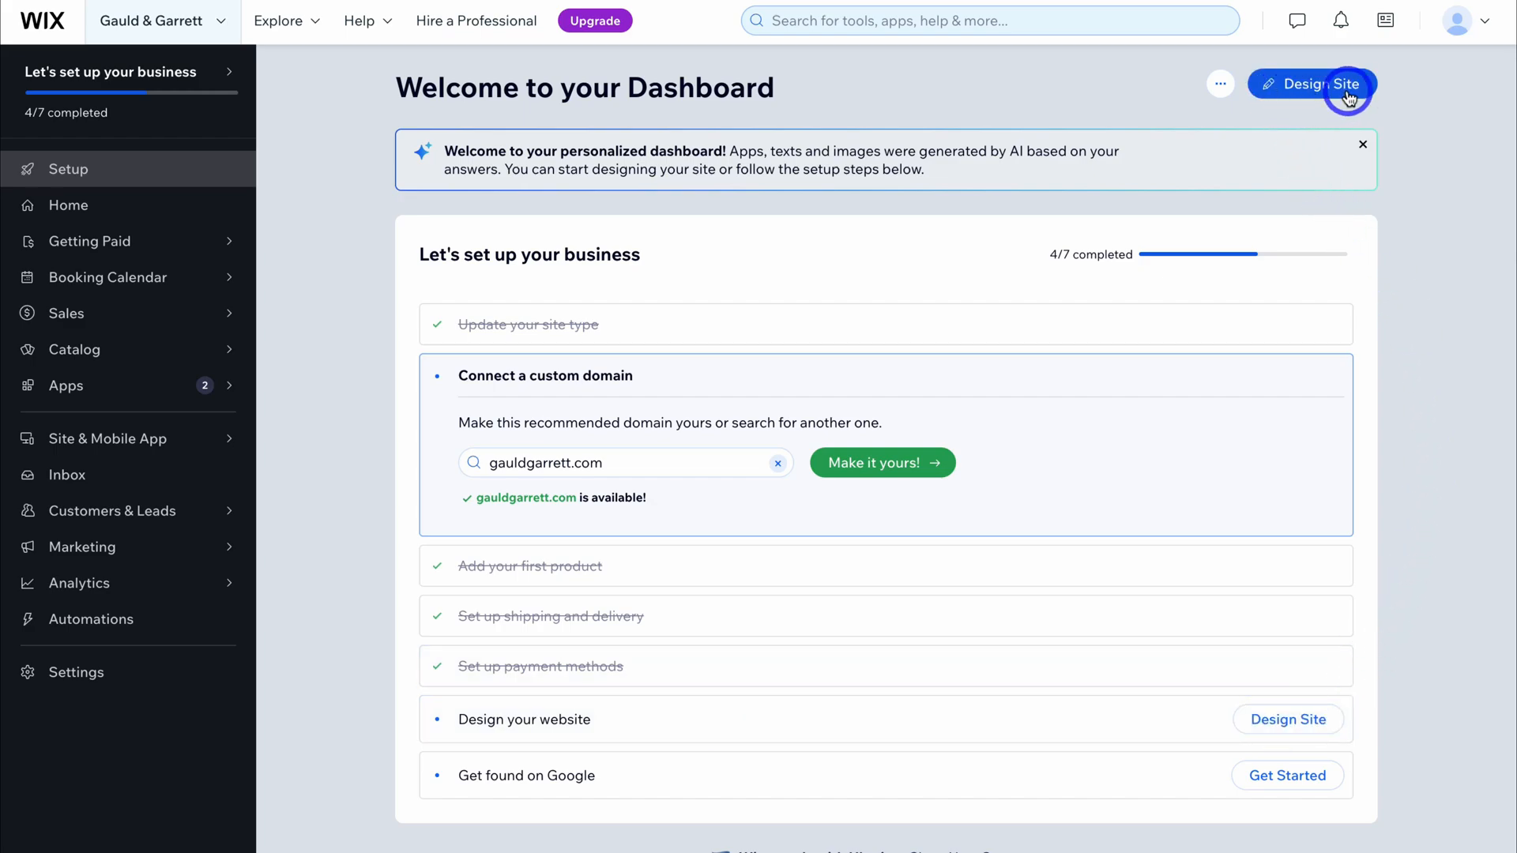
pyautogui.click(1273, 717)
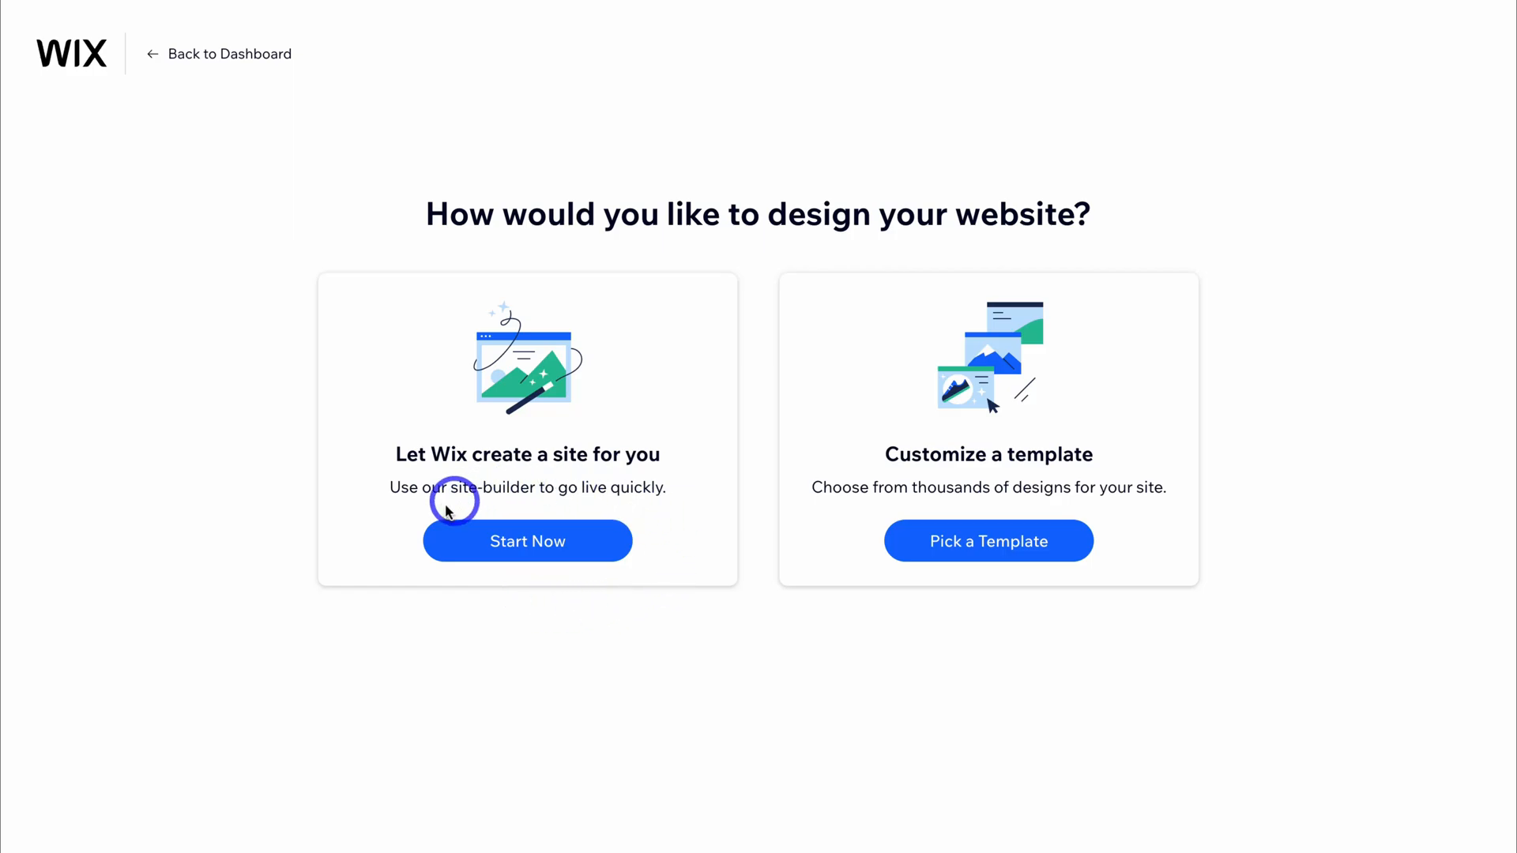
pyautogui.click(580, 544)
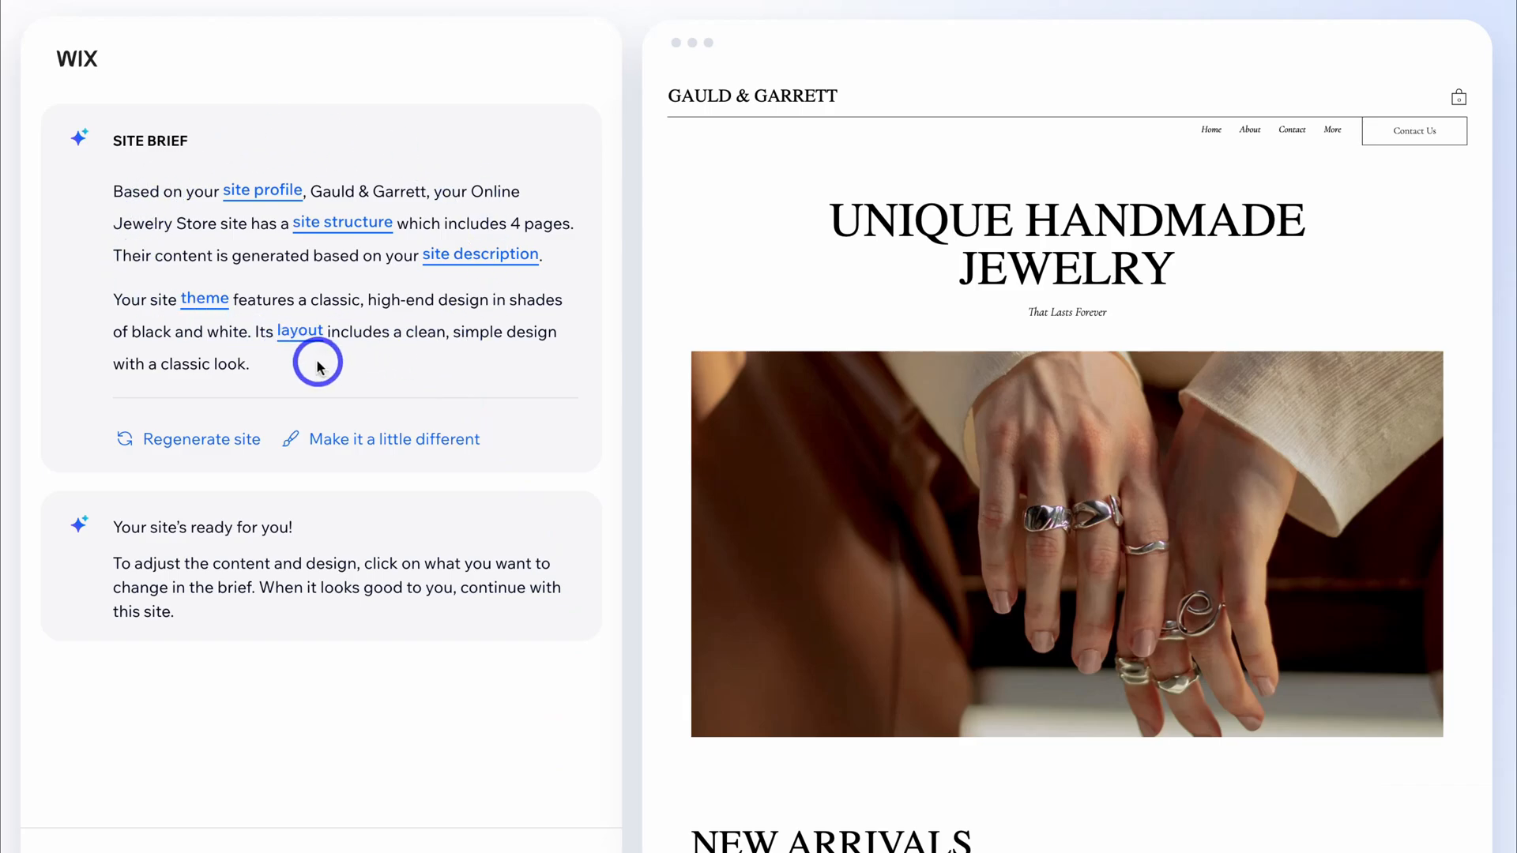
# - Look through the generated homepage preview and check the site theme options without changing them
pyautogui.scroll(-2, 719, 343)
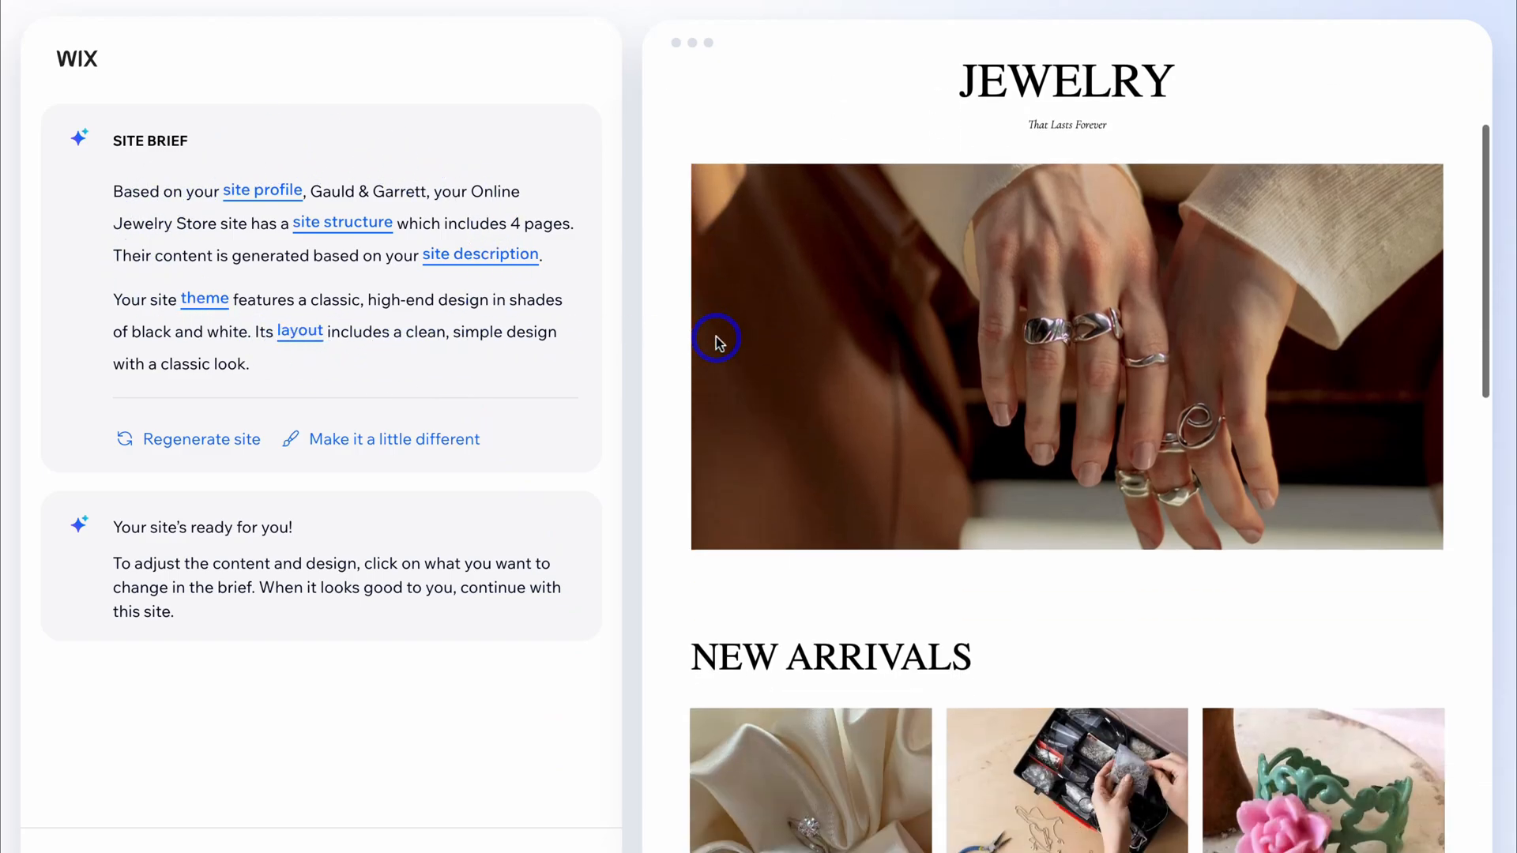
pyautogui.scroll(-1, 716, 341)
pyautogui.scroll(4, 713, 336)
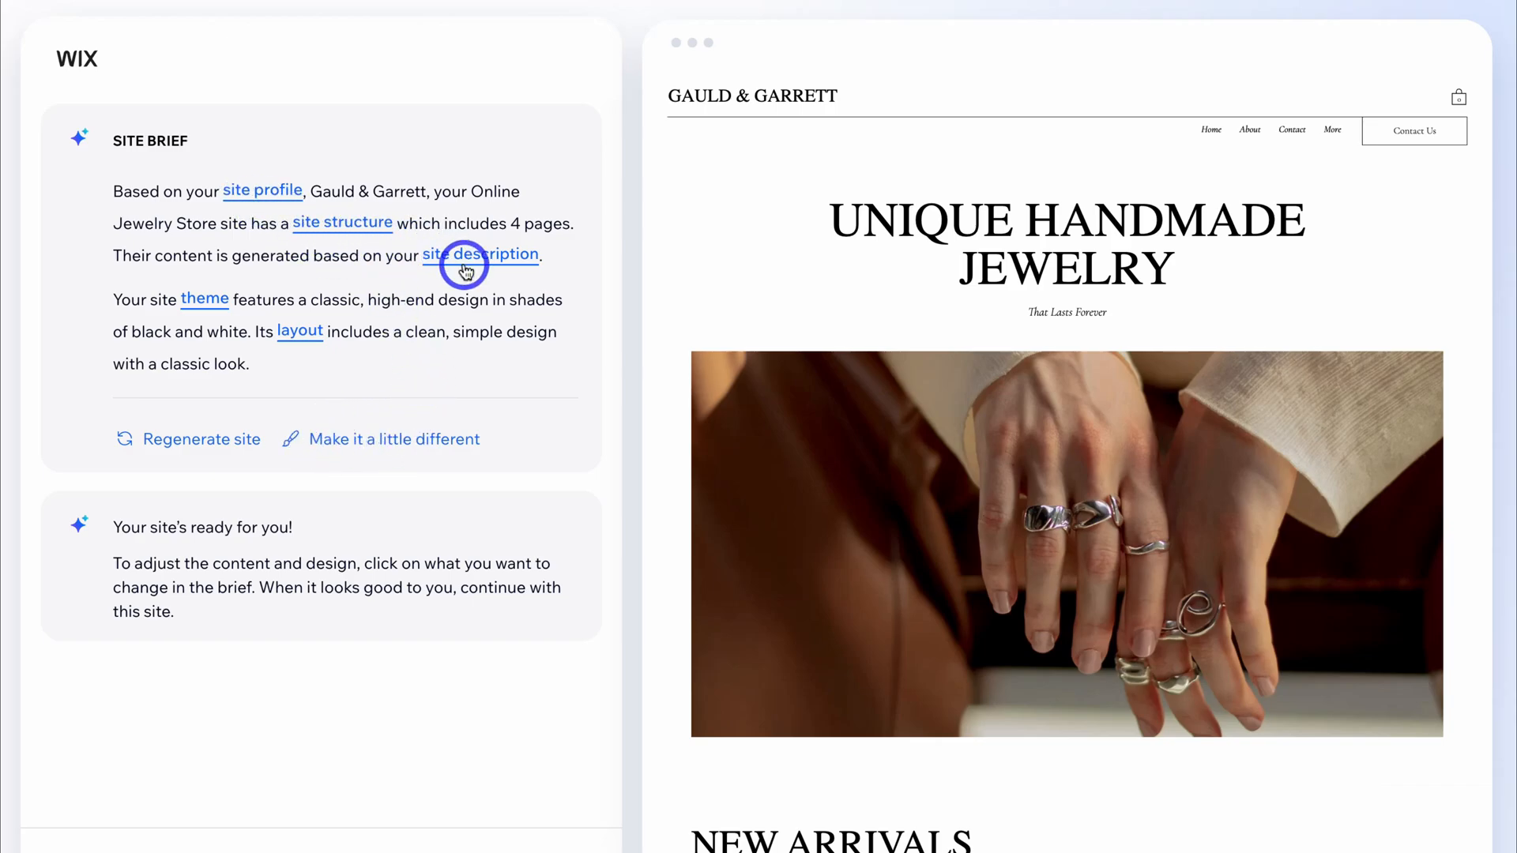
pyautogui.click(209, 299)
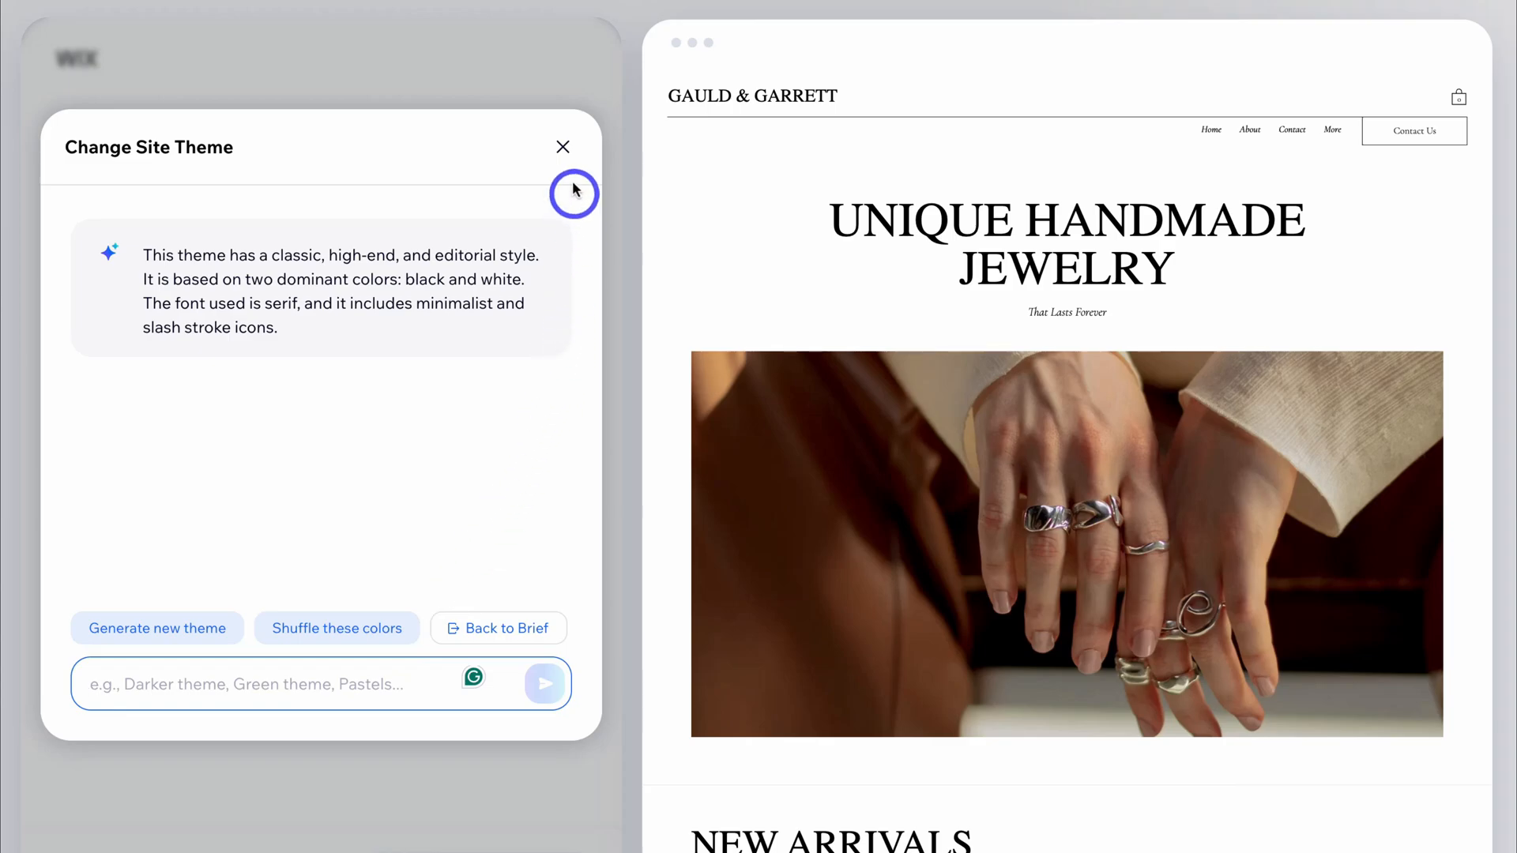
pyautogui.click(564, 150)
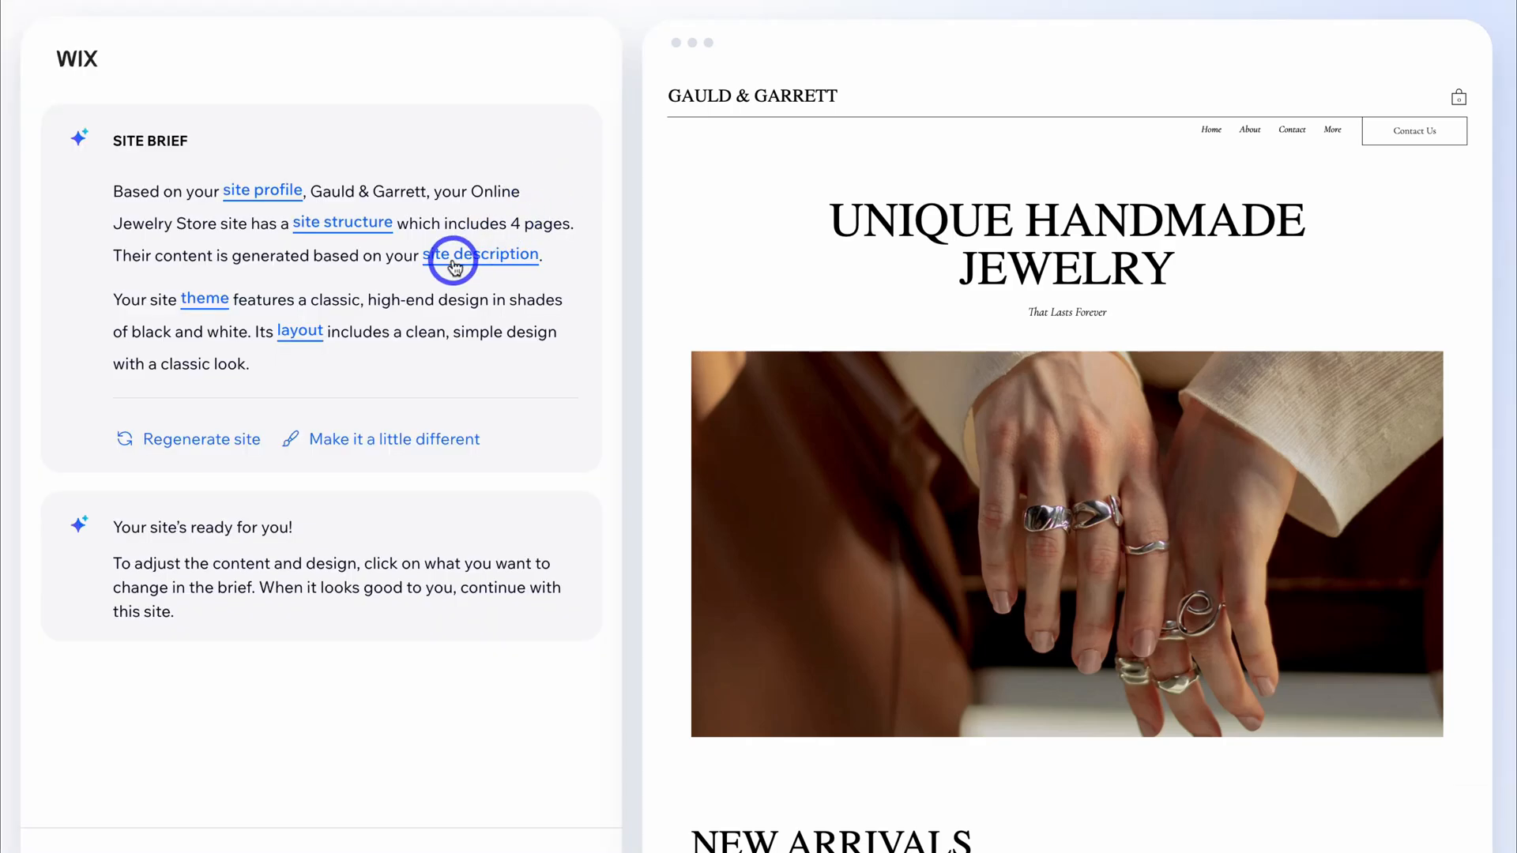
# - Review the site description in the site profile and fill in the contact e-mail, phone number, and New Zealand as the location
pyautogui.click(488, 258)
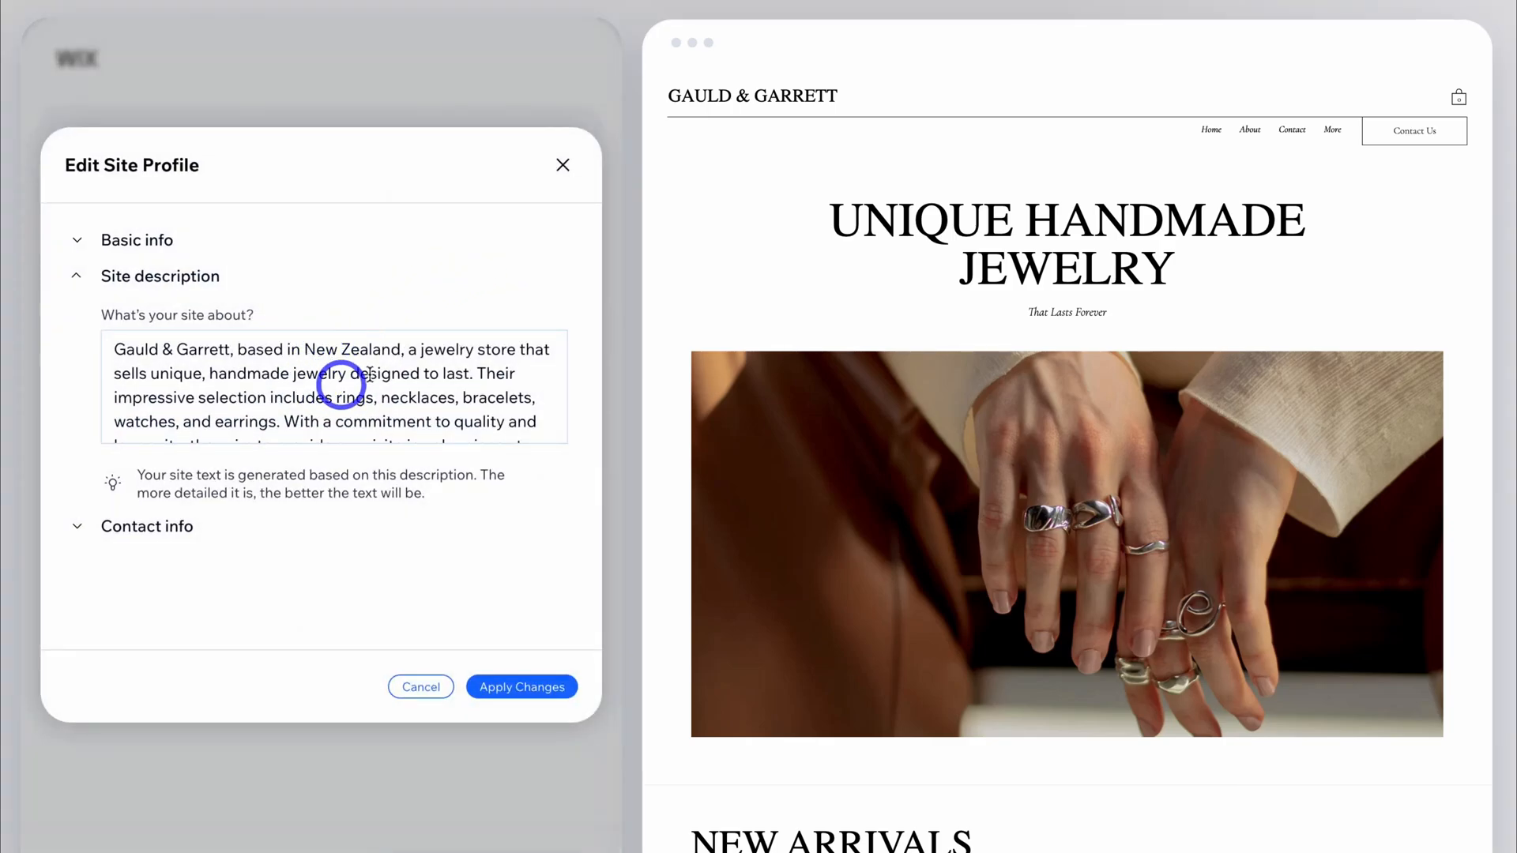
pyautogui.scroll(-3, 380, 382)
pyautogui.scroll(3, 380, 383)
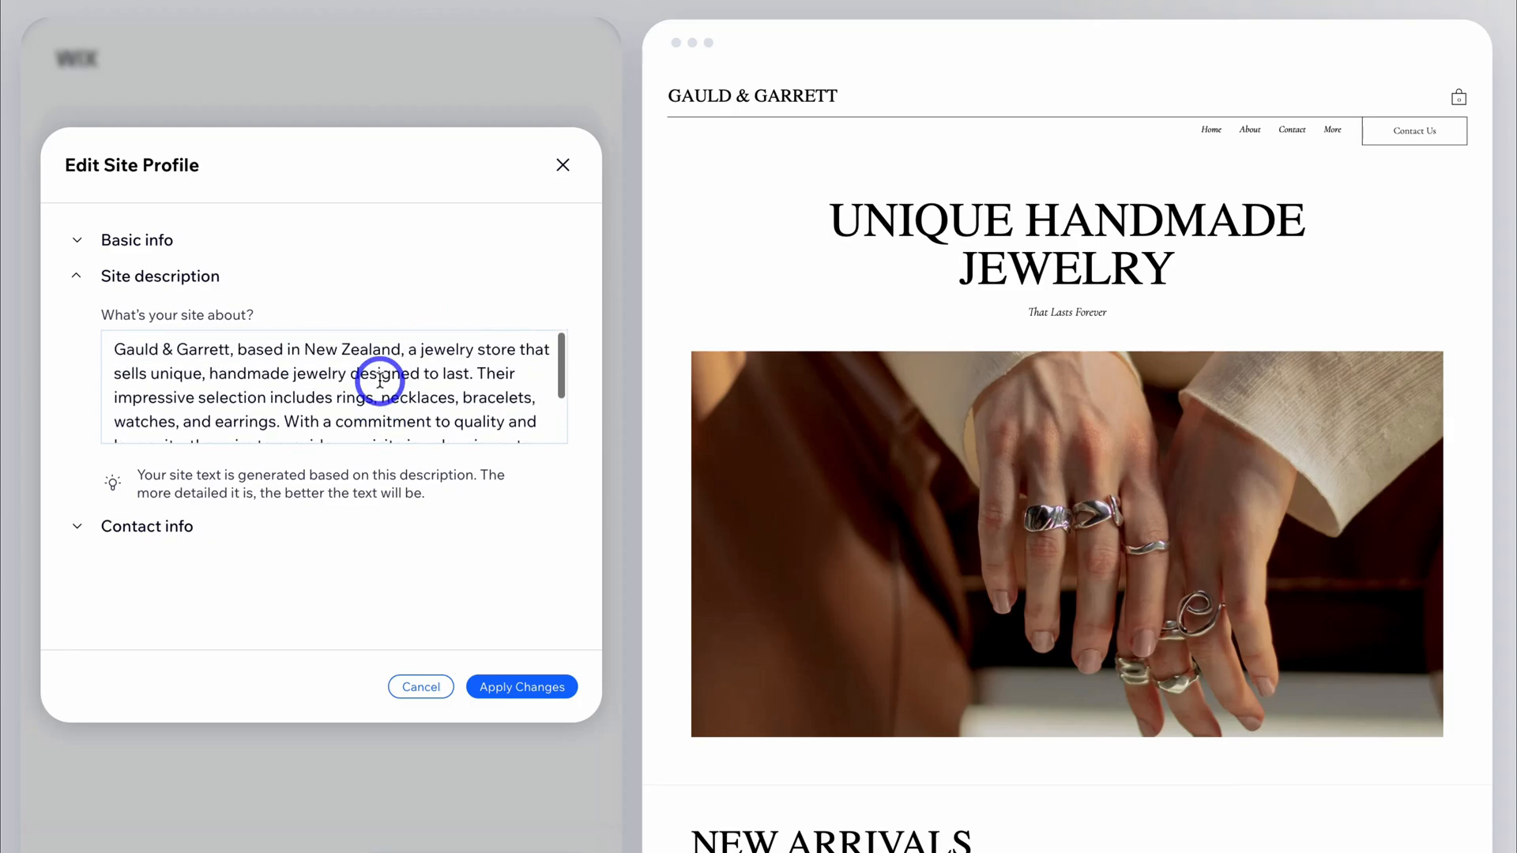
pyautogui.click(76, 527)
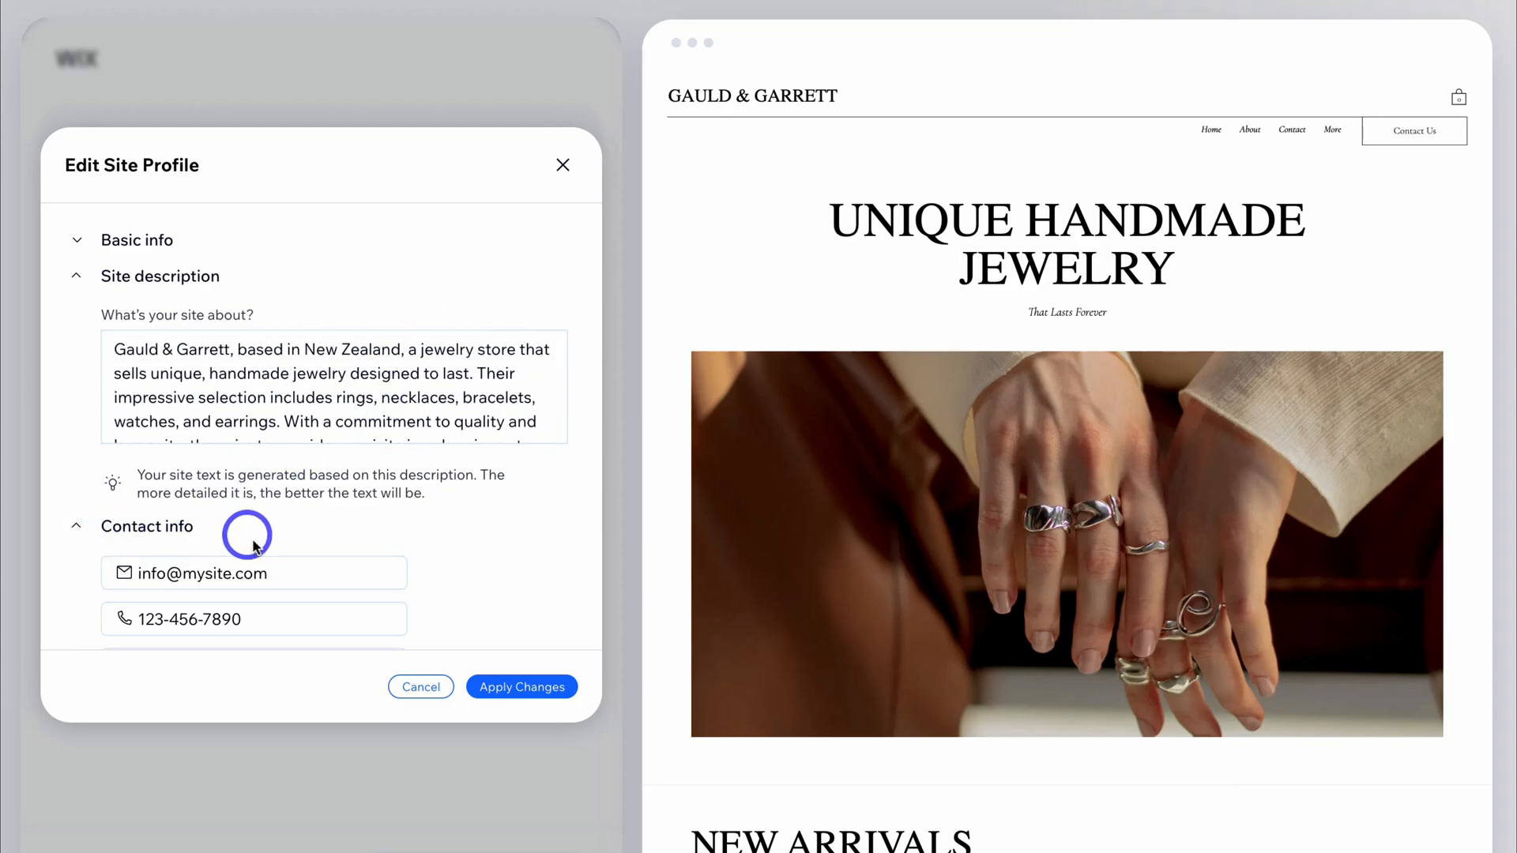
pyautogui.scroll(-2, 253, 538)
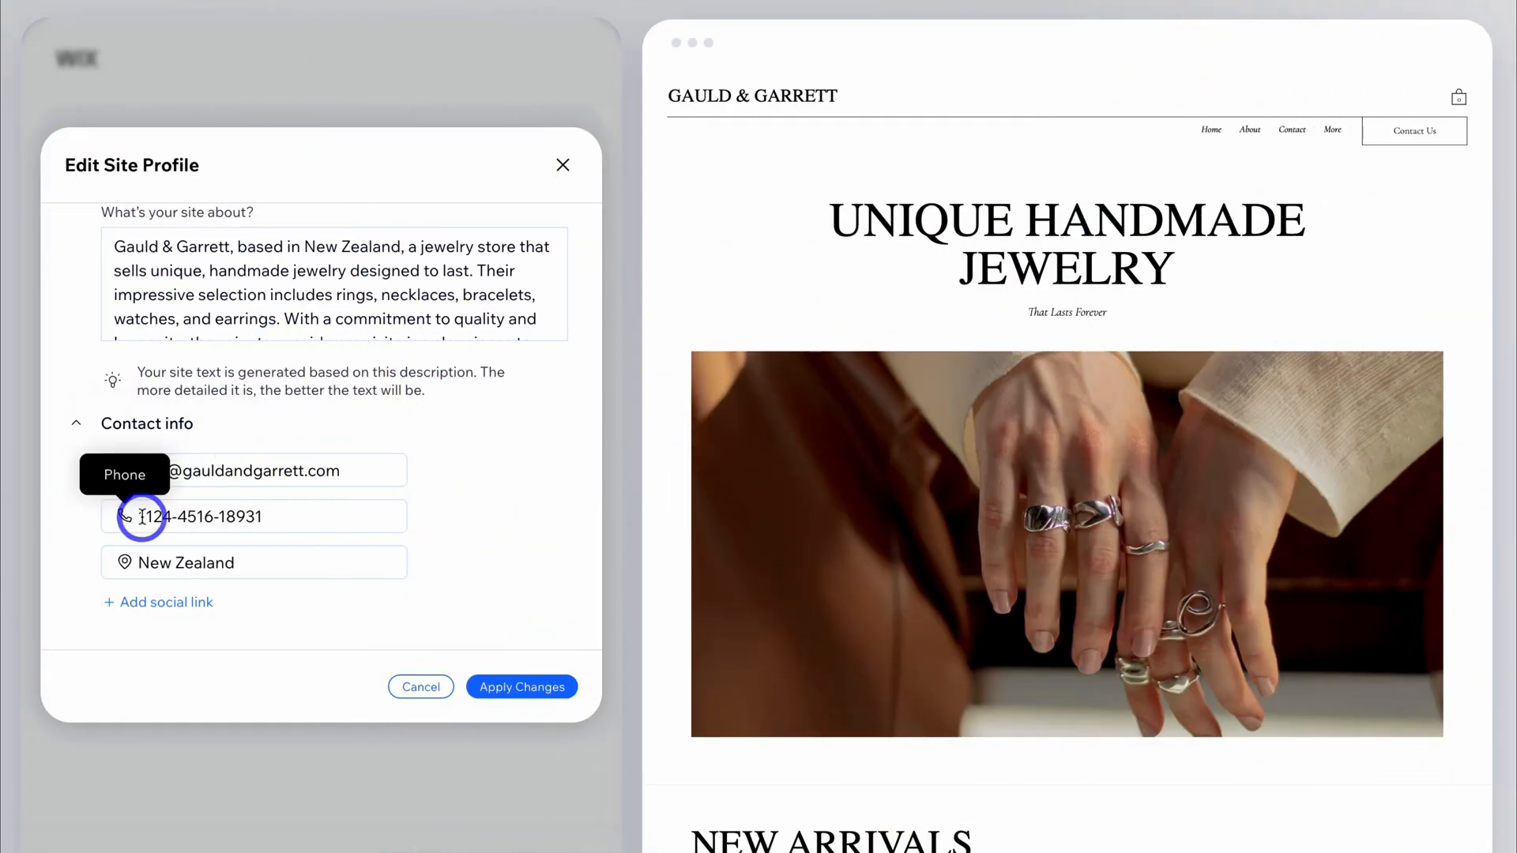
# - Add the store's Facebook and Instagram page links to the contact info and apply the site profile changes
pyautogui.click(162, 603)
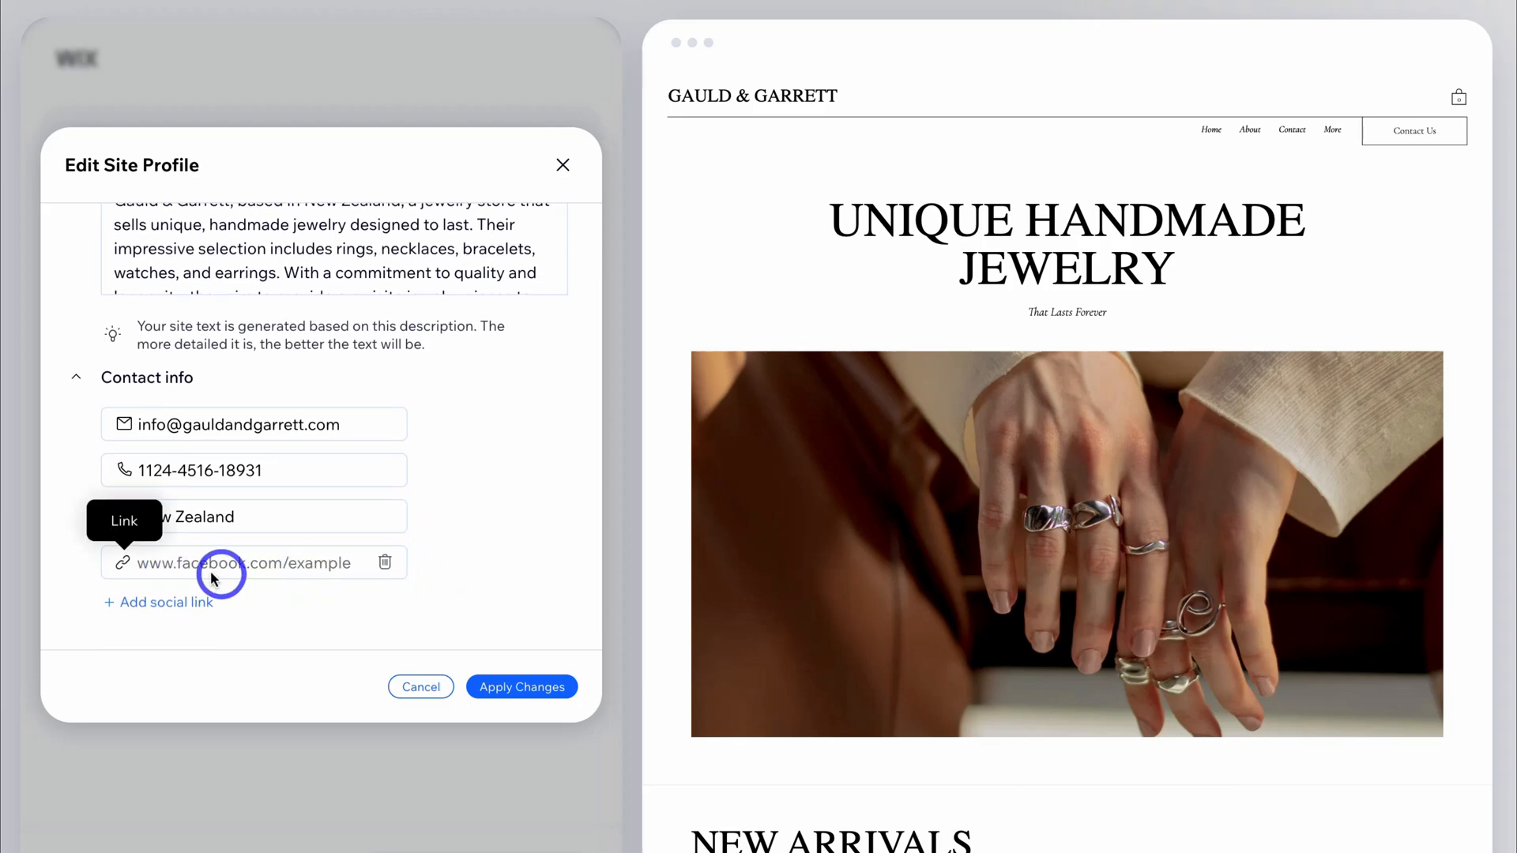
pyautogui.click(215, 569)
pyautogui.write('https://www.facebook.com/gauldand')
pyautogui.click(176, 602)
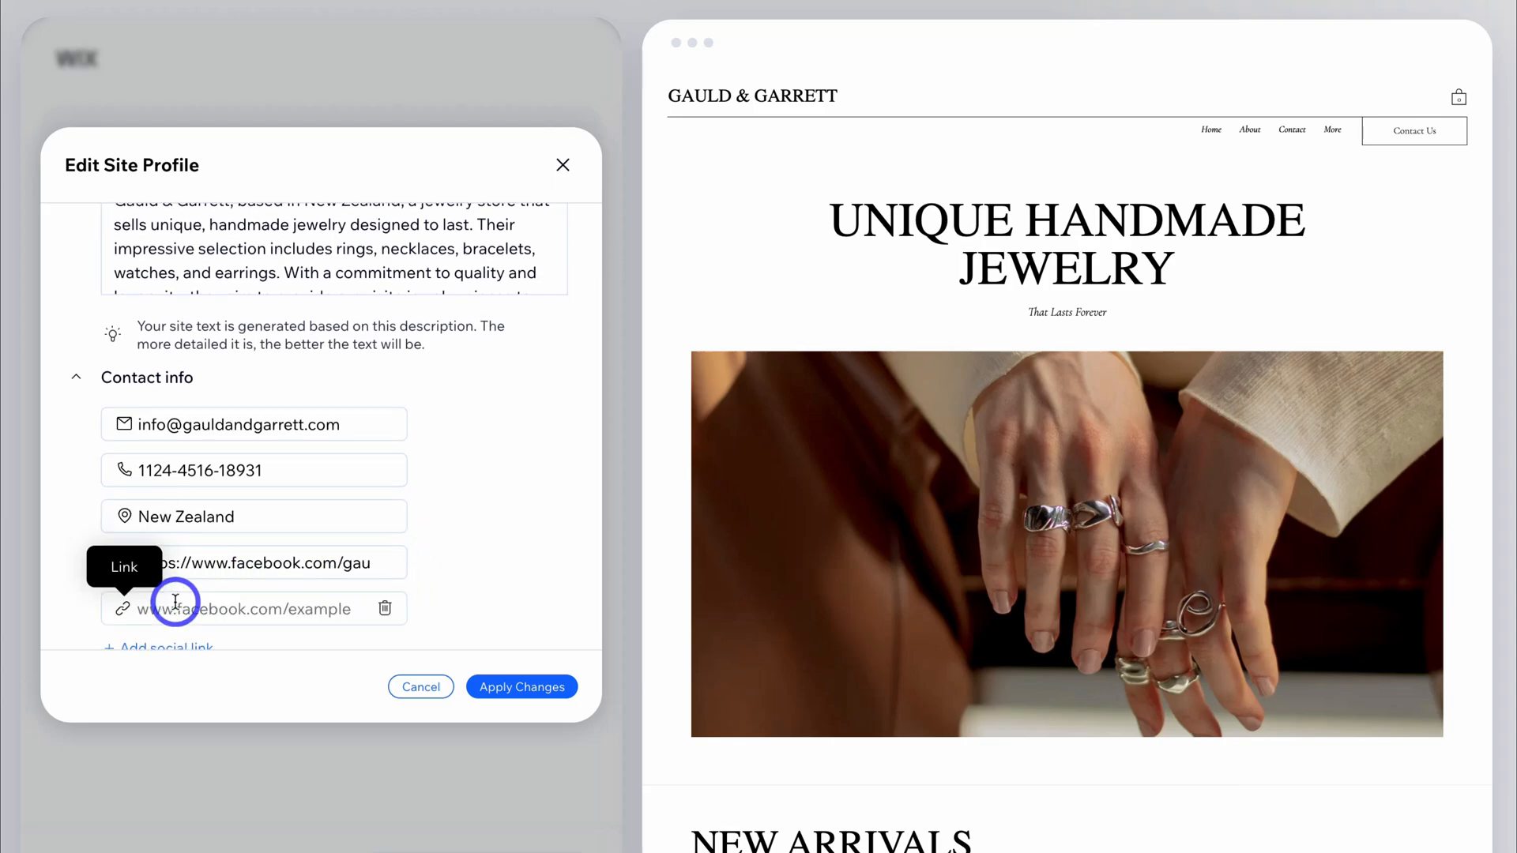
pyautogui.write('https://www.instagram.com/gauldandgarrett')
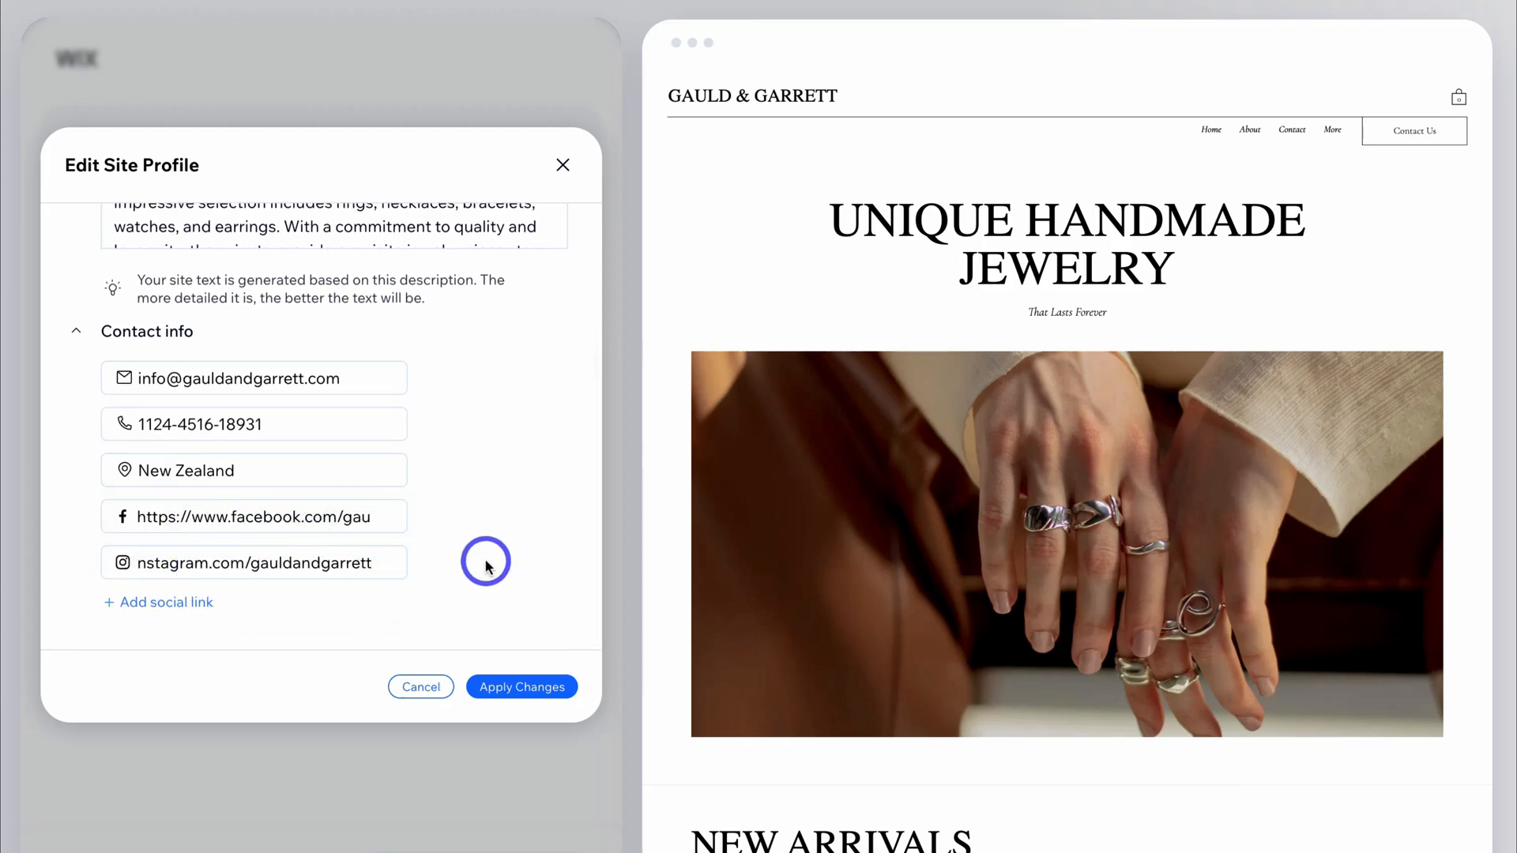
pyautogui.click(493, 688)
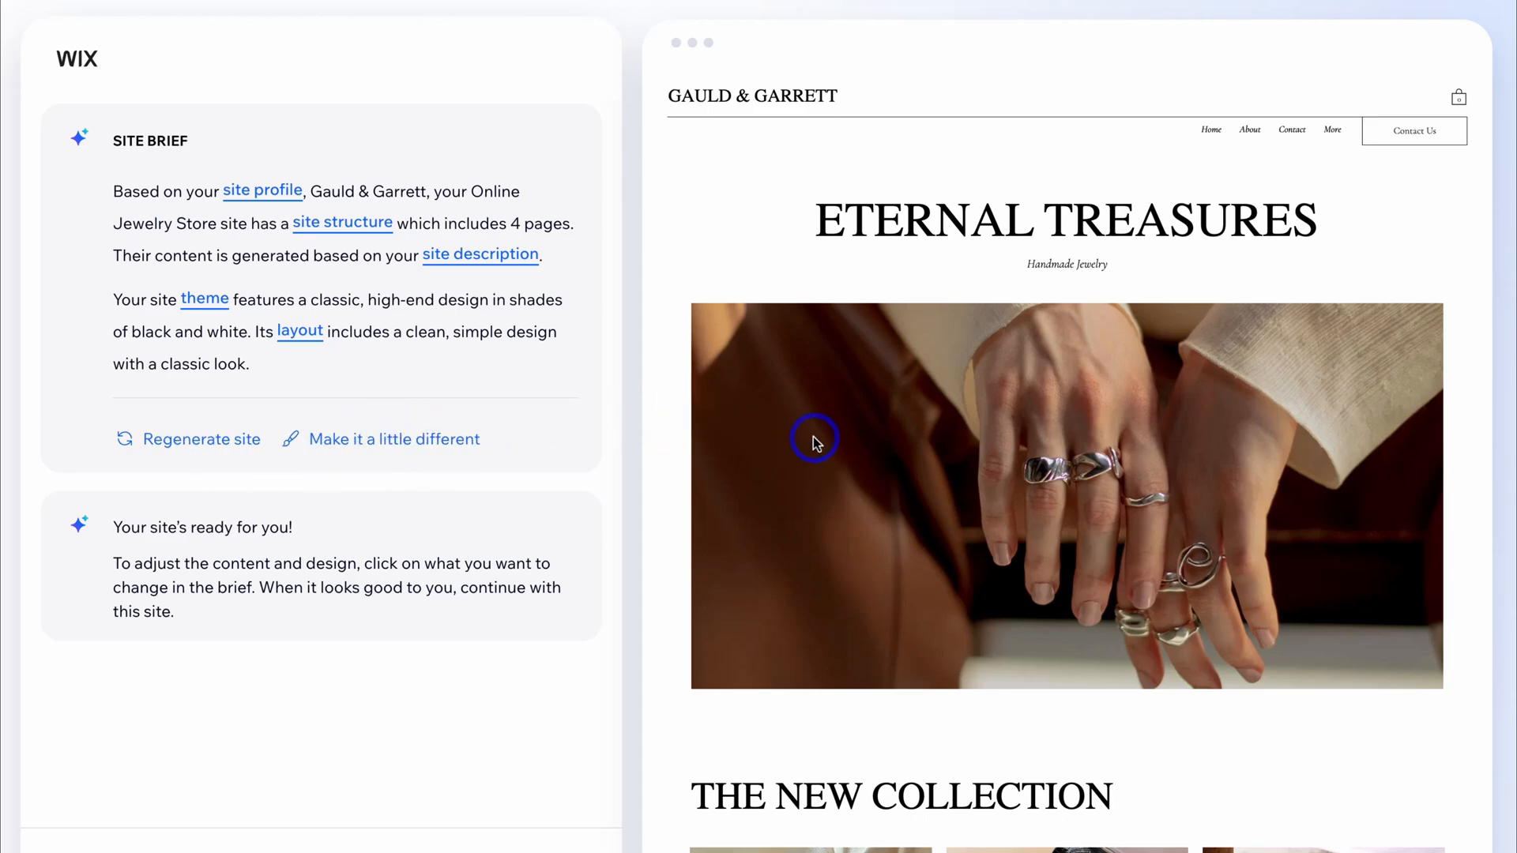
# - Check the updated homepage preview, regenerate the site, and look through the new design down to its footer
pyautogui.scroll(-6, 816, 442)
pyautogui.scroll(6, 816, 443)
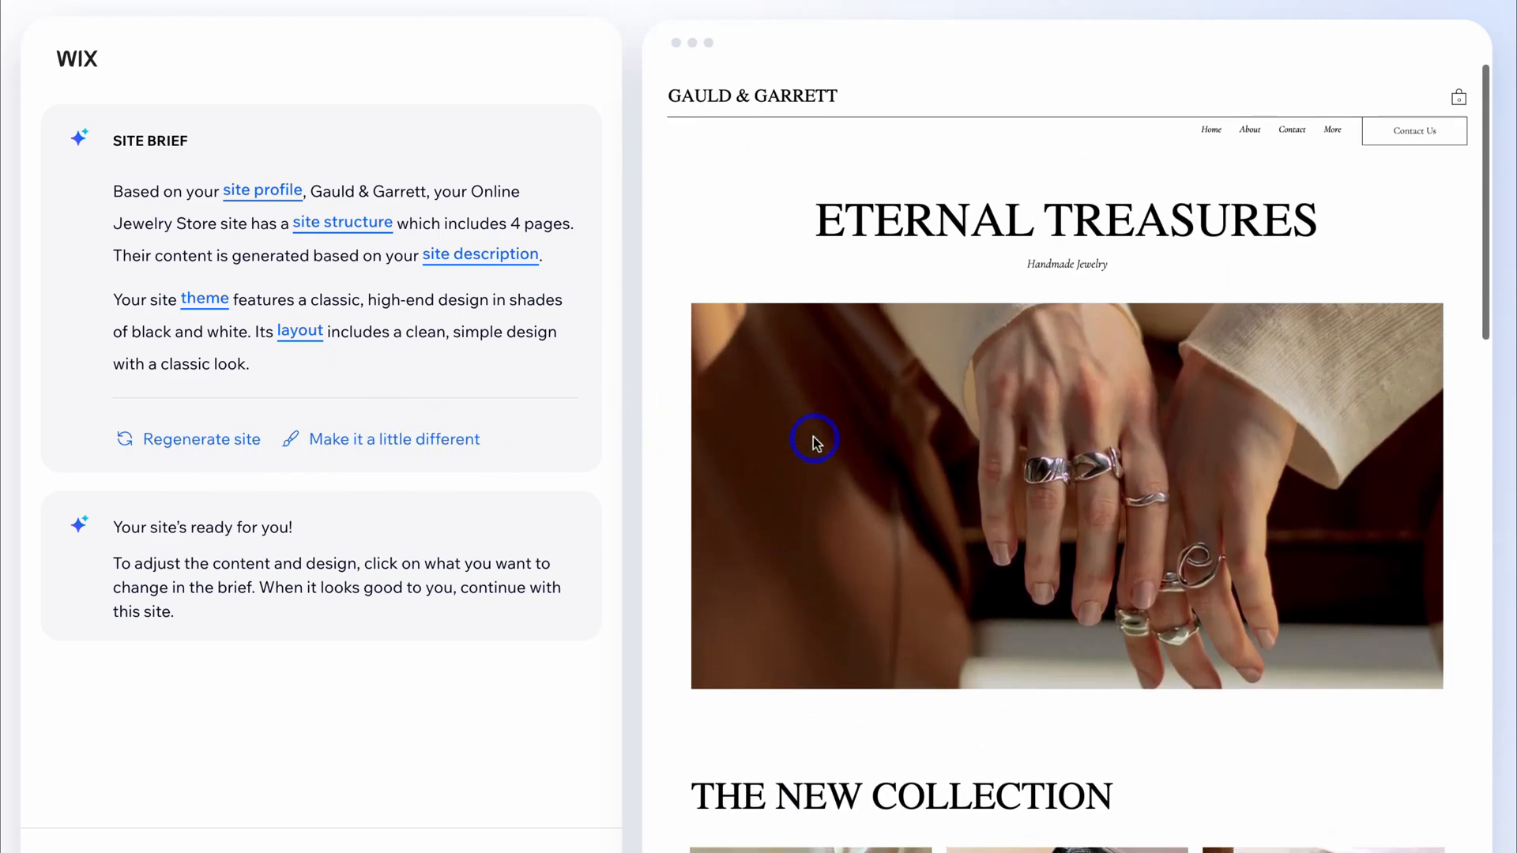
pyautogui.click(202, 439)
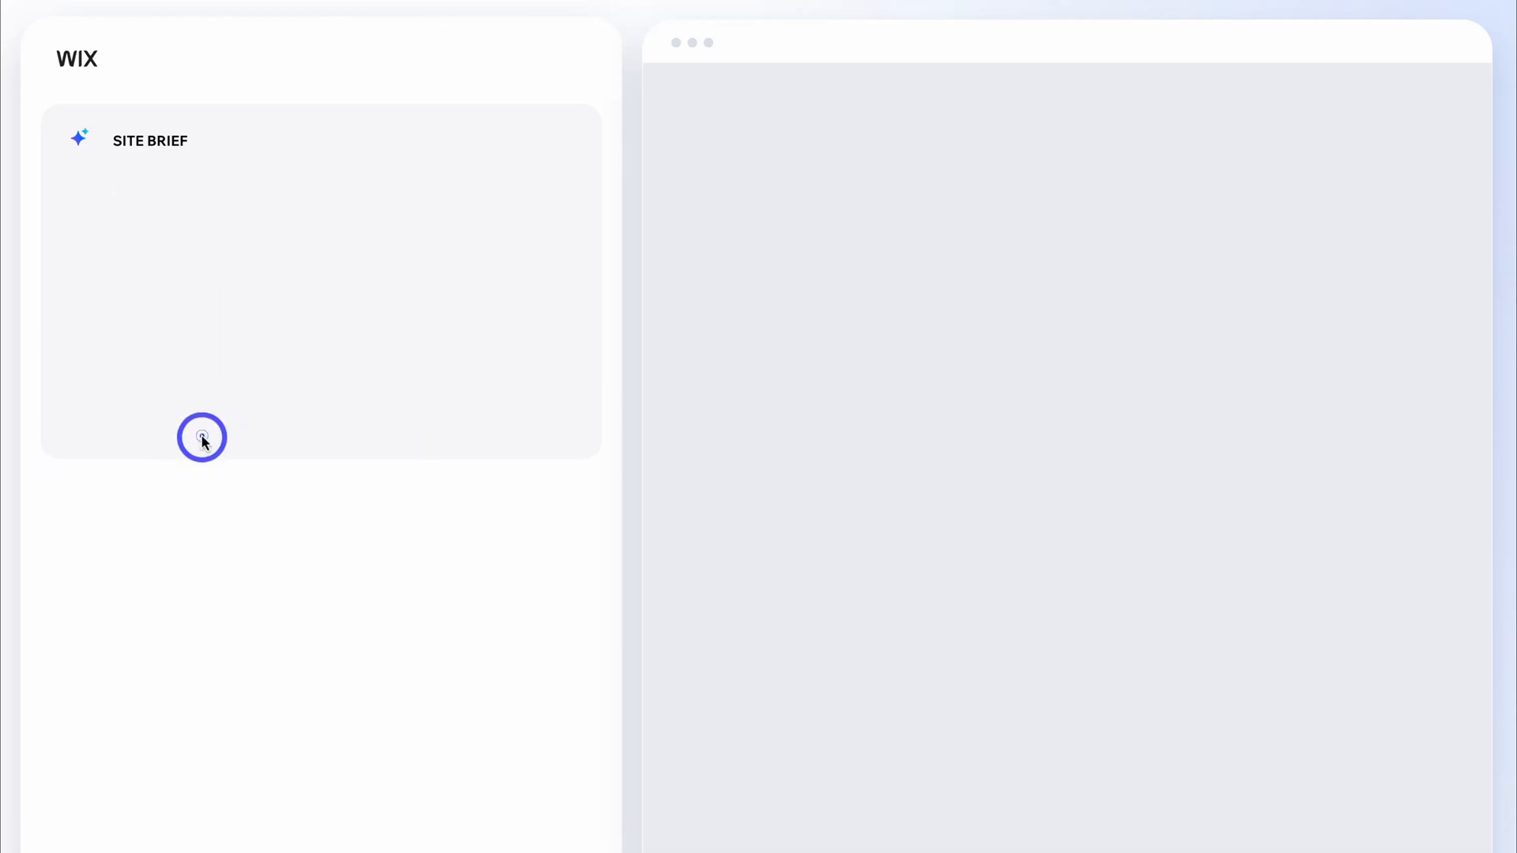
pyautogui.scroll(-5, 1133, 510)
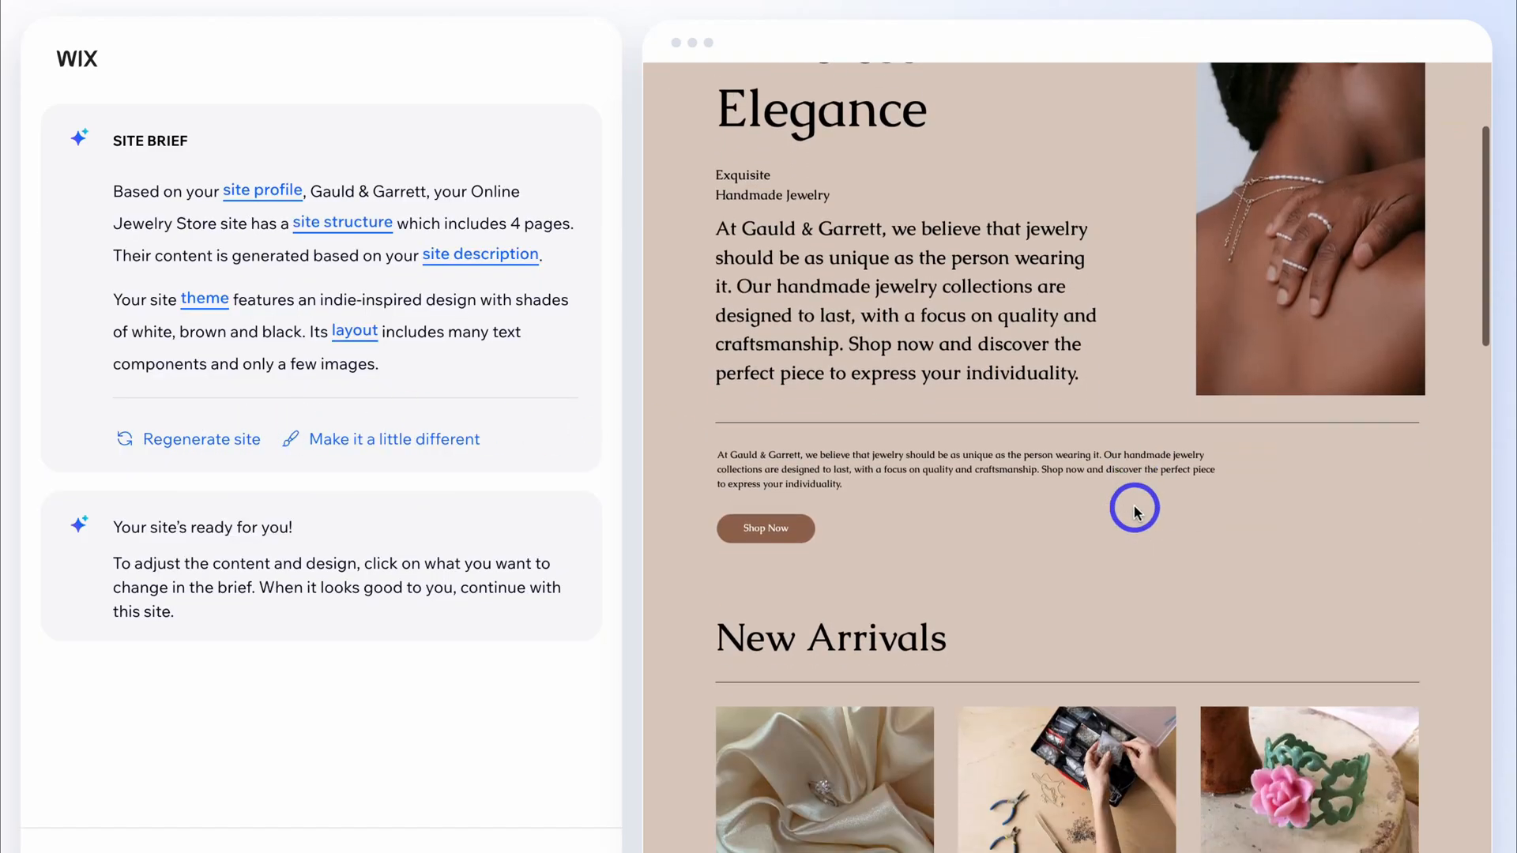
pyautogui.scroll(-10, 1134, 510)
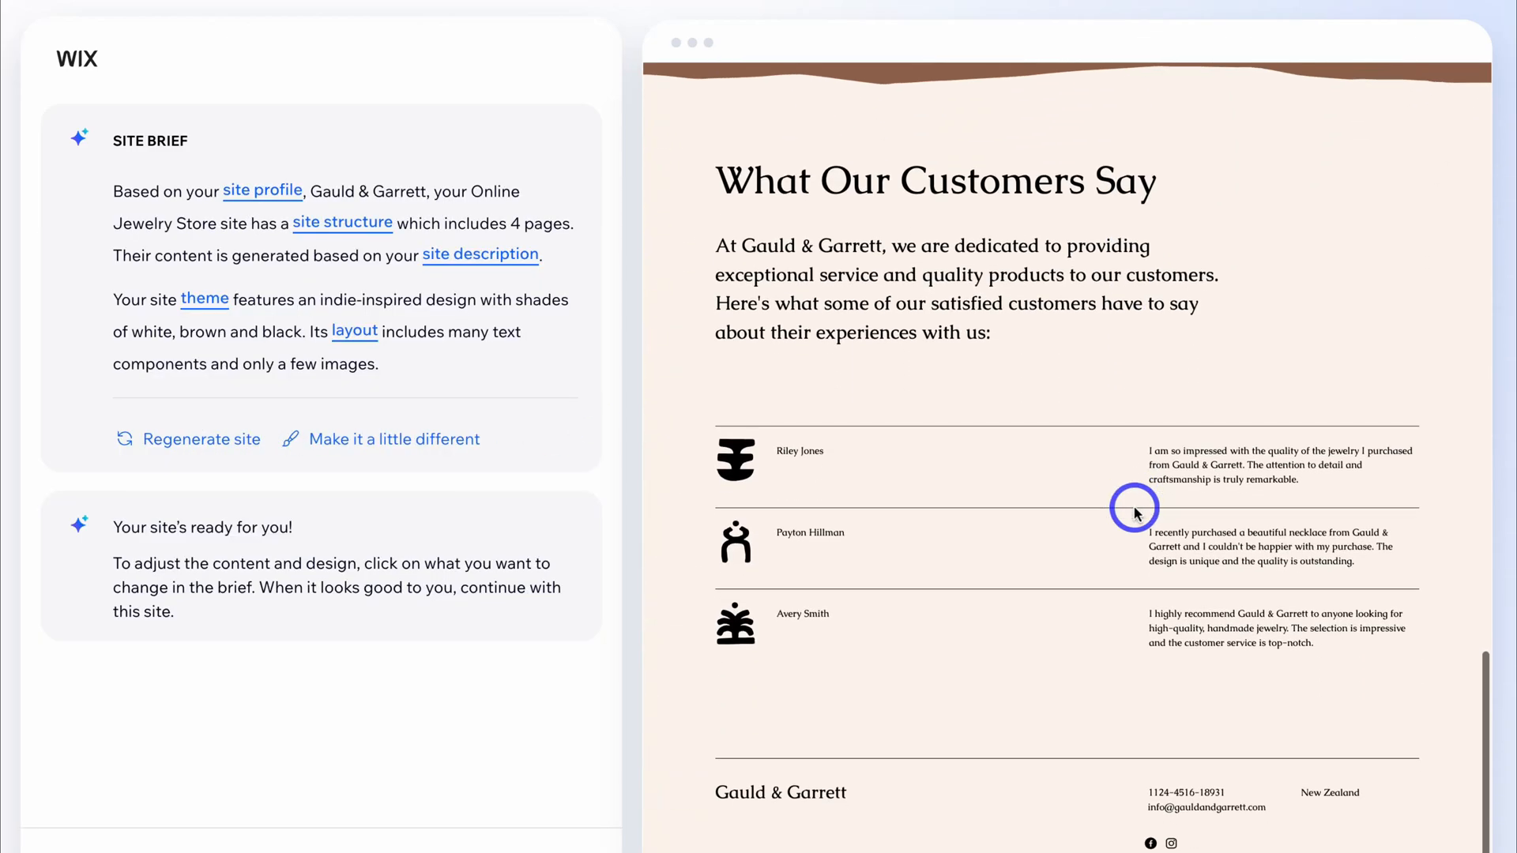
pyautogui.scroll(8, 1134, 510)
pyautogui.scroll(7, 1134, 509)
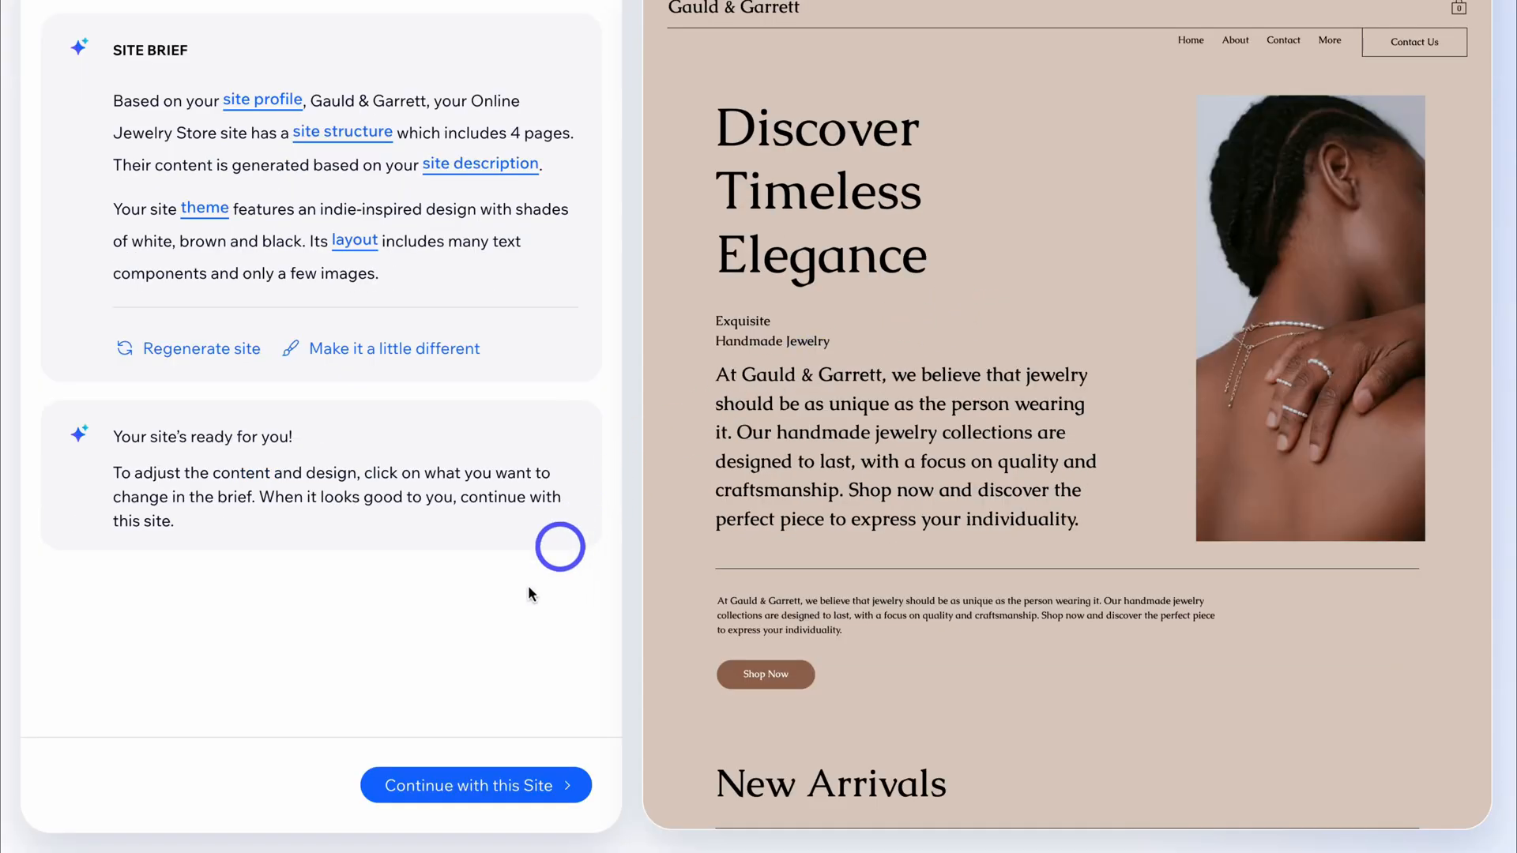
# - Continue with the regenerated site to the editor without setting up a domain, and look over the home page
pyautogui.click(491, 790)
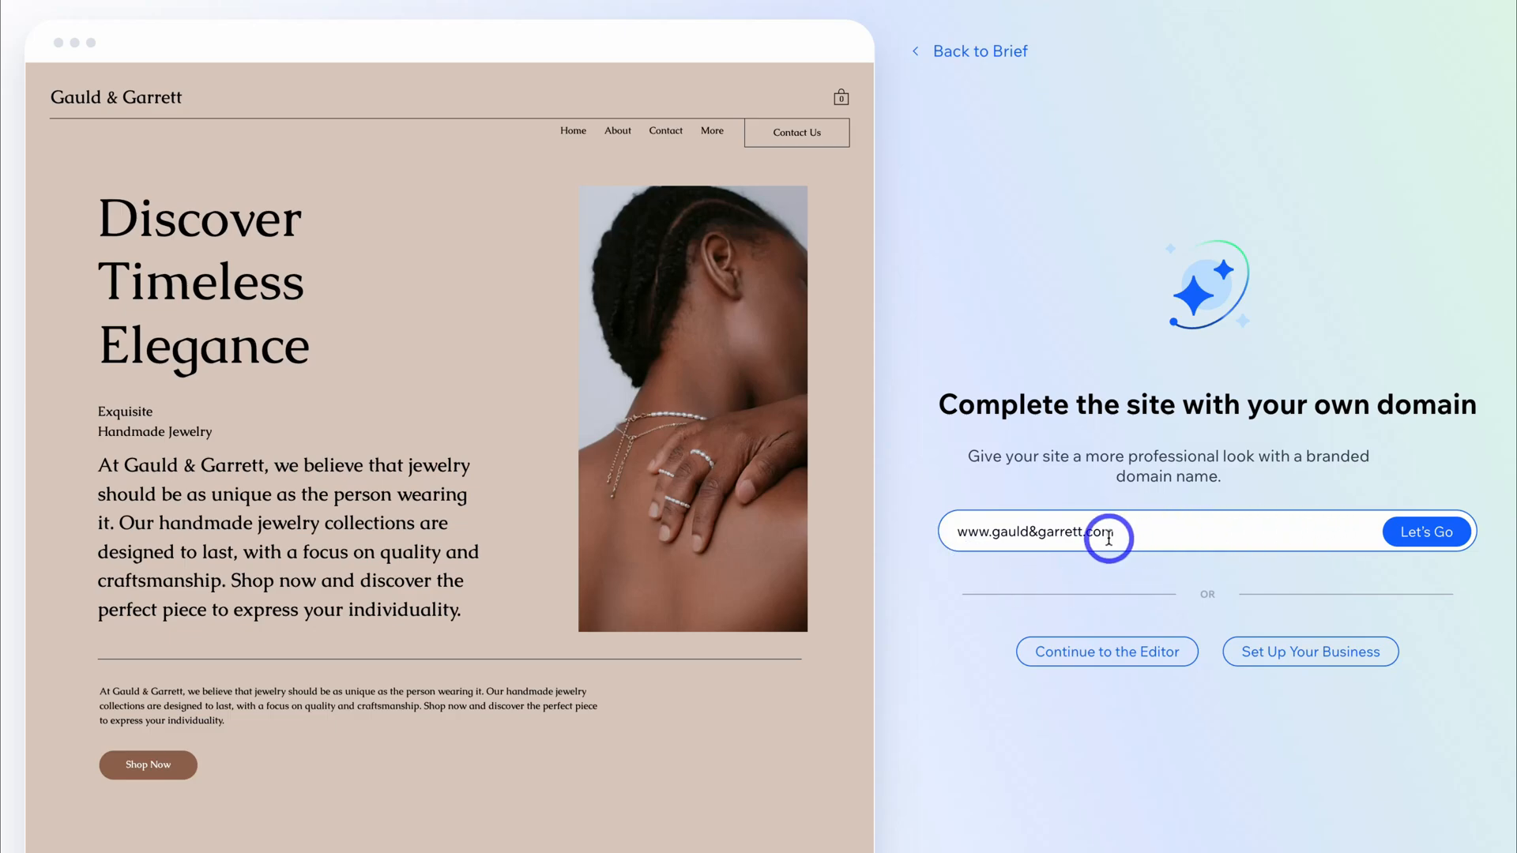
pyautogui.click(1128, 652)
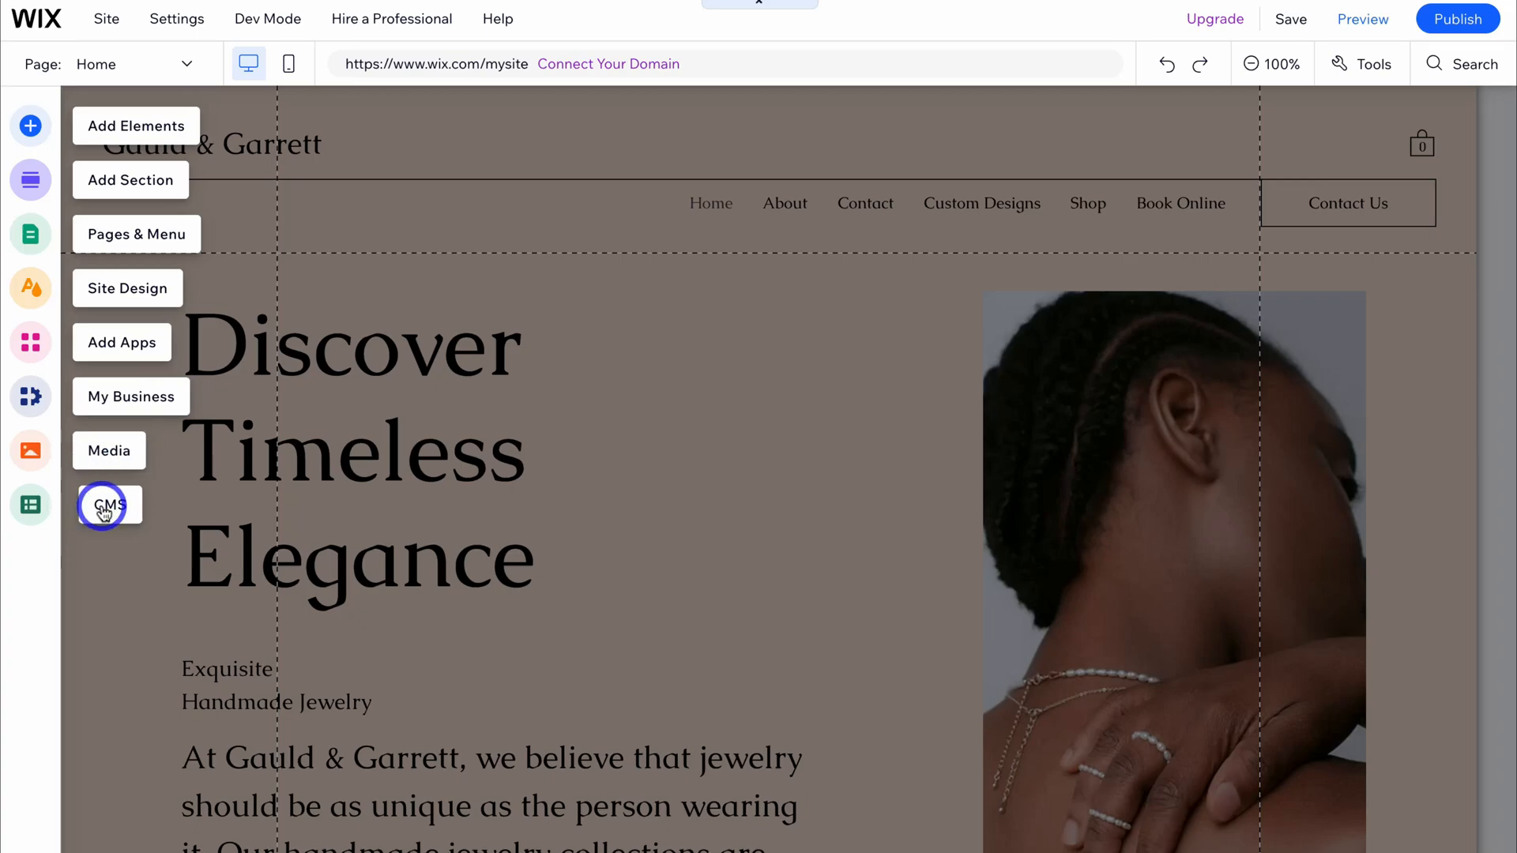
pyautogui.scroll(-7, 604, 443)
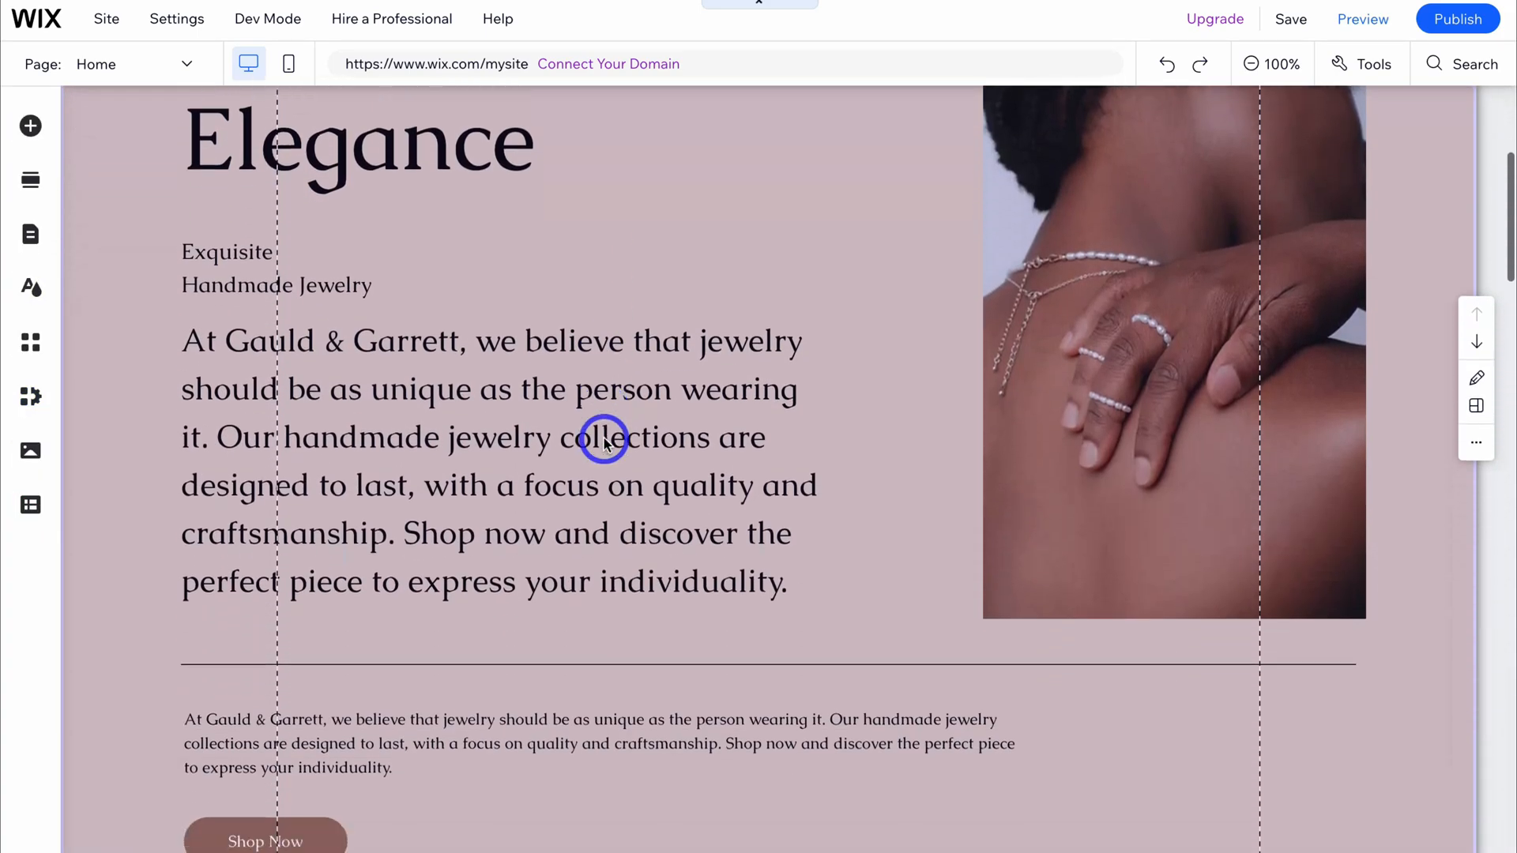
pyautogui.scroll(5, 604, 443)
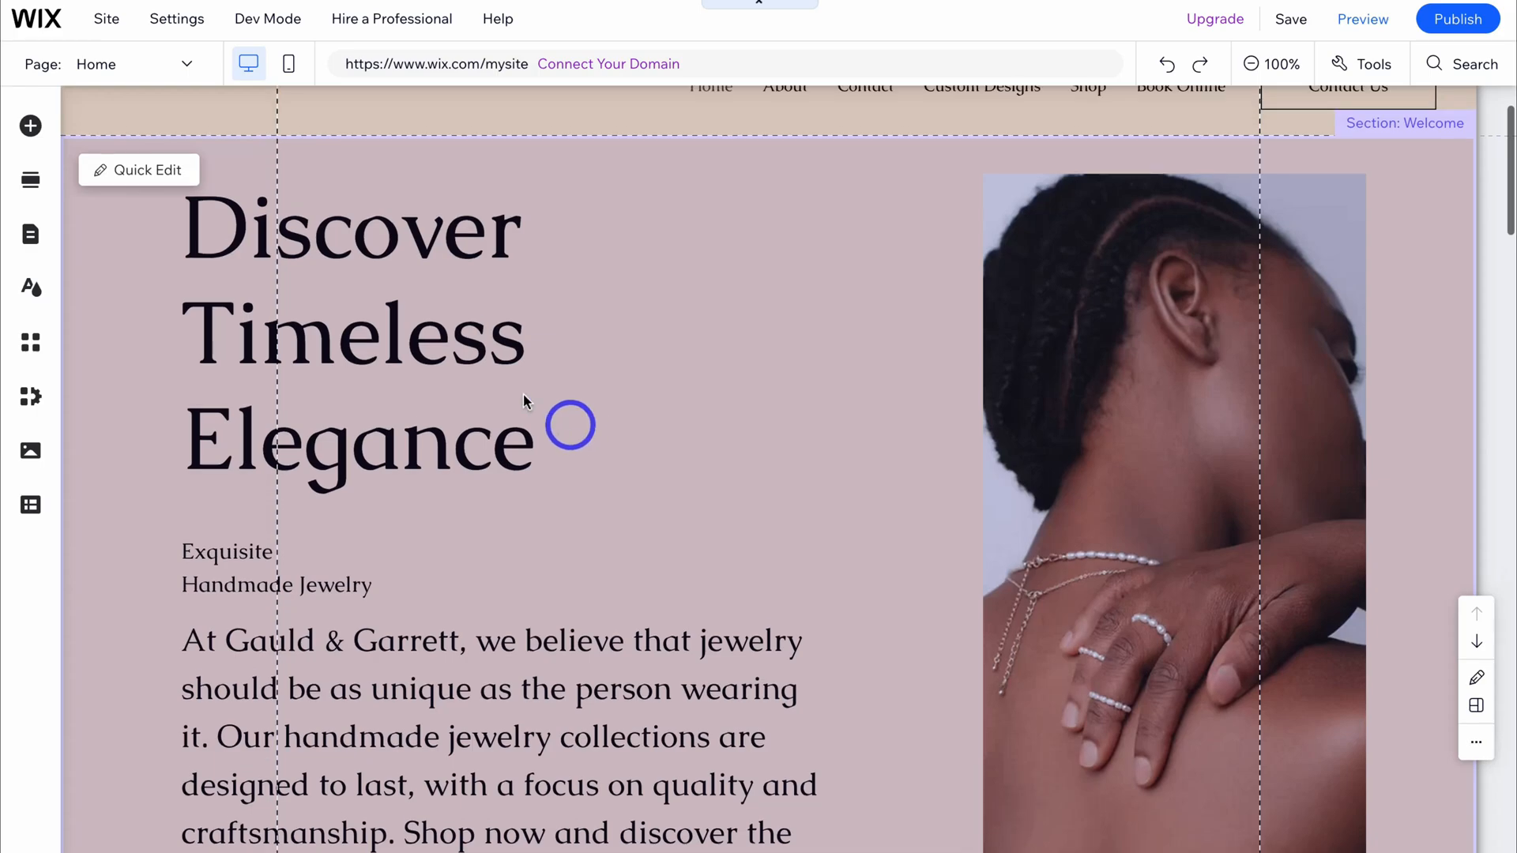
# - Open quick editing for the Welcome section and look through its backgrounds, title, paragraphs and column image
pyautogui.click(150, 170)
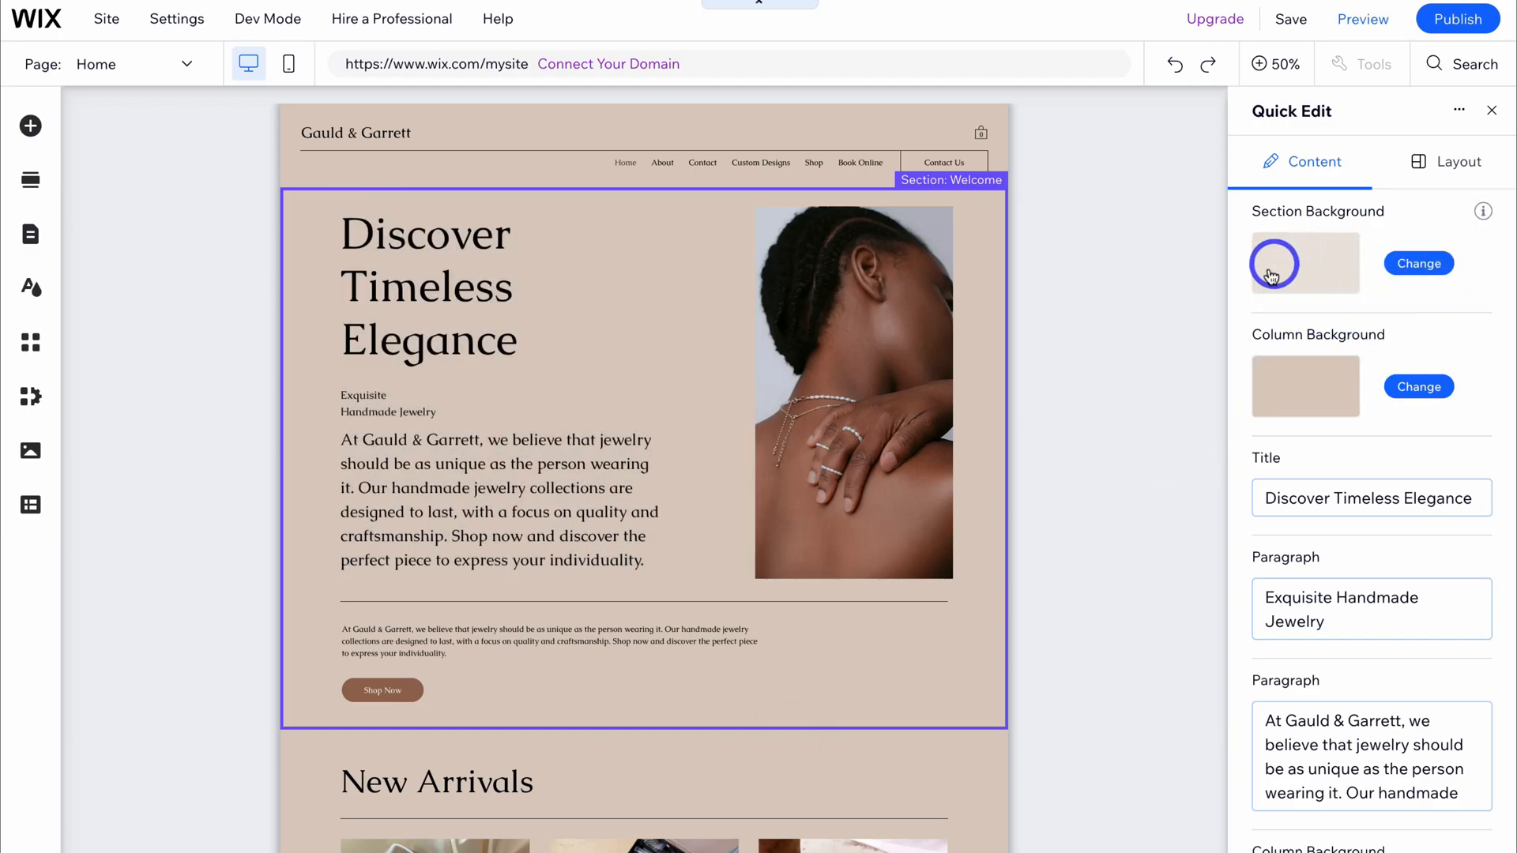
pyautogui.scroll(-1, 1319, 278)
pyautogui.scroll(-2, 1320, 277)
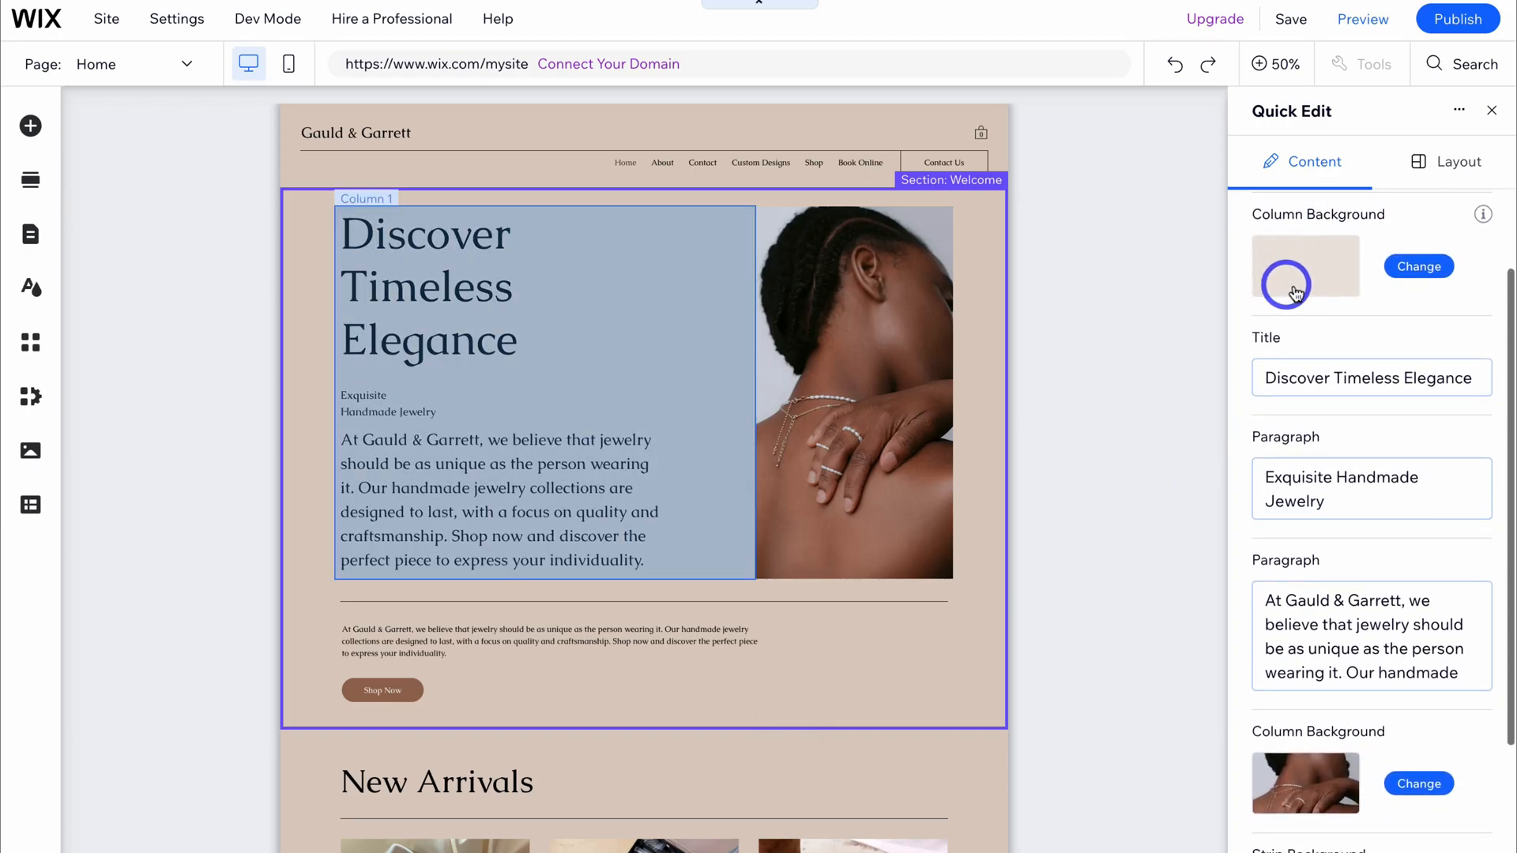
pyautogui.scroll(-2, 1297, 289)
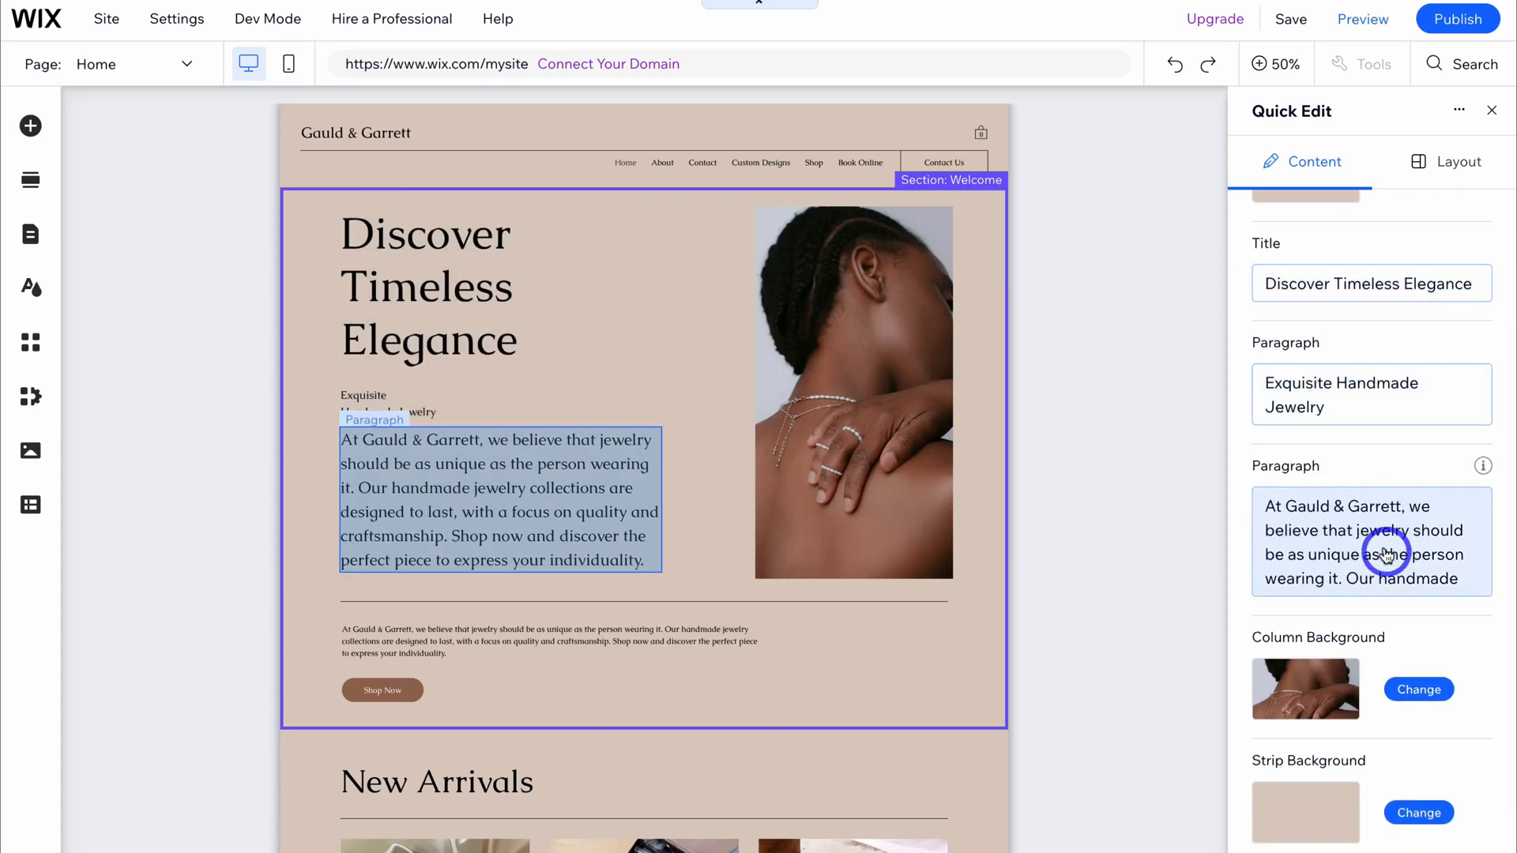
pyautogui.scroll(-3, 1383, 550)
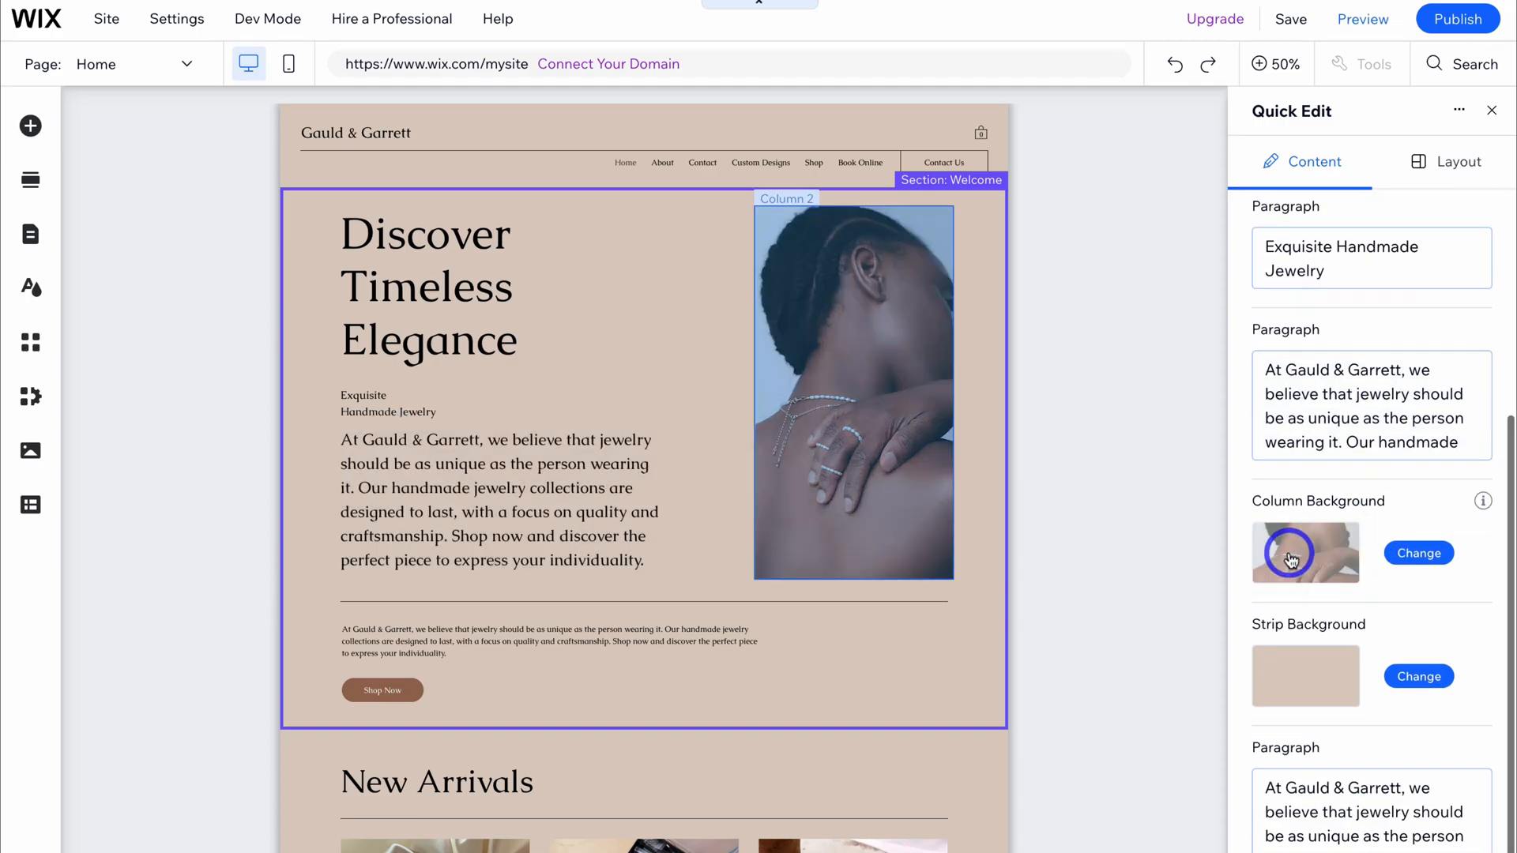
pyautogui.scroll(-2, 1325, 558)
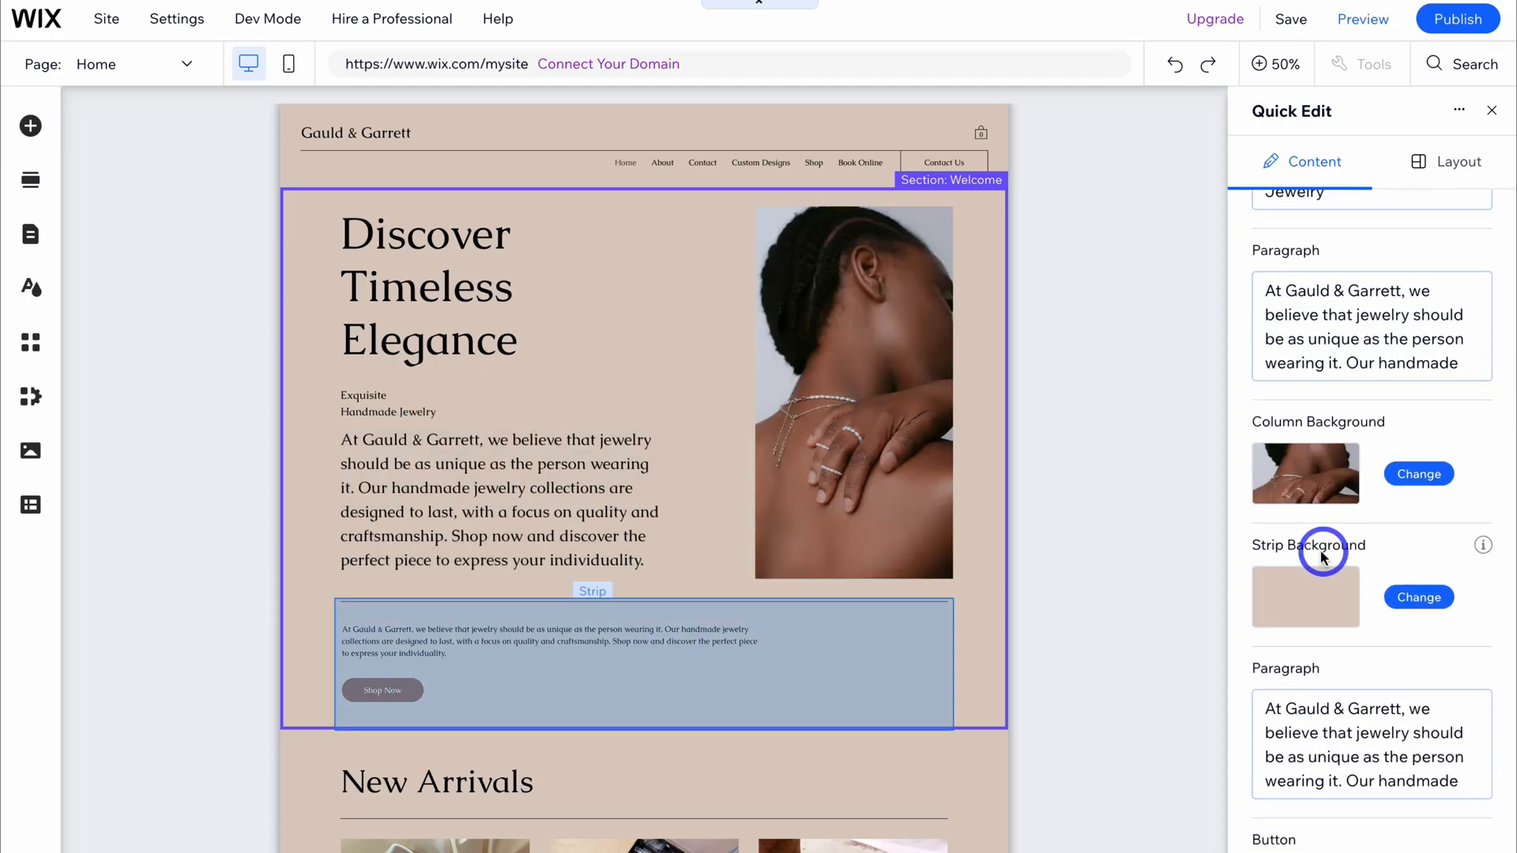
pyautogui.scroll(3, 1330, 630)
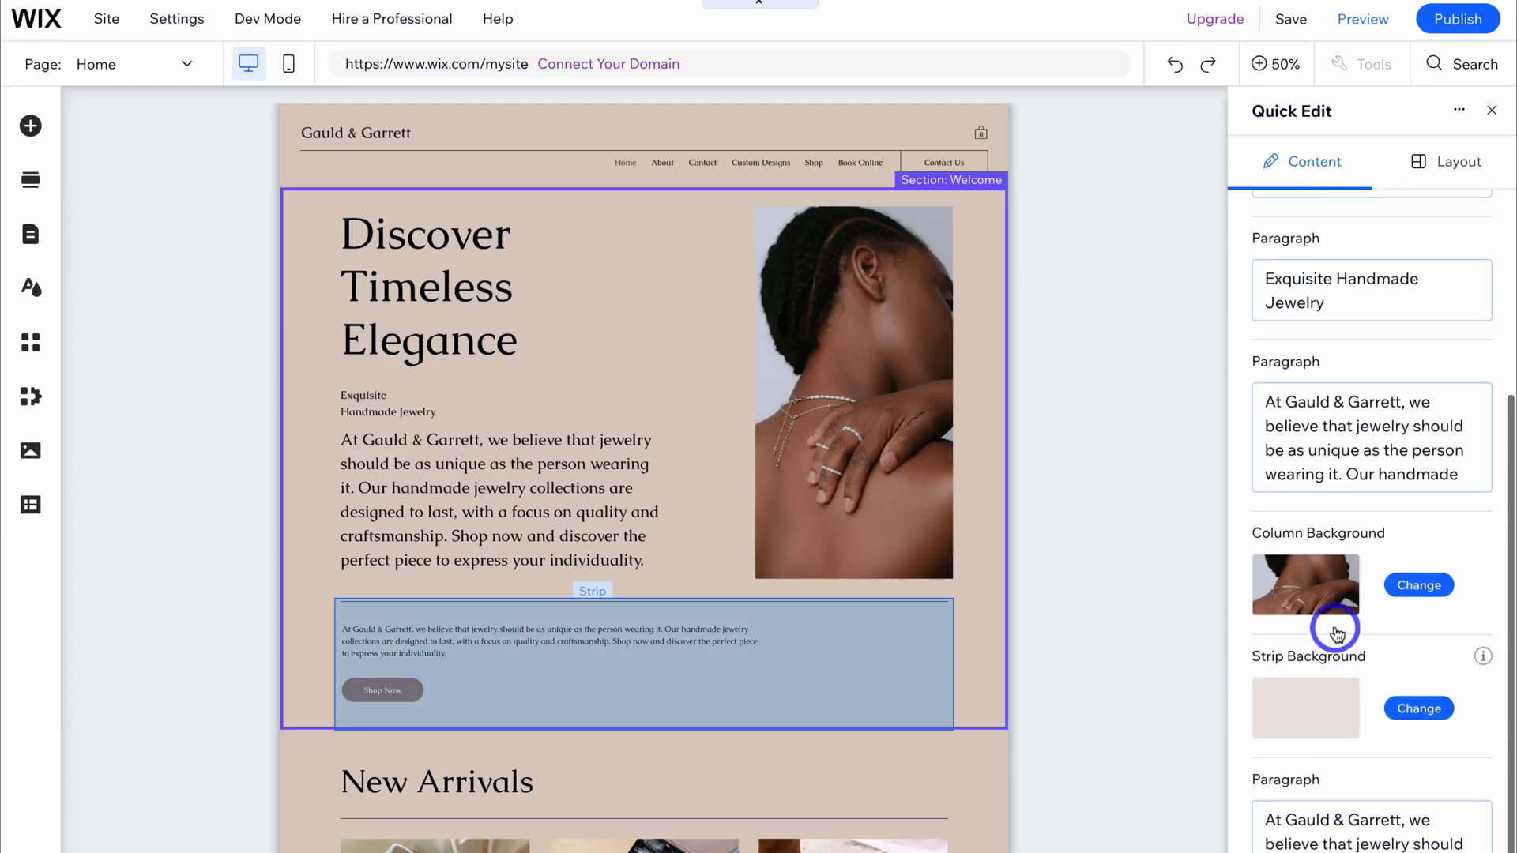
# - Open the Welcome section's main paragraph in the quick editor, read its full text, and return to the page
pyautogui.tripleClick(1392, 468)
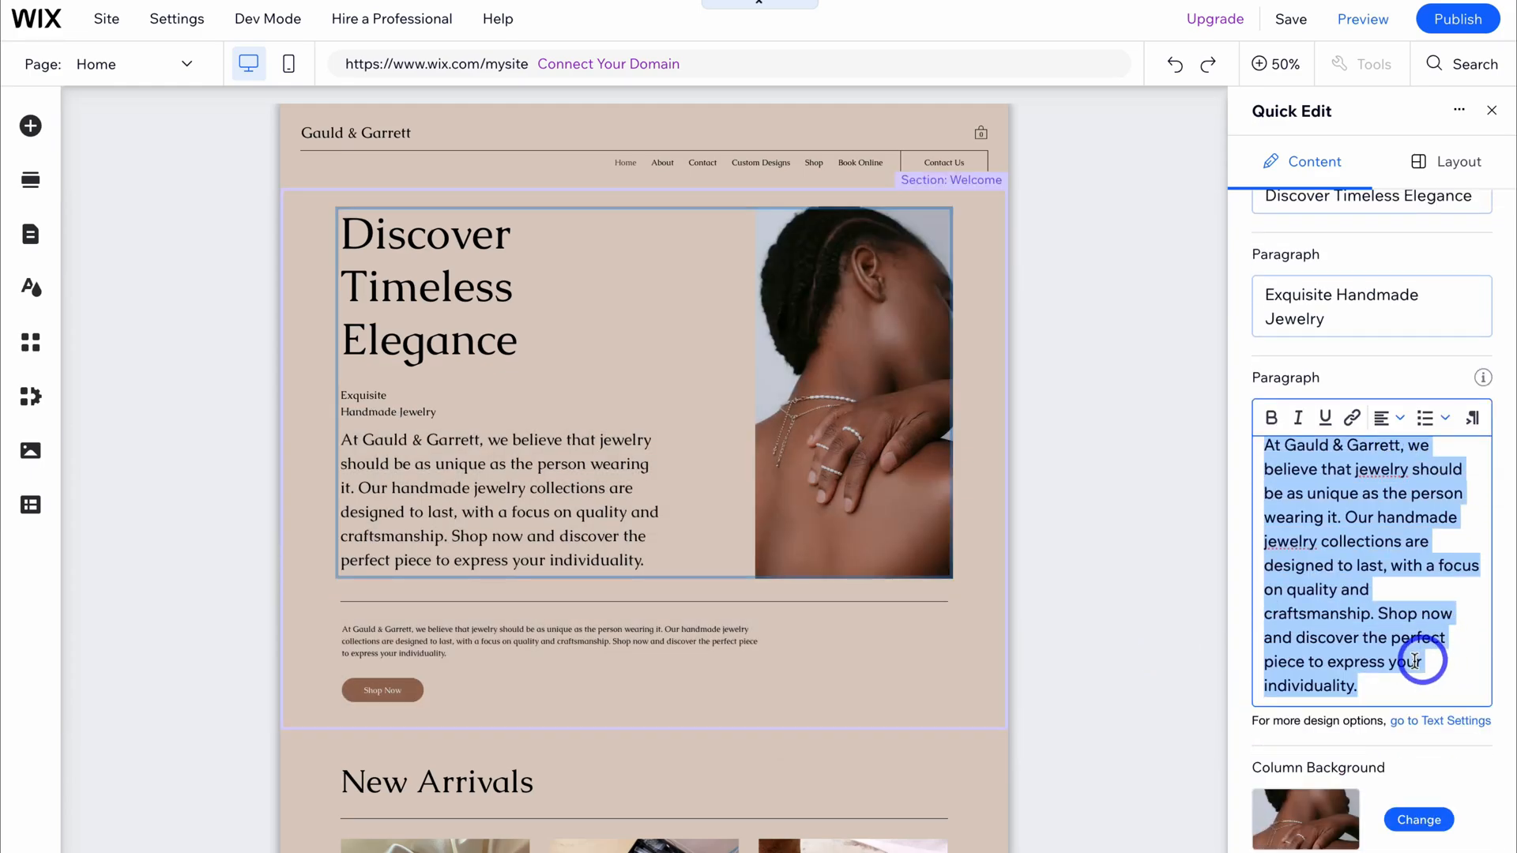
pyautogui.scroll(-1, 1383, 499)
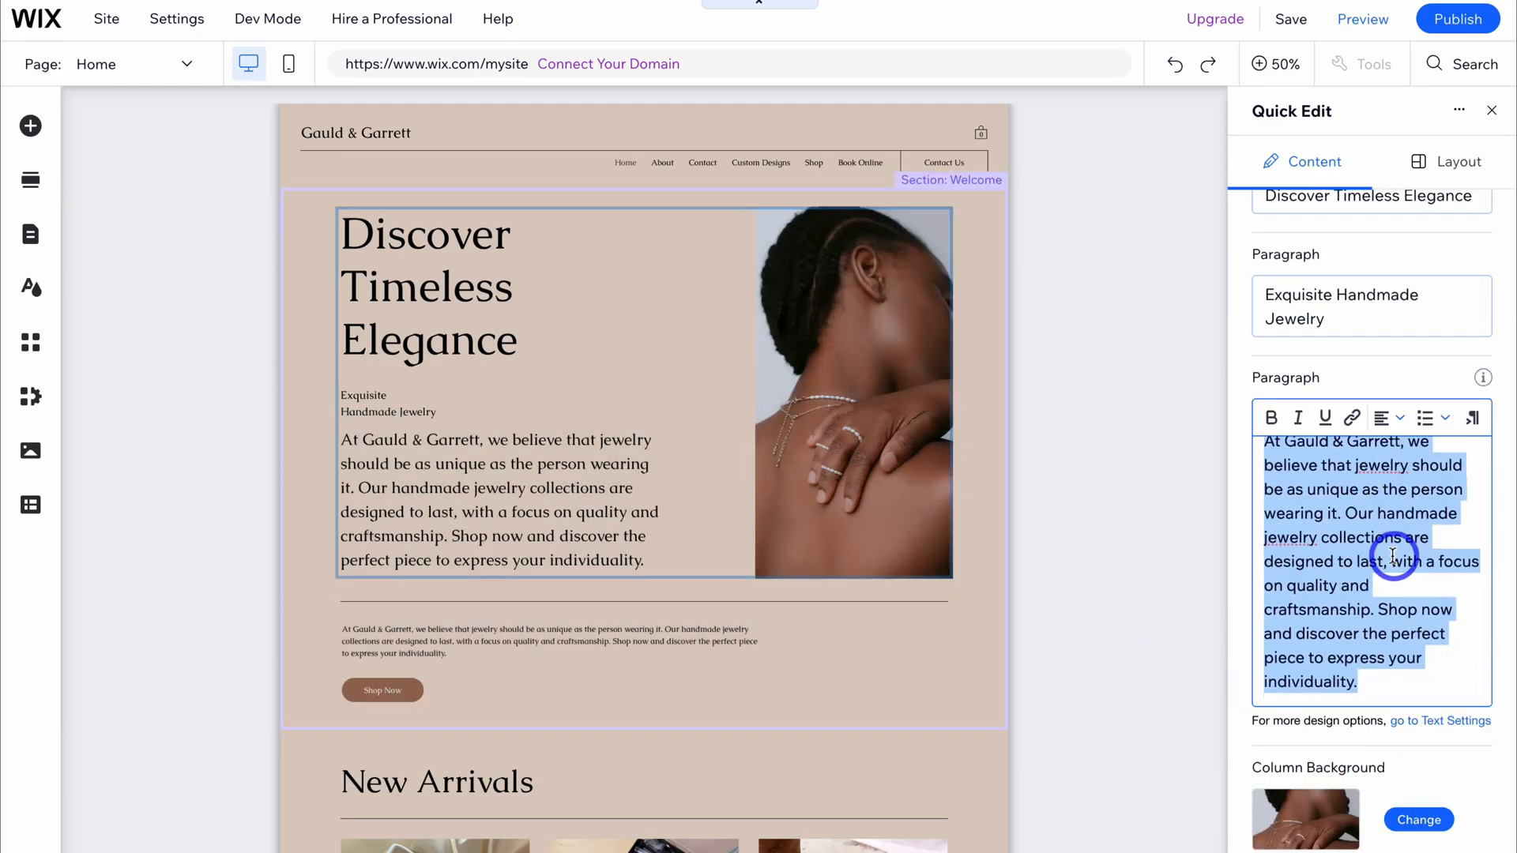
pyautogui.scroll(1, 1376, 560)
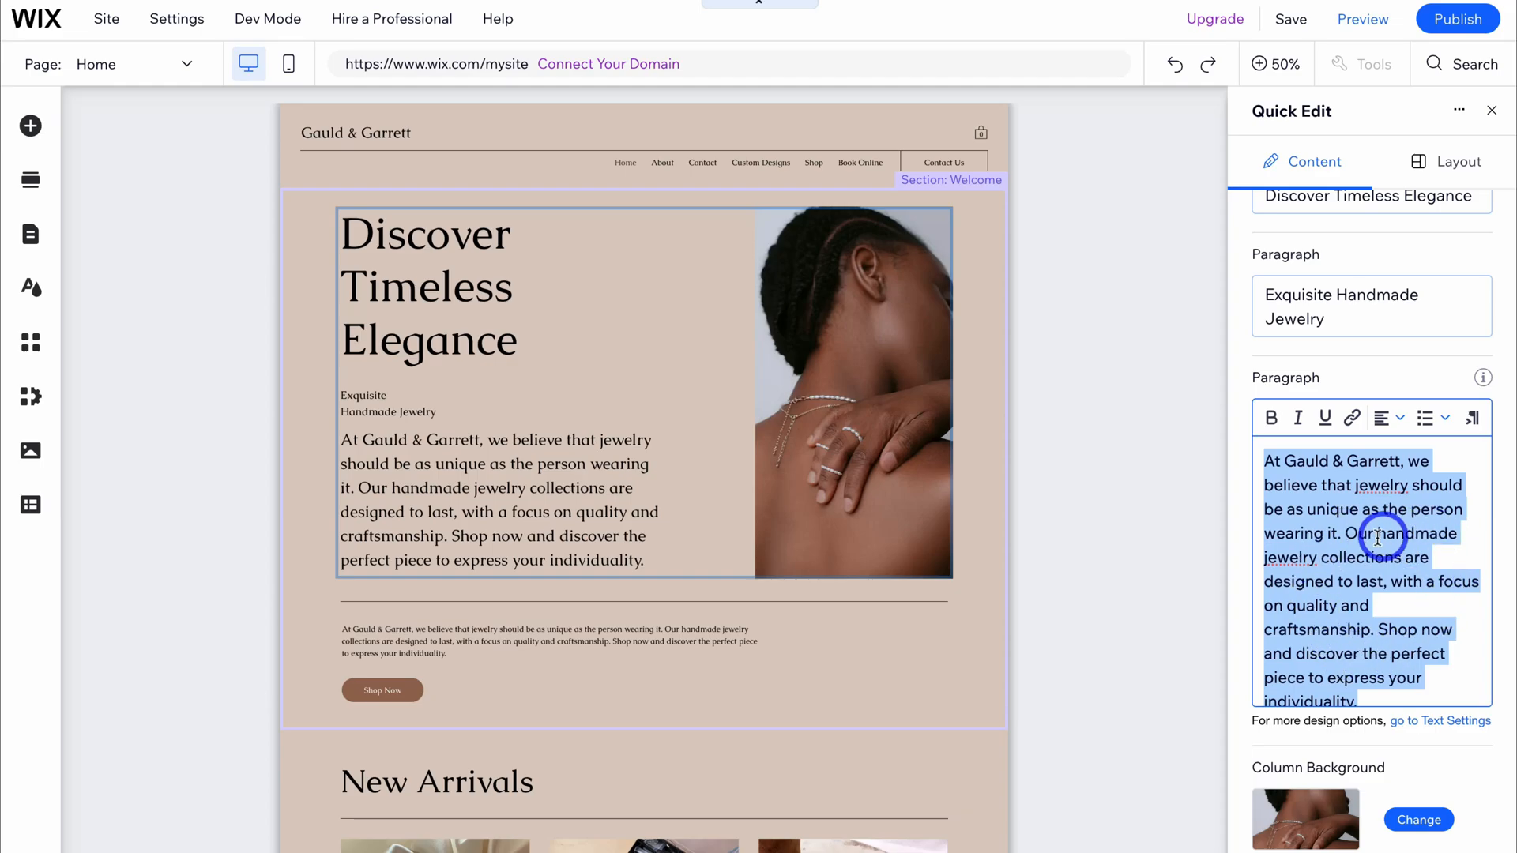
pyautogui.click(536, 487)
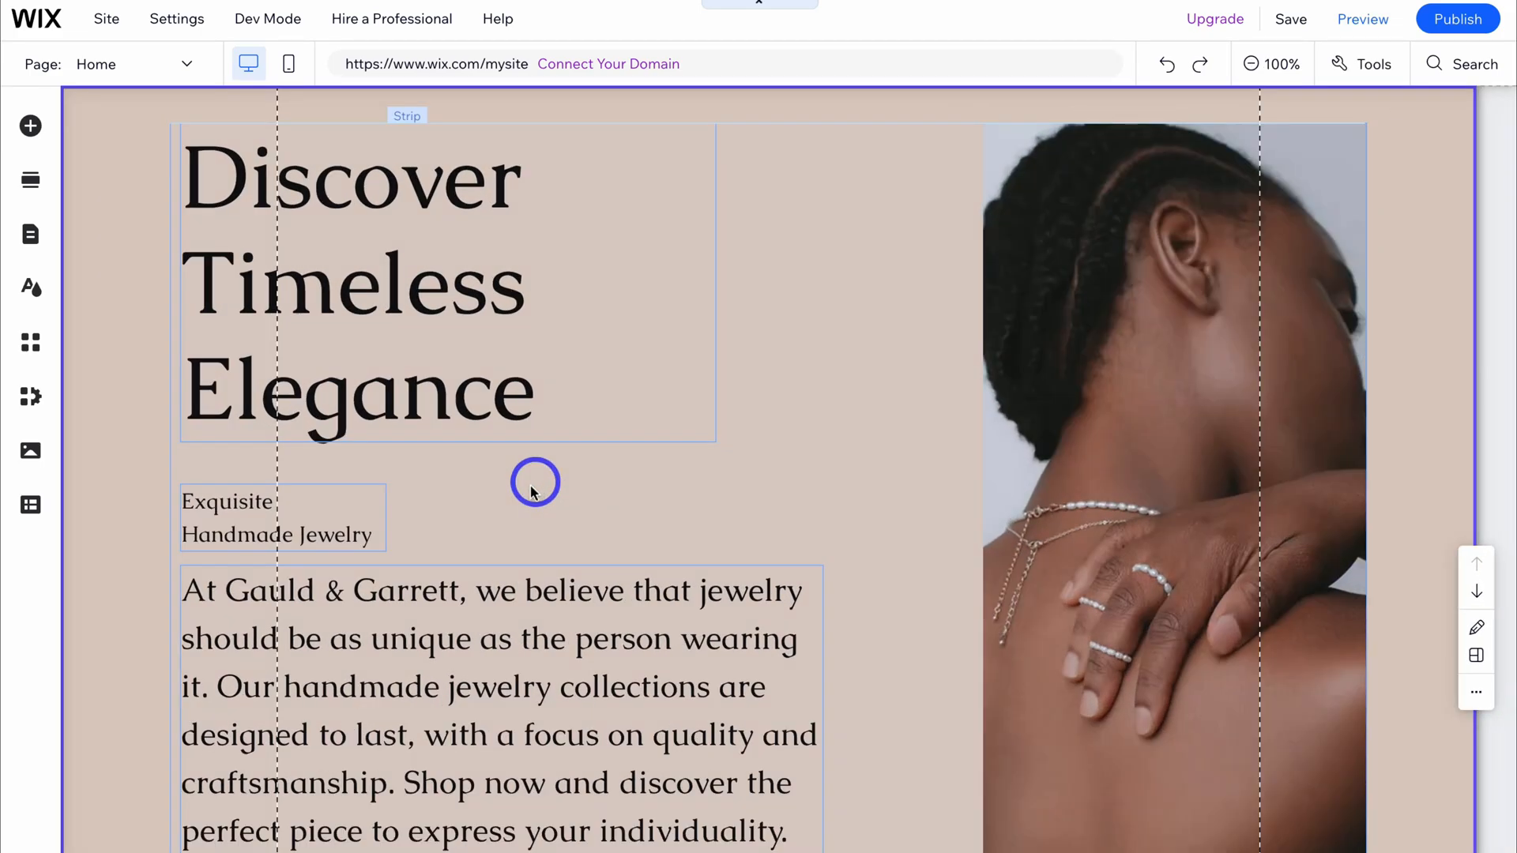
# - View the AI text creation options for the Welcome section's main paragraph, then close them
pyautogui.click(481, 677)
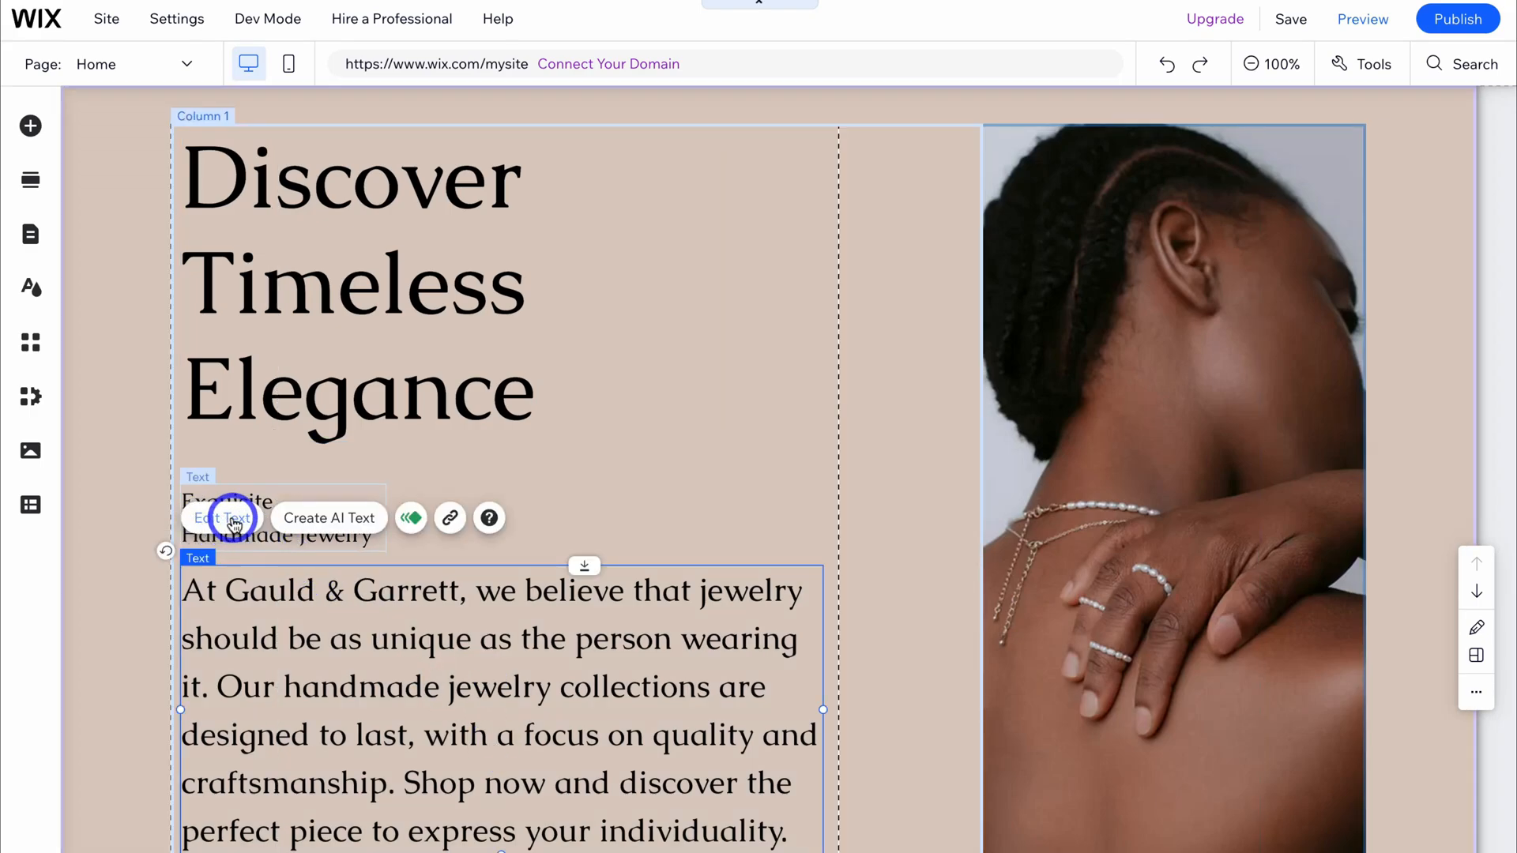
pyautogui.click(346, 526)
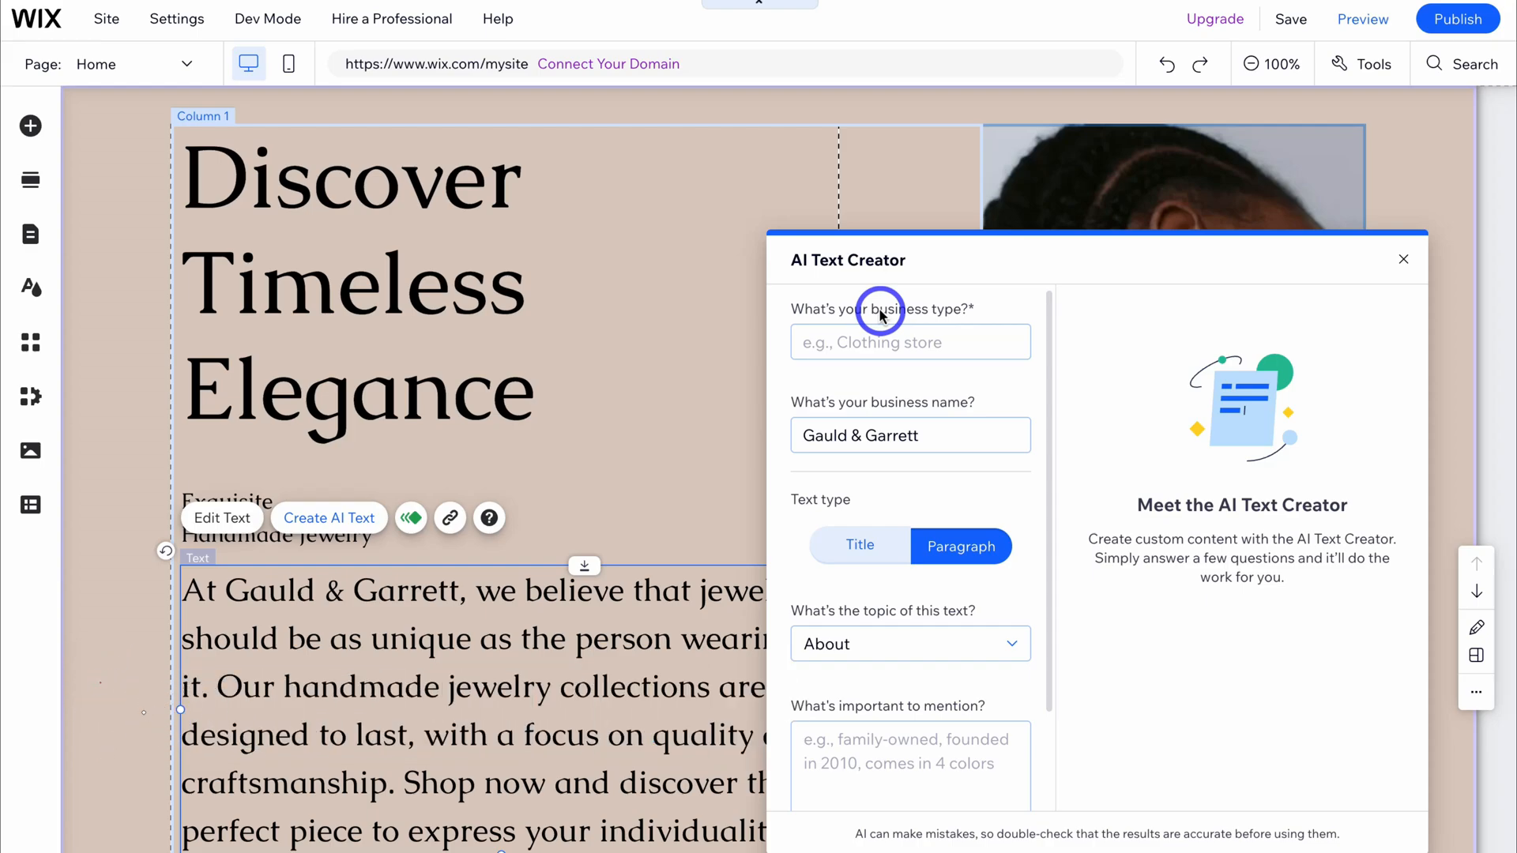
pyautogui.click(1403, 259)
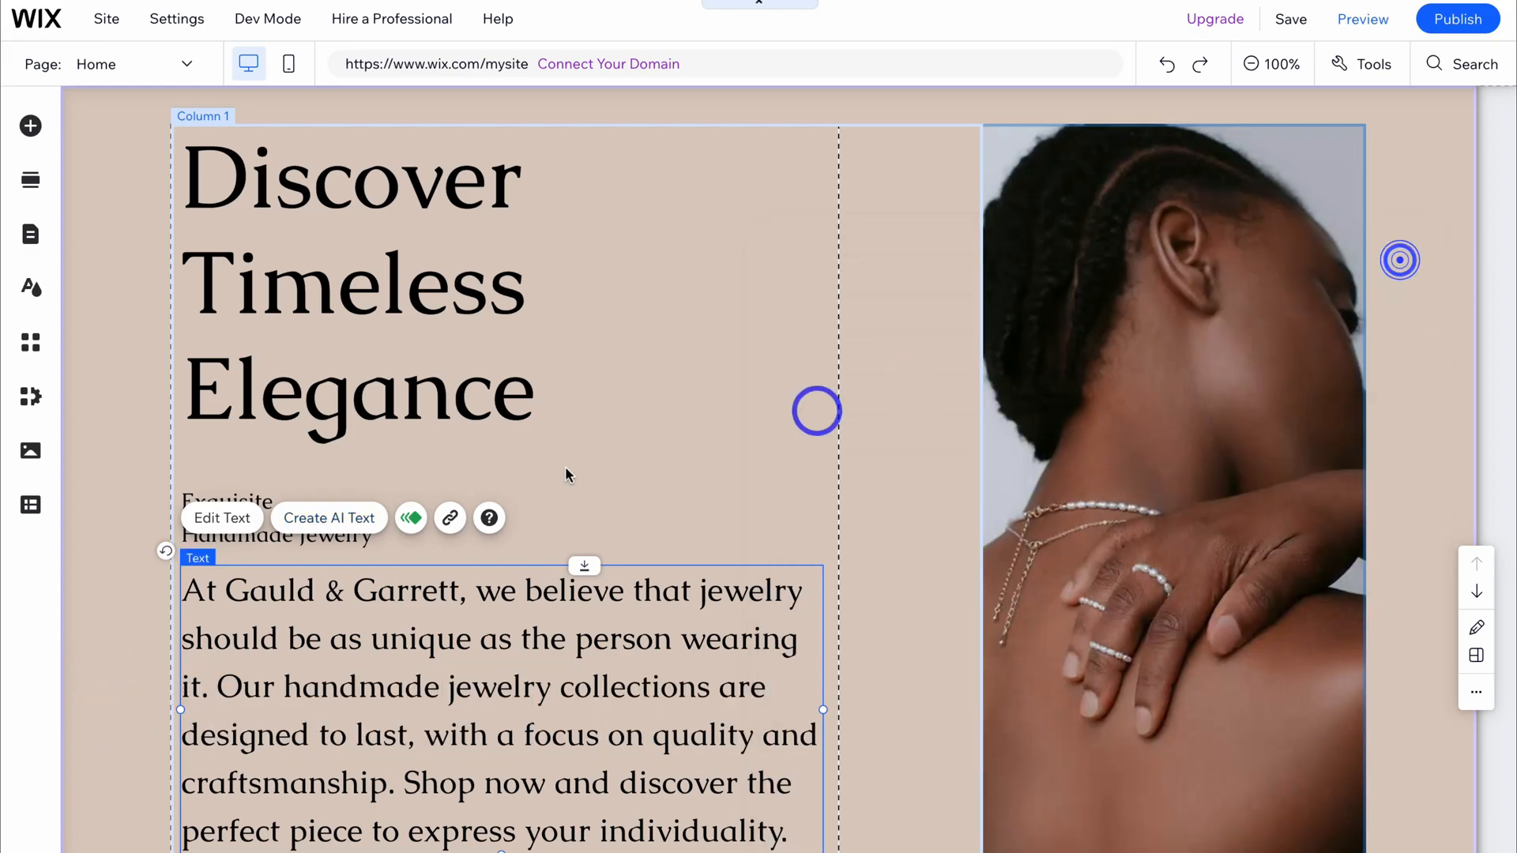
# - Start AI text creation for the Our Story paragraph with business type "Jewelry store" and the topic About
pyautogui.scroll(-15, 667, 657)
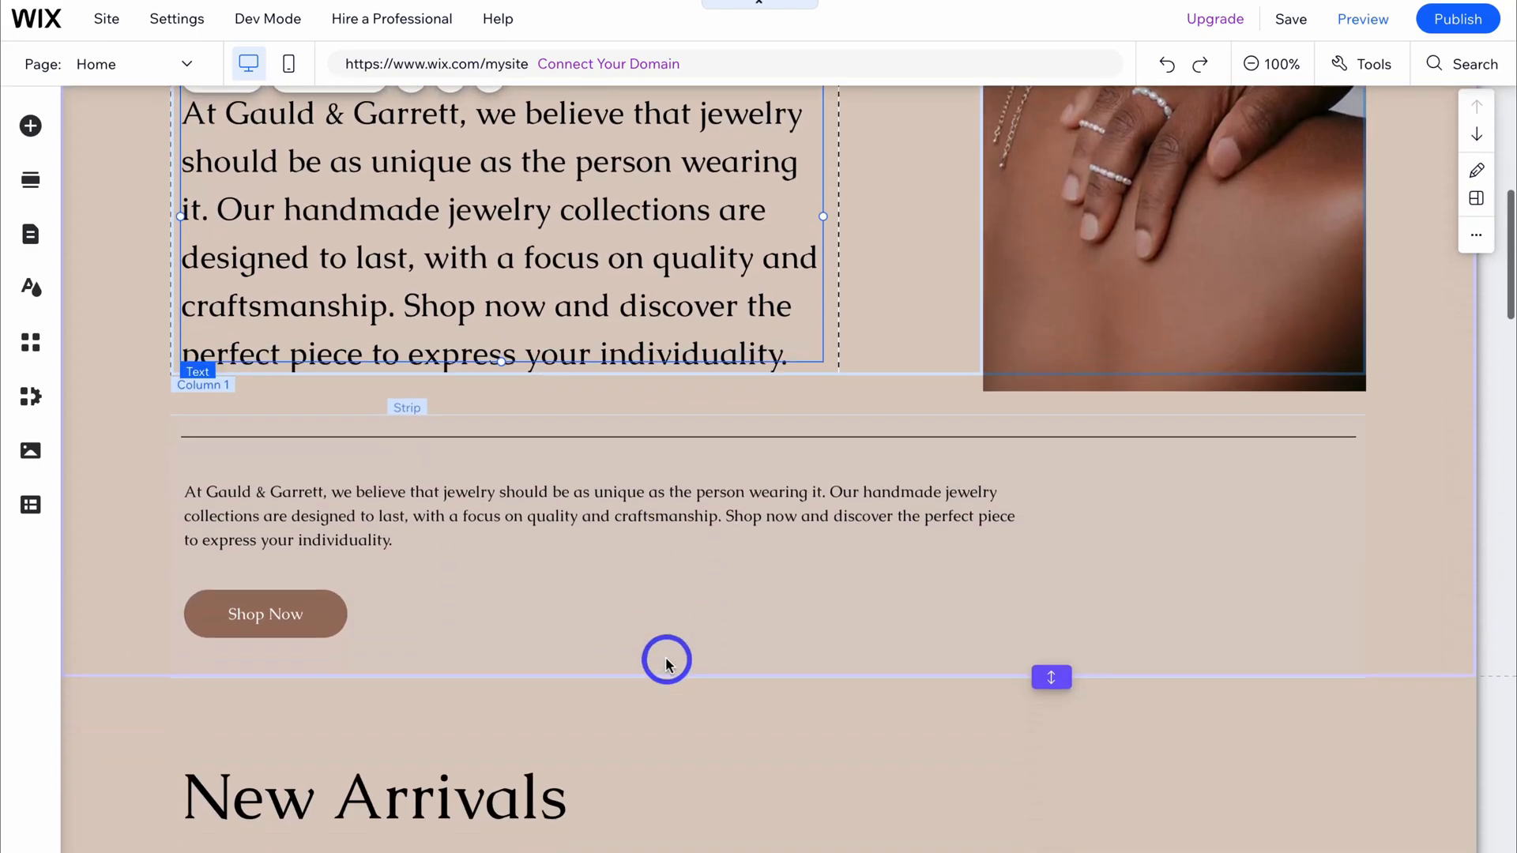
pyautogui.scroll(-13, 667, 662)
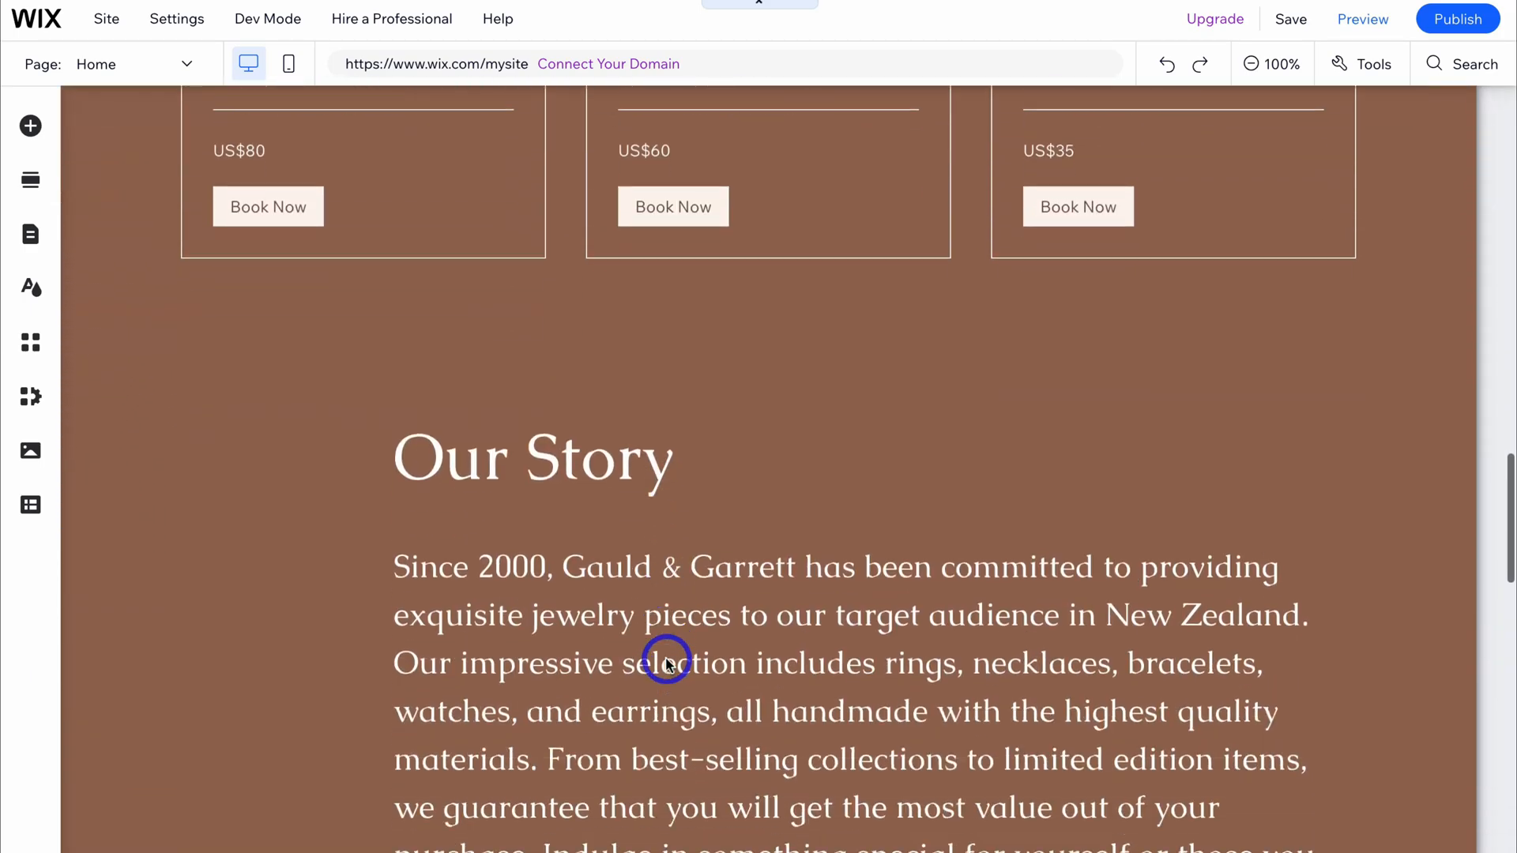
pyautogui.click(673, 547)
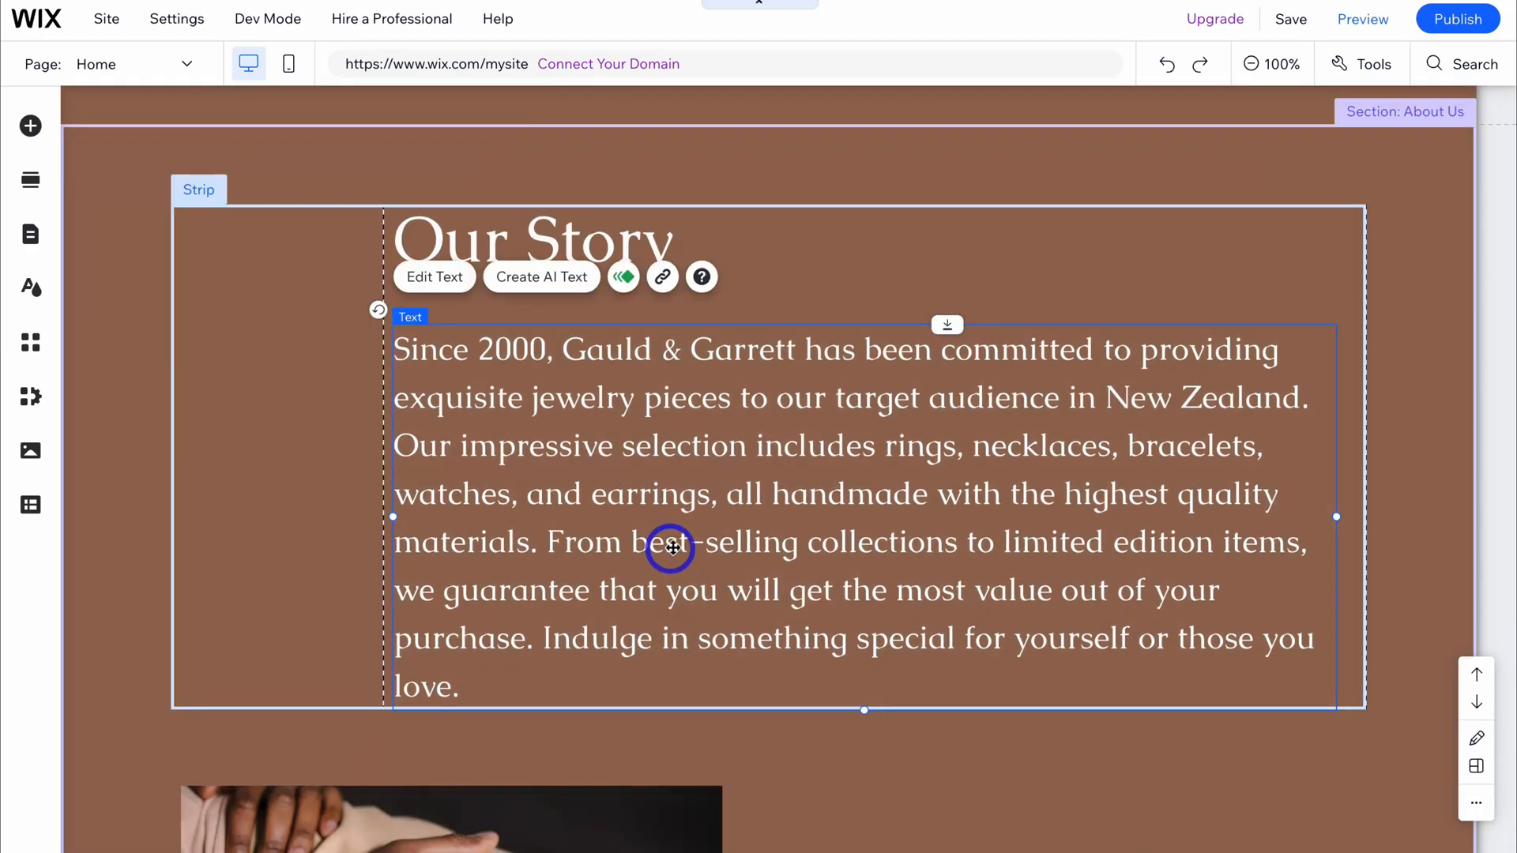
pyautogui.click(527, 278)
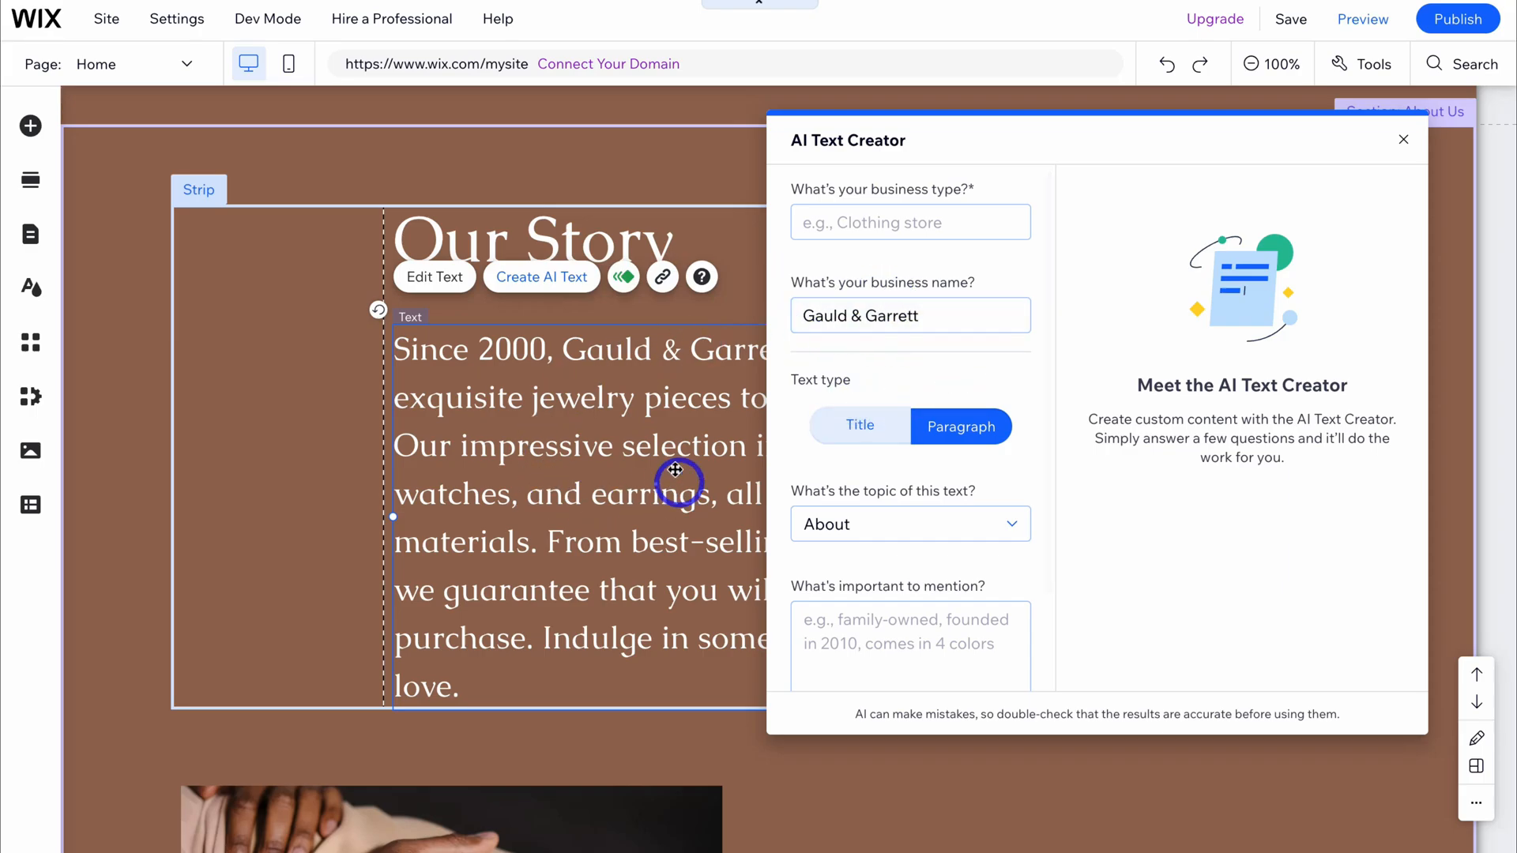
pyautogui.click(861, 225)
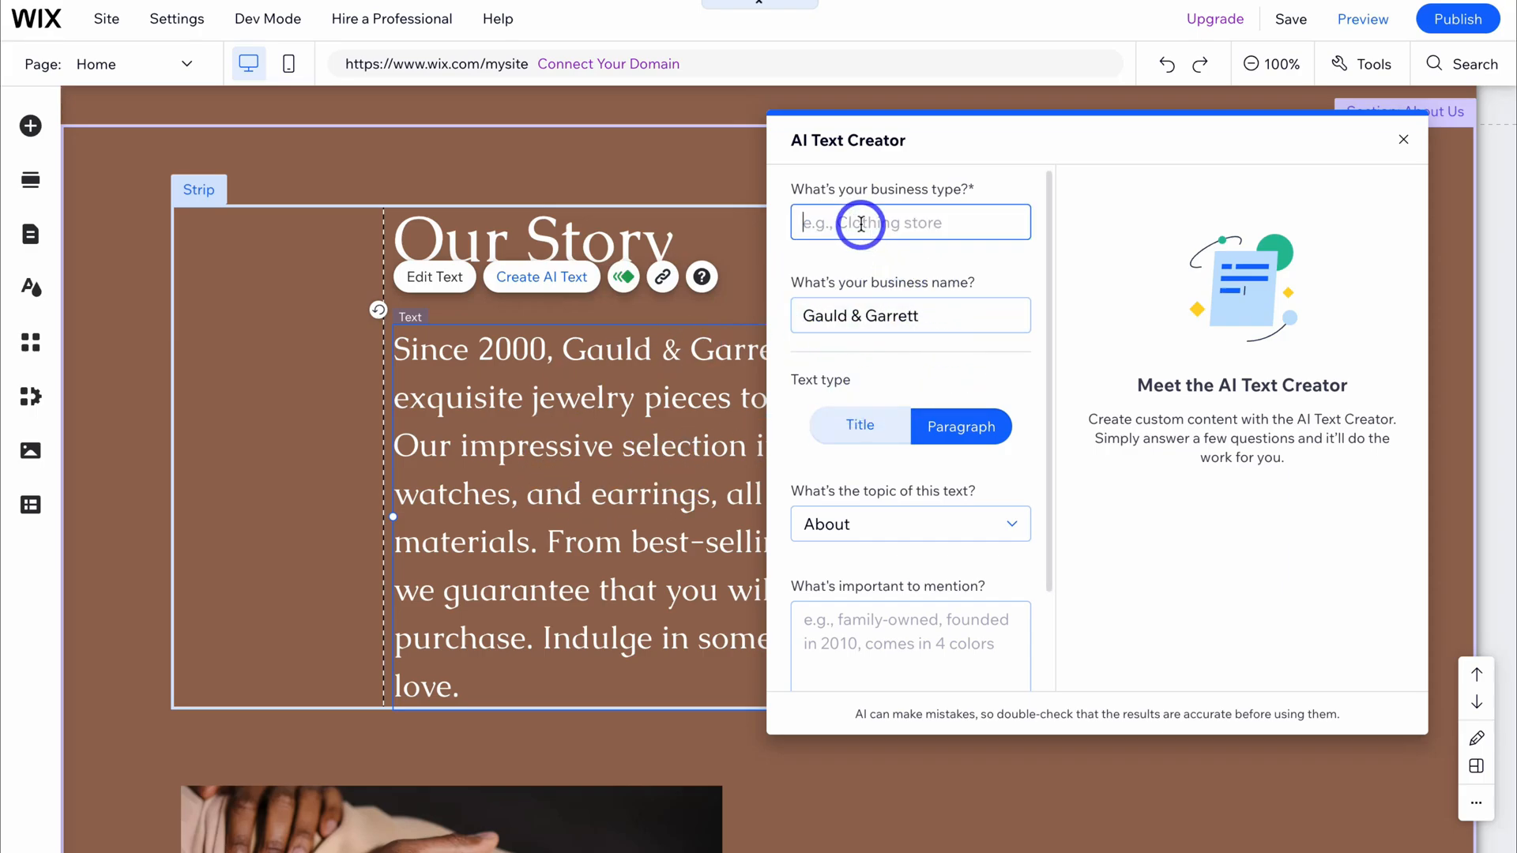
pyautogui.write('Jewelry store')
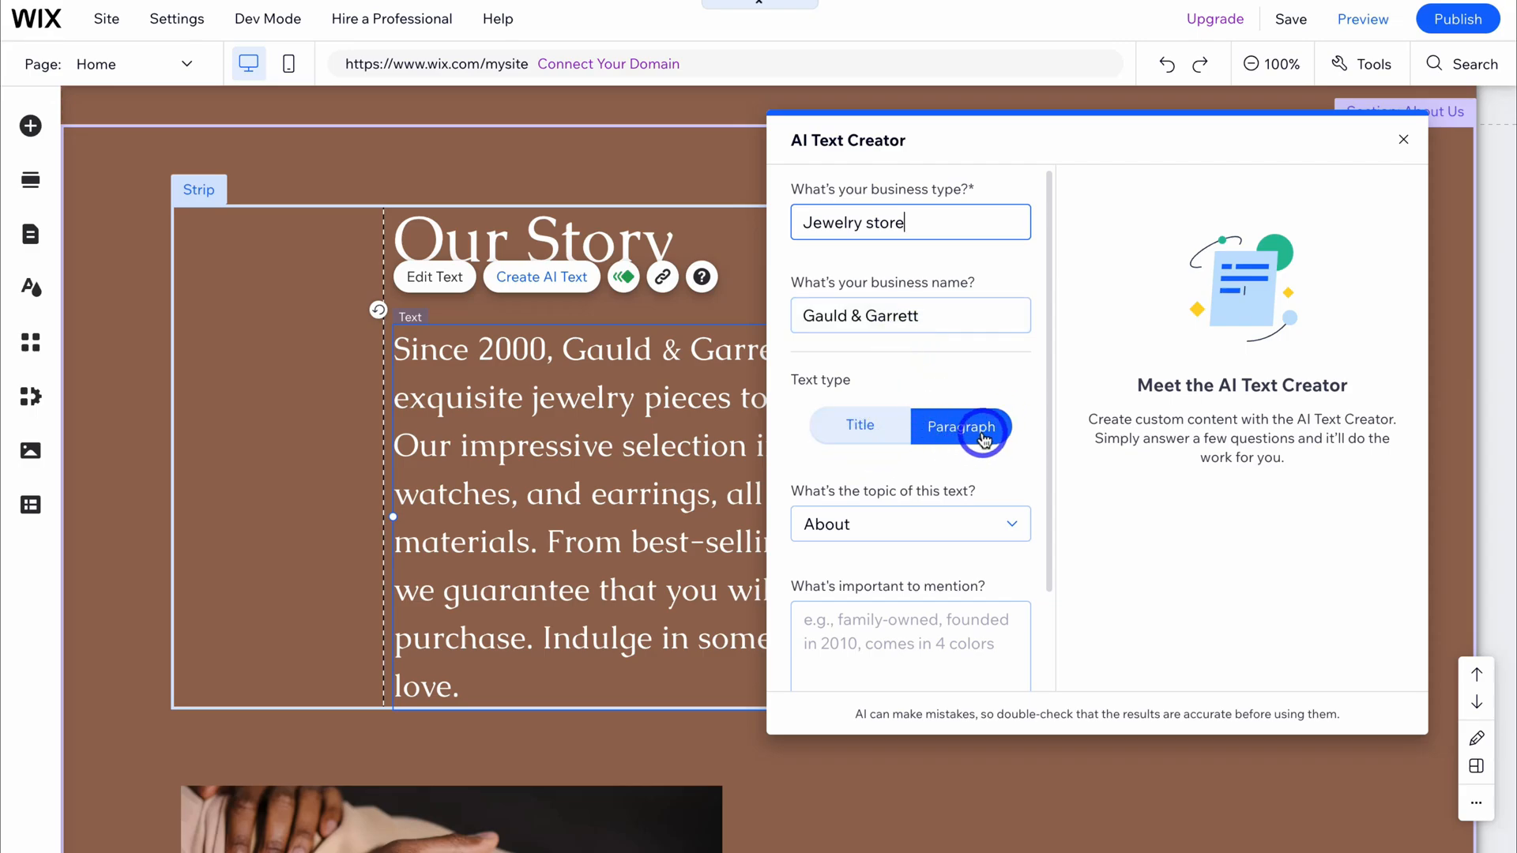
pyautogui.click(901, 530)
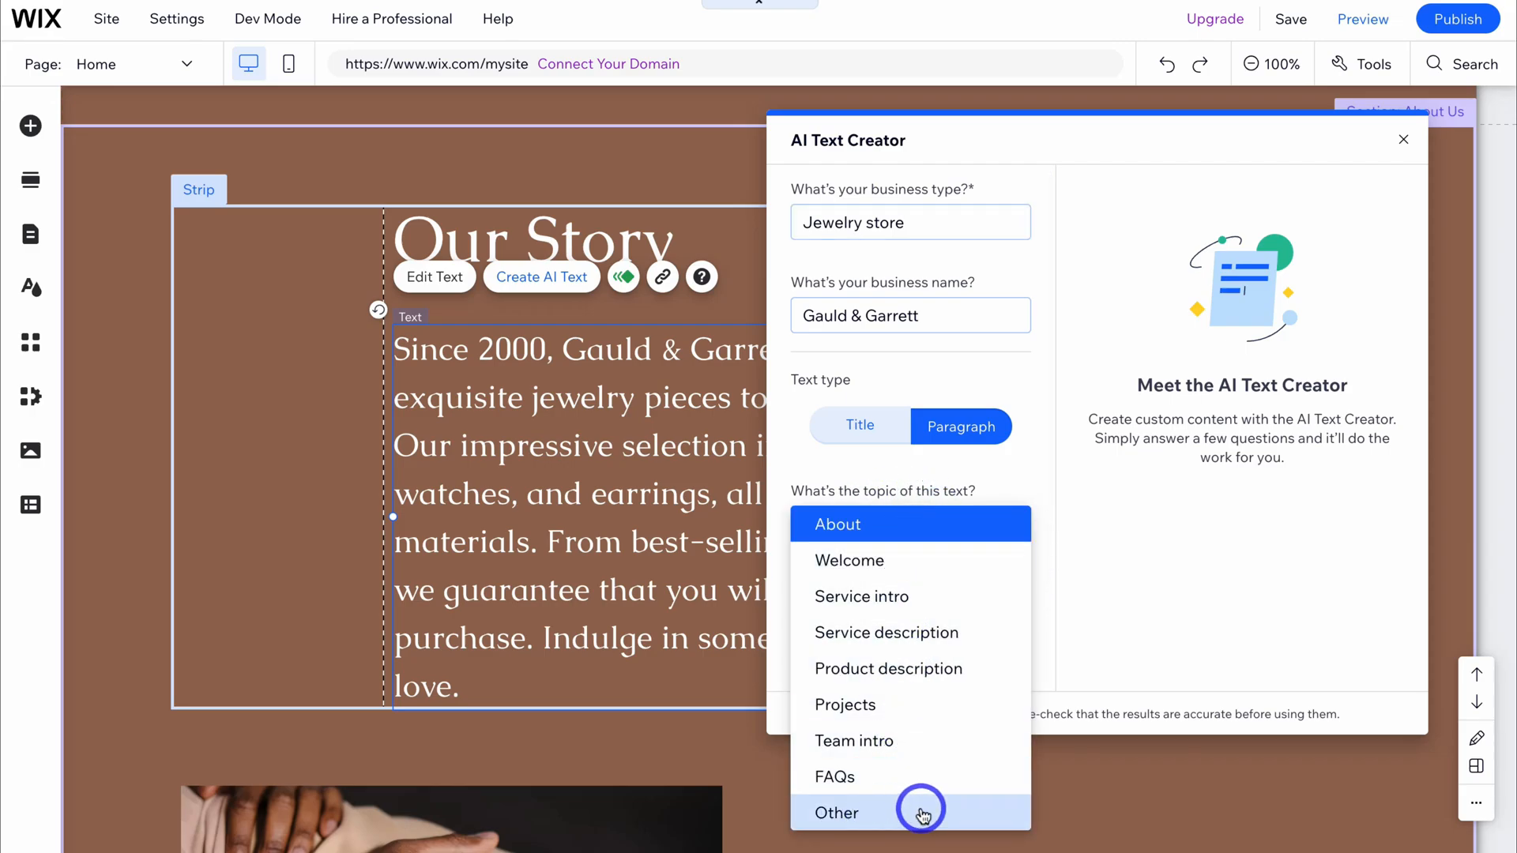
pyautogui.click(908, 534)
# - Generate the text, mentioning "family owned, custom jewelry, established in 2024, only New Zealand materials used."
pyautogui.scroll(-1, 932, 576)
pyautogui.click(879, 574)
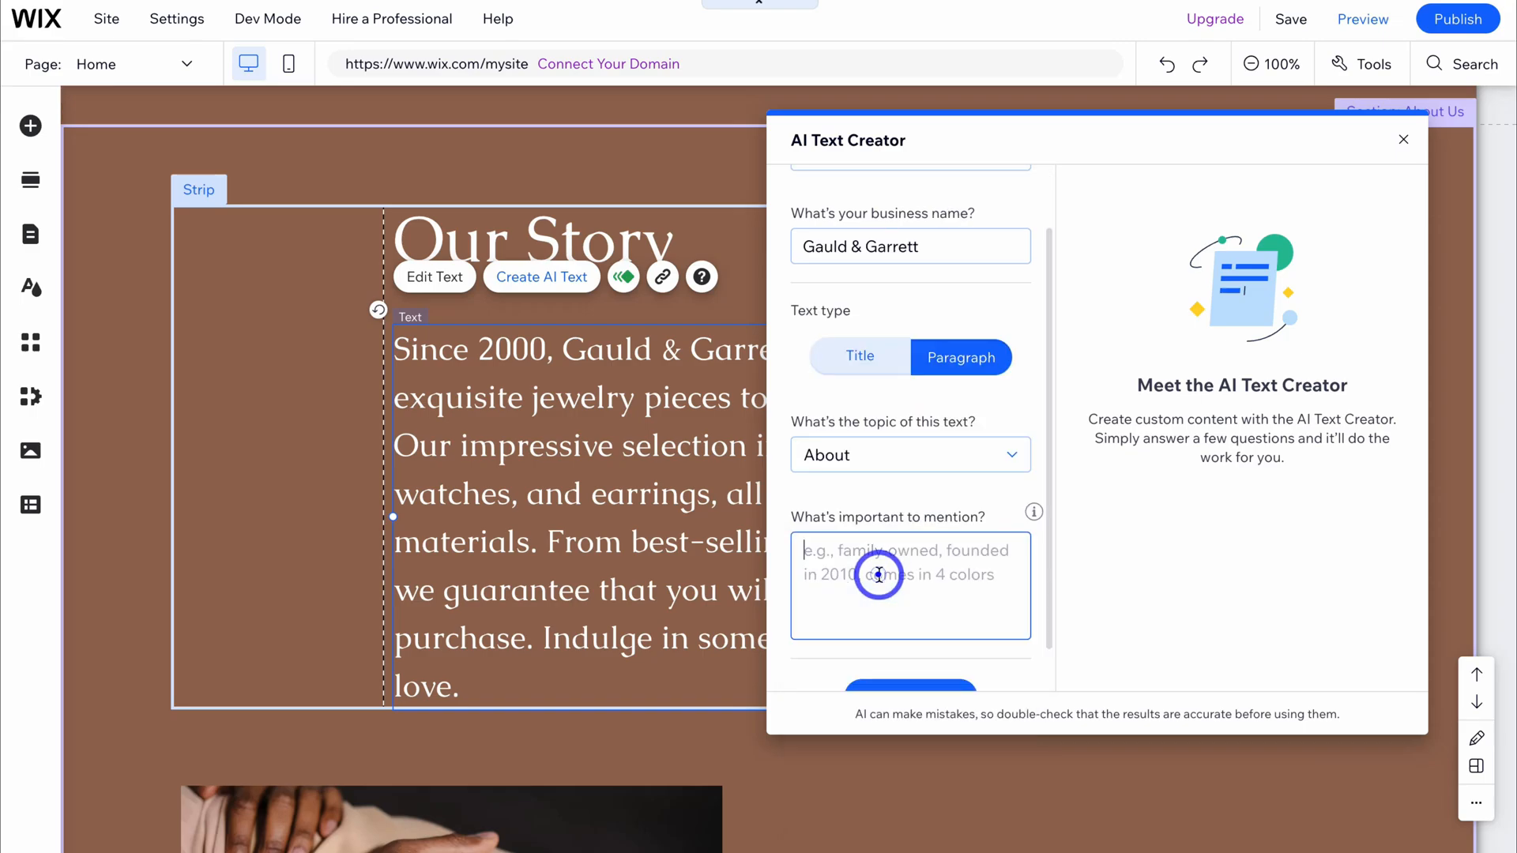
pyautogui.click(929, 577)
pyautogui.write('family owned, custom jewelry, established in 2024, only New Zealand materials used.')
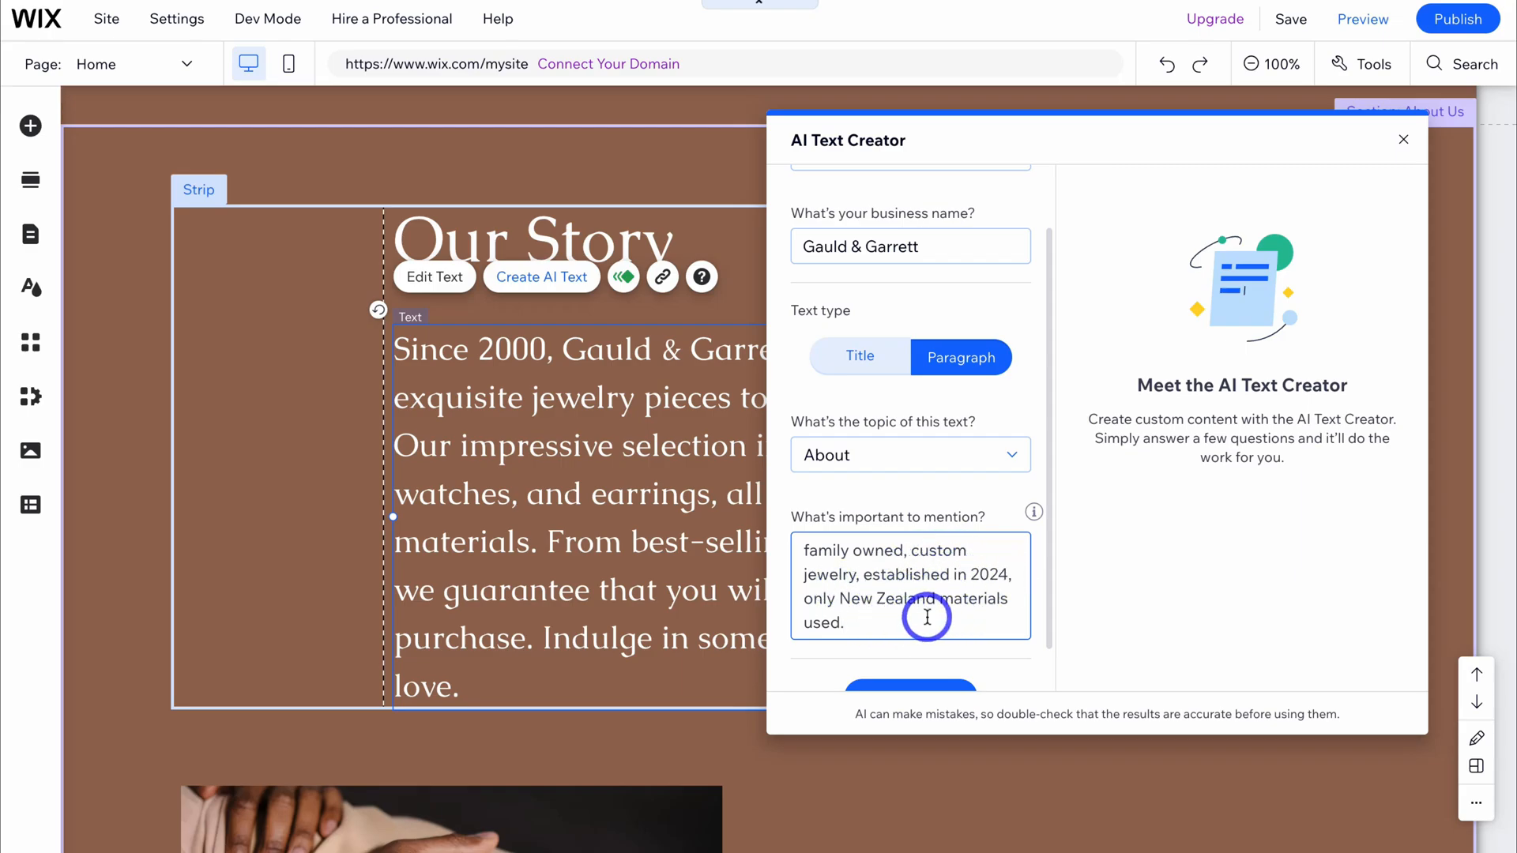
pyautogui.scroll(-1, 1019, 616)
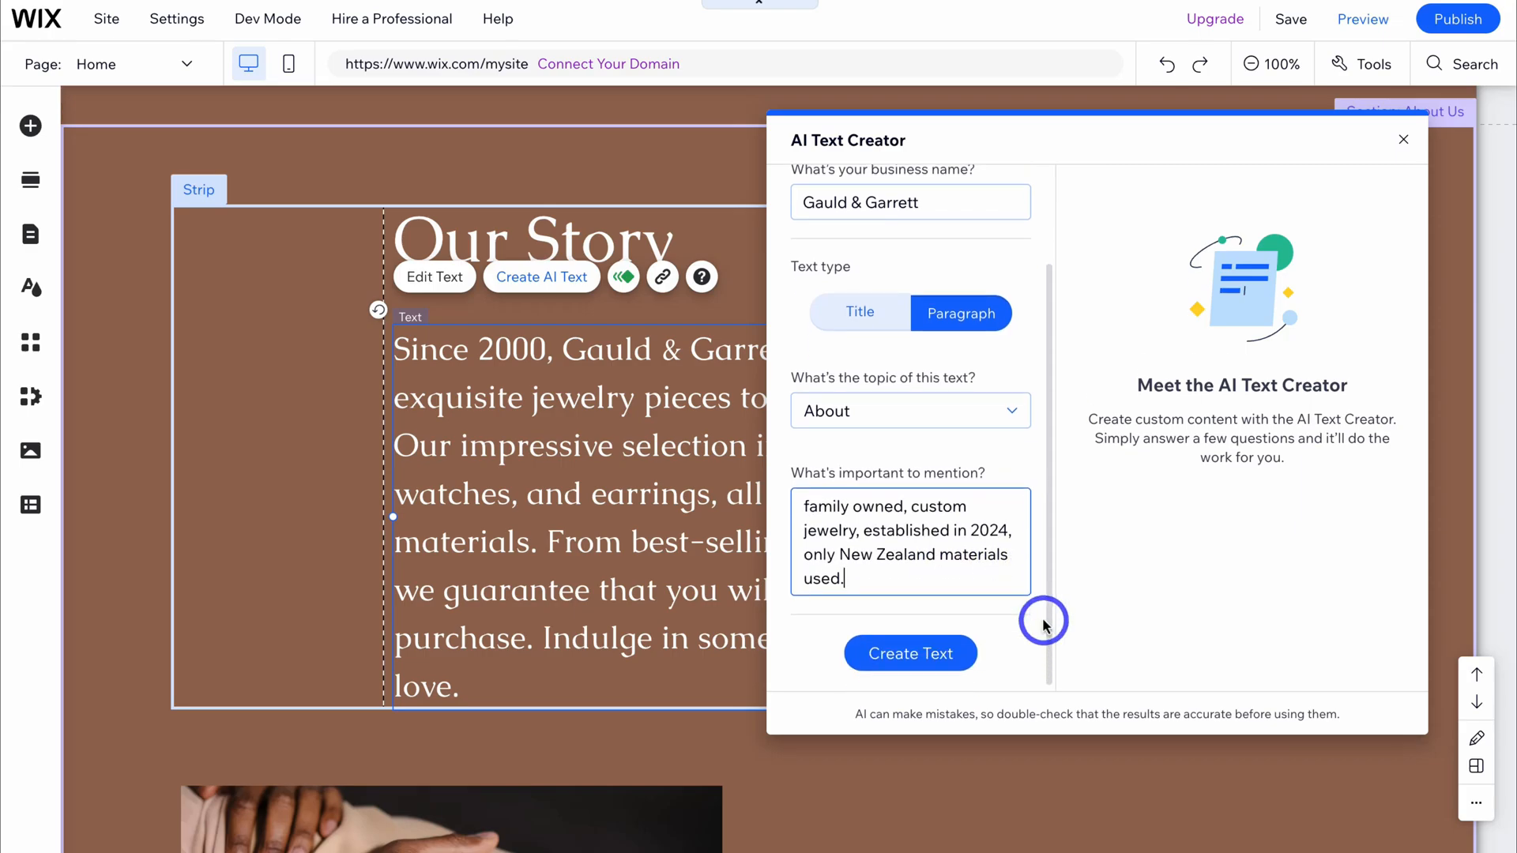
pyautogui.click(916, 662)
# - Compare the generated paragraphs, replace the Our Story text with Option 3, and check it on the page
pyautogui.scroll(-2, 1226, 485)
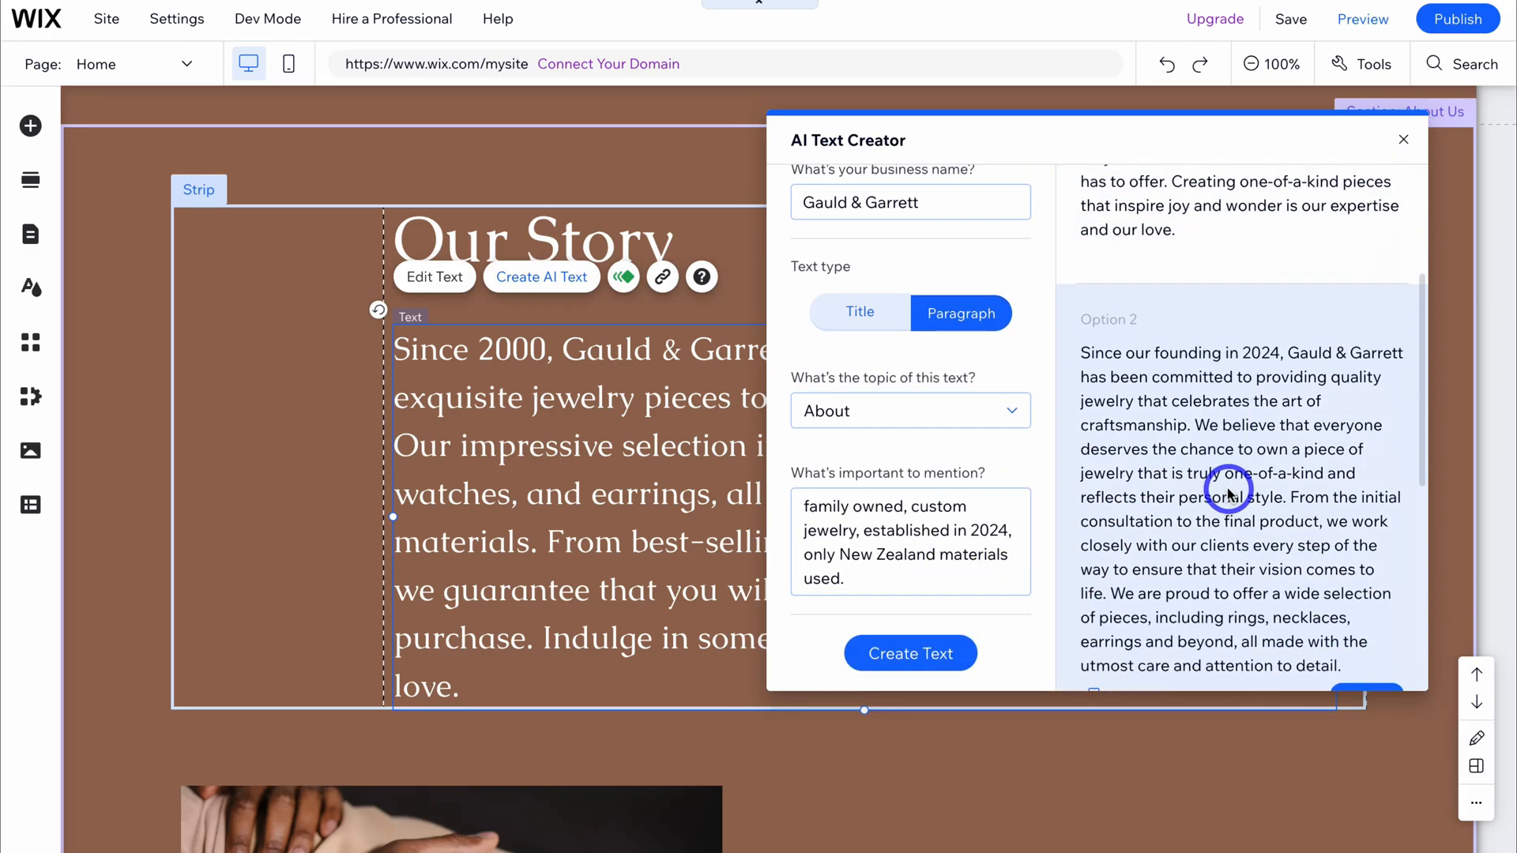
pyautogui.scroll(-6, 1228, 495)
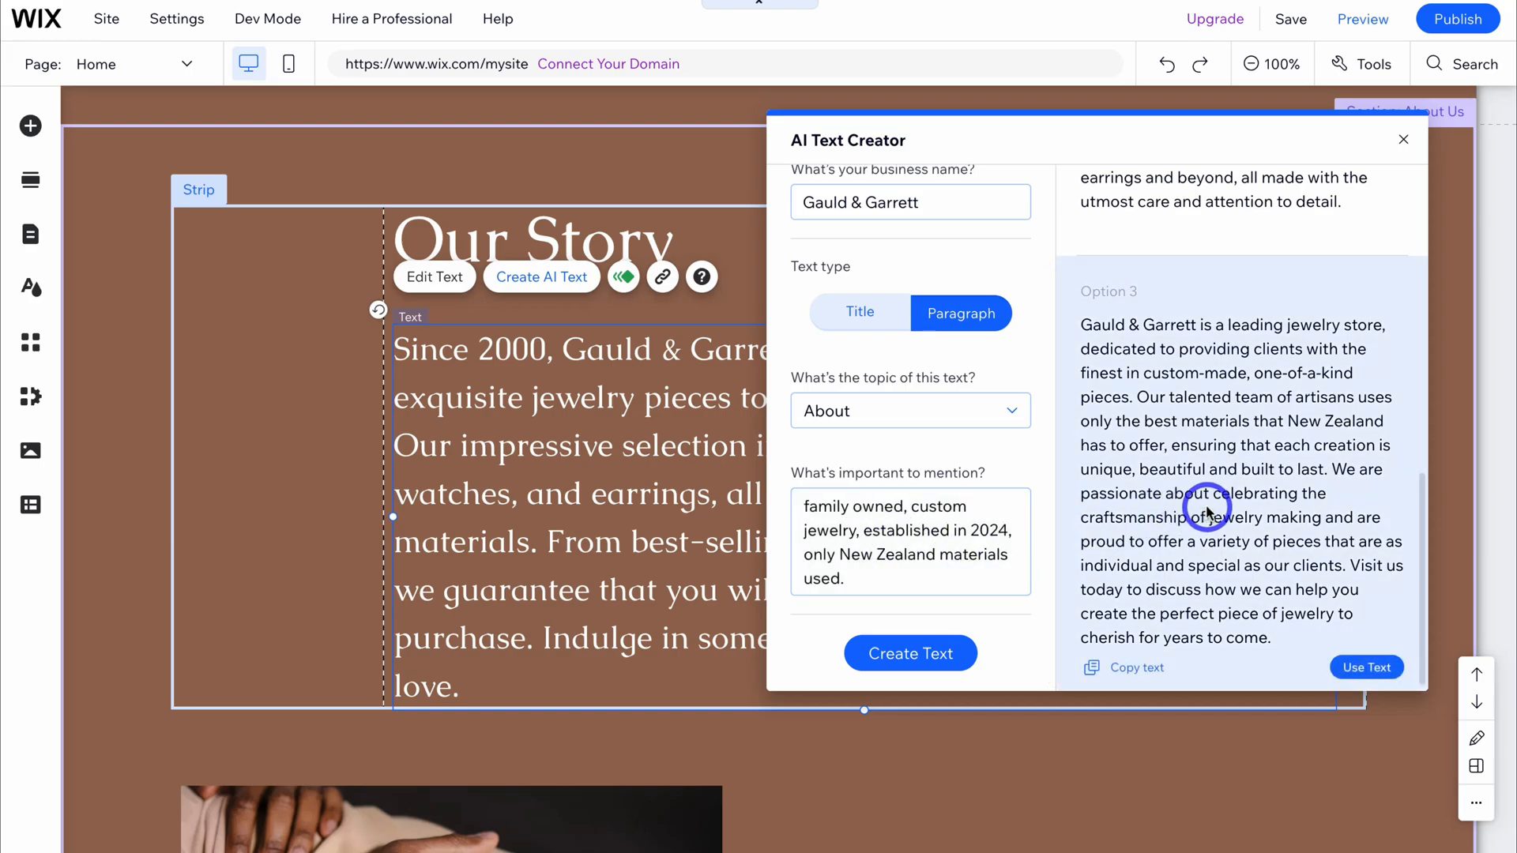
pyautogui.click(1378, 667)
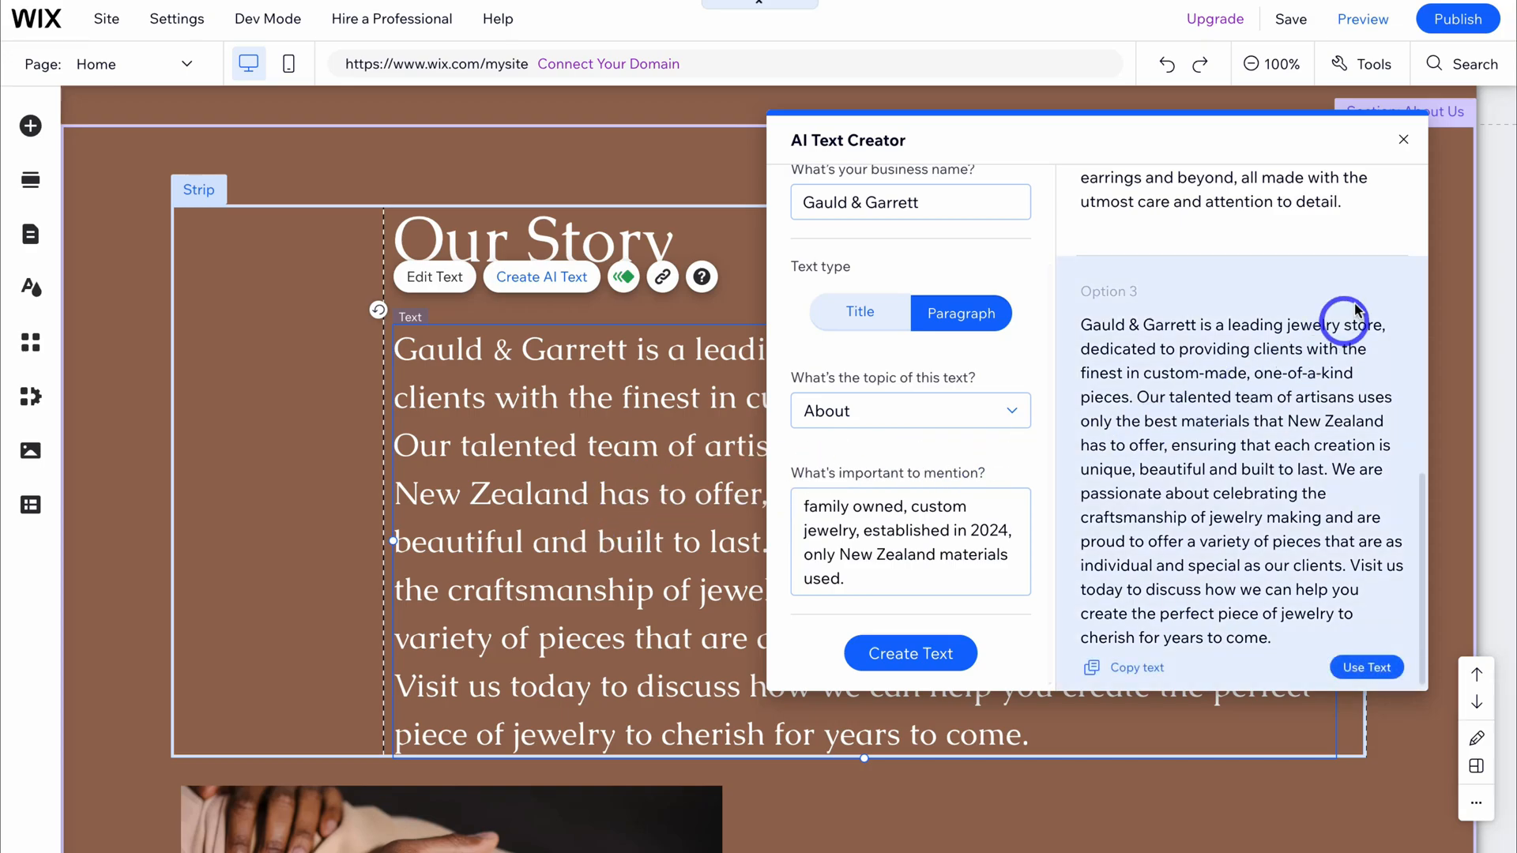
pyautogui.click(1403, 139)
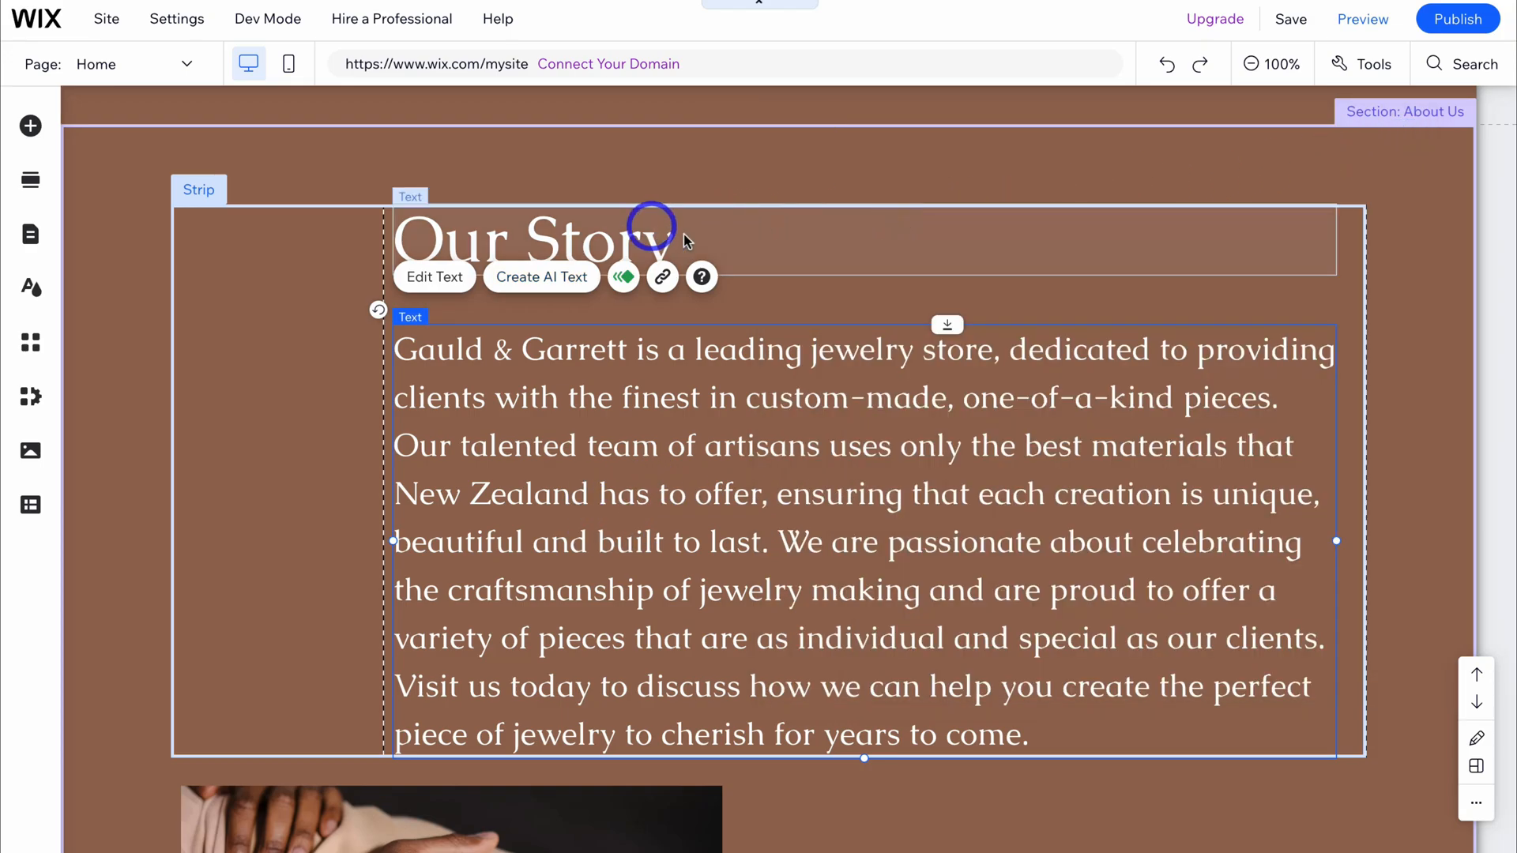
pyautogui.scroll(-3, 951, 305)
pyautogui.scroll(3, 1109, 662)
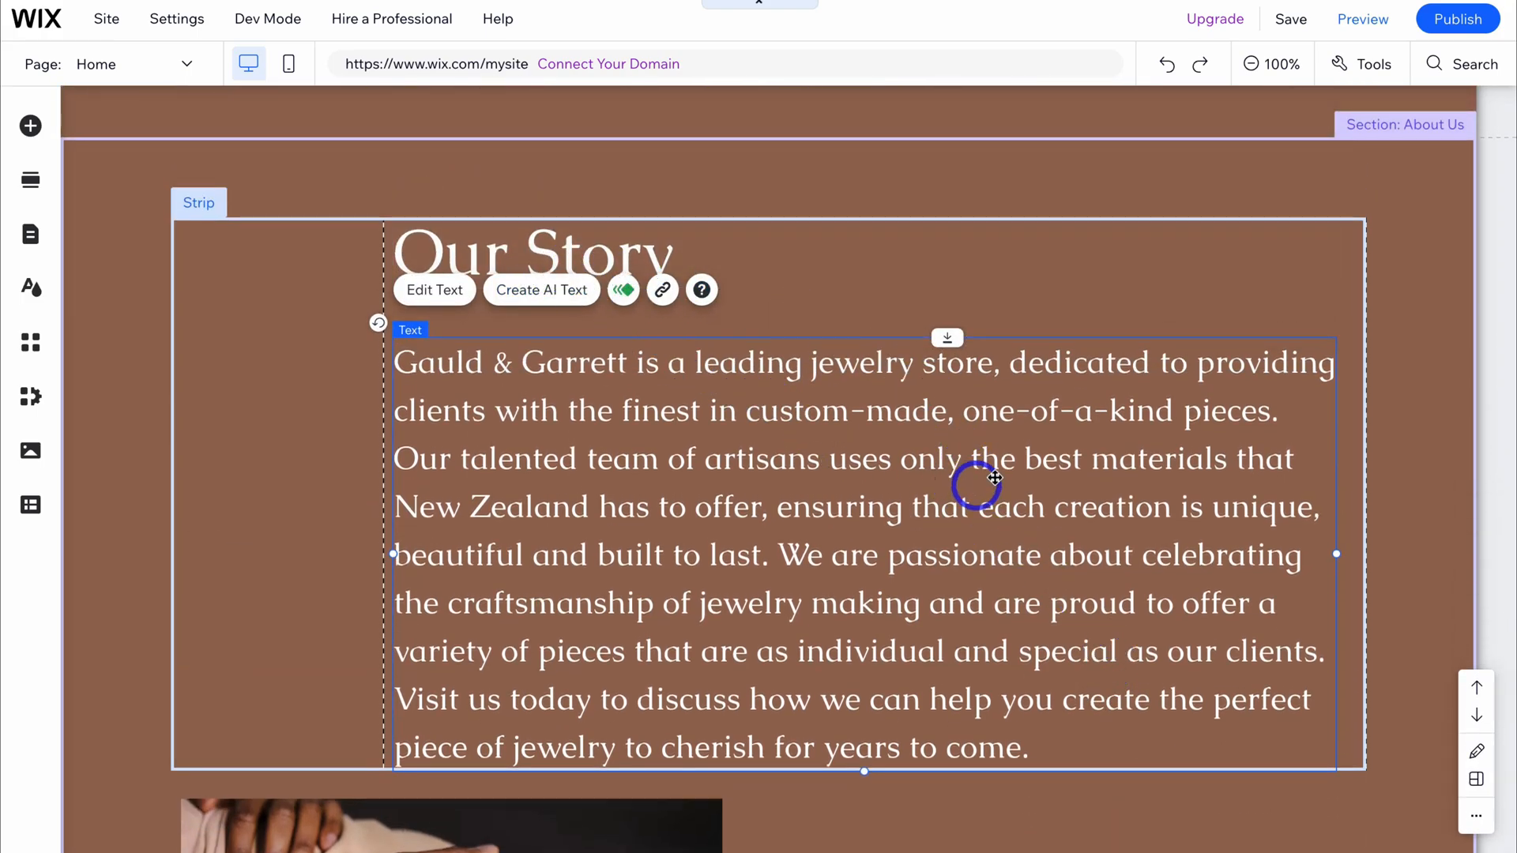
# - Look back over the home page and examine the quick edit content and layout options of the New Arrivals products section
pyautogui.scroll(15, 1047, 599)
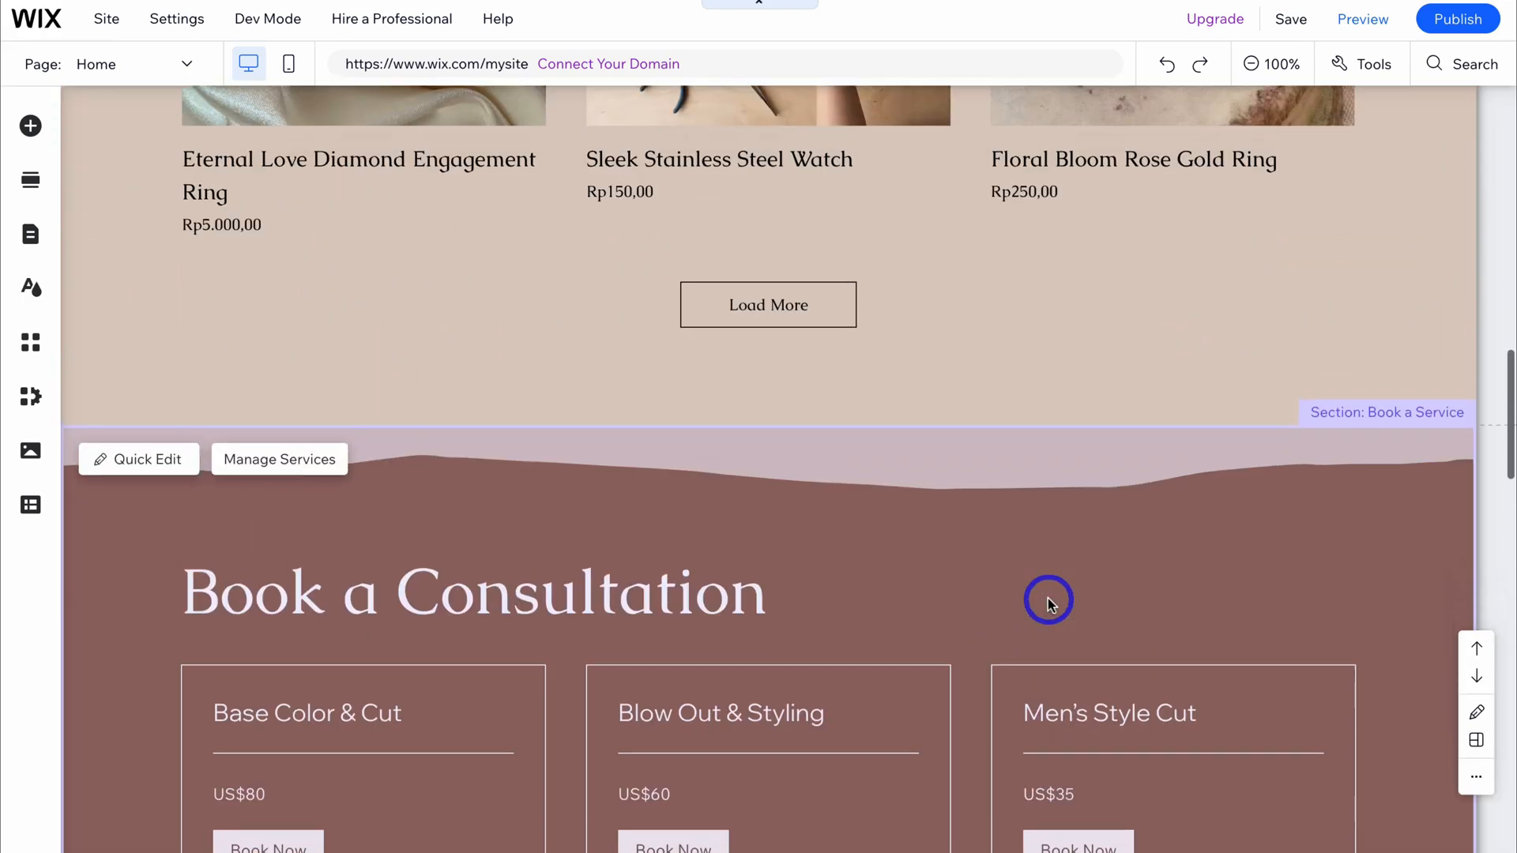
pyautogui.scroll(-3, 1050, 601)
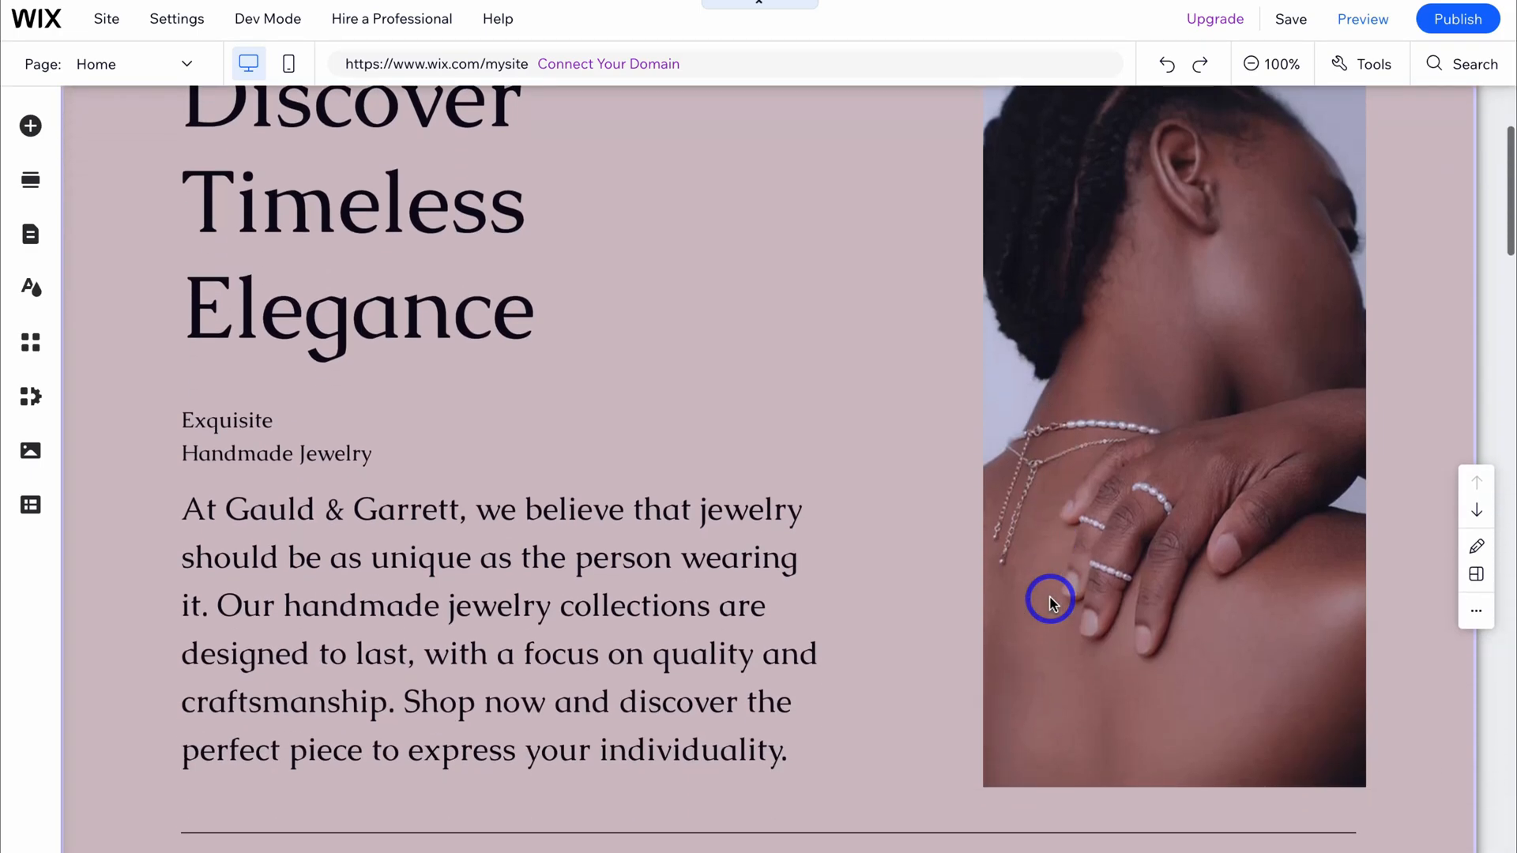
pyautogui.scroll(2, 1050, 597)
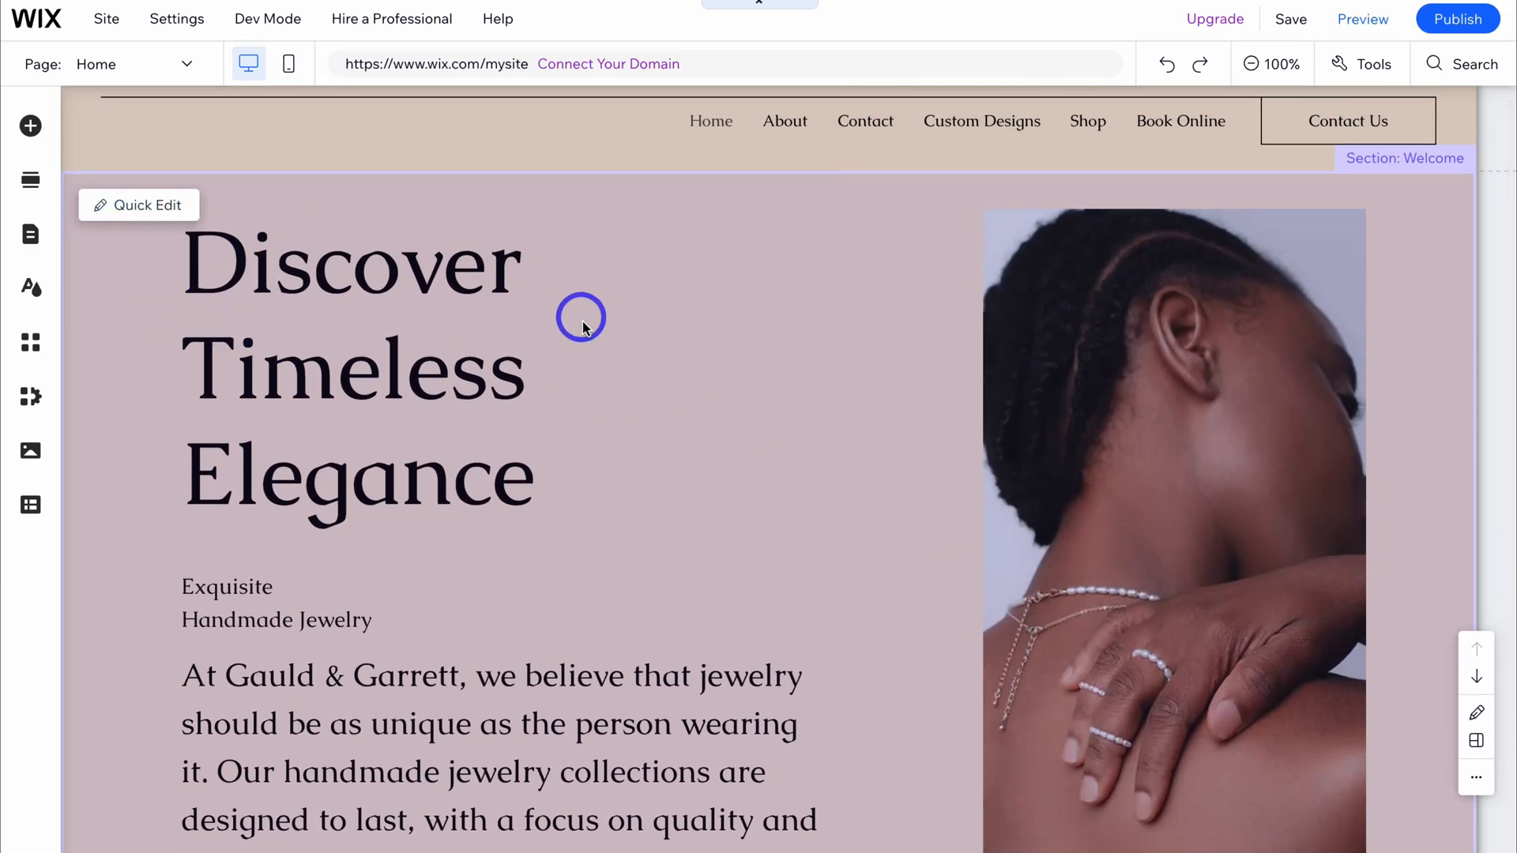
pyautogui.scroll(-11, 580, 320)
pyautogui.scroll(-2, 582, 325)
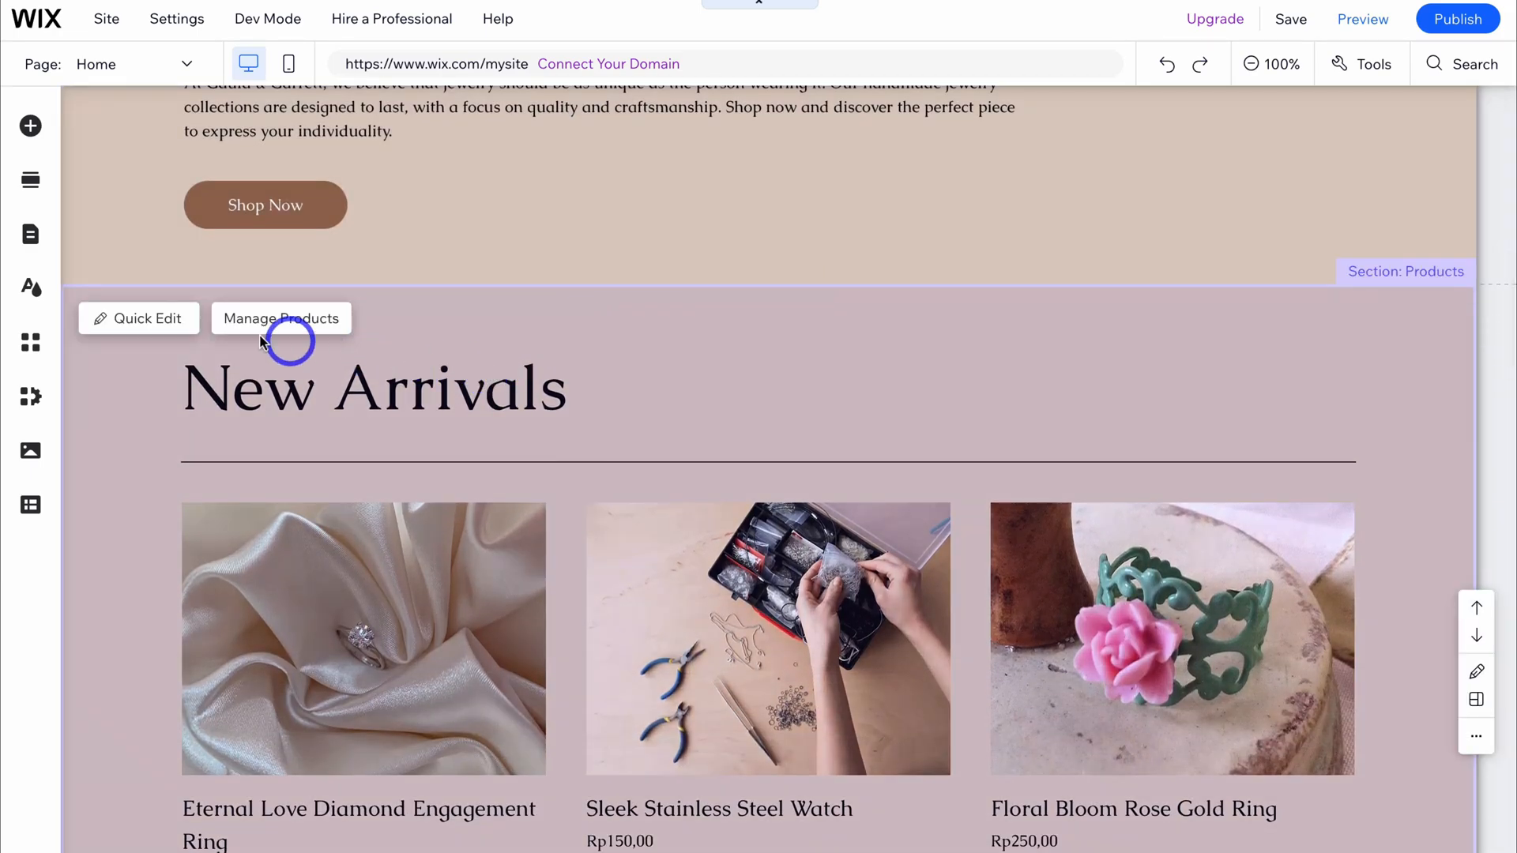
pyautogui.click(136, 320)
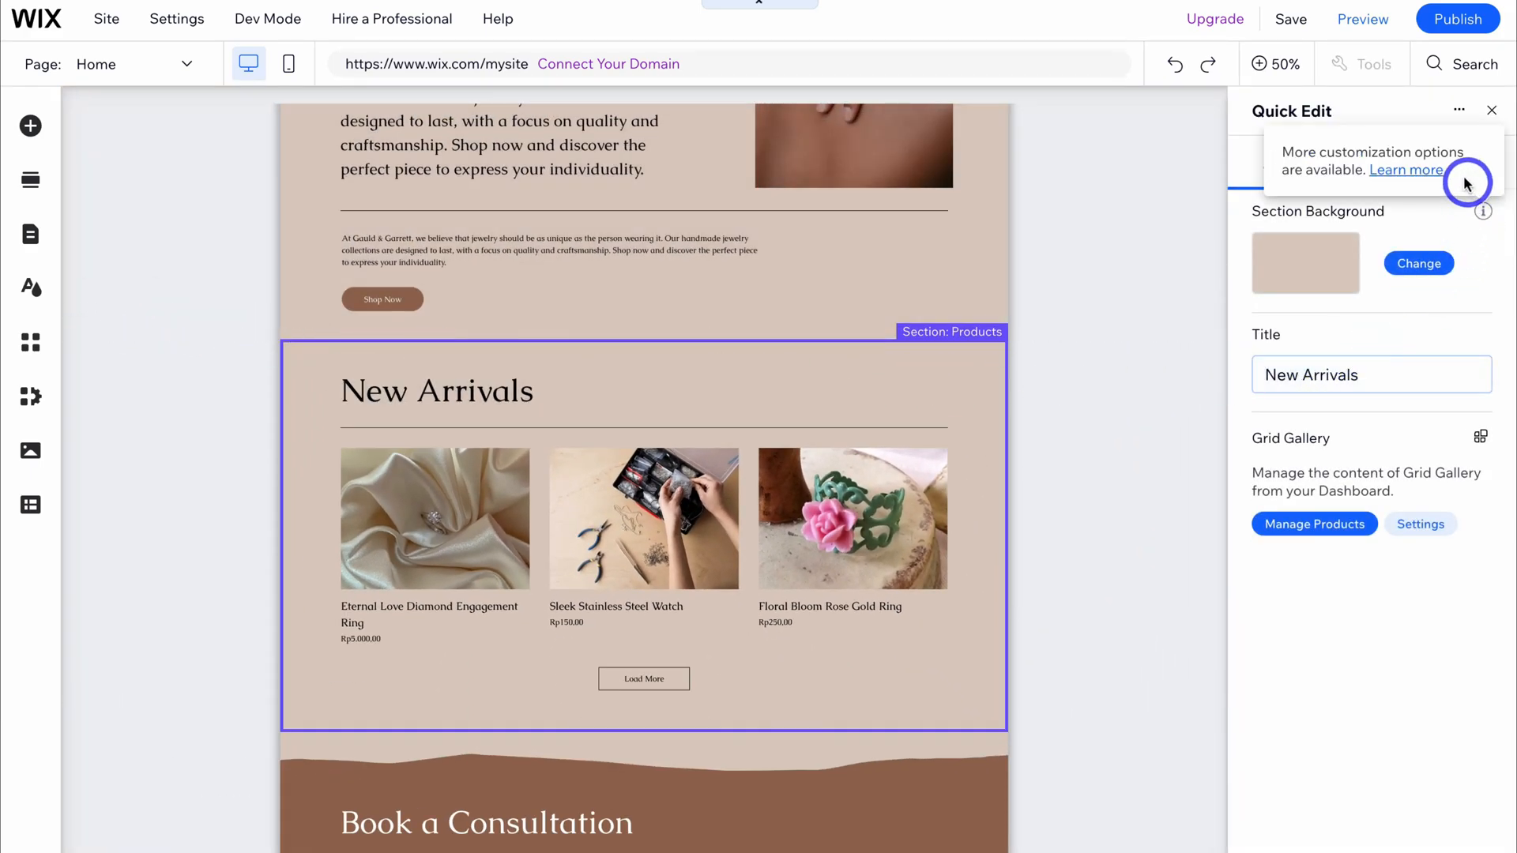
pyautogui.click(1434, 168)
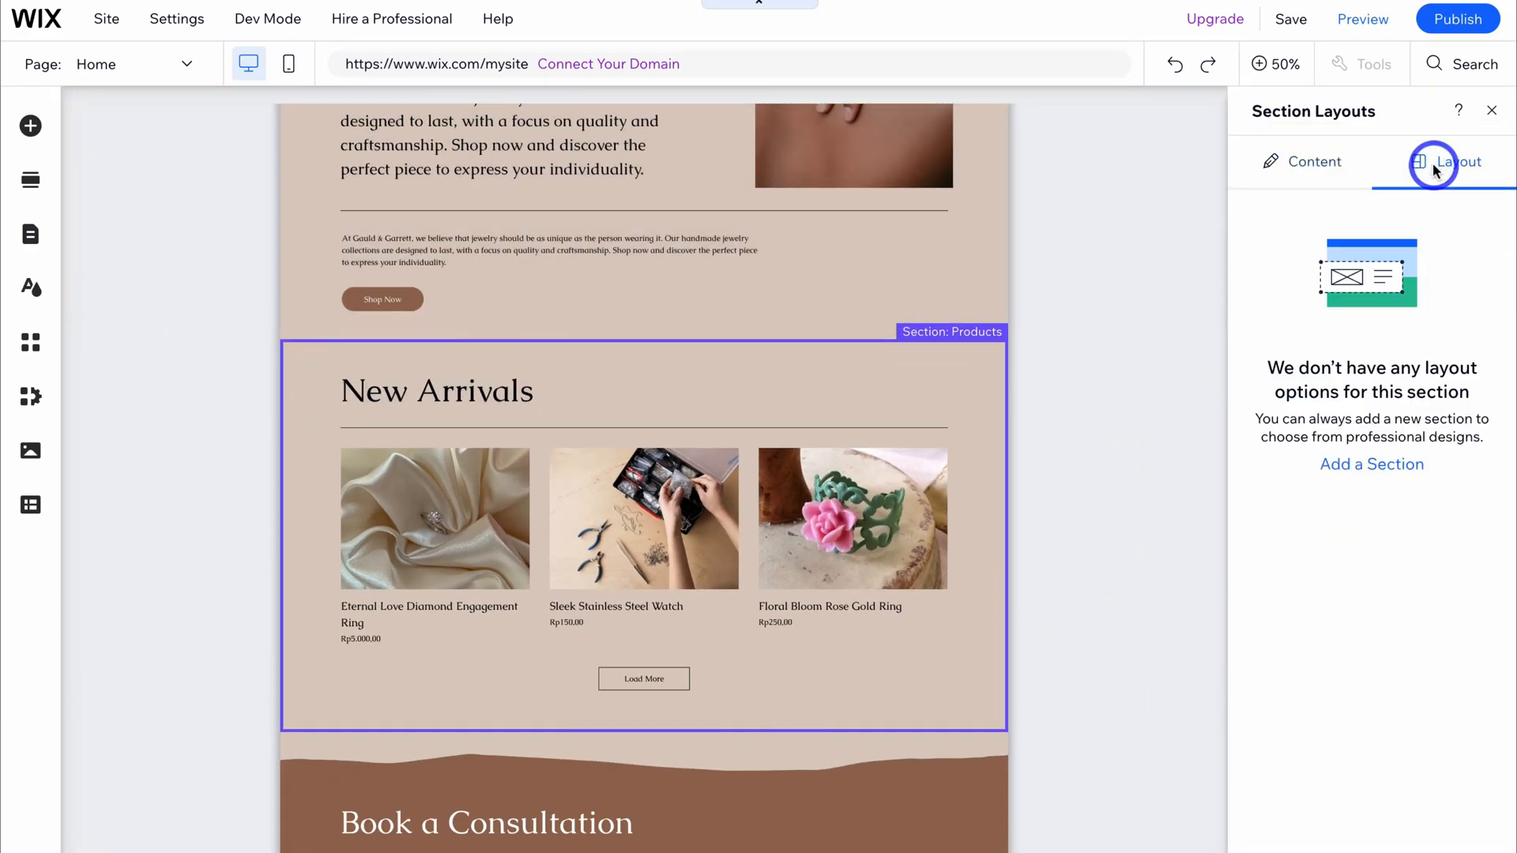
pyautogui.click(1182, 234)
pyautogui.scroll(3, 749, 344)
pyautogui.scroll(1, 711, 332)
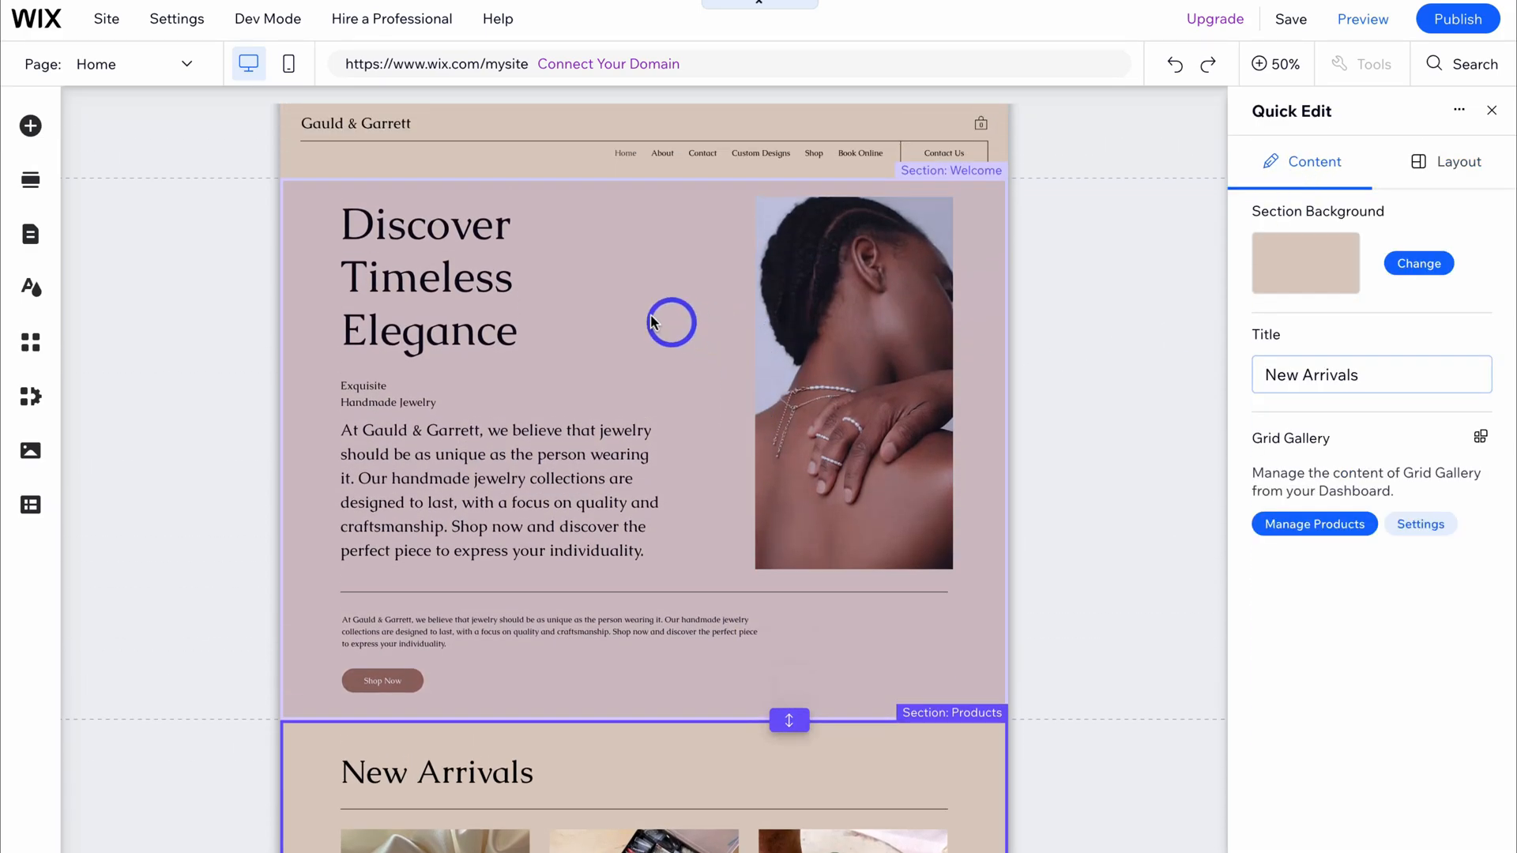
# - Examine the quick edit content and layout options of the Welcome section, and look down the home page
pyautogui.click(650, 316)
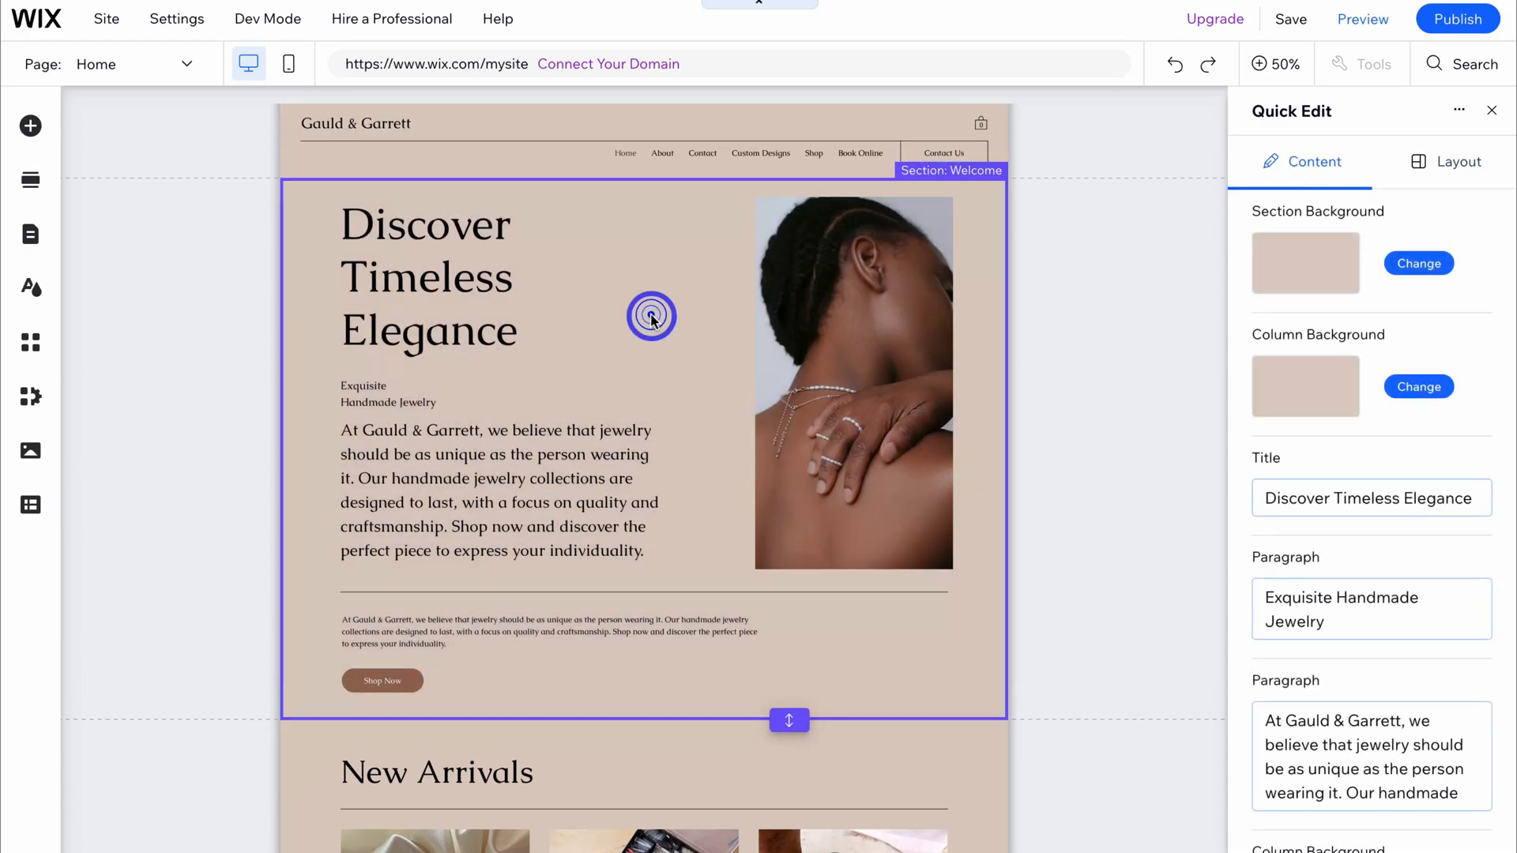
pyautogui.click(1463, 163)
pyautogui.click(1345, 164)
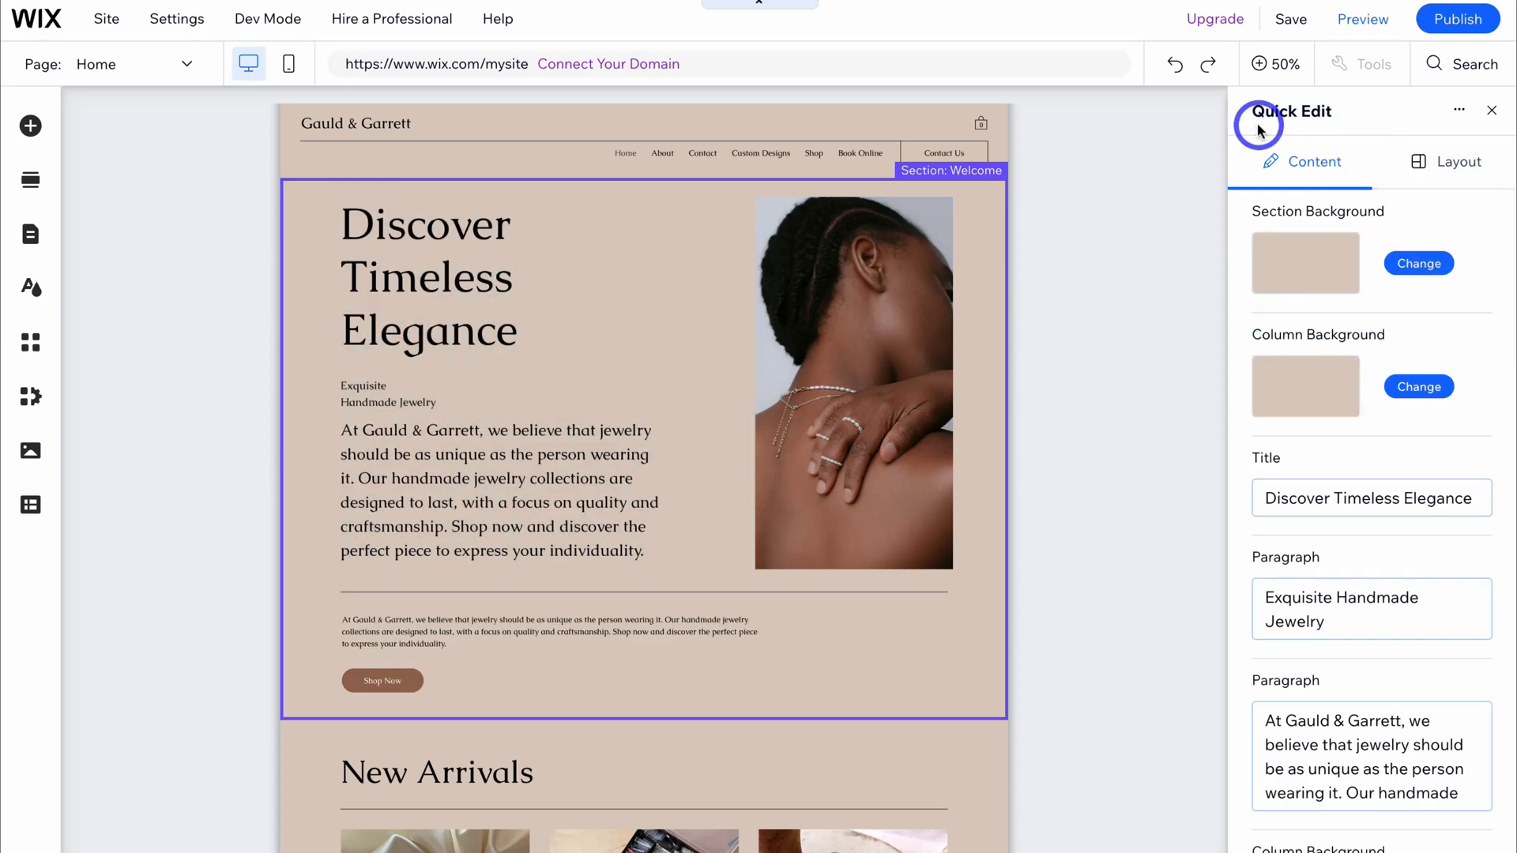
pyautogui.scroll(-5, 852, 304)
pyautogui.scroll(-8, 853, 308)
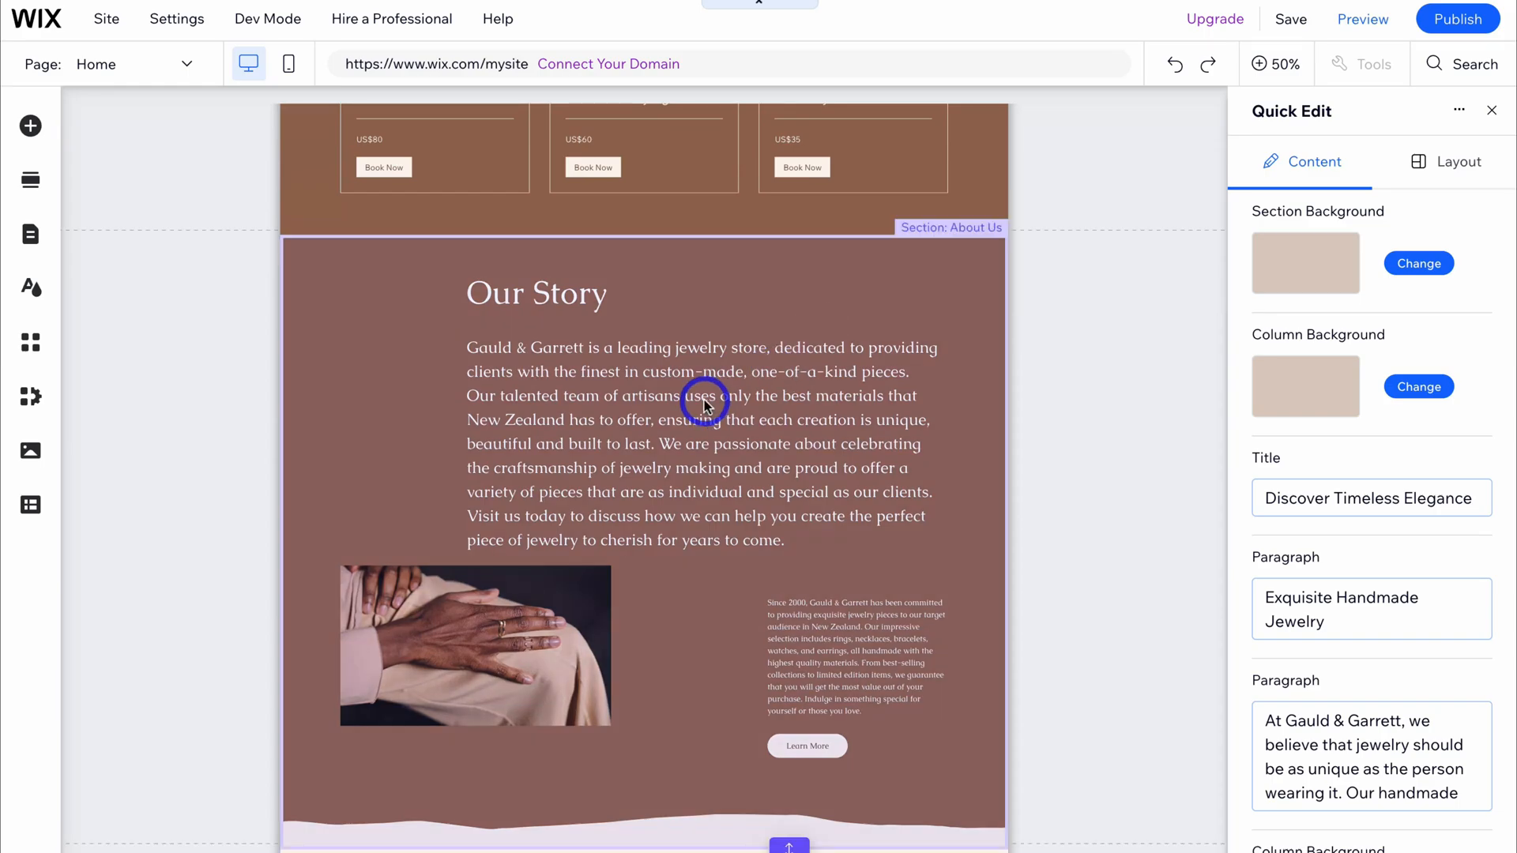
# - Examine the editing options of the Our Story section, including its text elements, quick edit, section layouts and further section actions
pyautogui.click(705, 404)
pyautogui.click(603, 211)
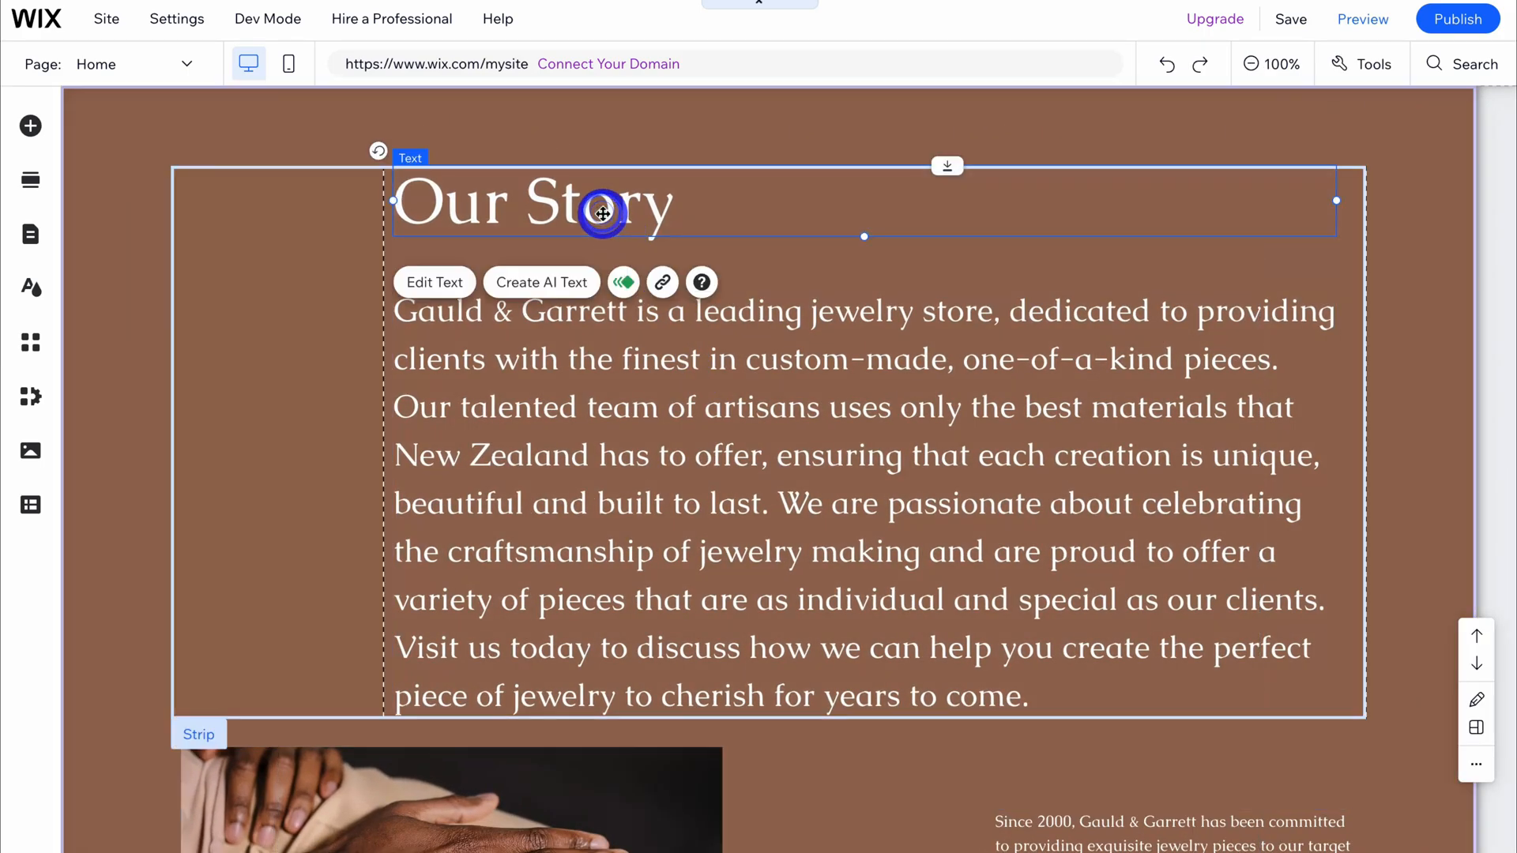
pyautogui.click(569, 376)
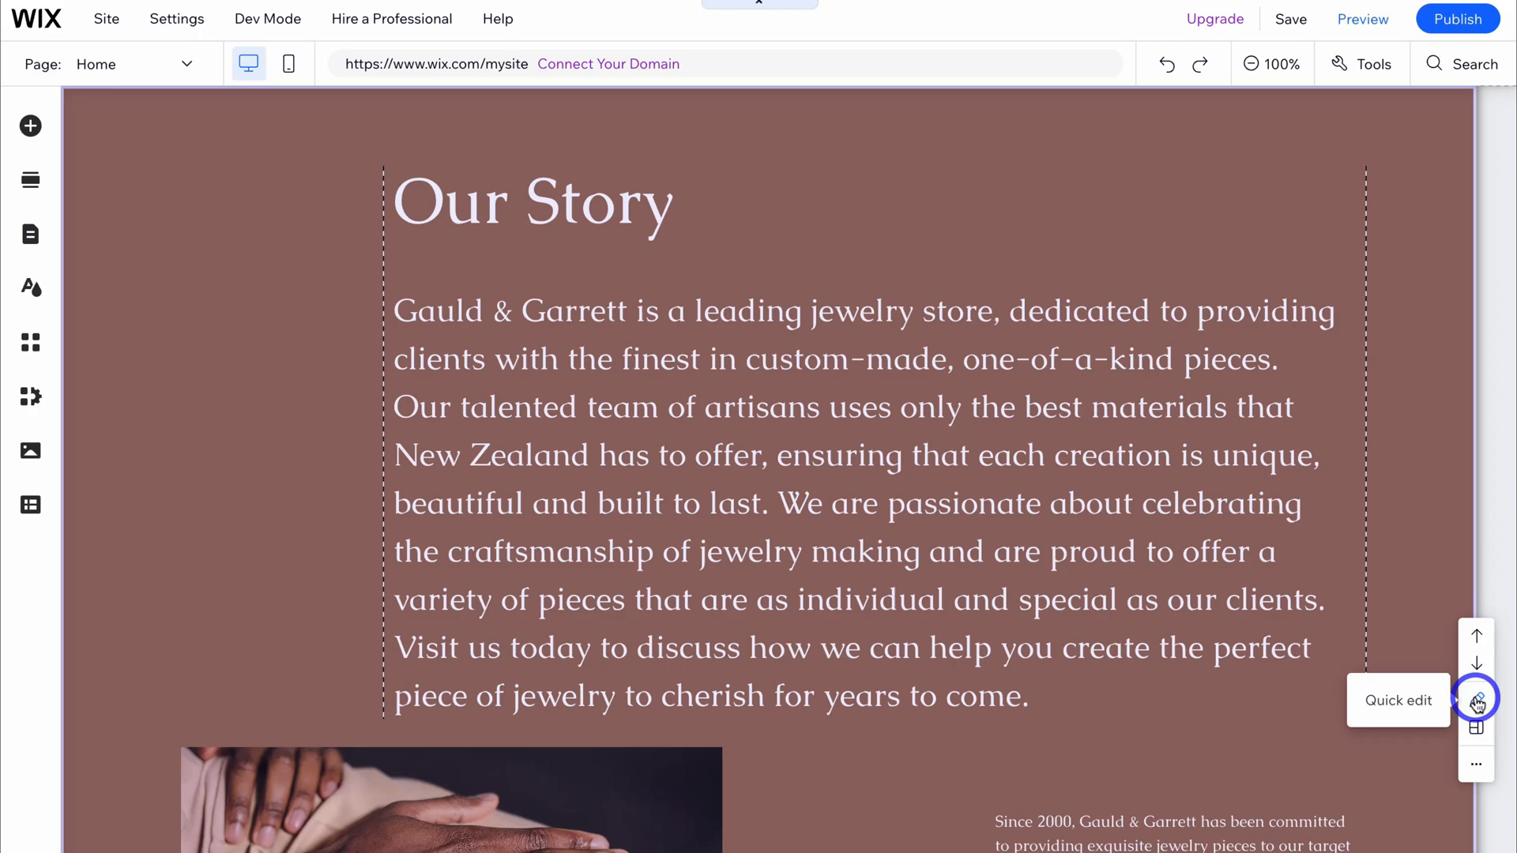
pyautogui.click(1477, 701)
pyautogui.click(731, 437)
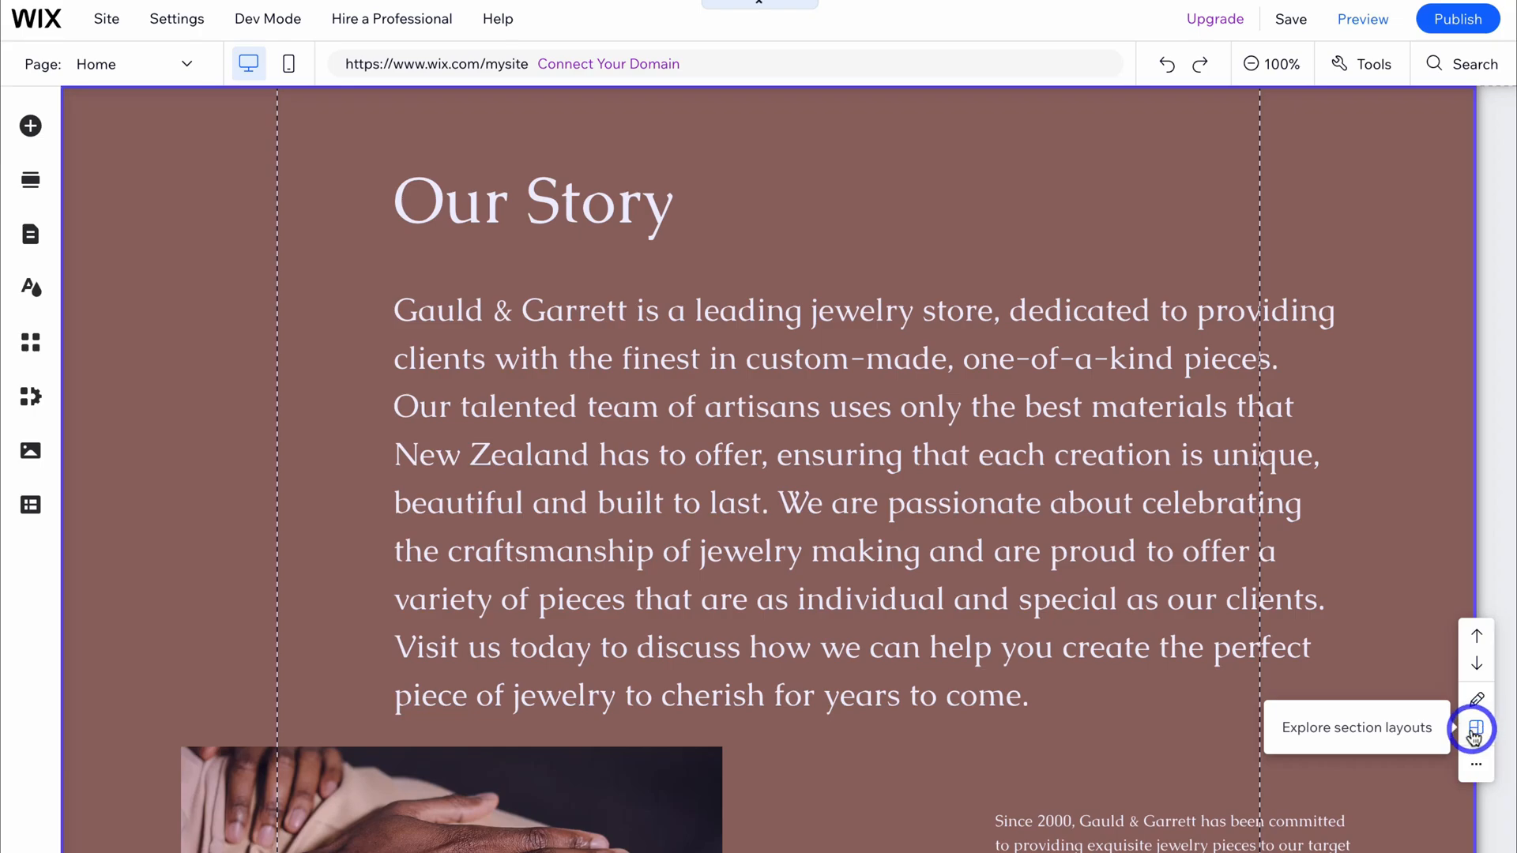
pyautogui.click(1477, 765)
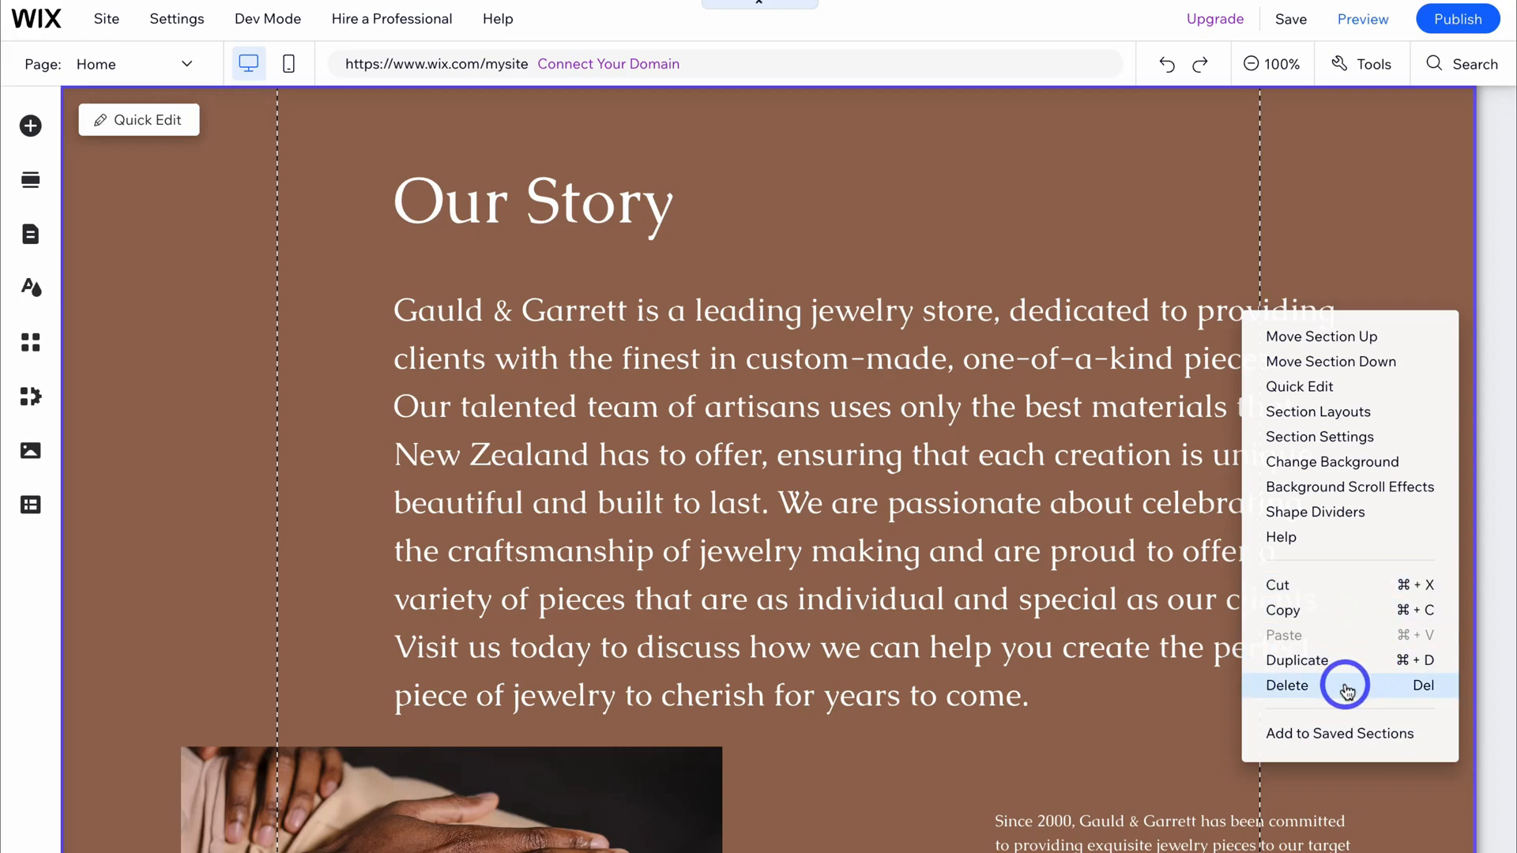
pyautogui.click(1024, 503)
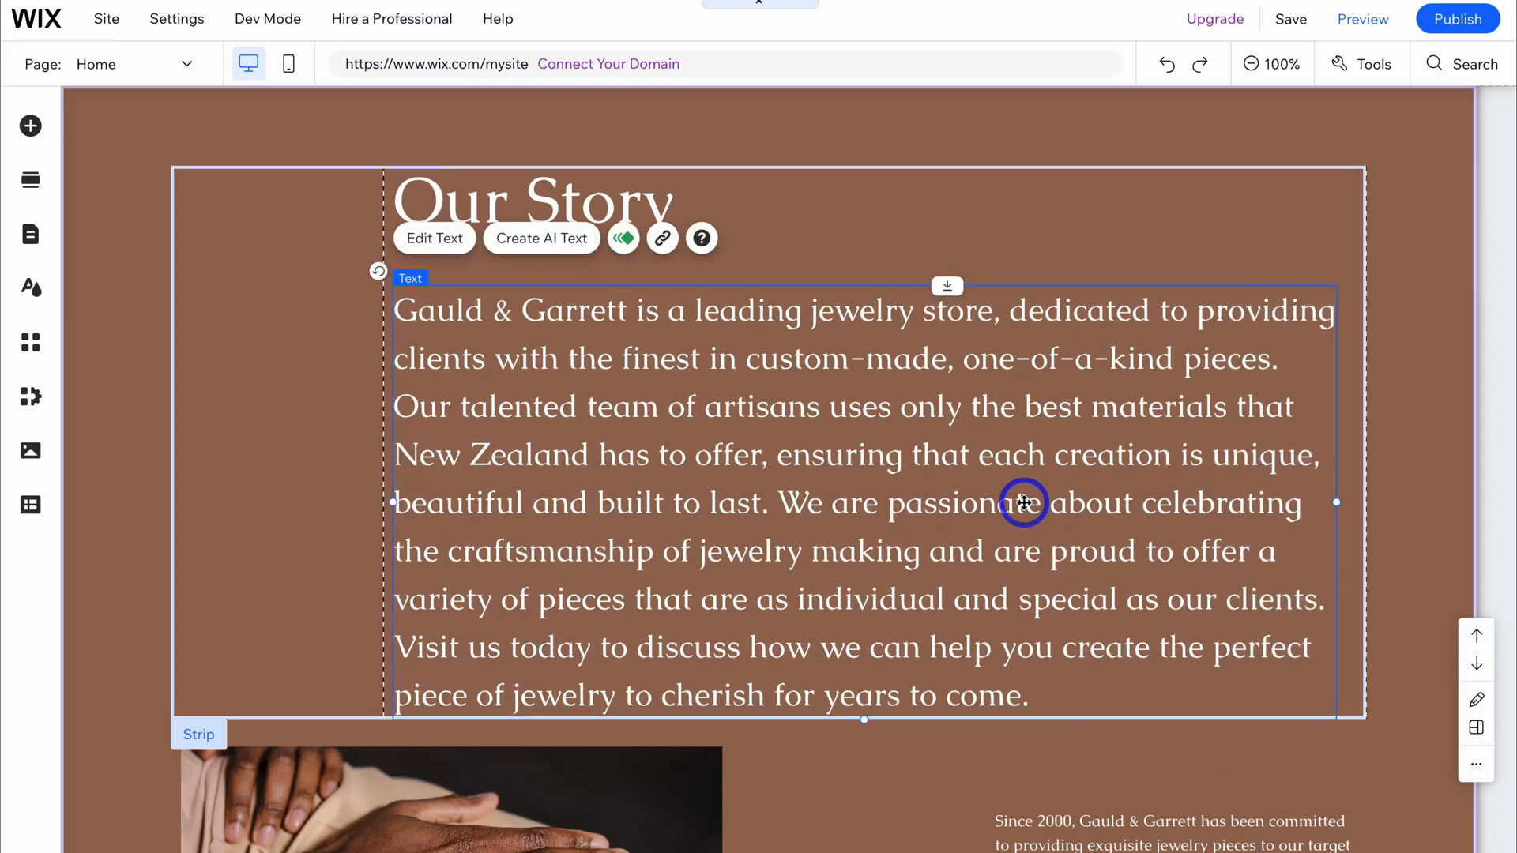
# - Open the product management of the New Arrivals section, dismiss the selling tip, and look through the product list
pyautogui.scroll(-15, 1022, 501)
pyautogui.scroll(5, 938, 495)
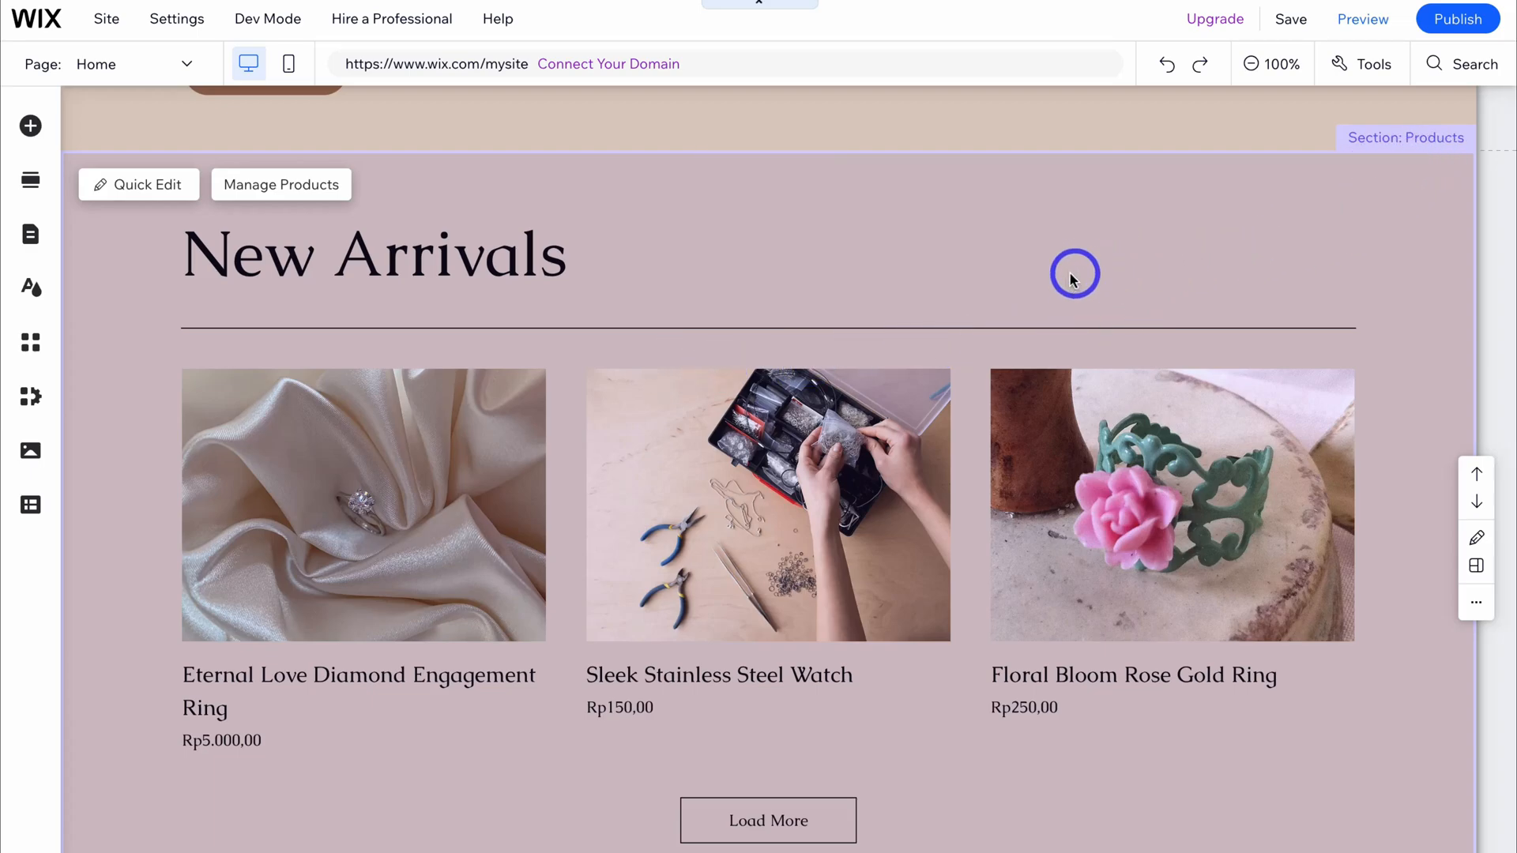
pyautogui.click(289, 184)
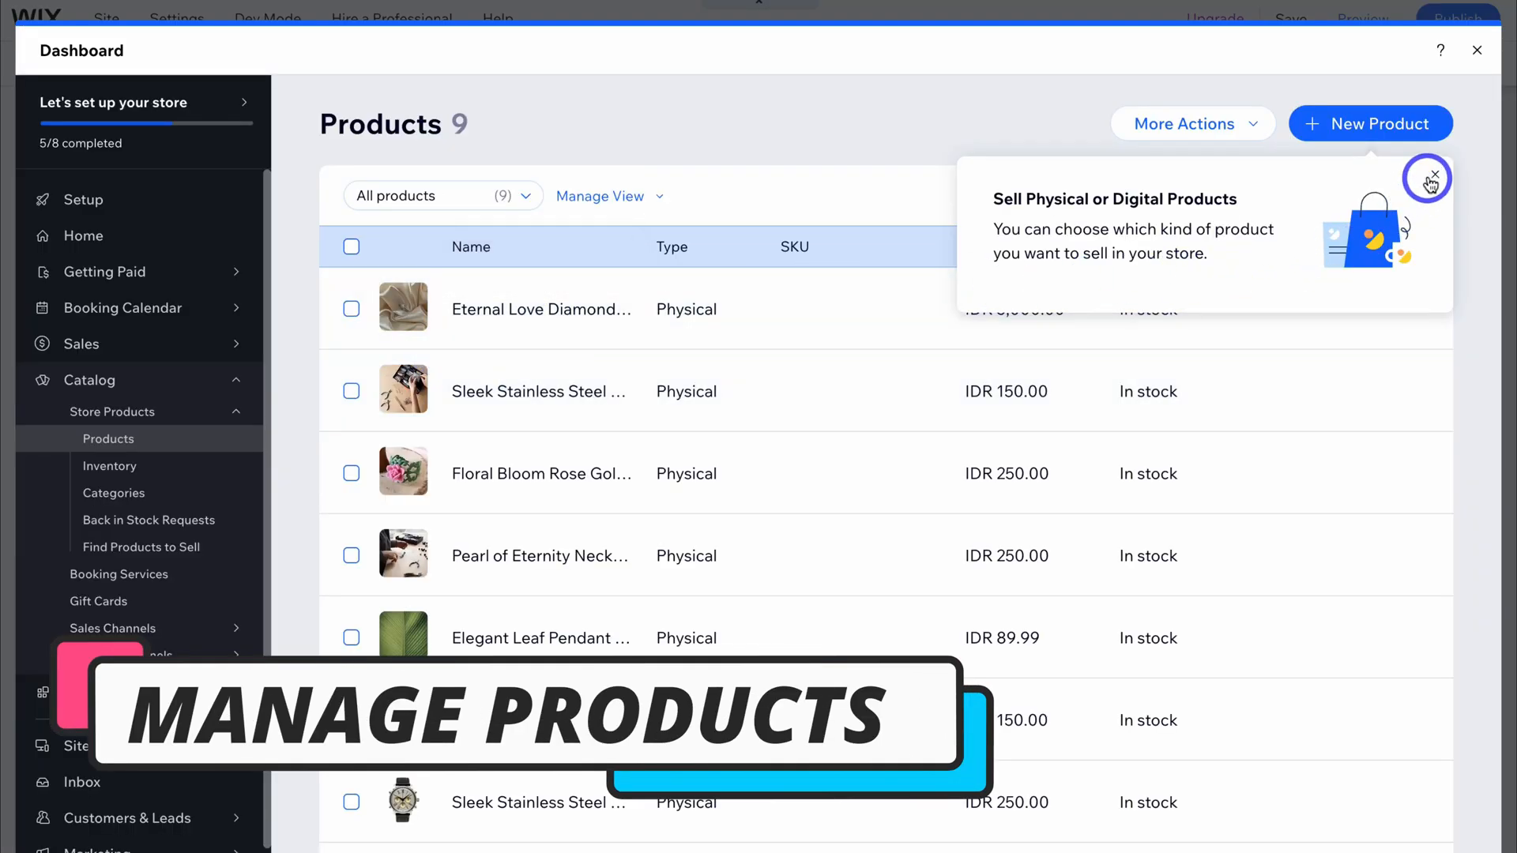
pyautogui.click(1431, 180)
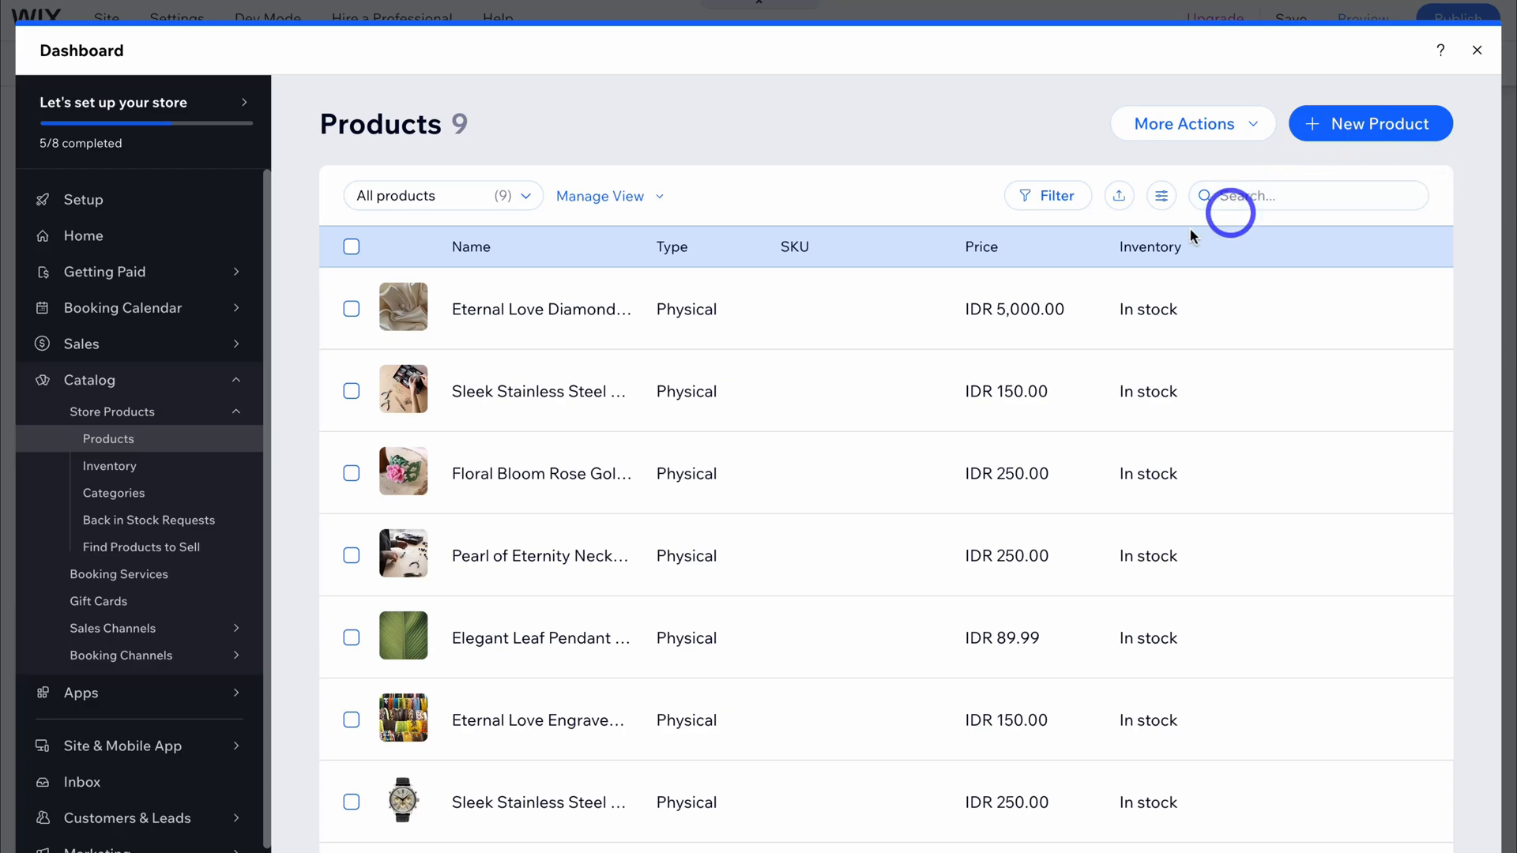
pyautogui.scroll(-3, 863, 387)
pyautogui.scroll(3, 869, 391)
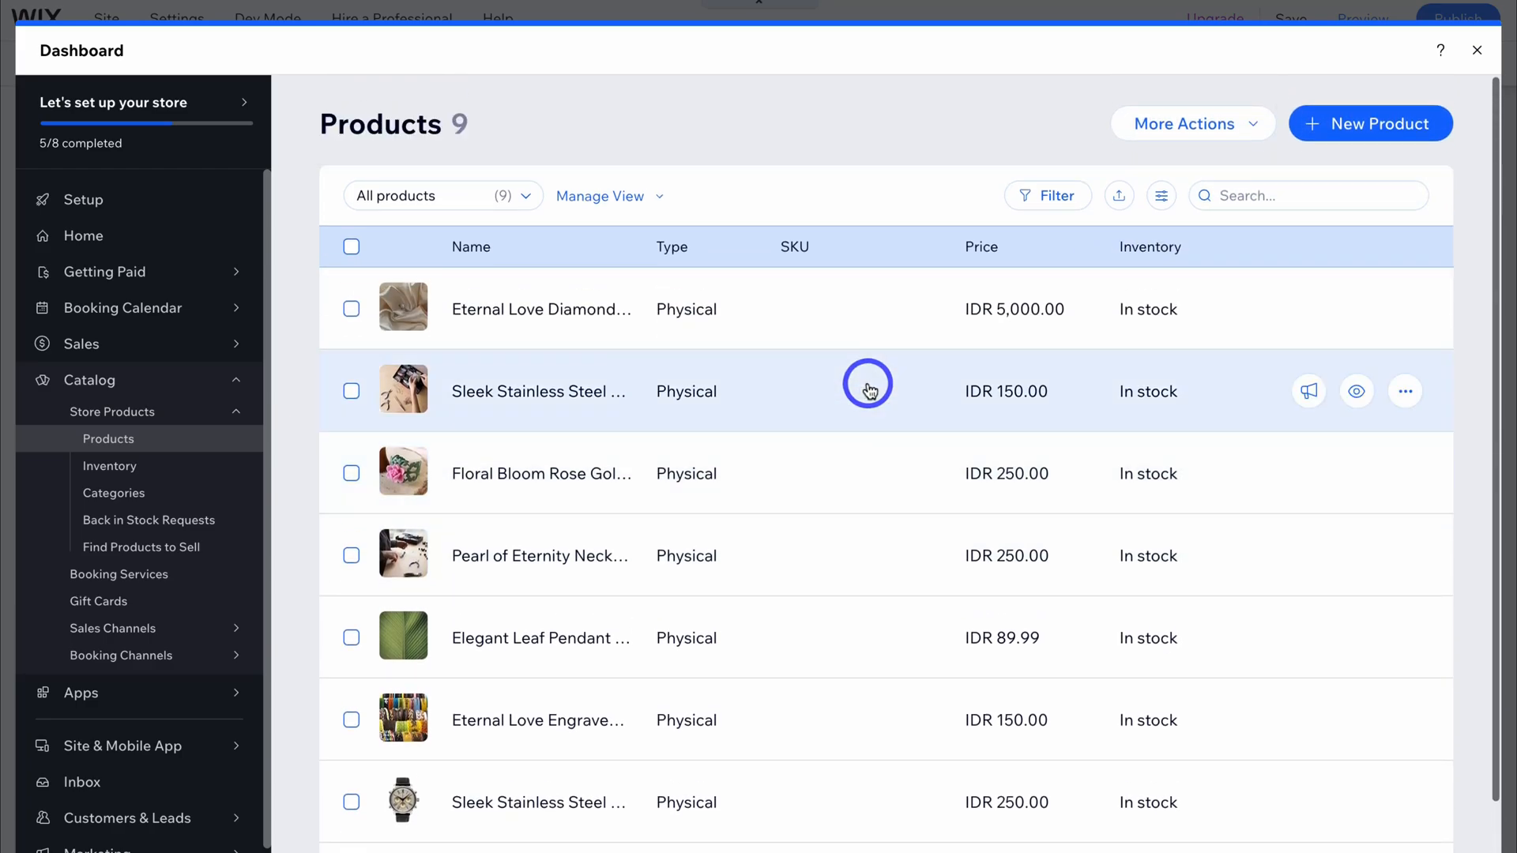
# - Select all products to examine the available bulk actions, and clear the selection without applying any
pyautogui.click(352, 247)
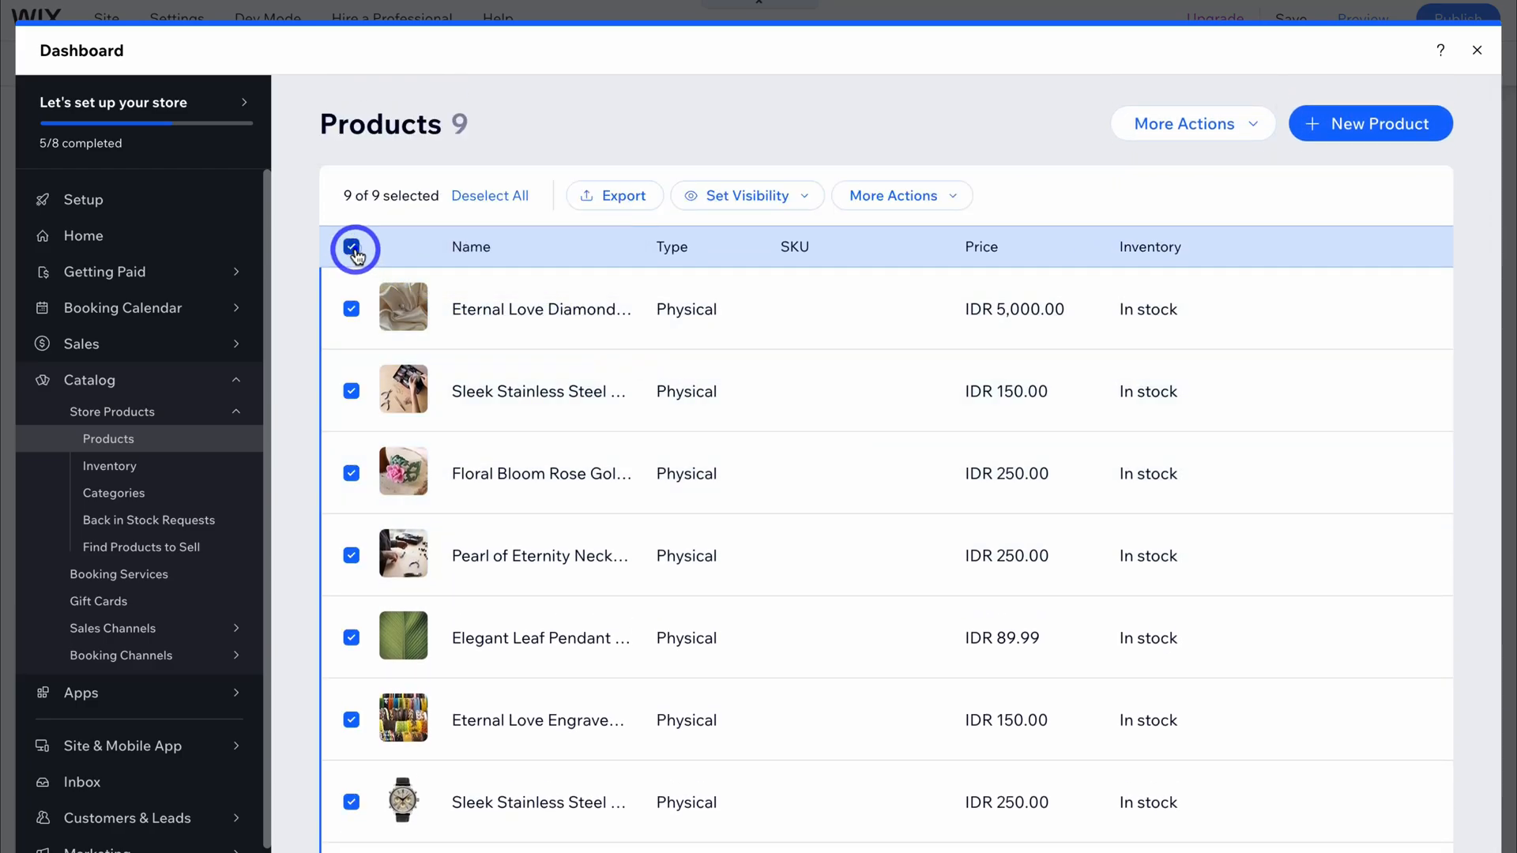
pyautogui.click(955, 201)
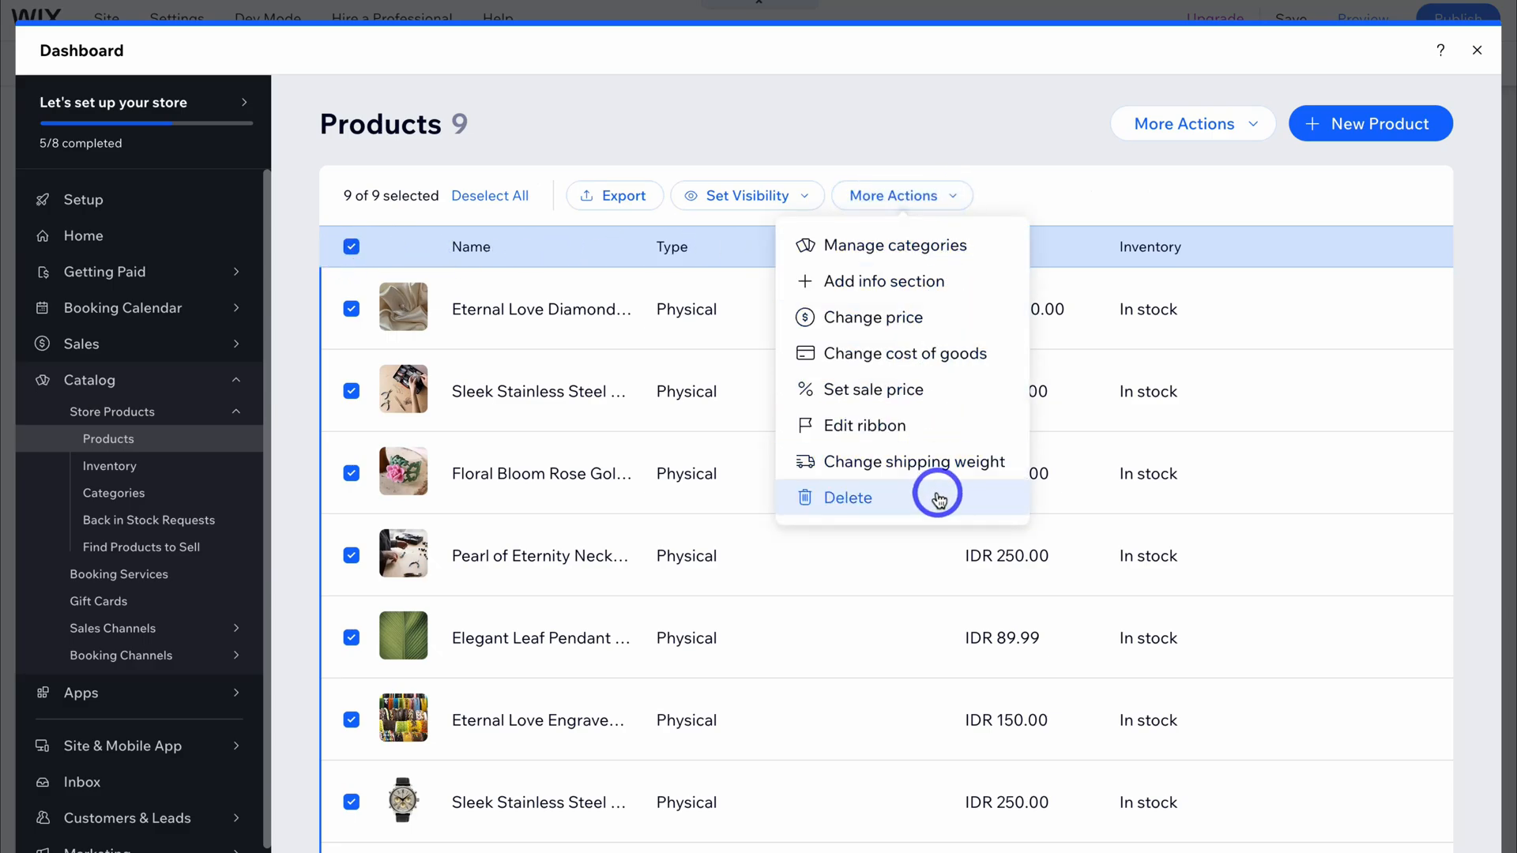
pyautogui.click(1047, 197)
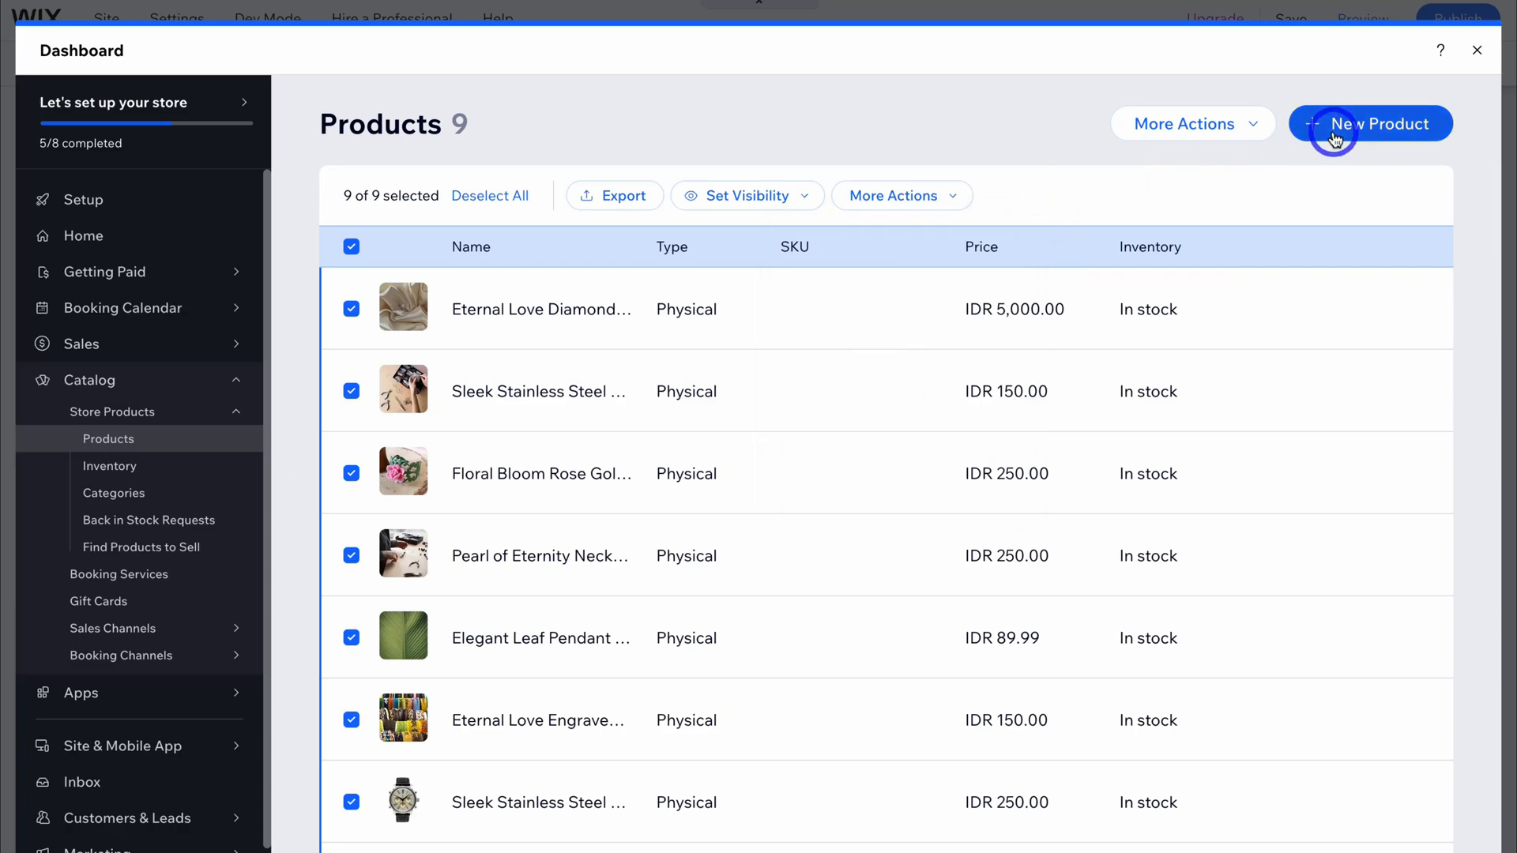
pyautogui.click(351, 247)
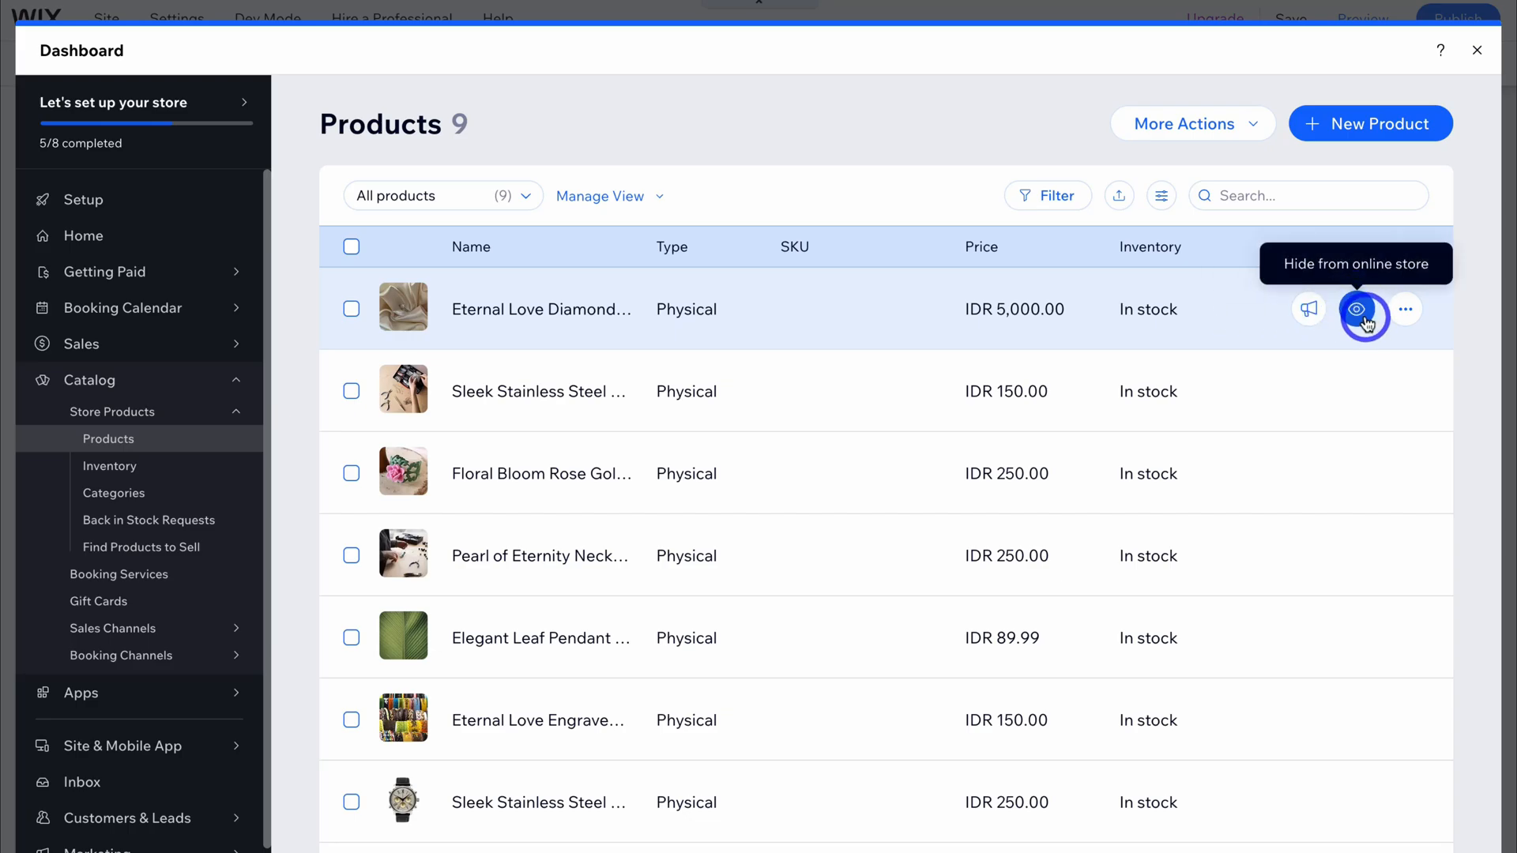
# - Open the Eternal Love Diamond Engagement Ring product for editing and remove its existing image
pyautogui.click(1404, 315)
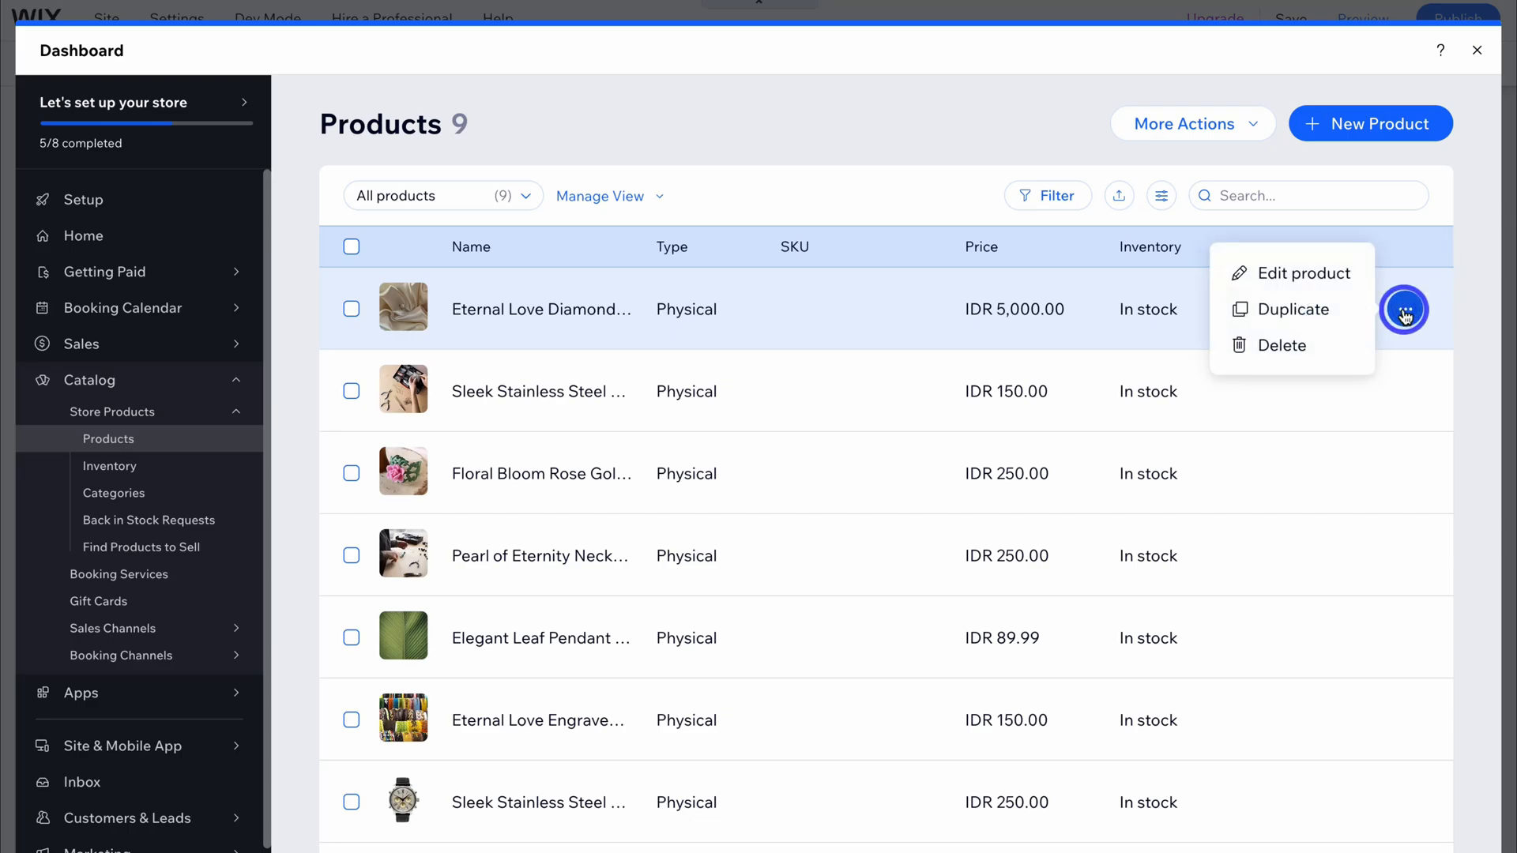
pyautogui.click(1320, 275)
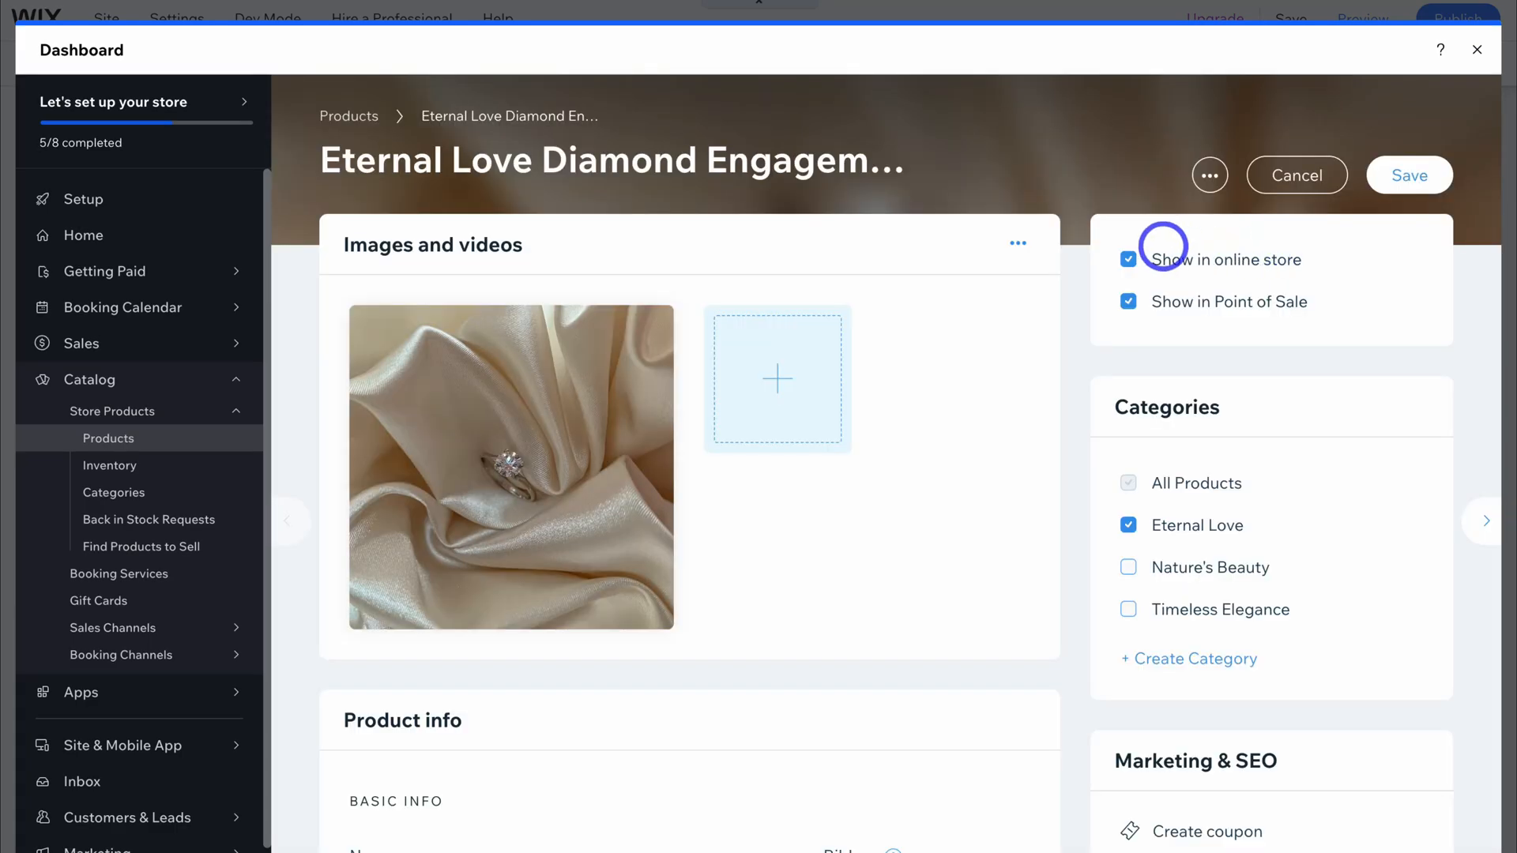
pyautogui.moveTo(510, 472)
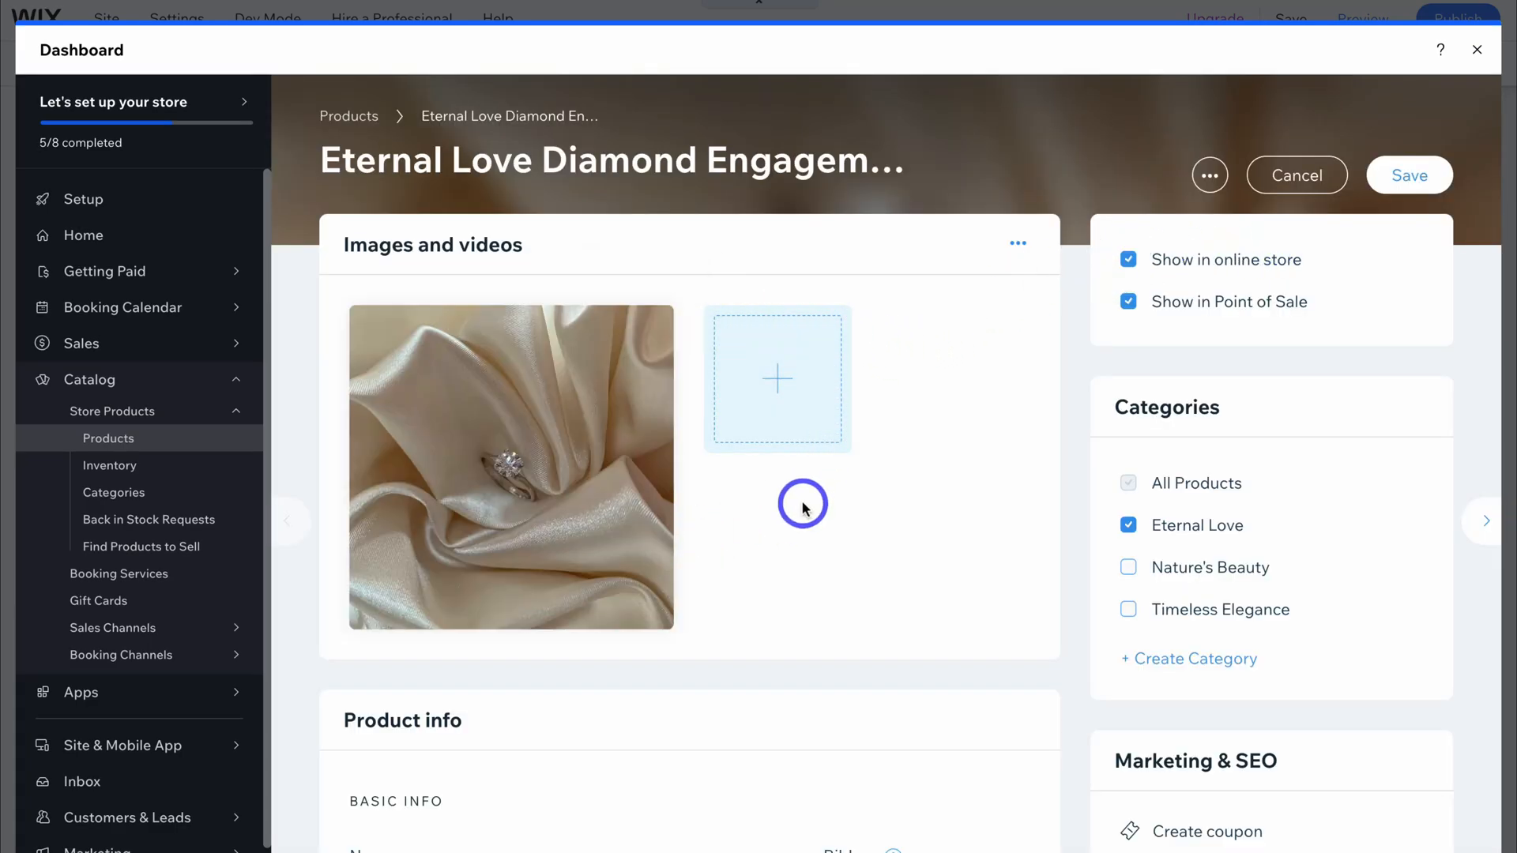
pyautogui.click(652, 325)
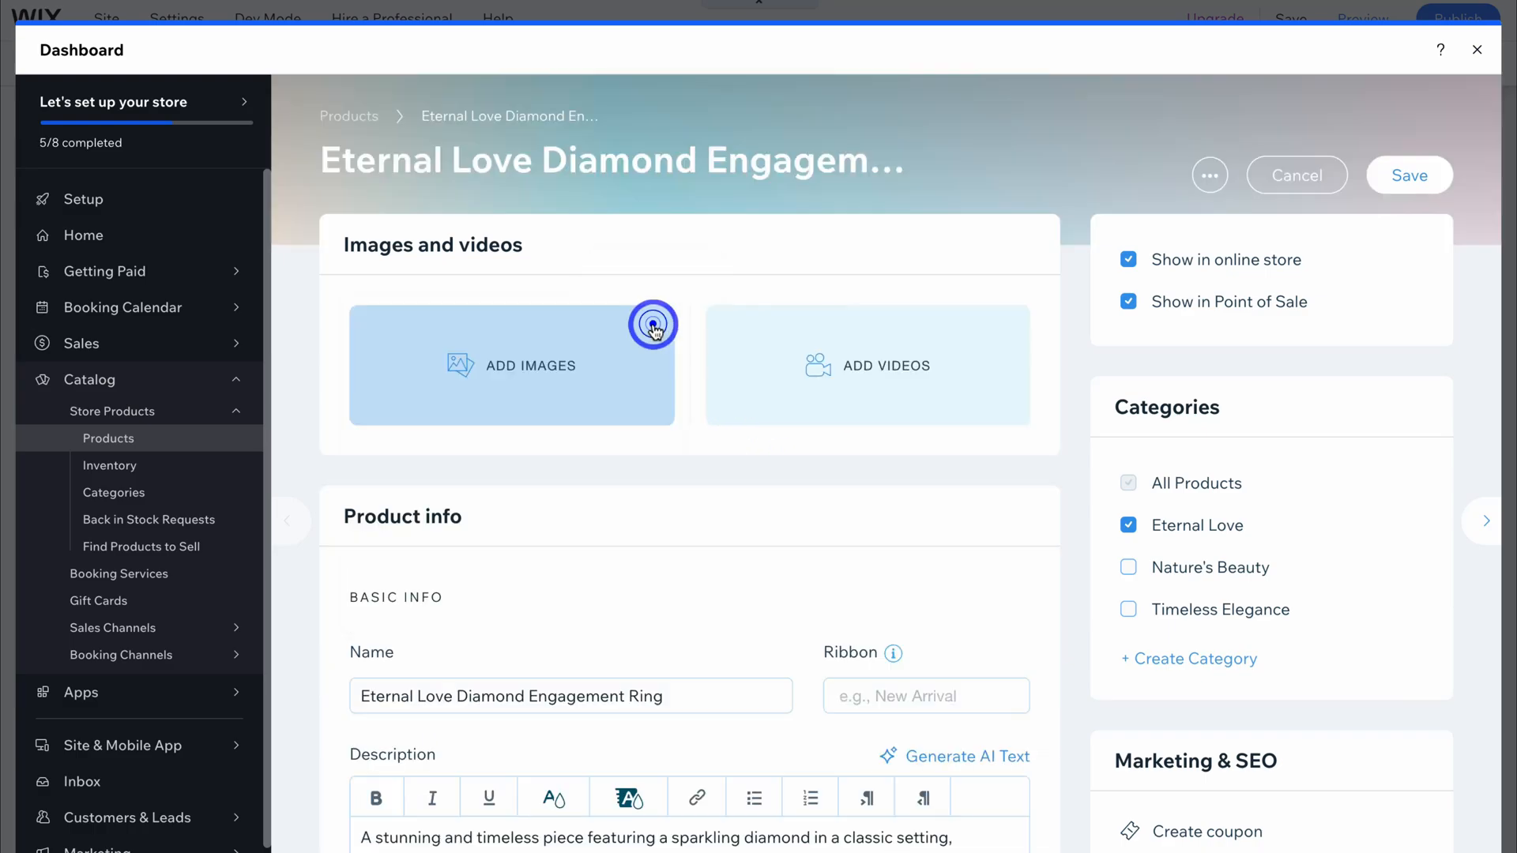
# - Upload the images Vertical Bar Necklace 1, 2, 3 and 4 from the computer for the product
pyautogui.click(505, 372)
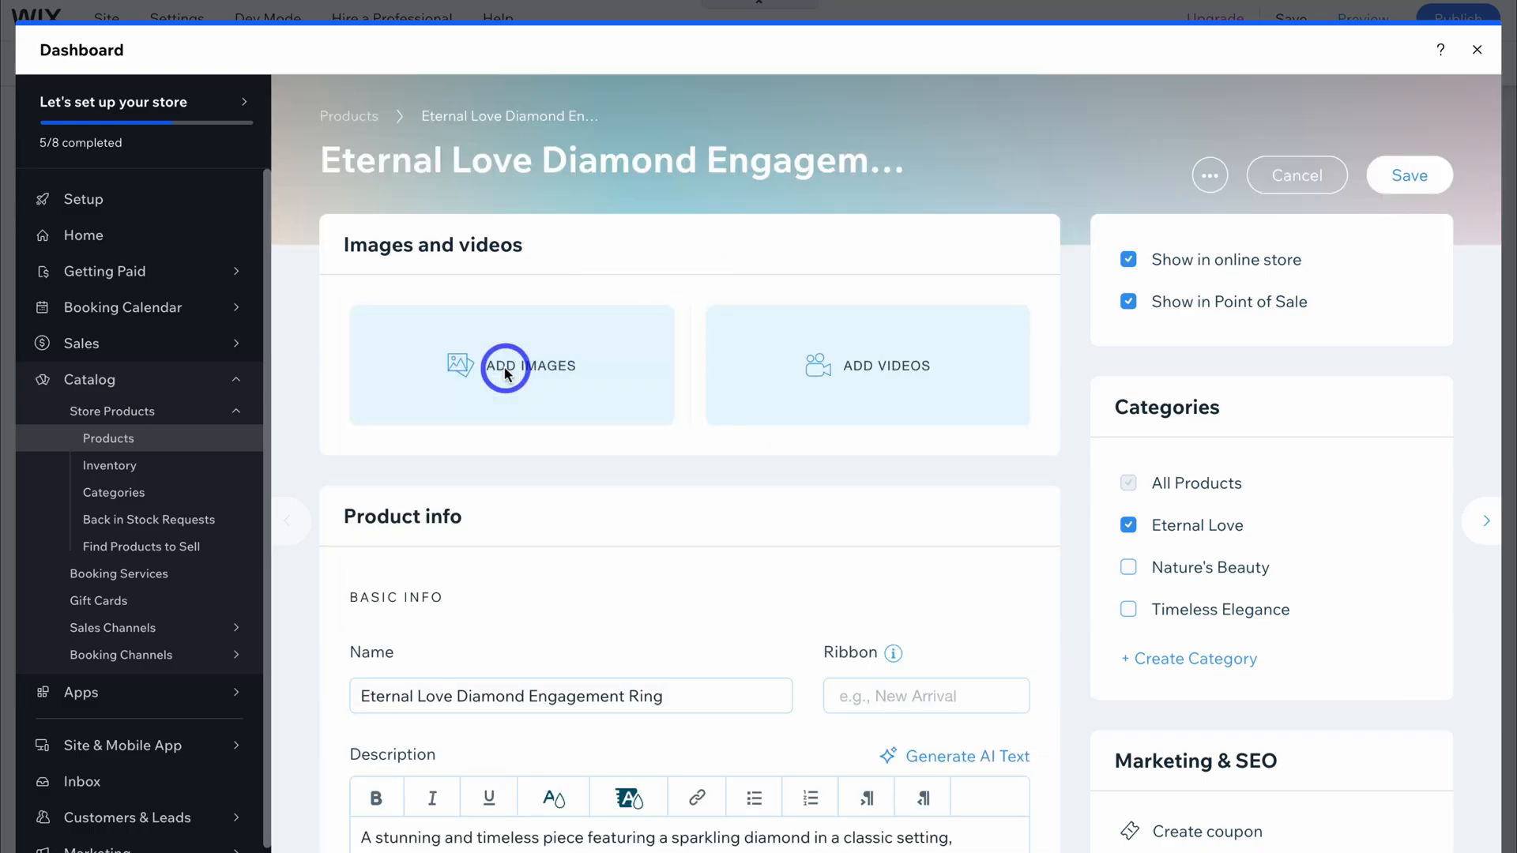
pyautogui.click(233, 175)
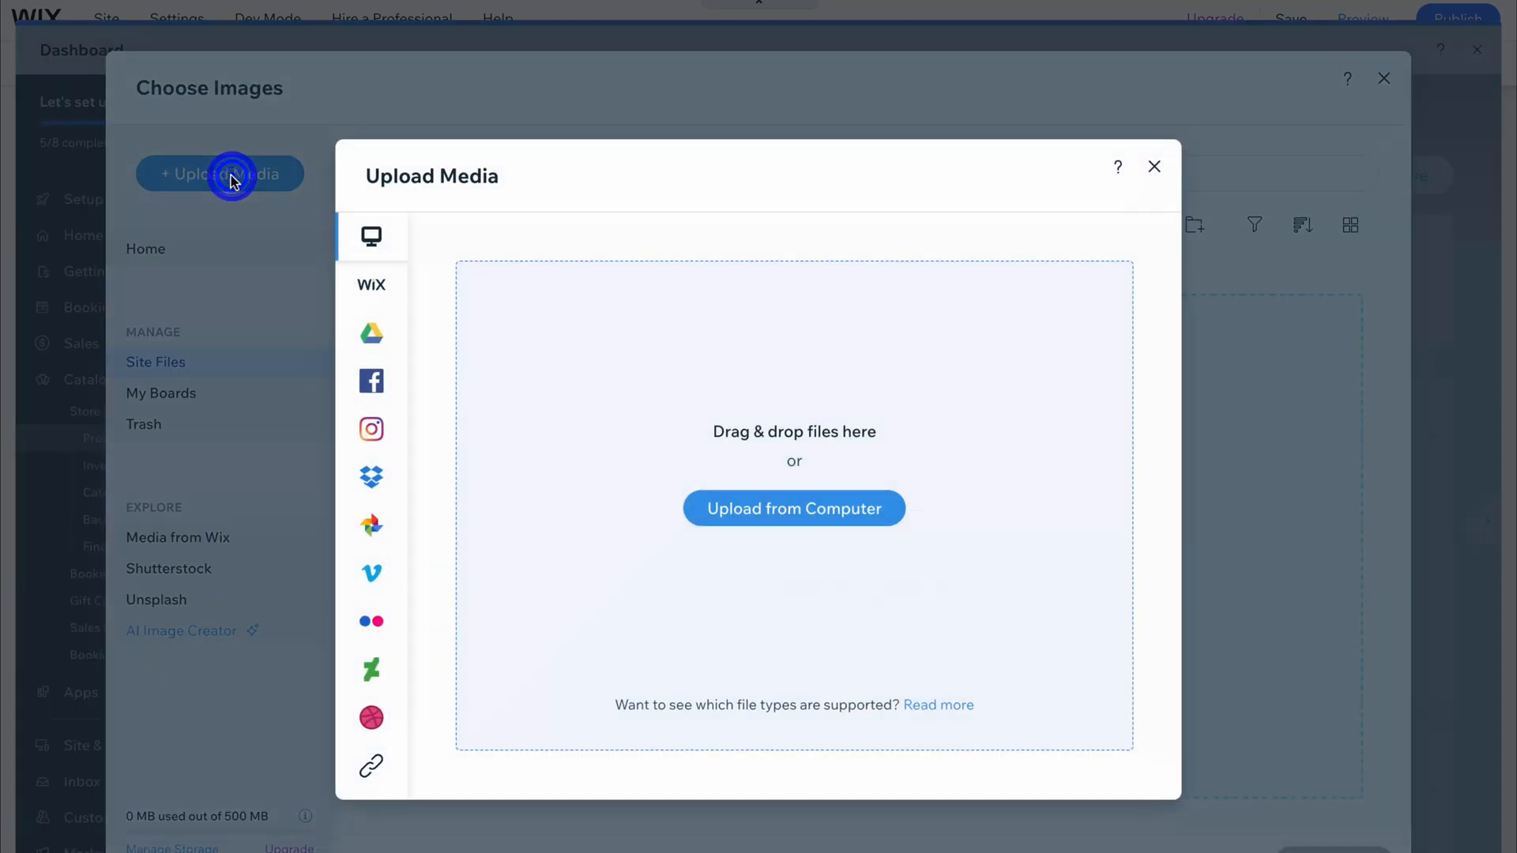
pyautogui.click(790, 510)
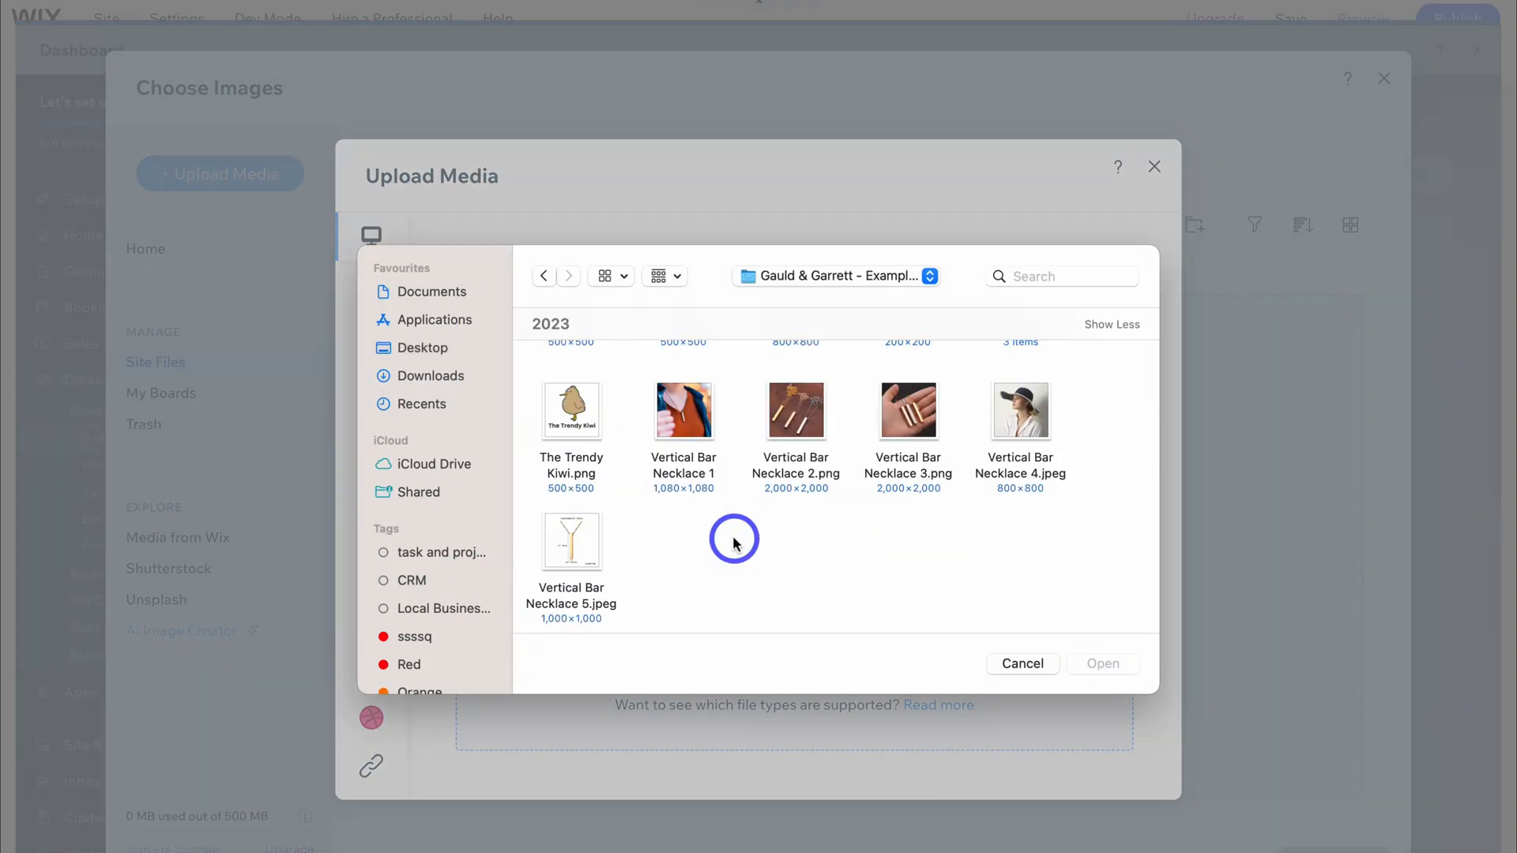
pyautogui.click(687, 431)
pyautogui.keyDown('super'); pyautogui.click(796, 426); pyautogui.keyUp('super')
pyautogui.keyDown('super'); pyautogui.click(909, 427); pyautogui.keyUp('super')
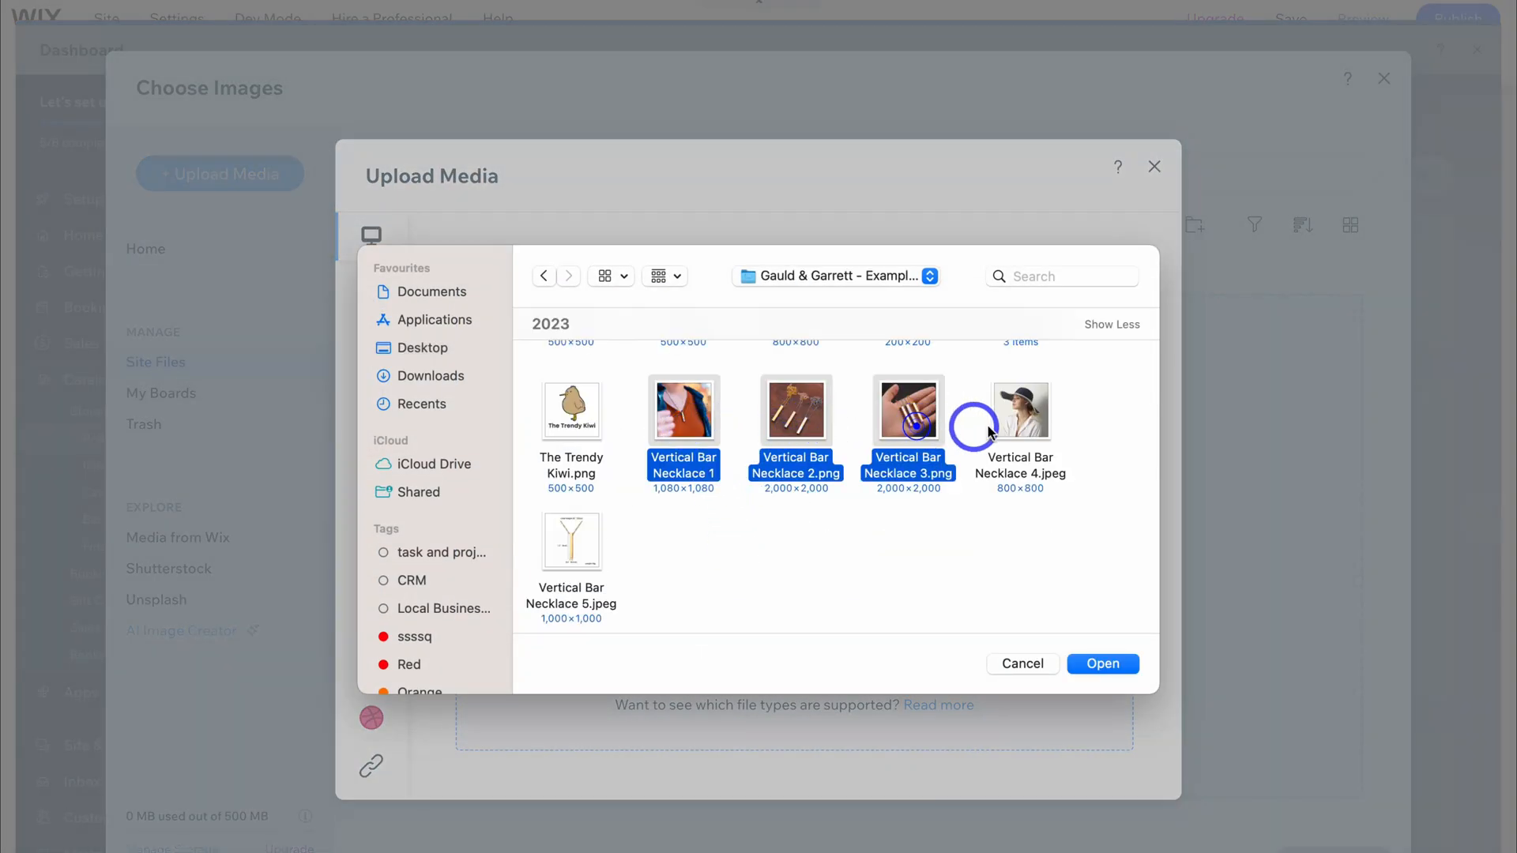
pyautogui.keyDown('super'); pyautogui.click(1012, 429); pyautogui.keyUp('super')
pyautogui.click(1105, 662)
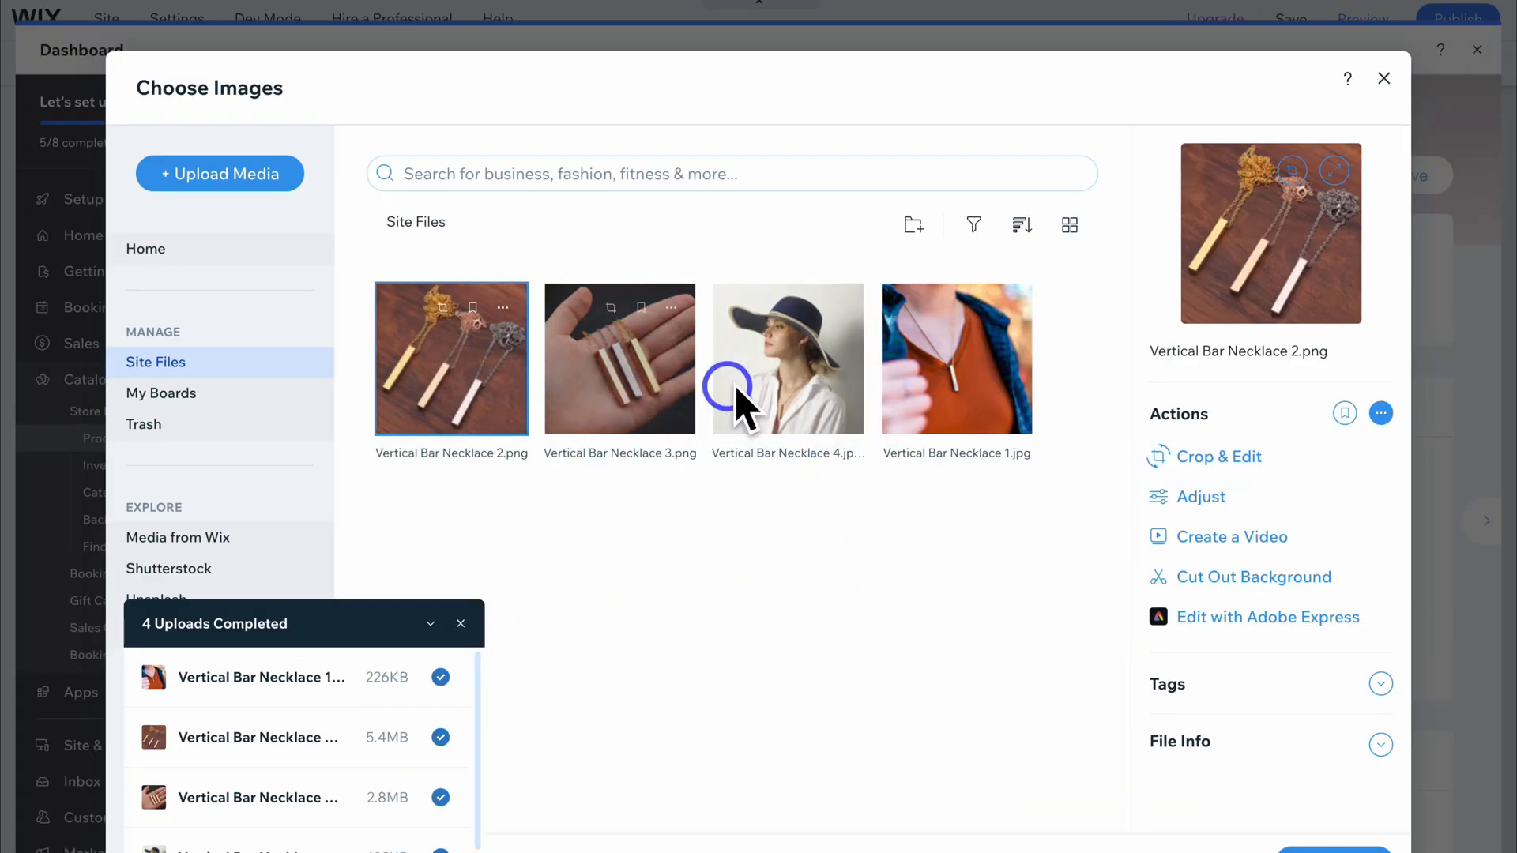
# - Check the crop and edit options for Vertical Bar Necklace 2.png, and add all four uploaded necklace images to the product
pyautogui.click(1252, 457)
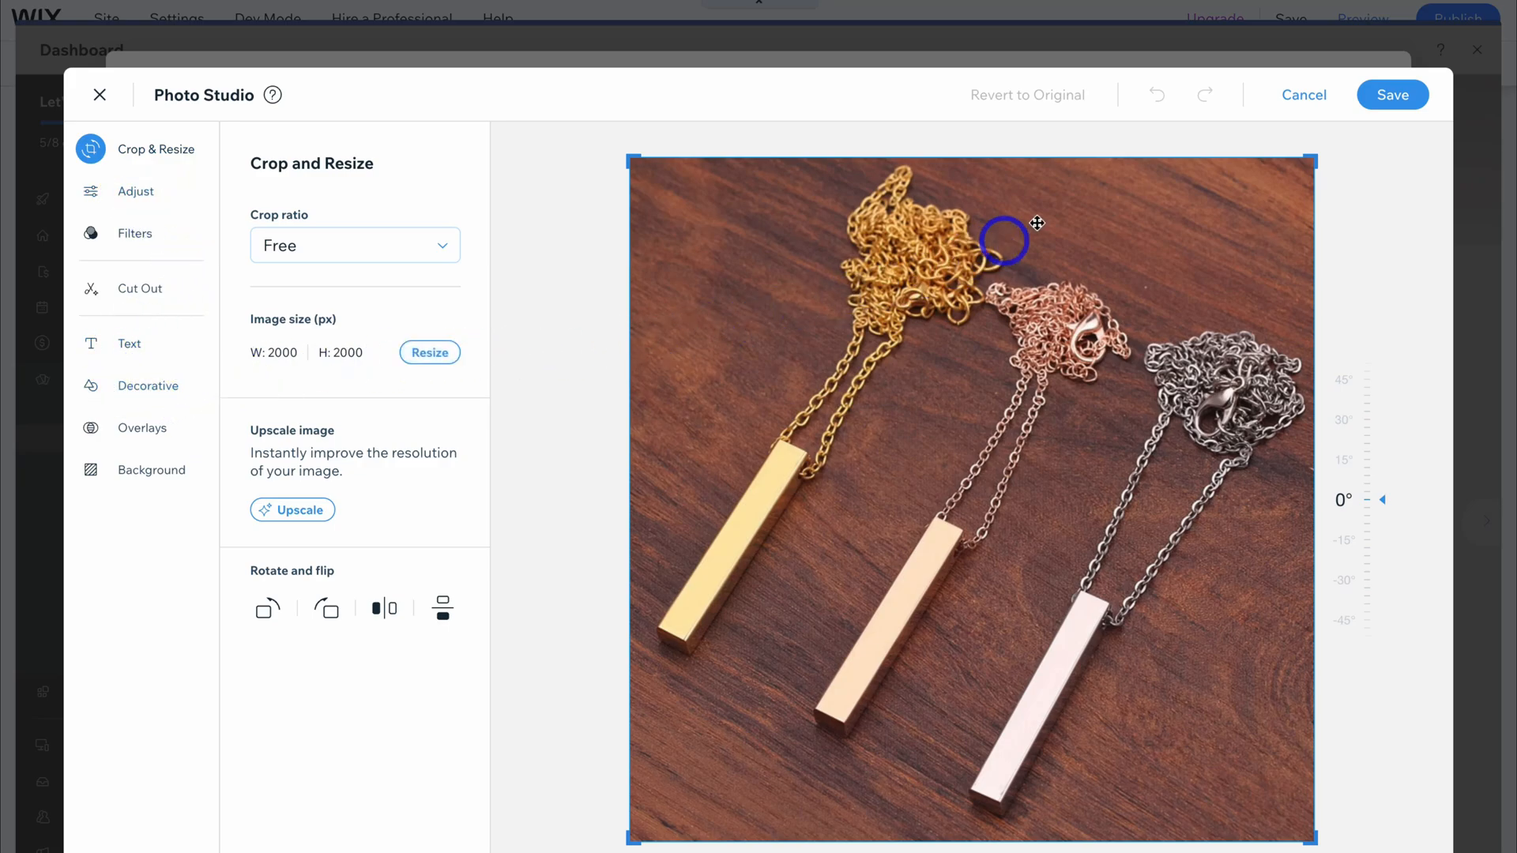
pyautogui.click(1293, 105)
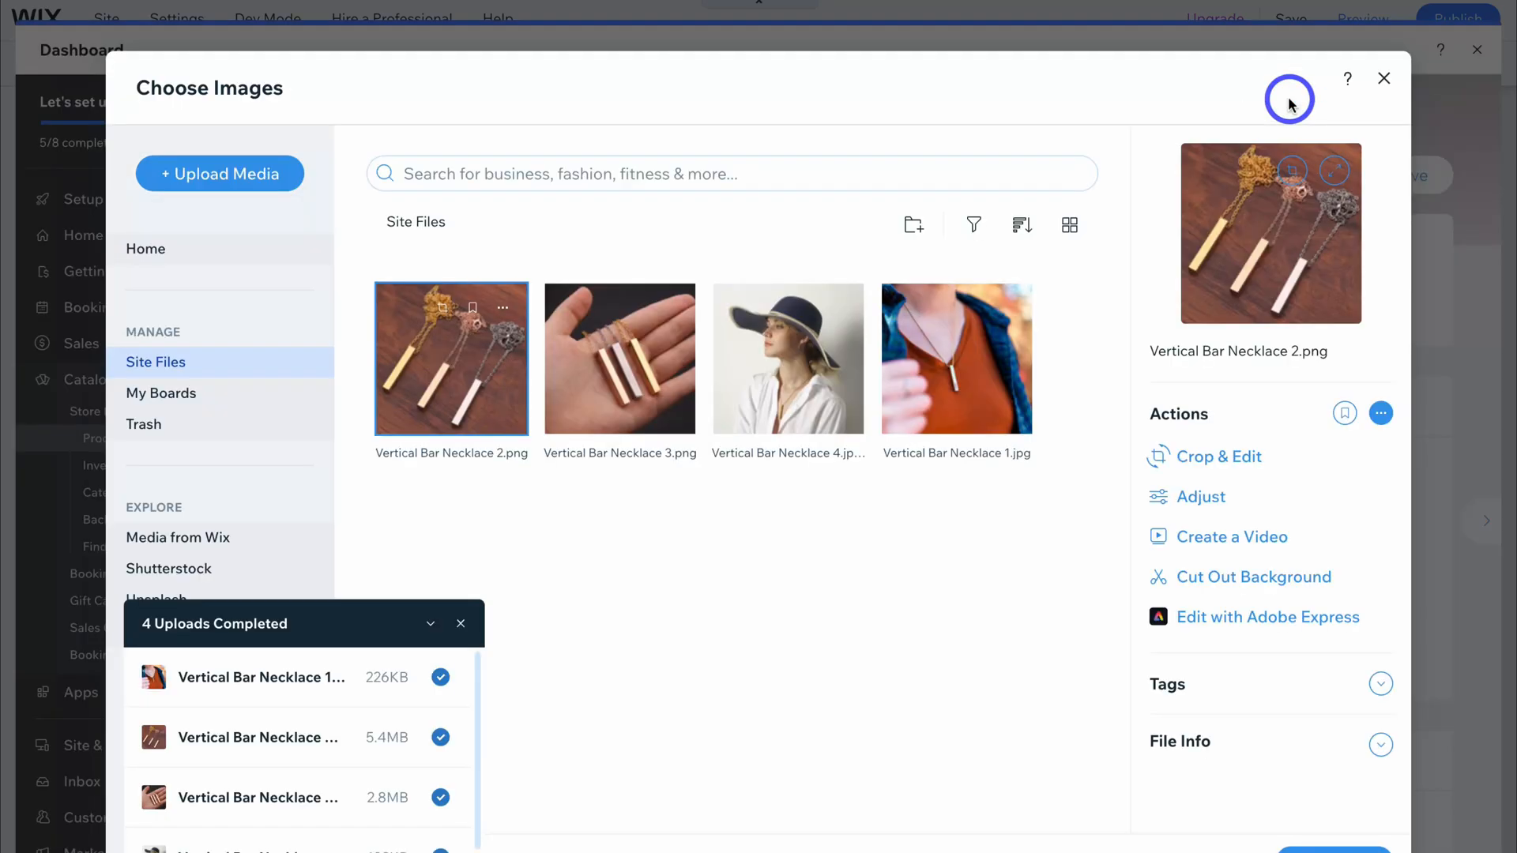
pyautogui.keyDown('shift'); pyautogui.click(620, 332); pyautogui.keyUp('shift')
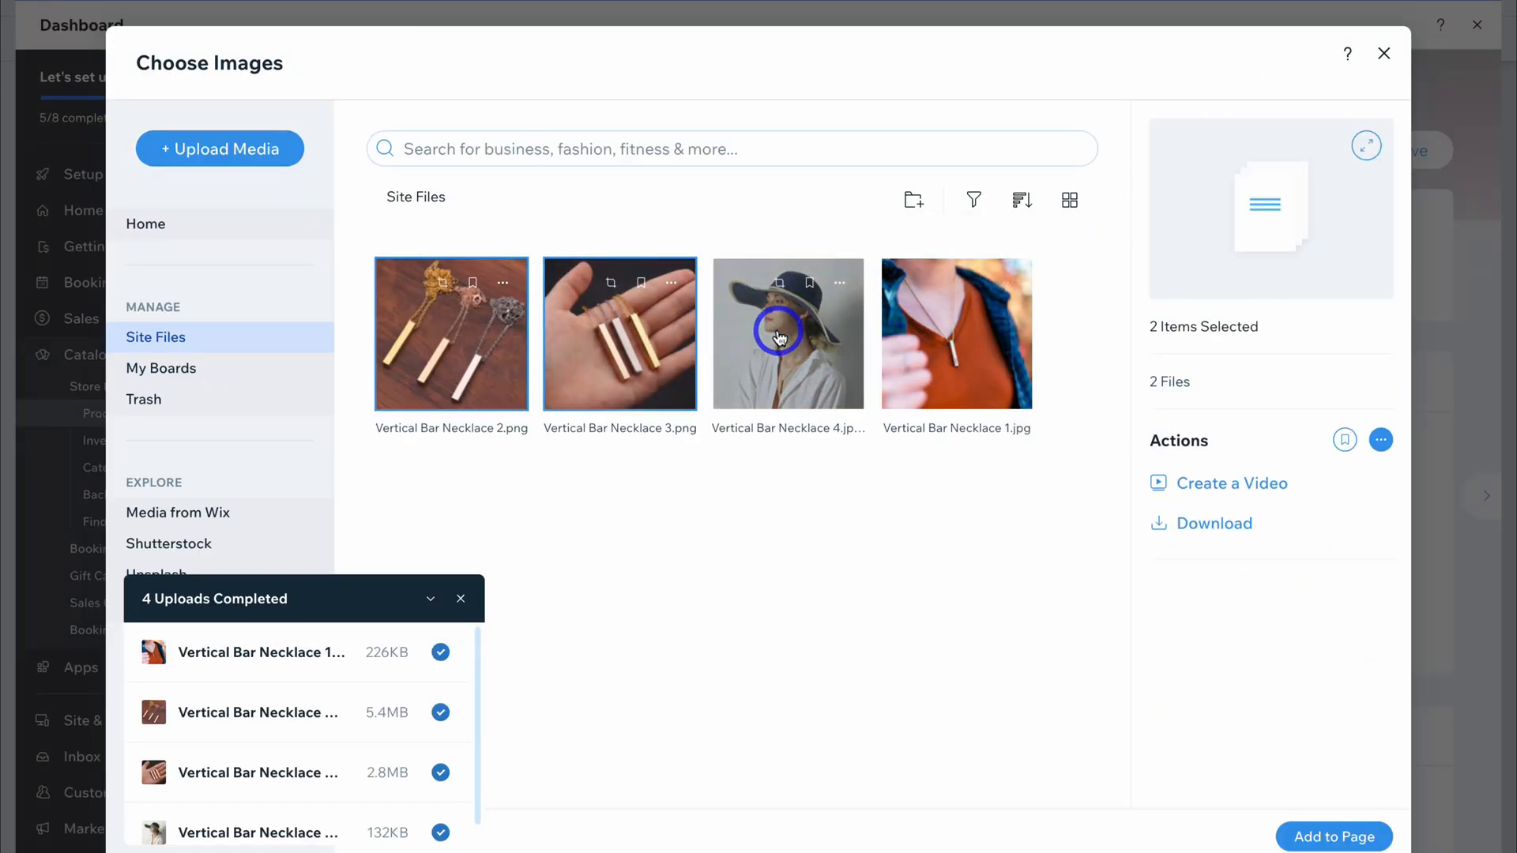
pyautogui.keyDown('shift'); pyautogui.click(788, 332); pyautogui.keyUp('shift')
pyautogui.keyDown('shift'); pyautogui.click(939, 353); pyautogui.keyUp('shift')
pyautogui.click(1335, 804)
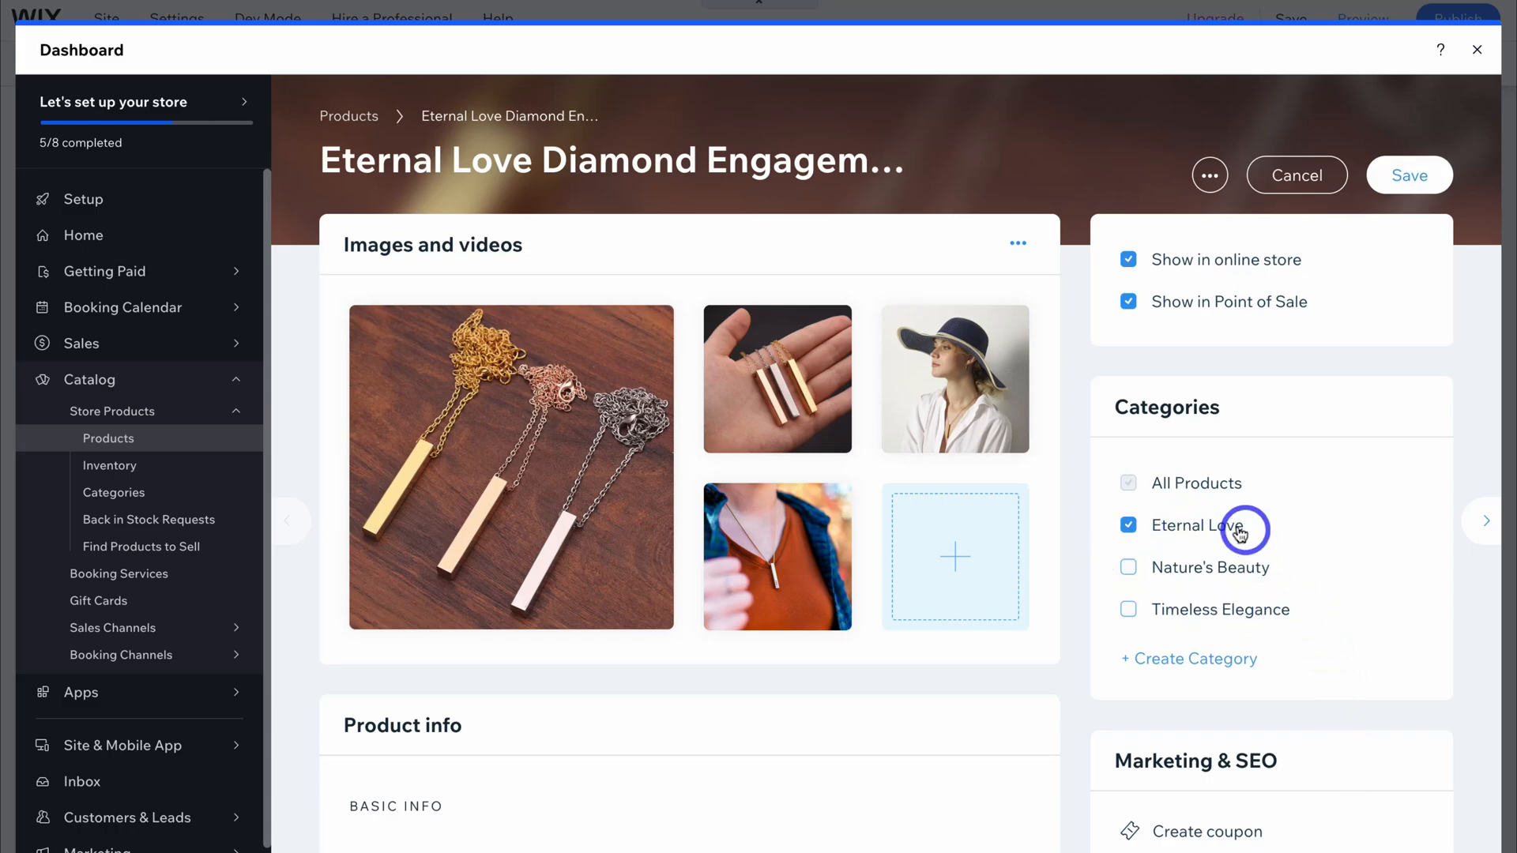
# - Create the category "Woman's Necklaces" for the product and remove the product from the Eternal Love category
pyautogui.click(1181, 662)
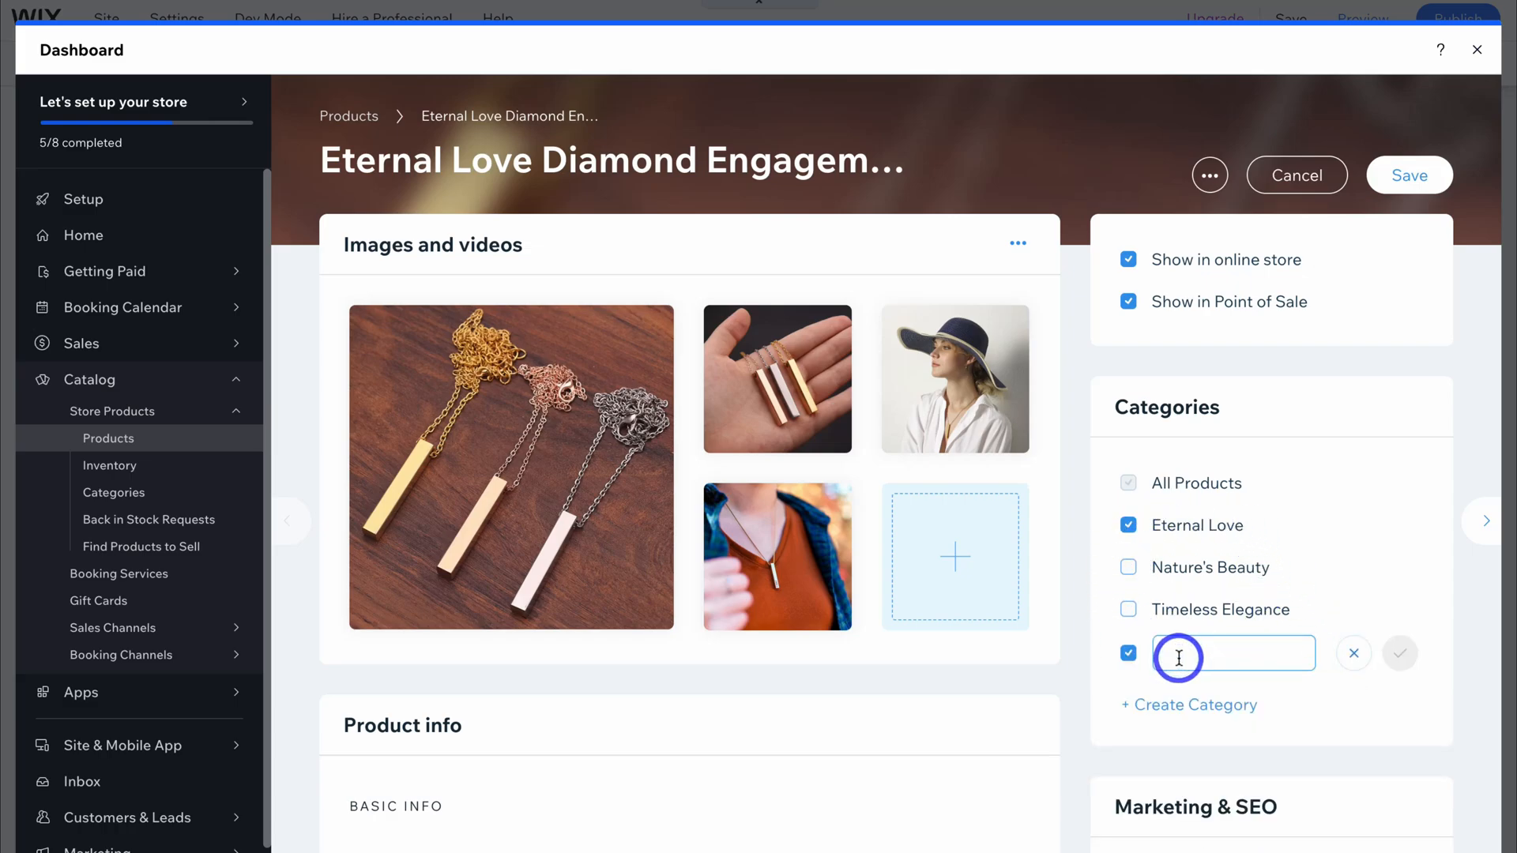
pyautogui.write("Woman's Necklaces")
pyautogui.press('Return')
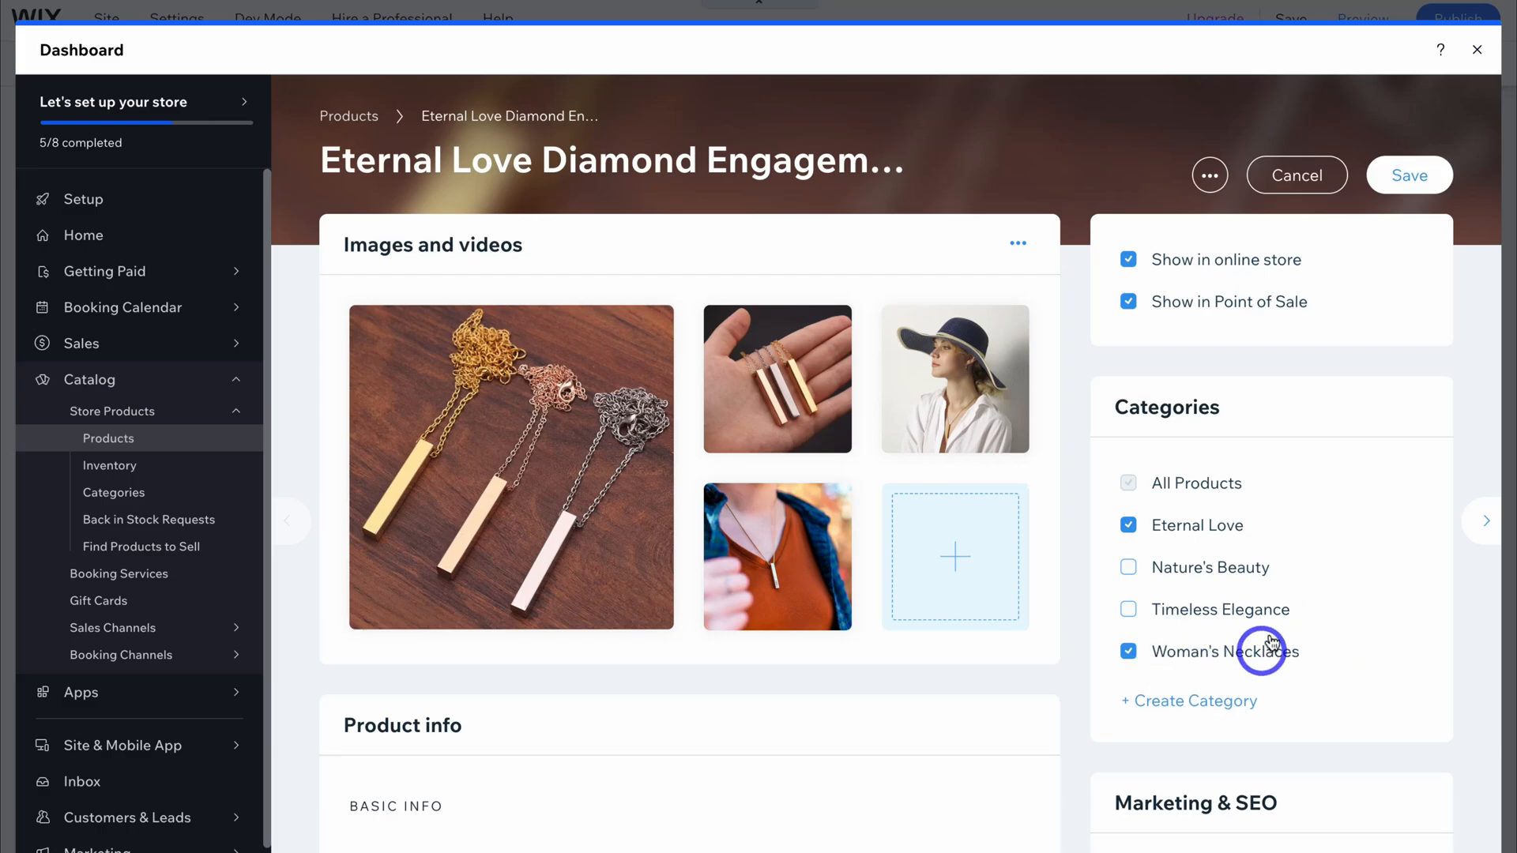
pyautogui.click(1128, 527)
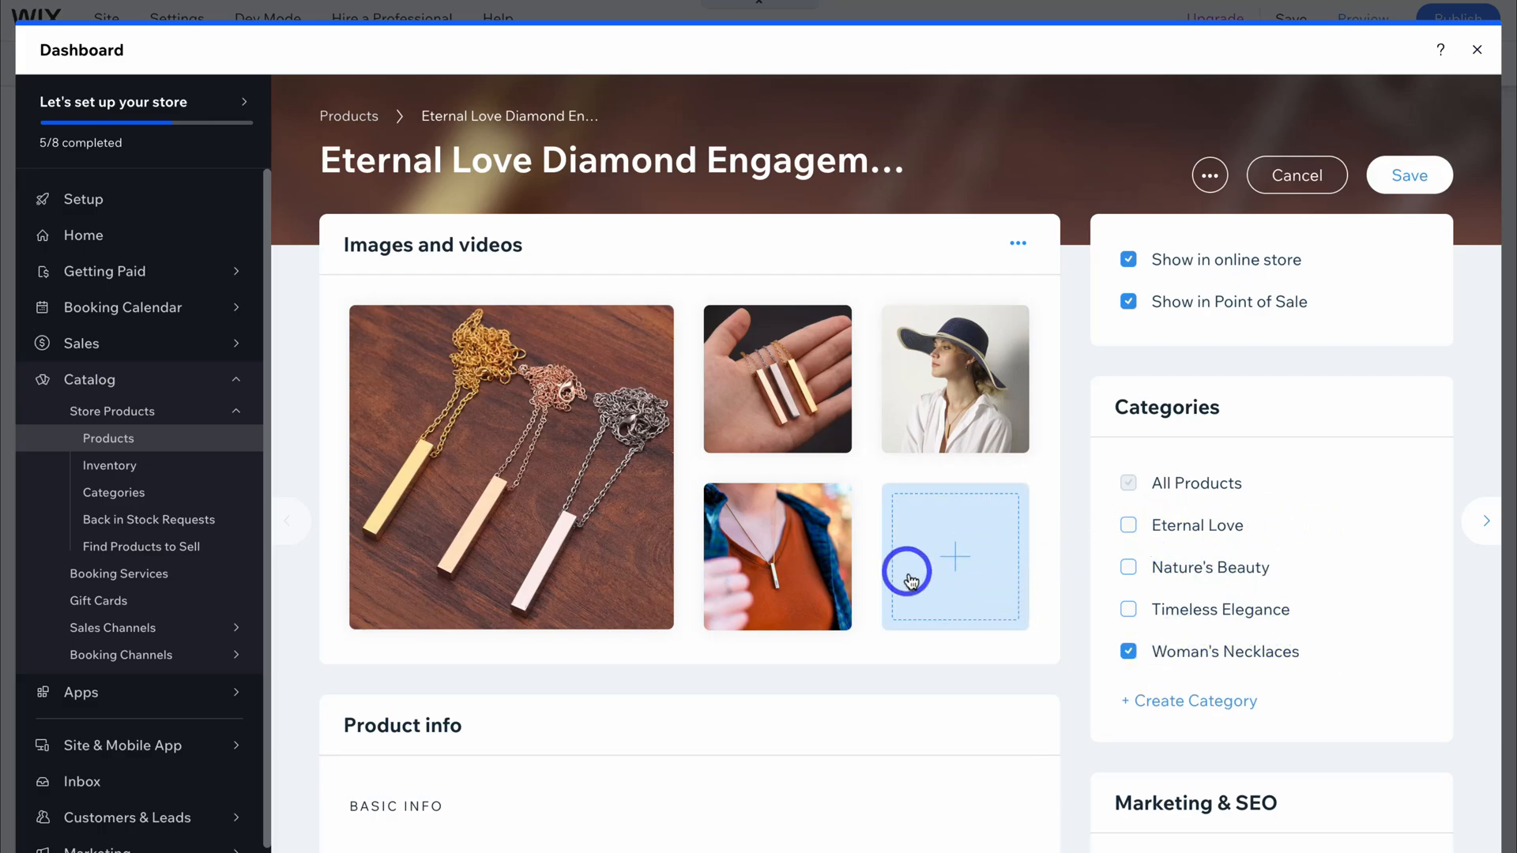
# - Name the product "Woman's Vertical Bar Necklace", give it the ribbon "New Arrival", and replace the description with text about the vertical necklace
pyautogui.scroll(-5, 904, 567)
pyautogui.scroll(-2, 916, 581)
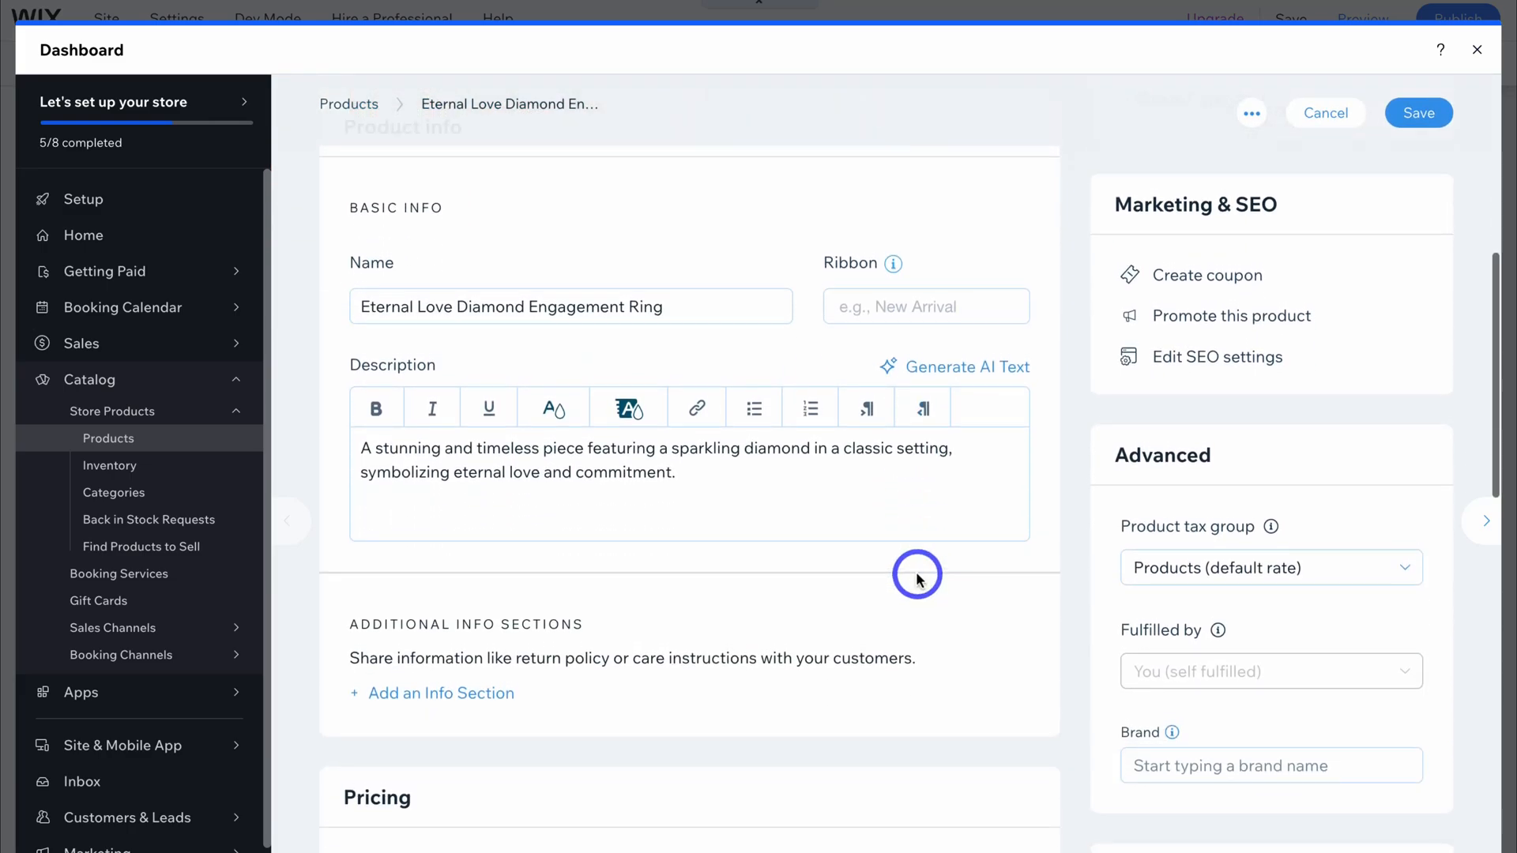
pyautogui.scroll(1, 911, 572)
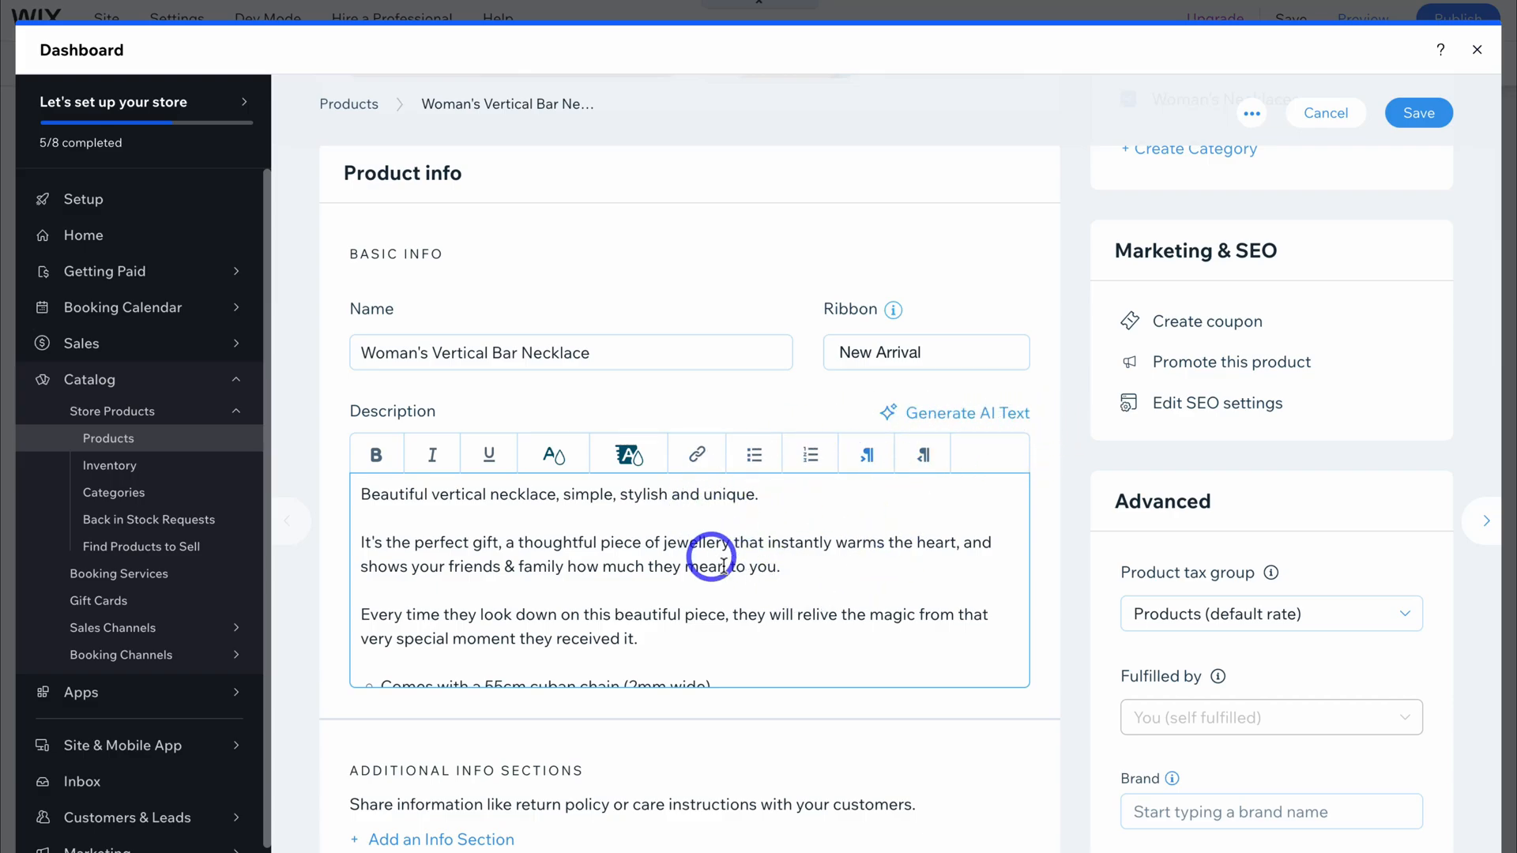
pyautogui.scroll(-10, 774, 565)
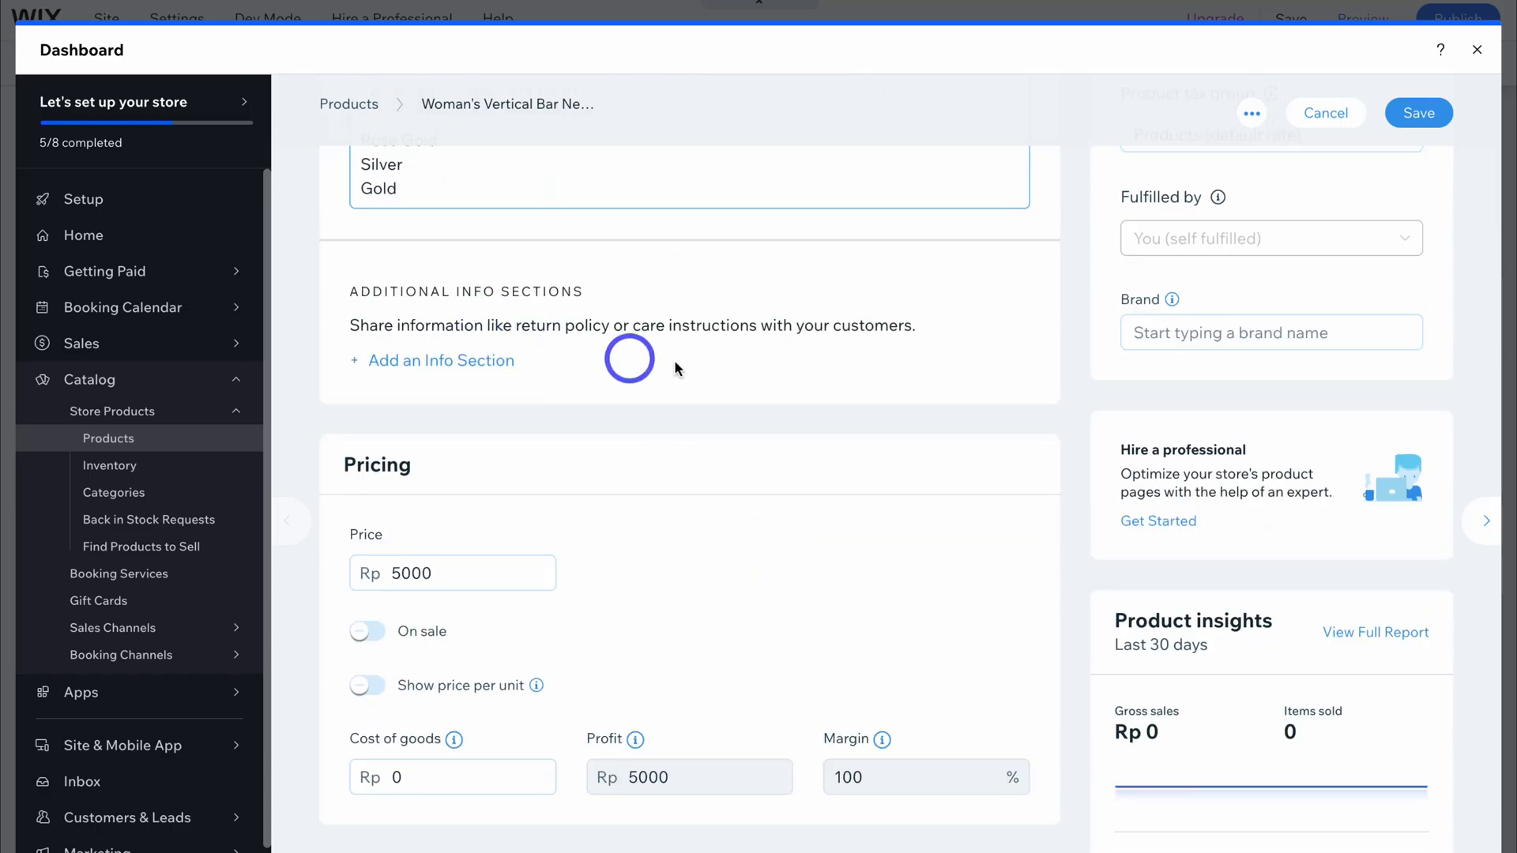
# - Review the product's pricing, custom text, product options, inventory and shipping, pre-order and subscription sections
pyautogui.scroll(-4, 859, 391)
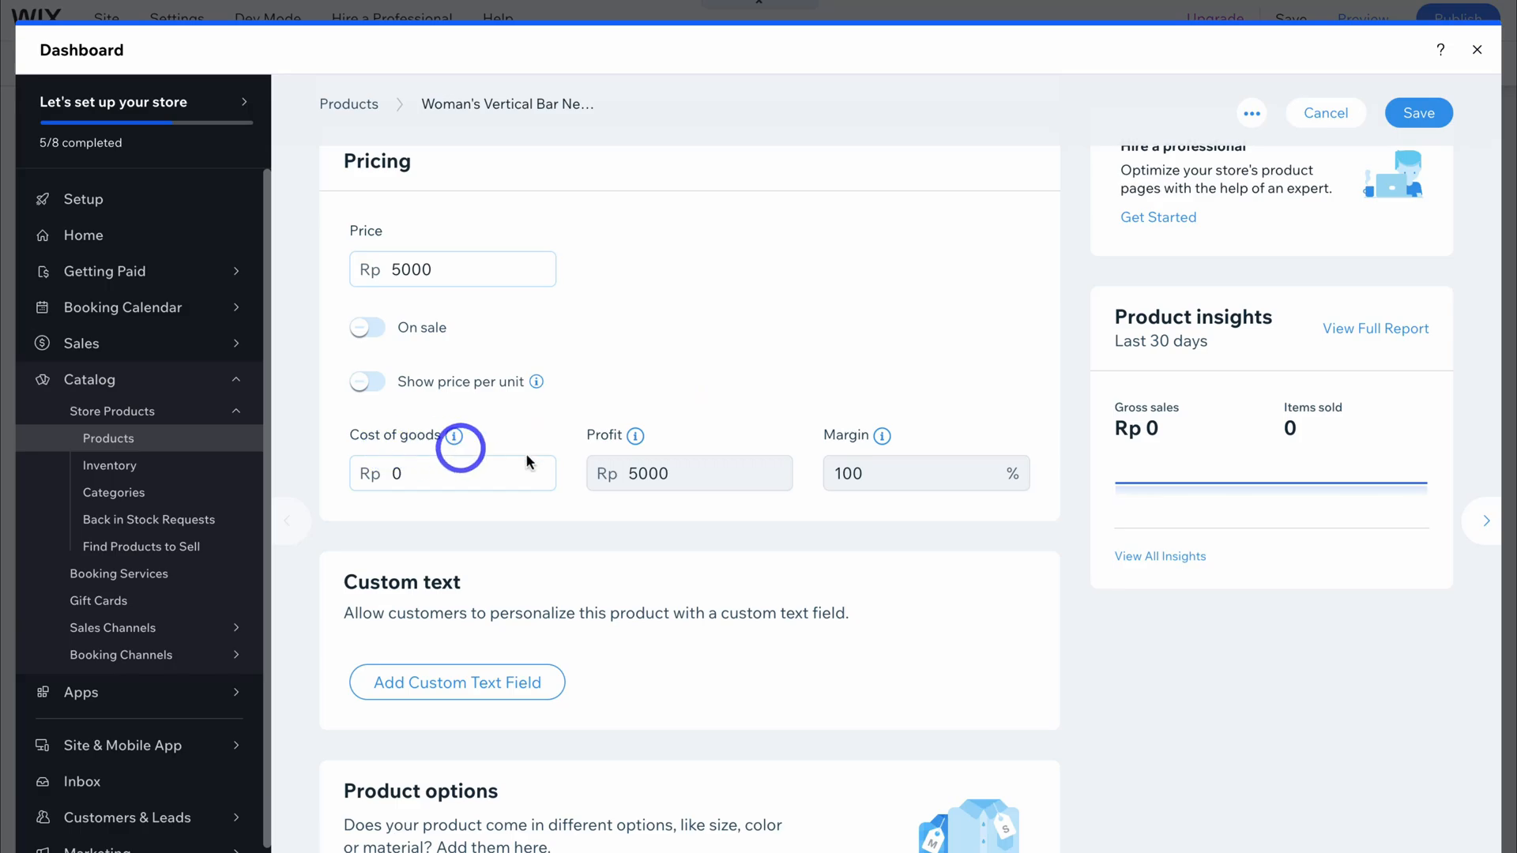
pyautogui.scroll(-3, 630, 372)
pyautogui.scroll(4, 508, 328)
pyautogui.scroll(-6, 508, 332)
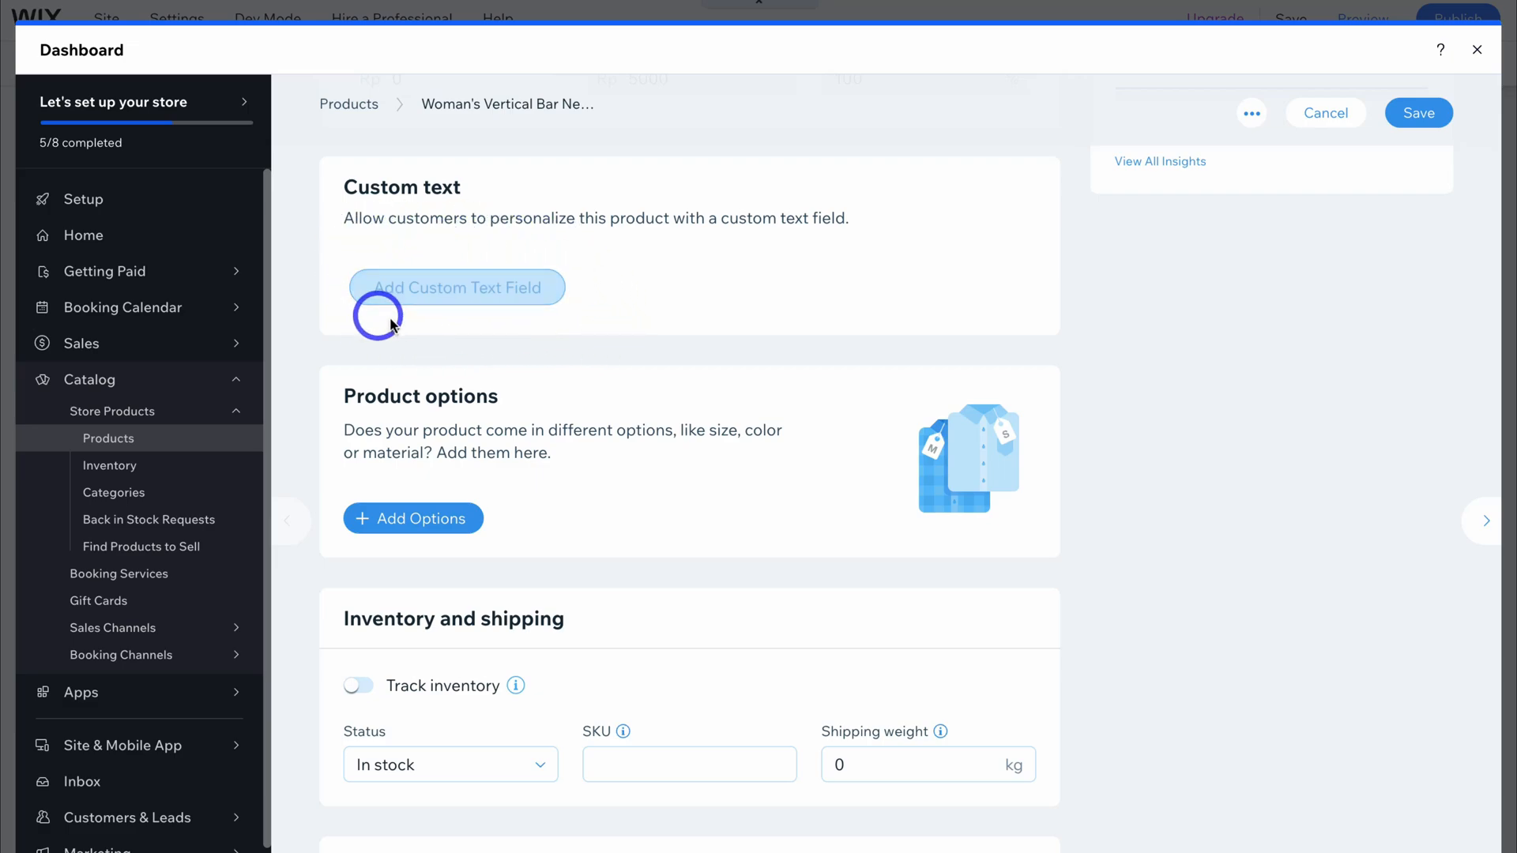
pyautogui.scroll(-3, 669, 300)
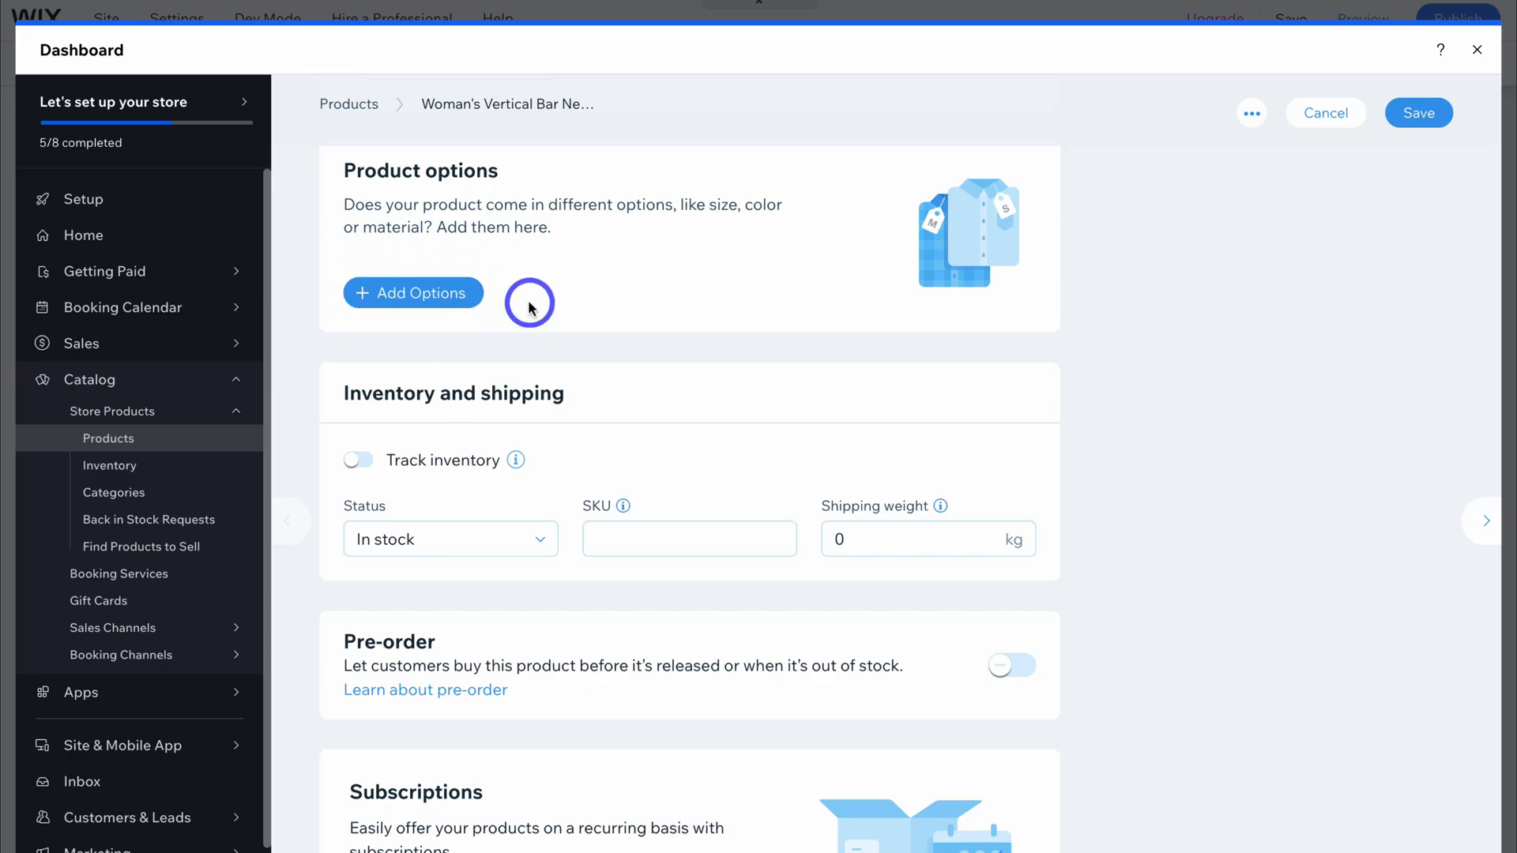
pyautogui.scroll(-2, 530, 306)
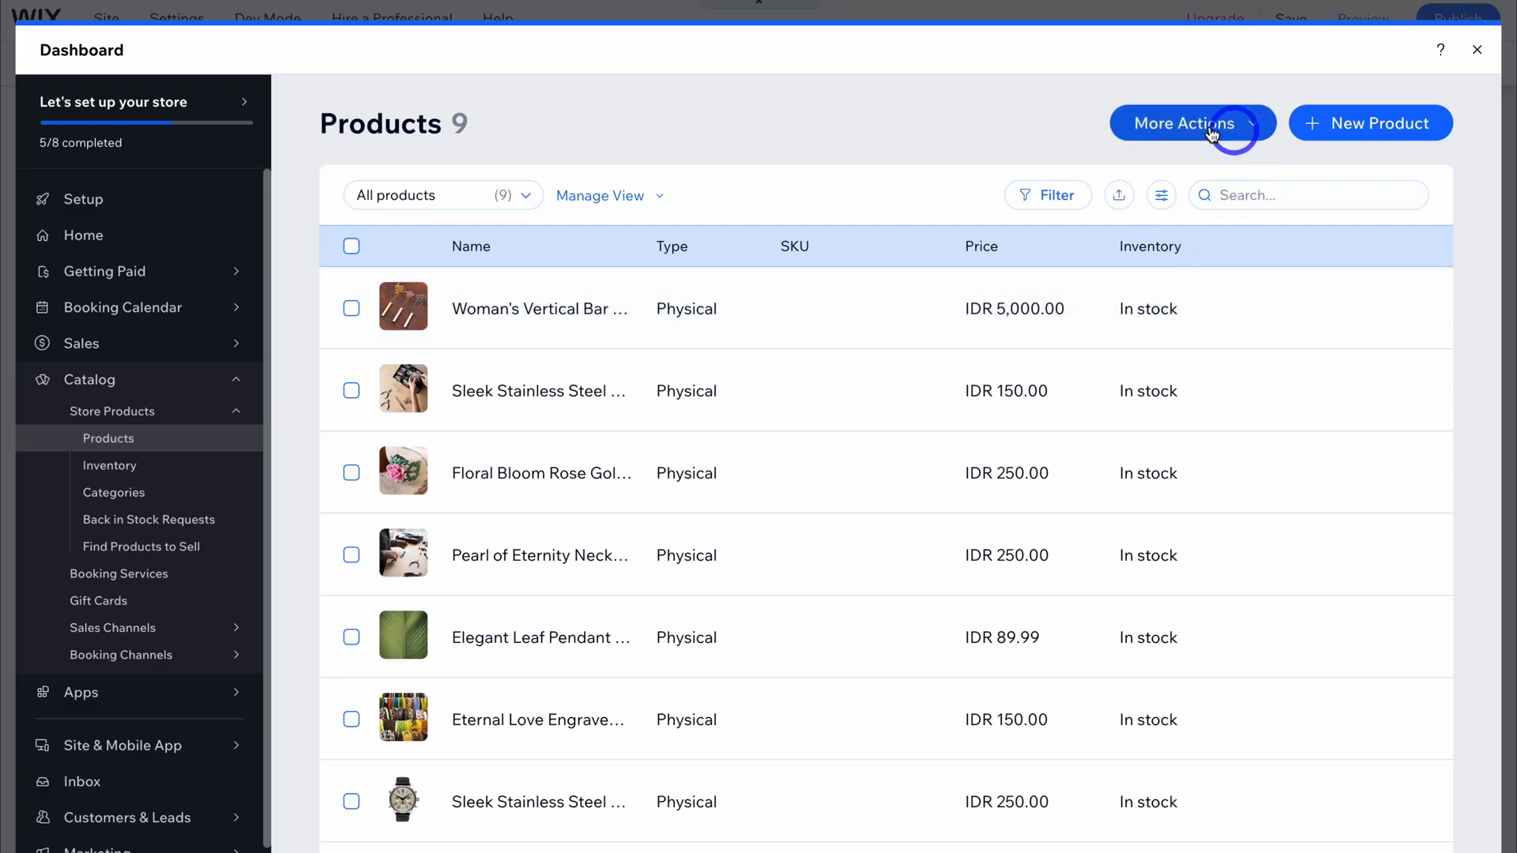
# - Check the additional product list actions and the Modalyst and Printful offers for finding products to sell, and return to the site editor
pyautogui.click(1272, 126)
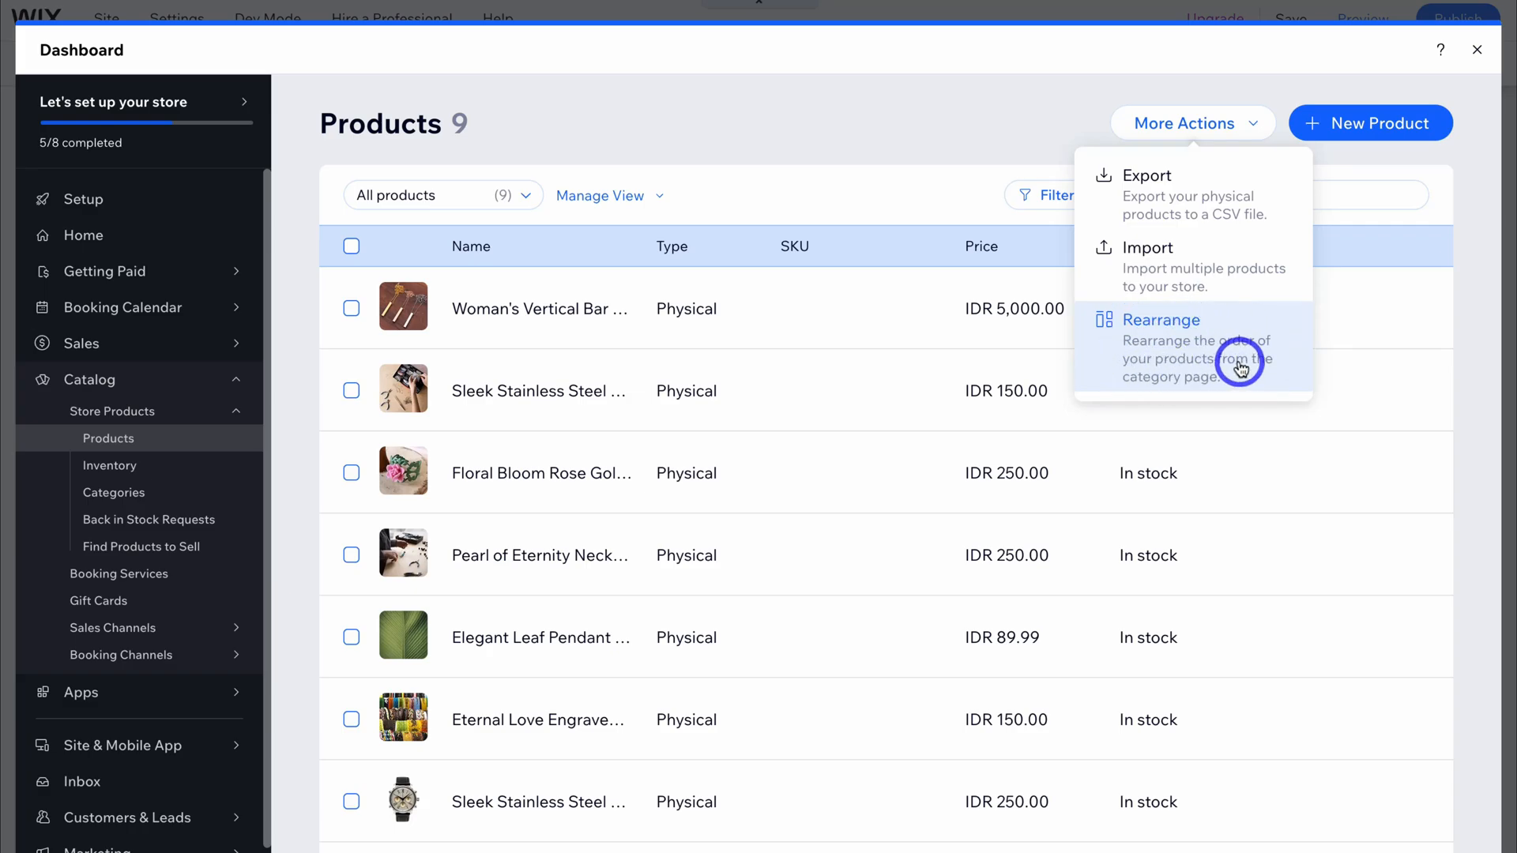
pyautogui.click(899, 176)
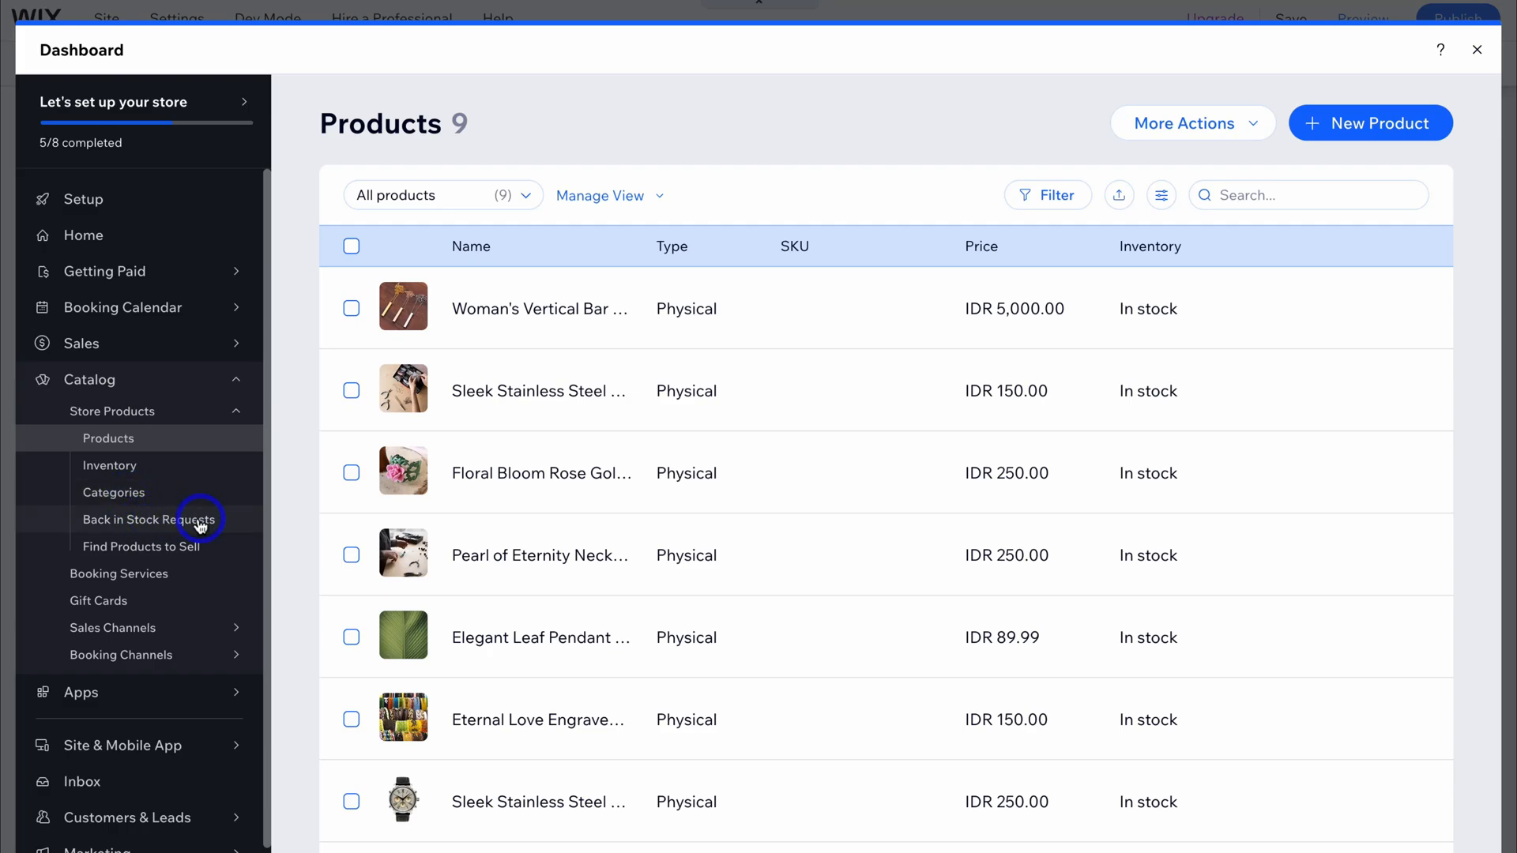
pyautogui.click(213, 551)
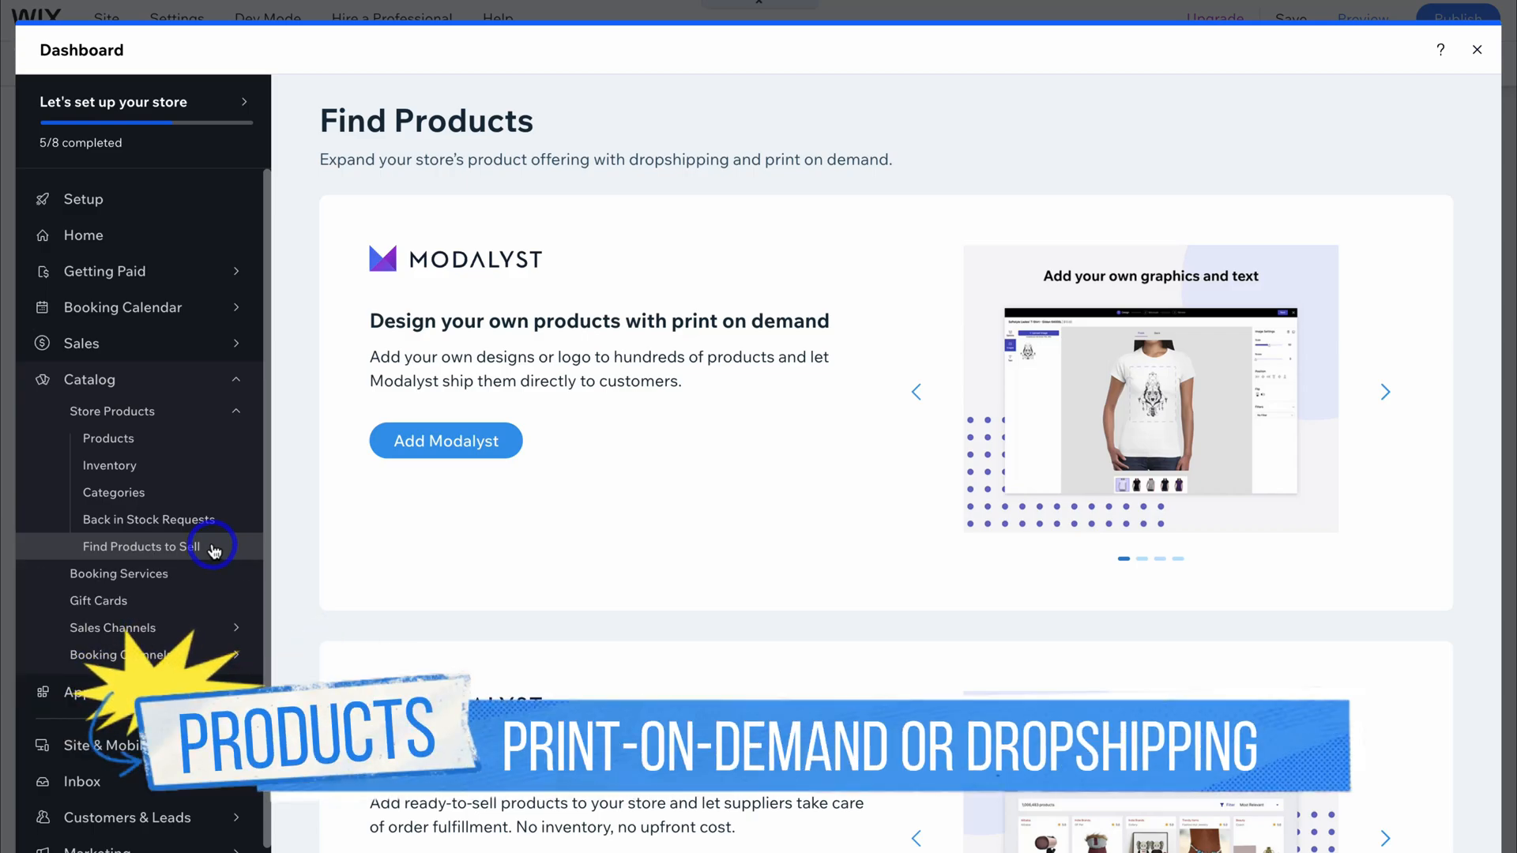
pyautogui.scroll(-7, 632, 548)
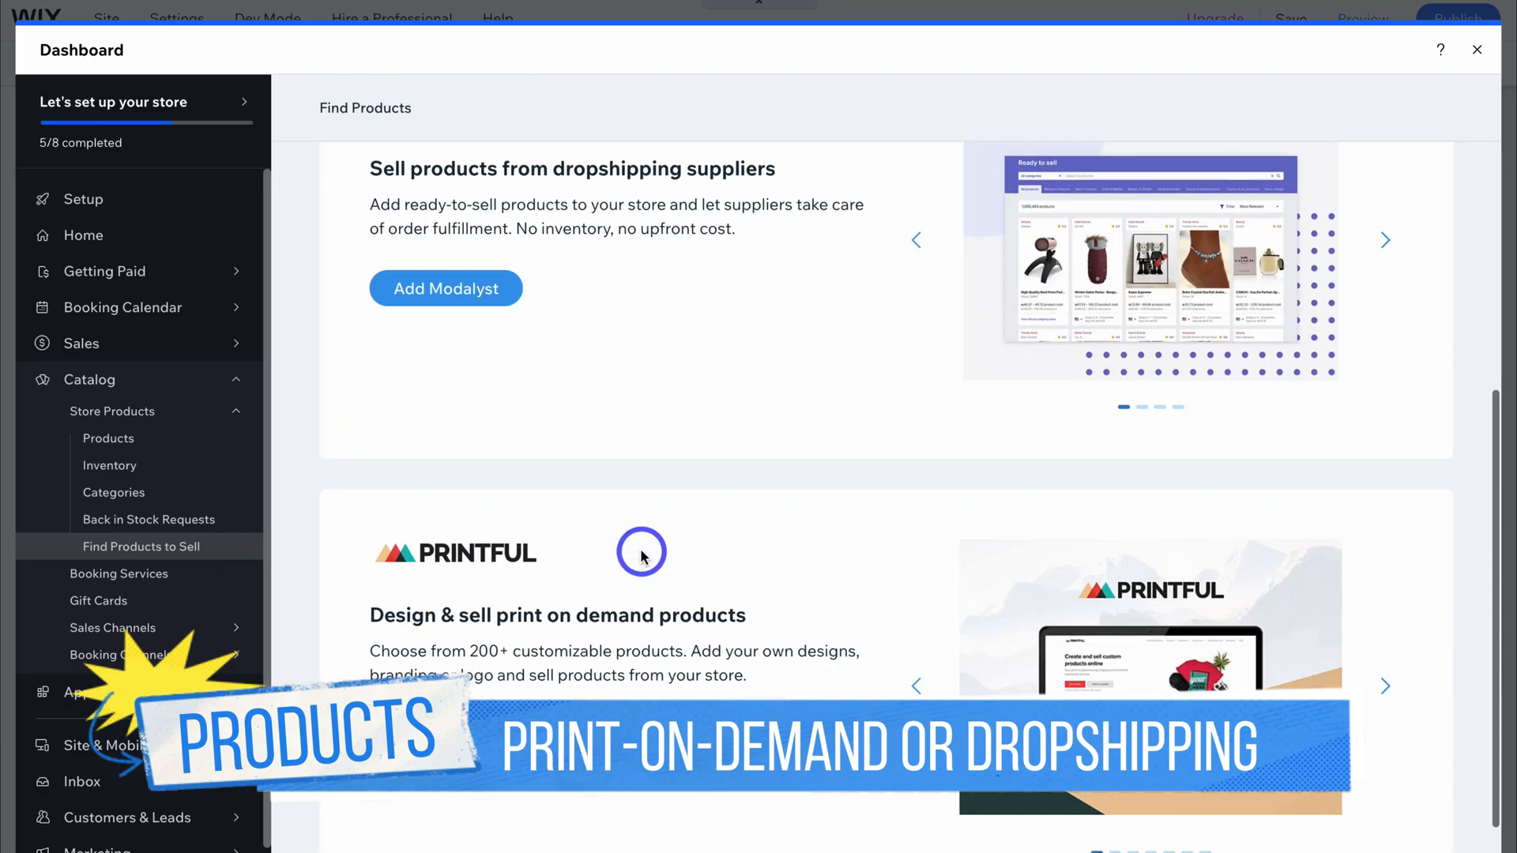
pyautogui.scroll(-1, 636, 552)
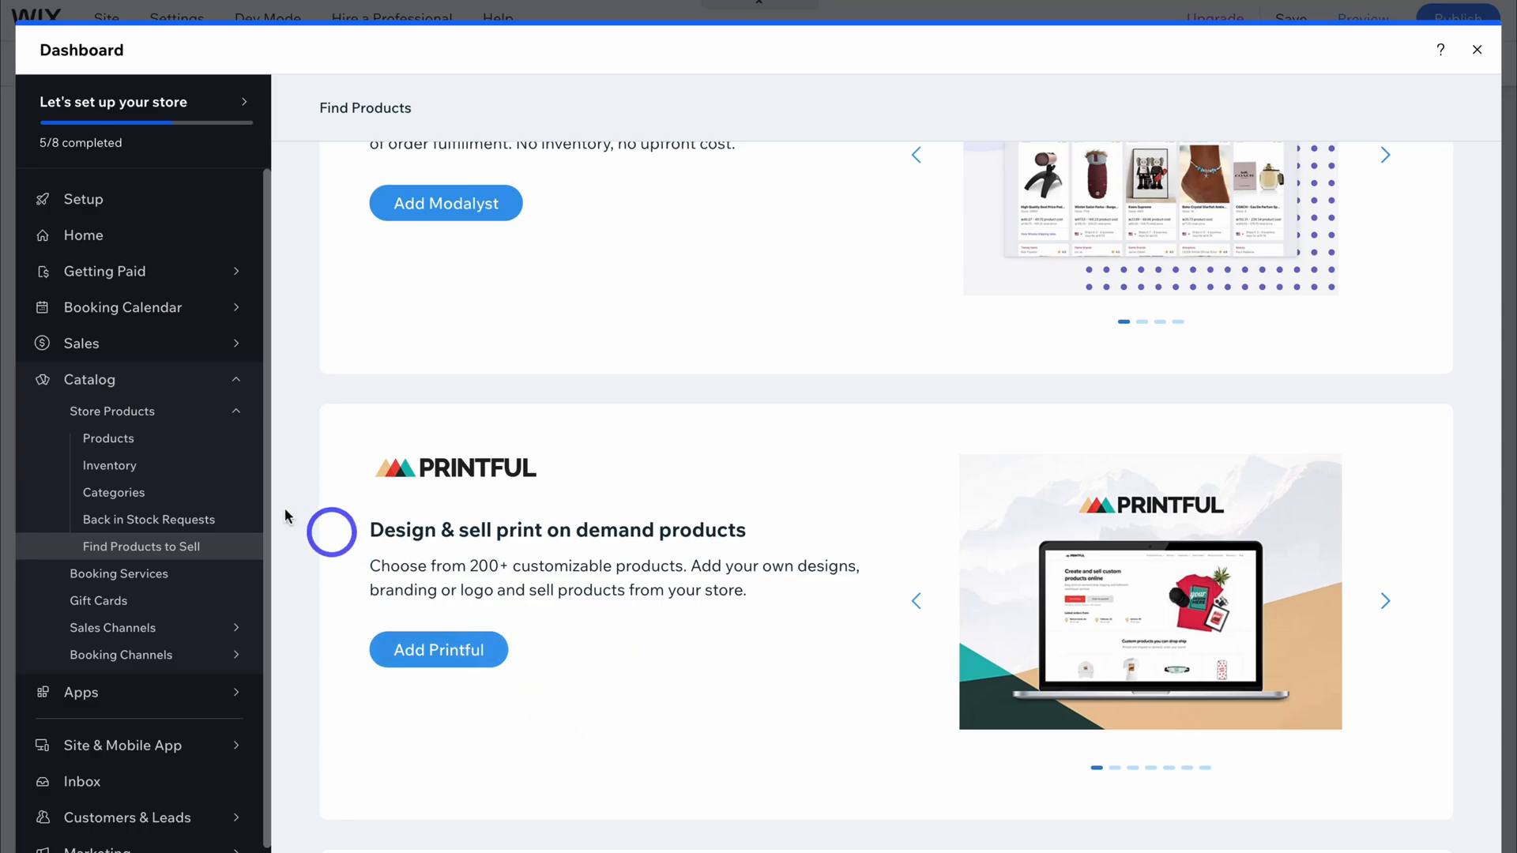
pyautogui.click(150, 439)
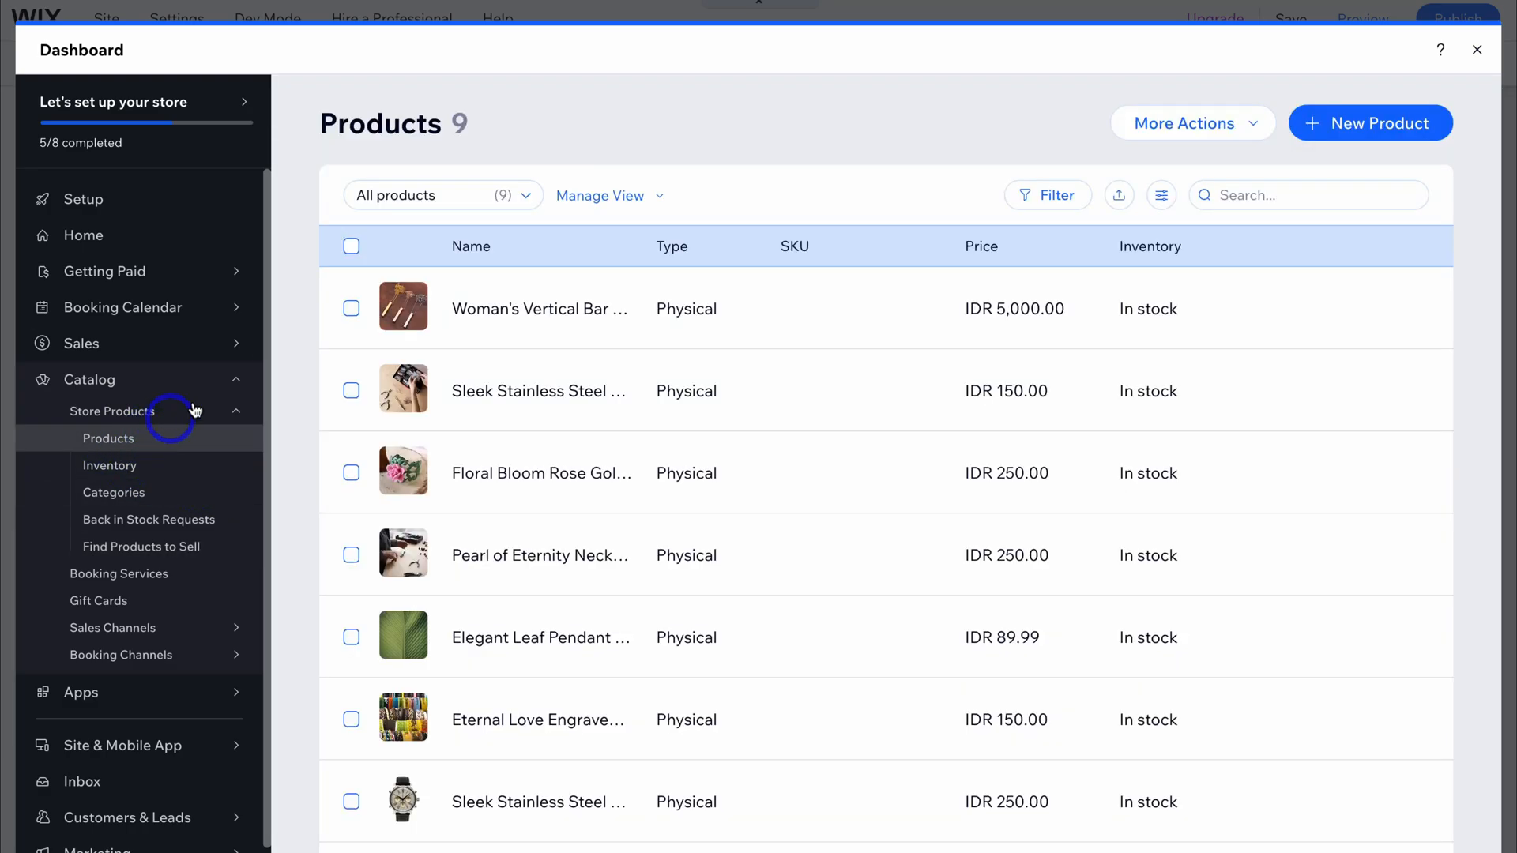
pyautogui.click(1477, 52)
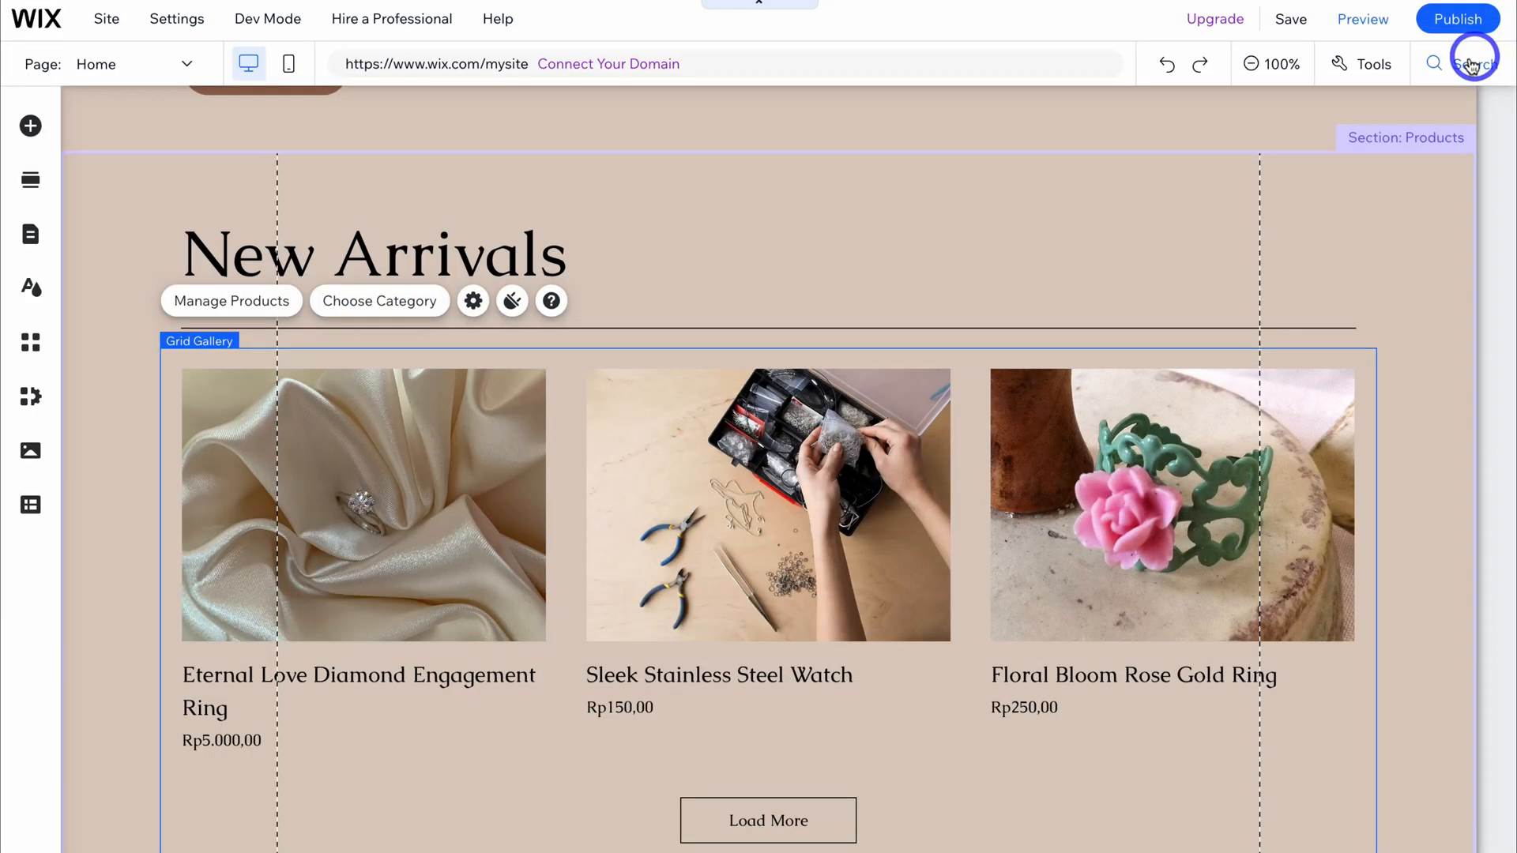
# - Choose All Products as the category for the New Arrivals grid gallery and check which product details it displays
pyautogui.click(375, 310)
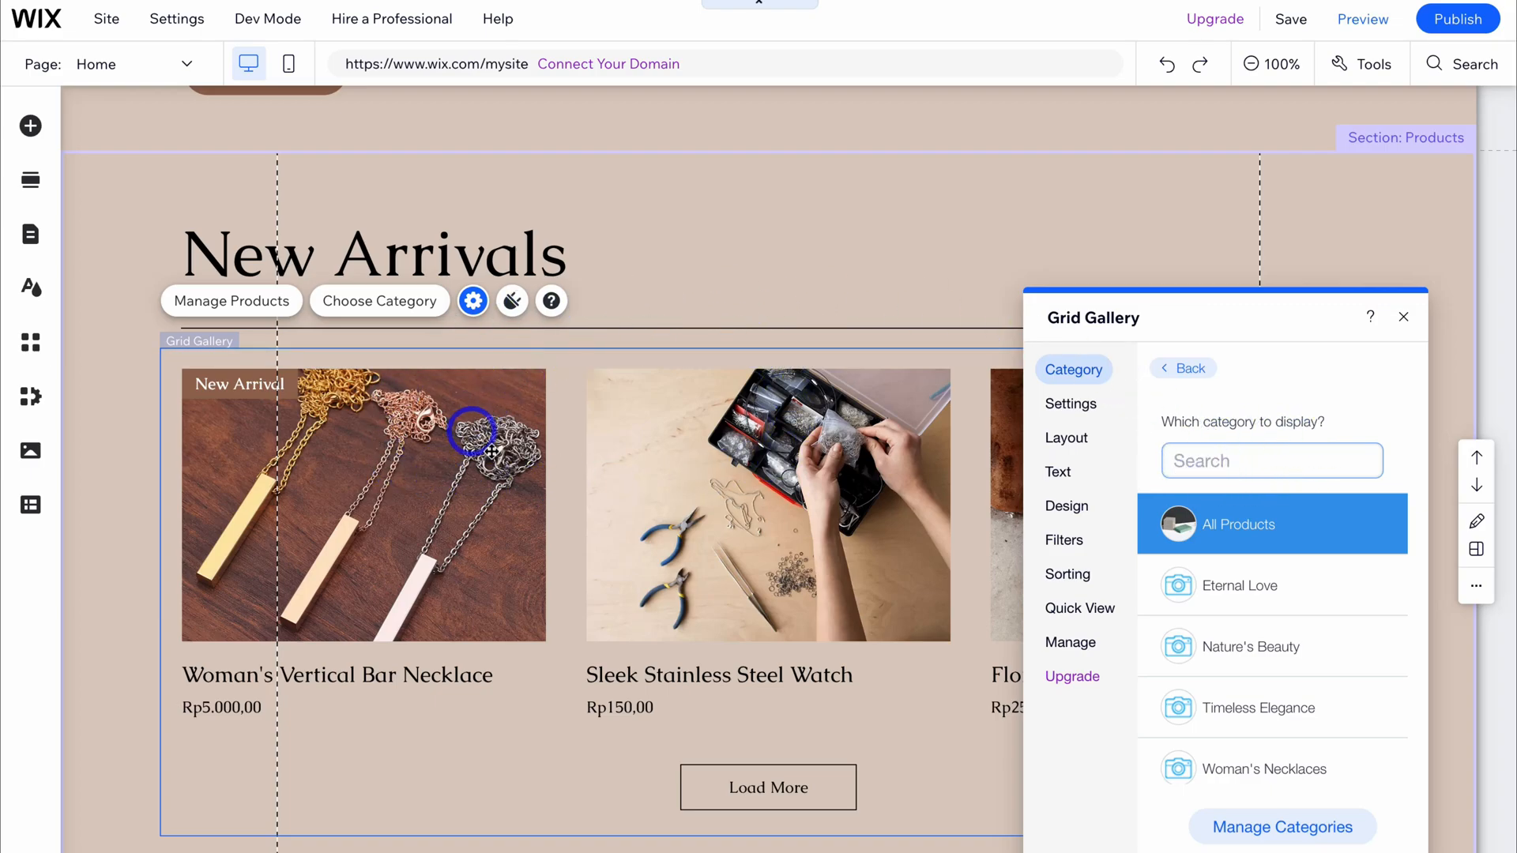
pyautogui.click(1237, 534)
pyautogui.click(1071, 409)
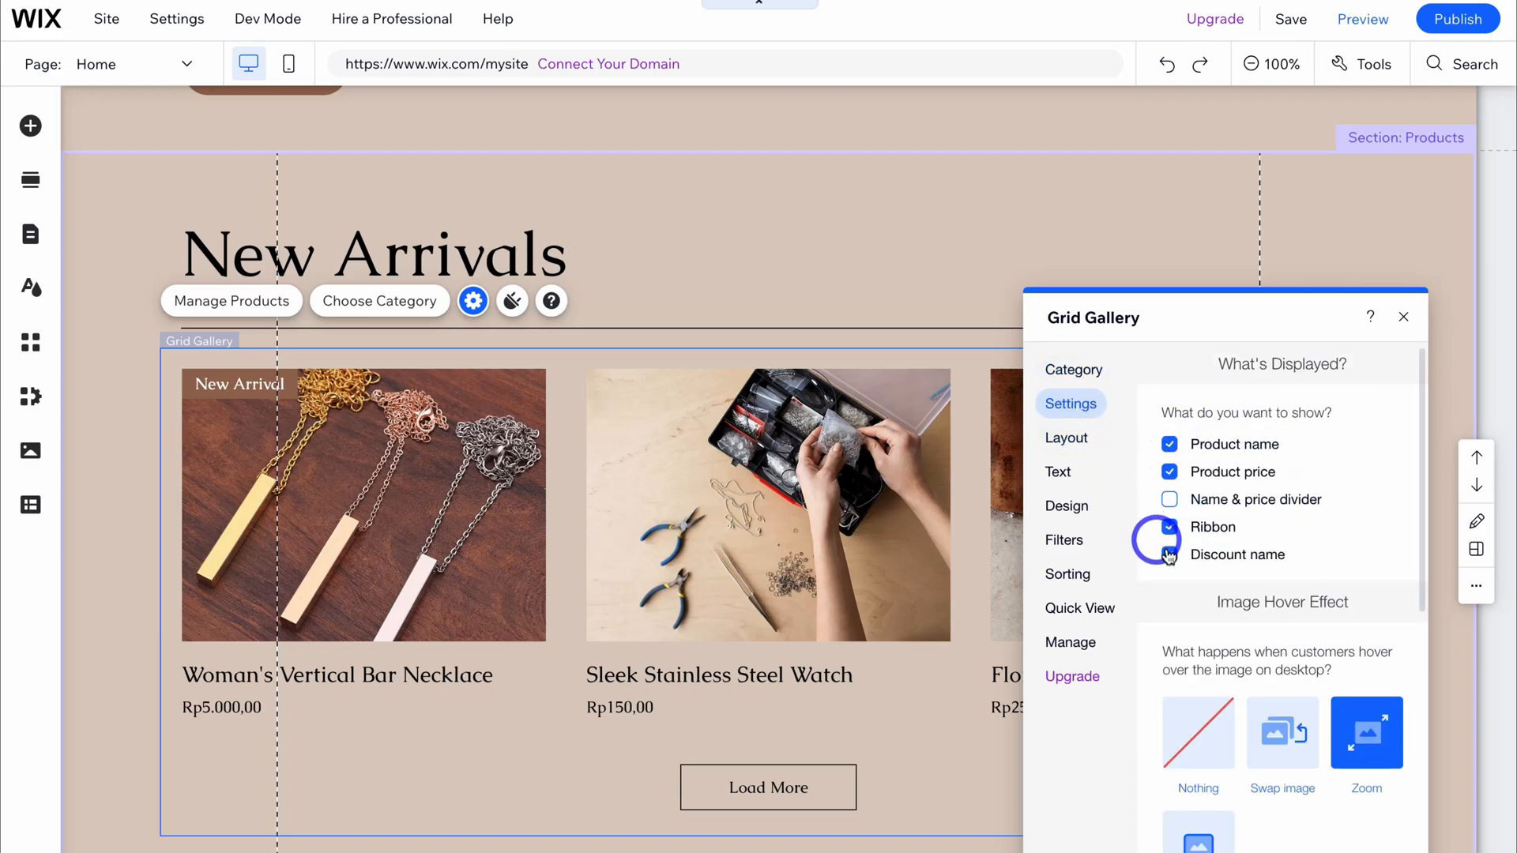
# - Set the grid gallery's margins to 105 px and apply the product display style with a frame around image and product info
pyautogui.click(1068, 438)
pyautogui.moveTo(1247, 472); pyautogui.dragTo(1253, 472)
pyautogui.scroll(-1, 1278, 620)
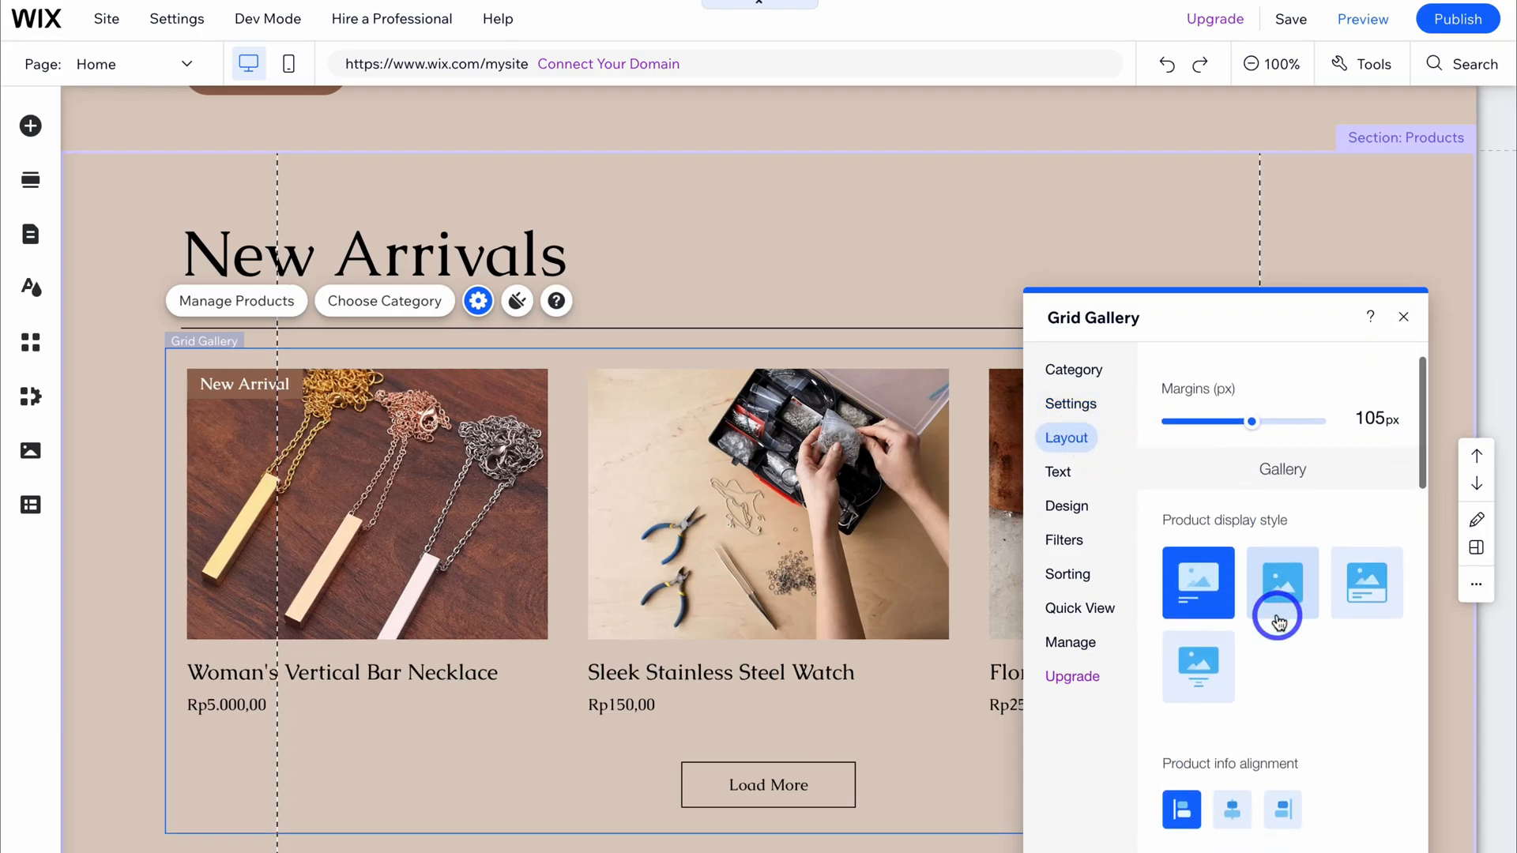
pyautogui.click(1274, 585)
pyautogui.click(1341, 591)
# - Examine the grid gallery's remaining layout settings and its text and design options, and close its settings
pyautogui.scroll(-4, 1293, 585)
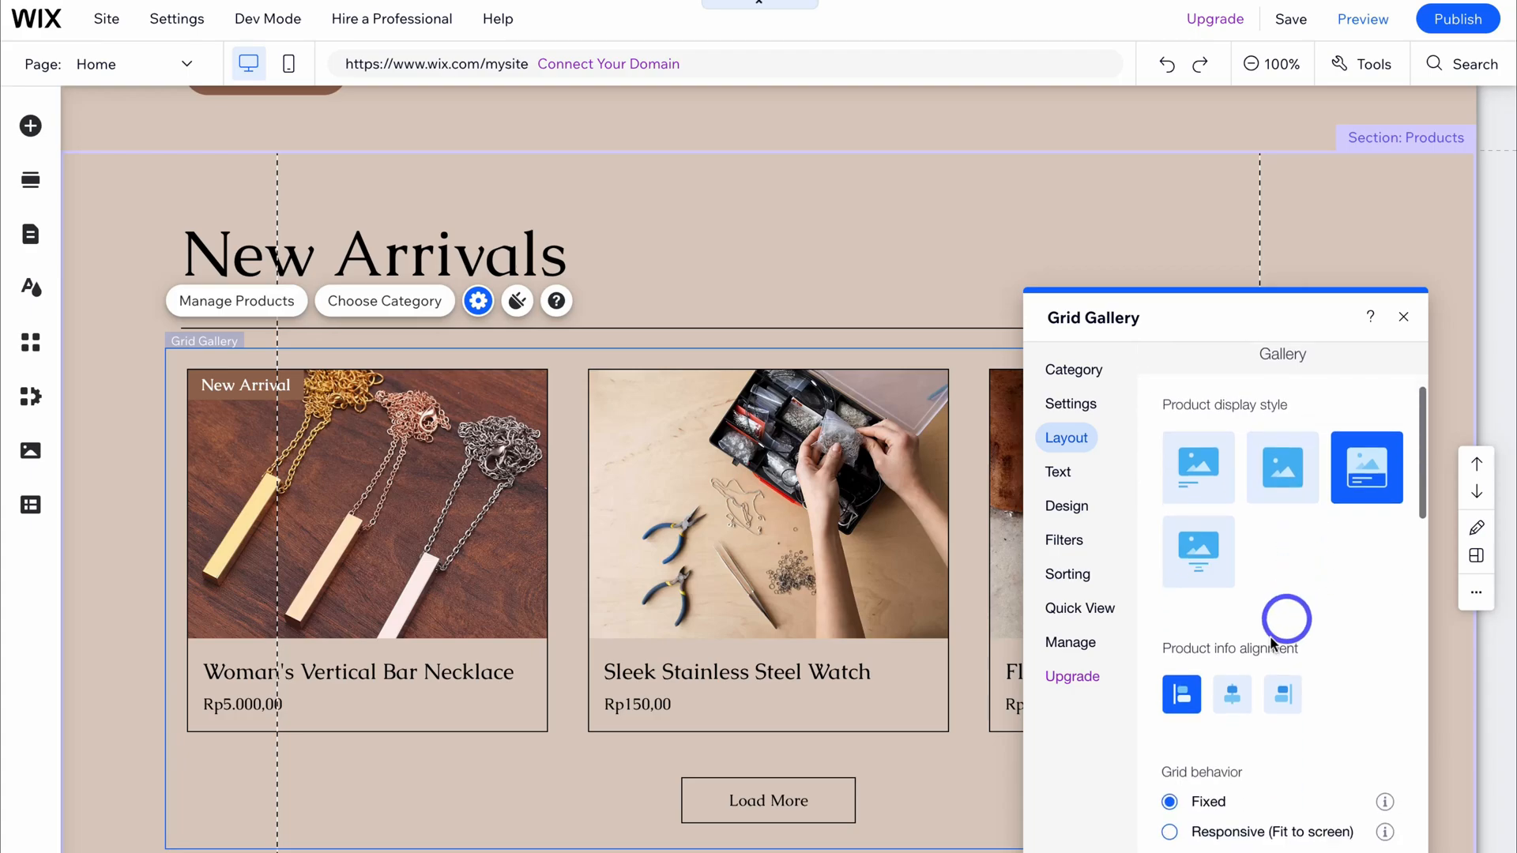
pyautogui.scroll(-2, 1326, 684)
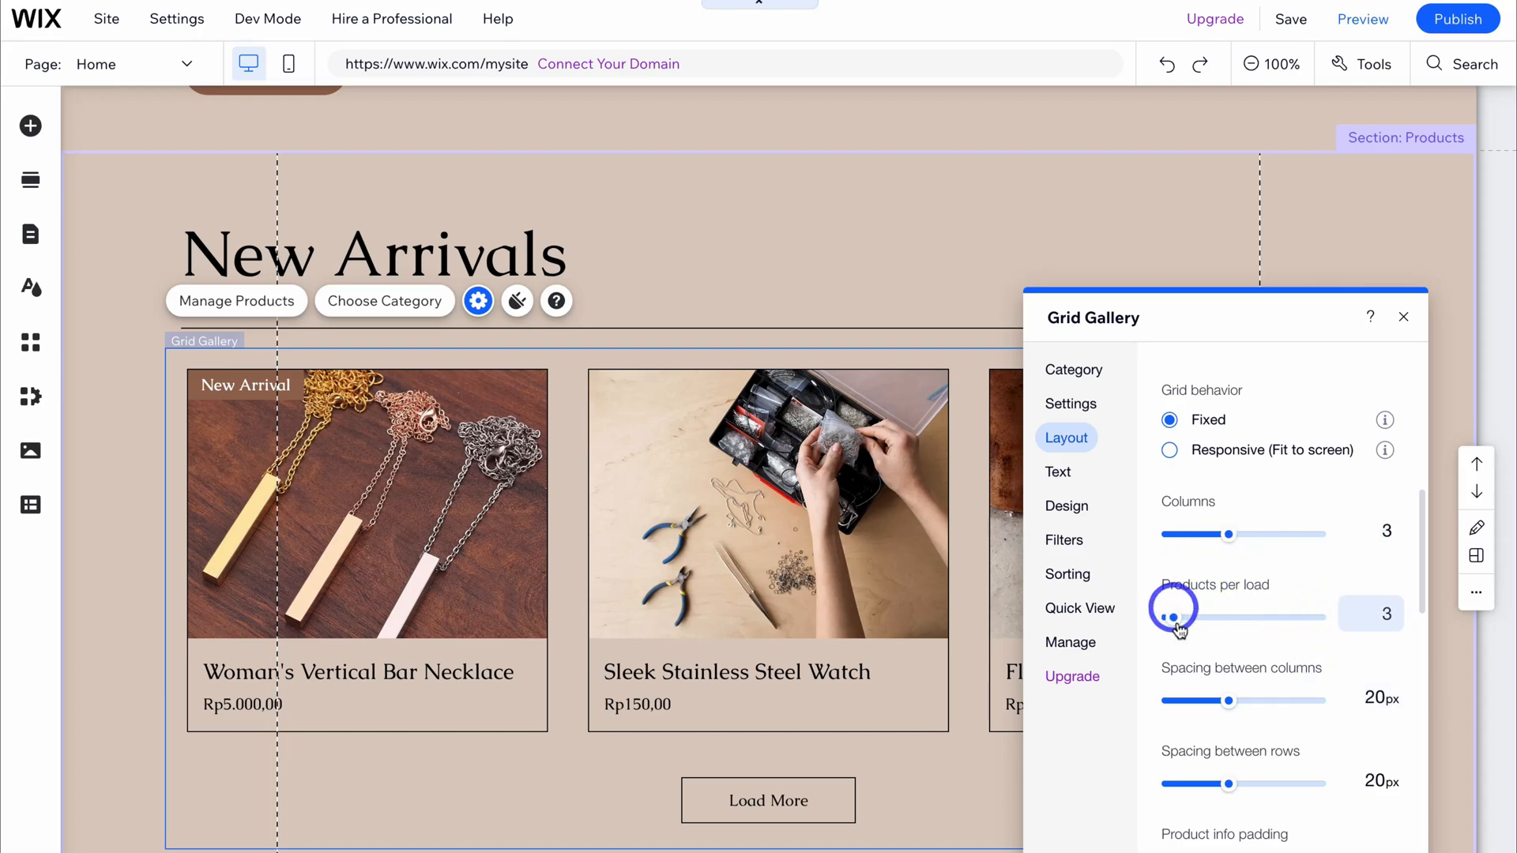
pyautogui.scroll(-10, 1260, 624)
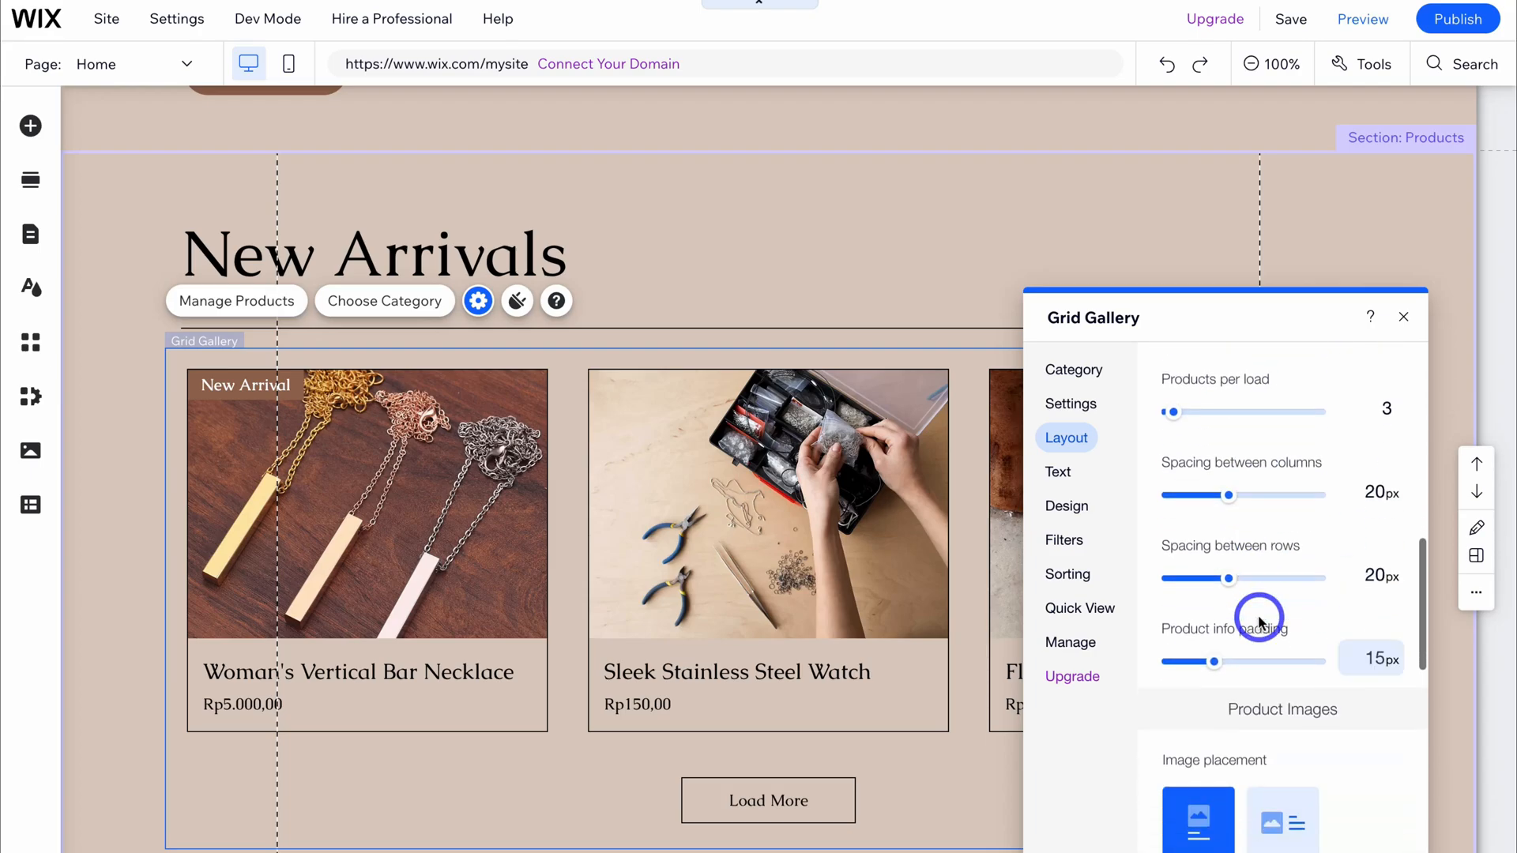
pyautogui.scroll(-3, 1260, 624)
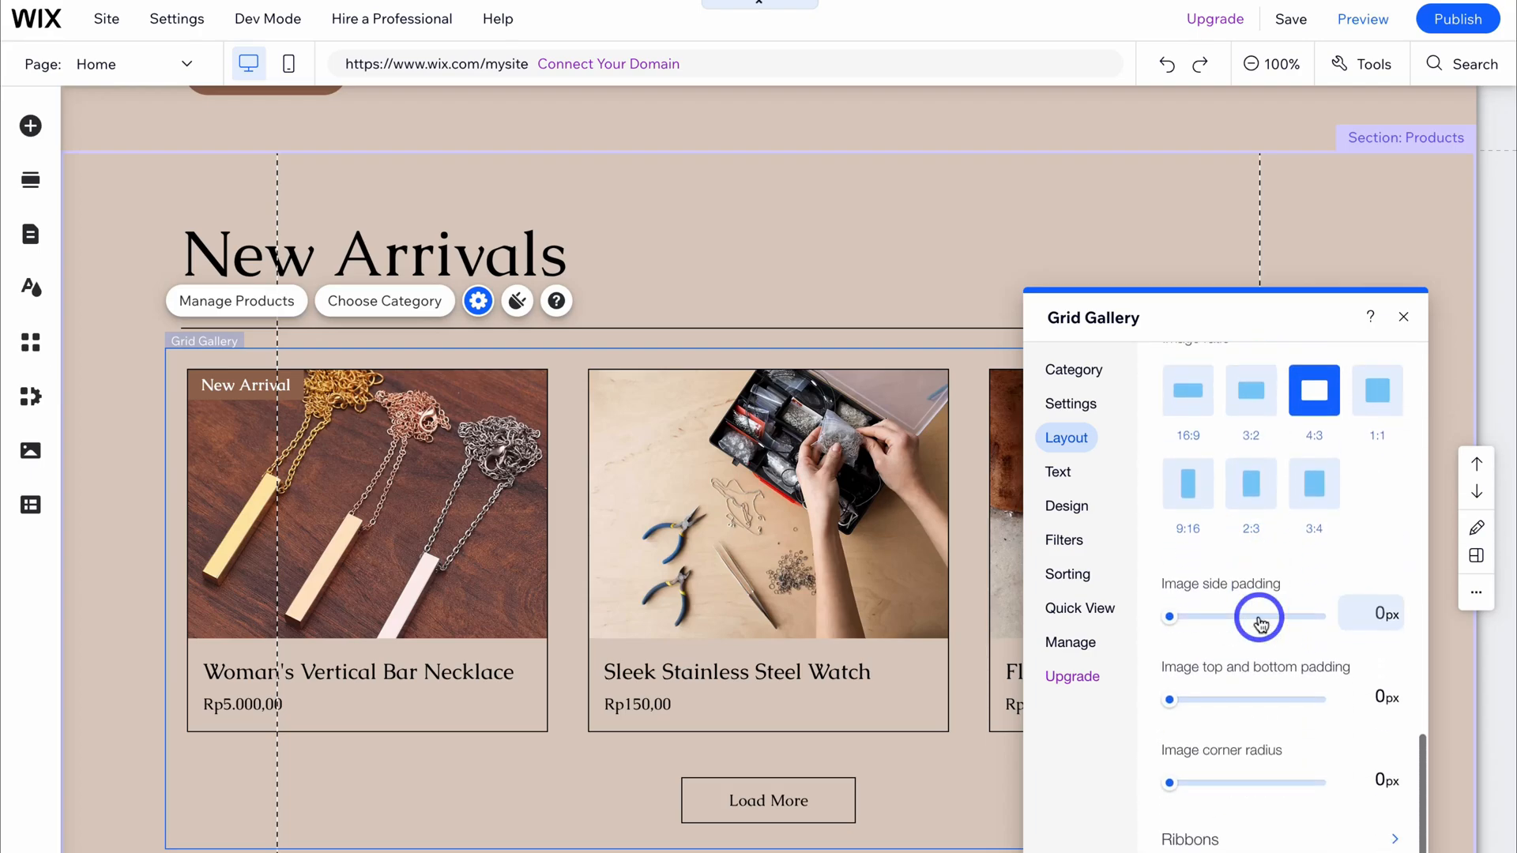
pyautogui.click(1059, 474)
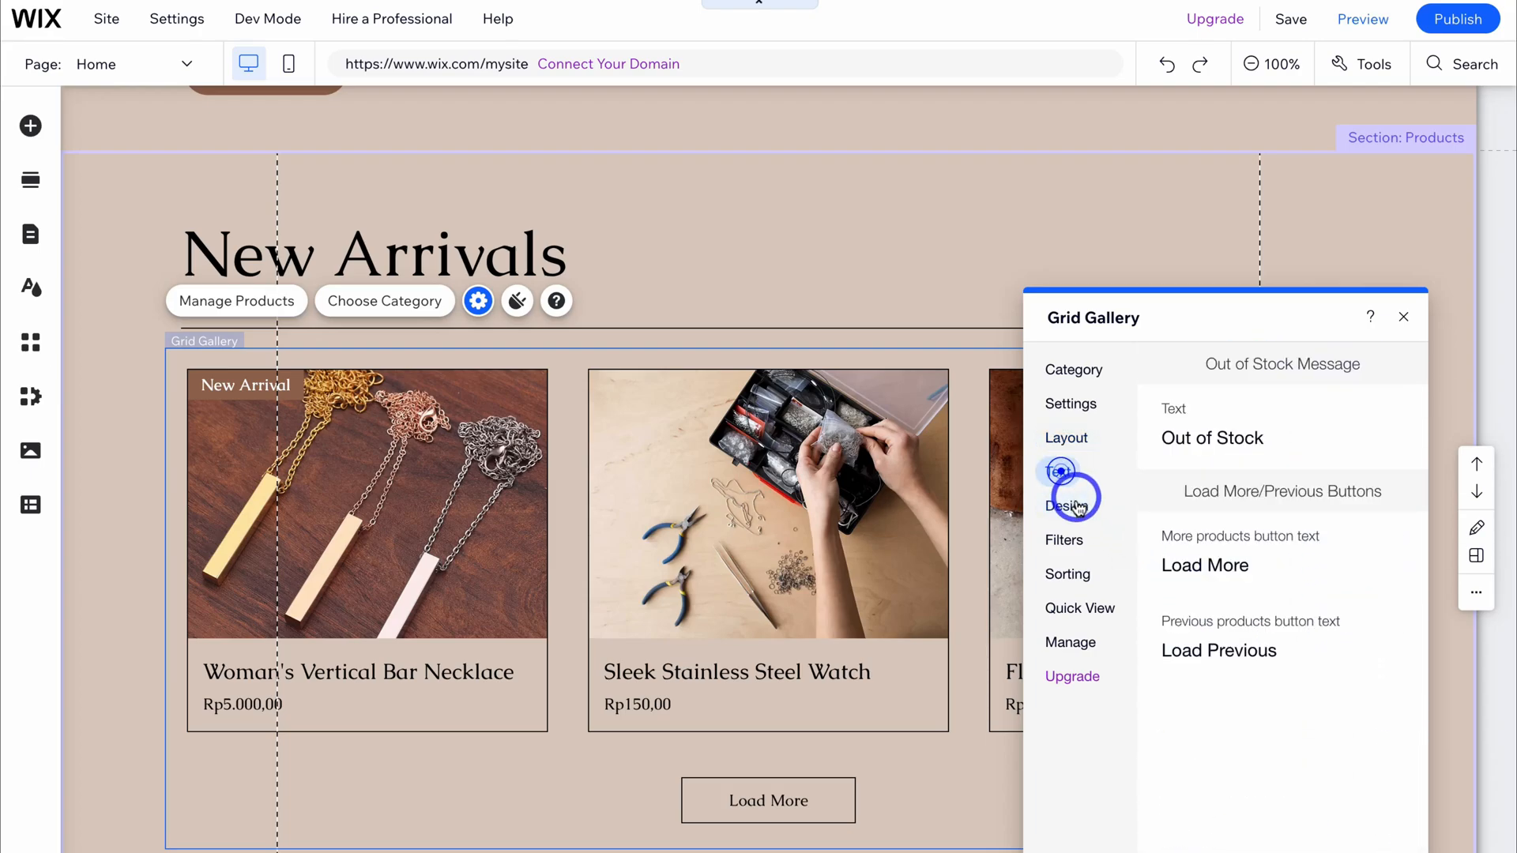
pyautogui.click(1068, 507)
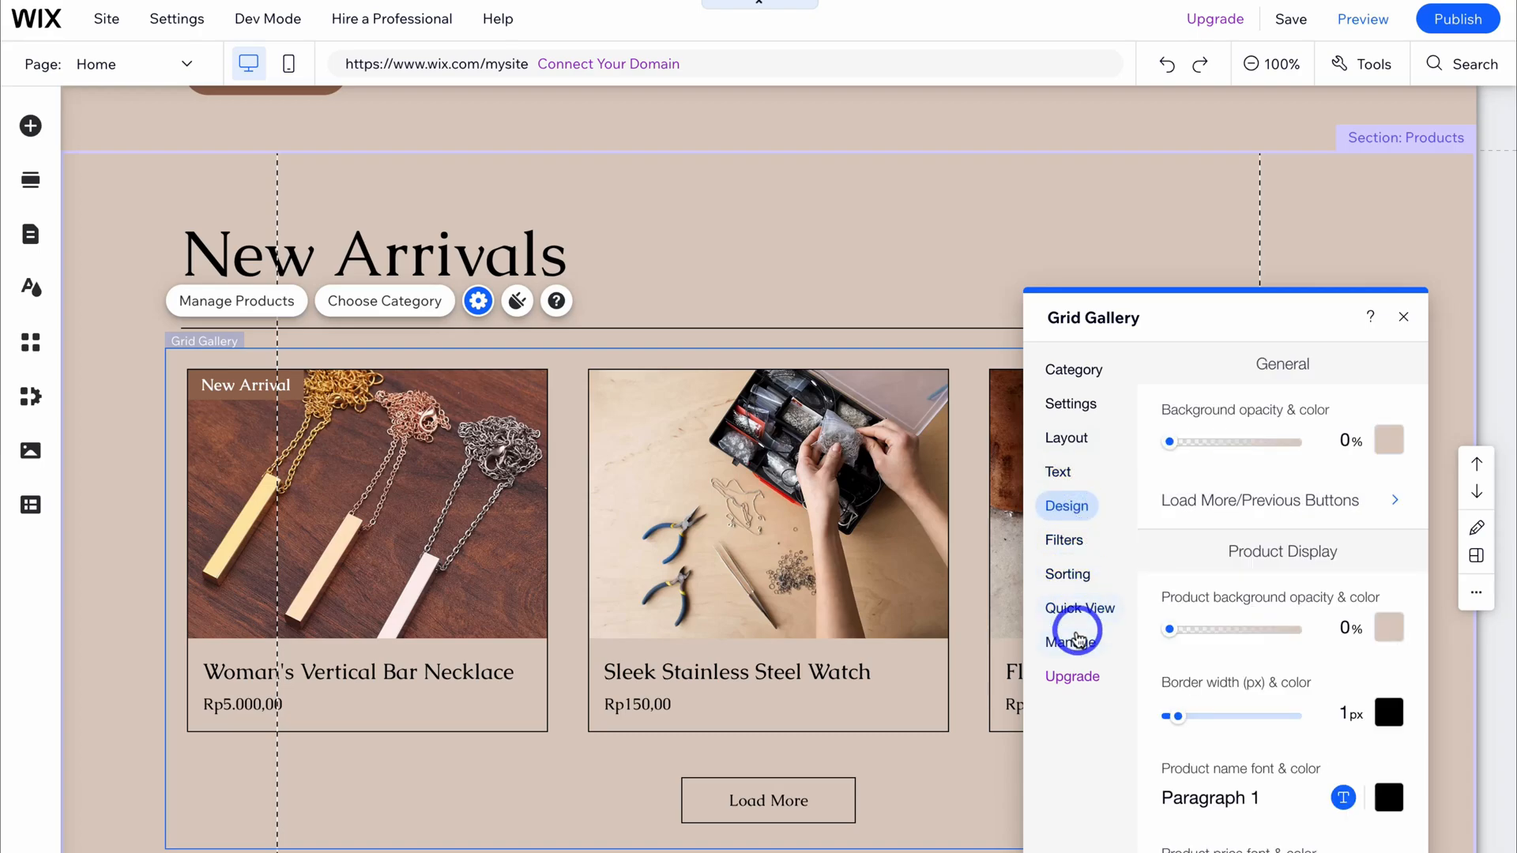
pyautogui.click(1403, 317)
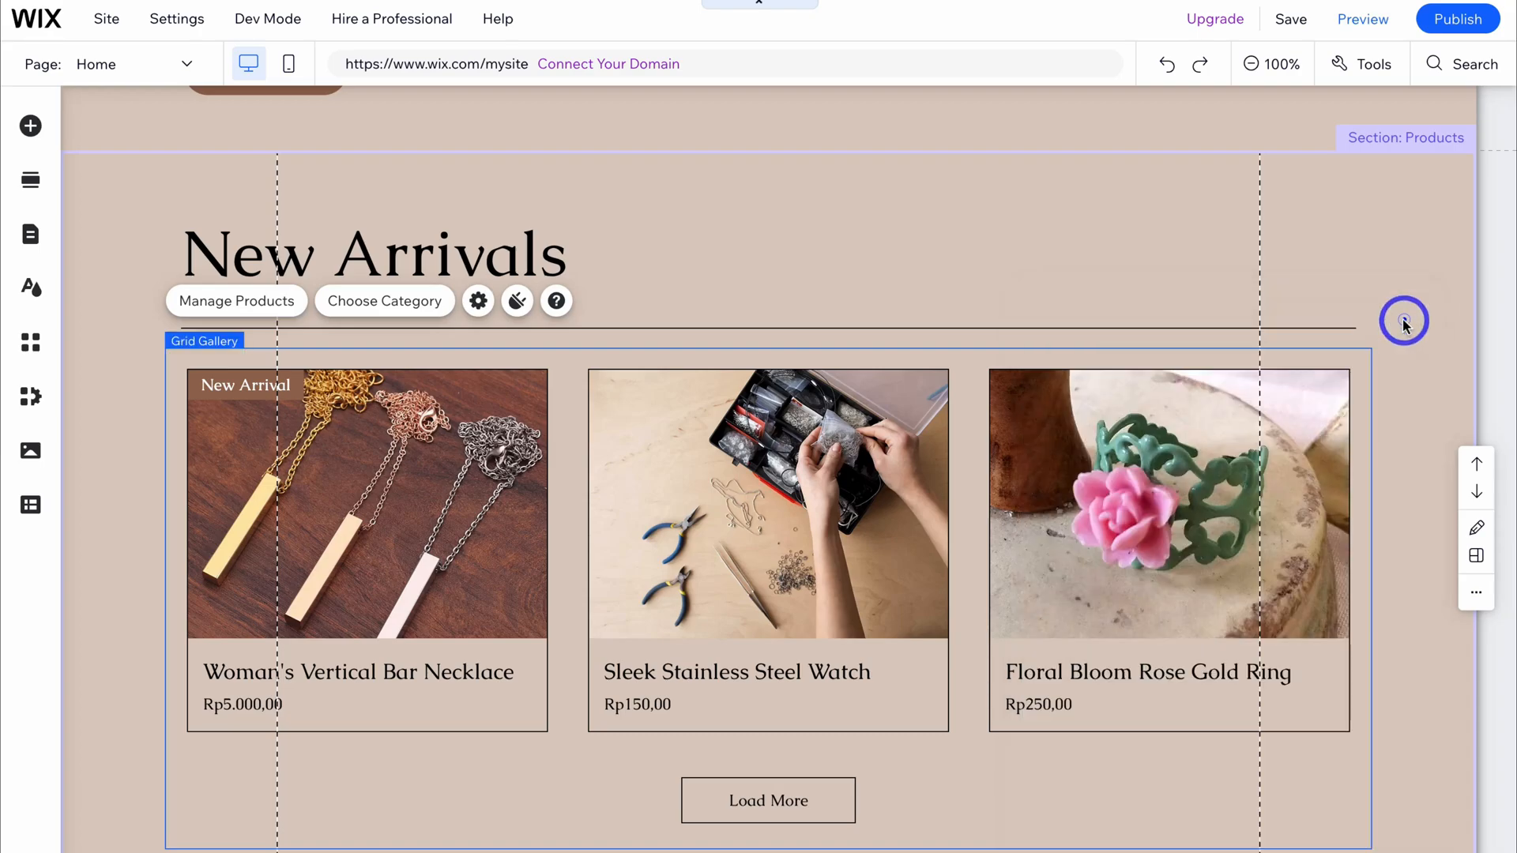
# - Review the header's editable elements in Quick Edit, including the title, cart icon and horizontal menu
pyautogui.scroll(10, 1093, 330)
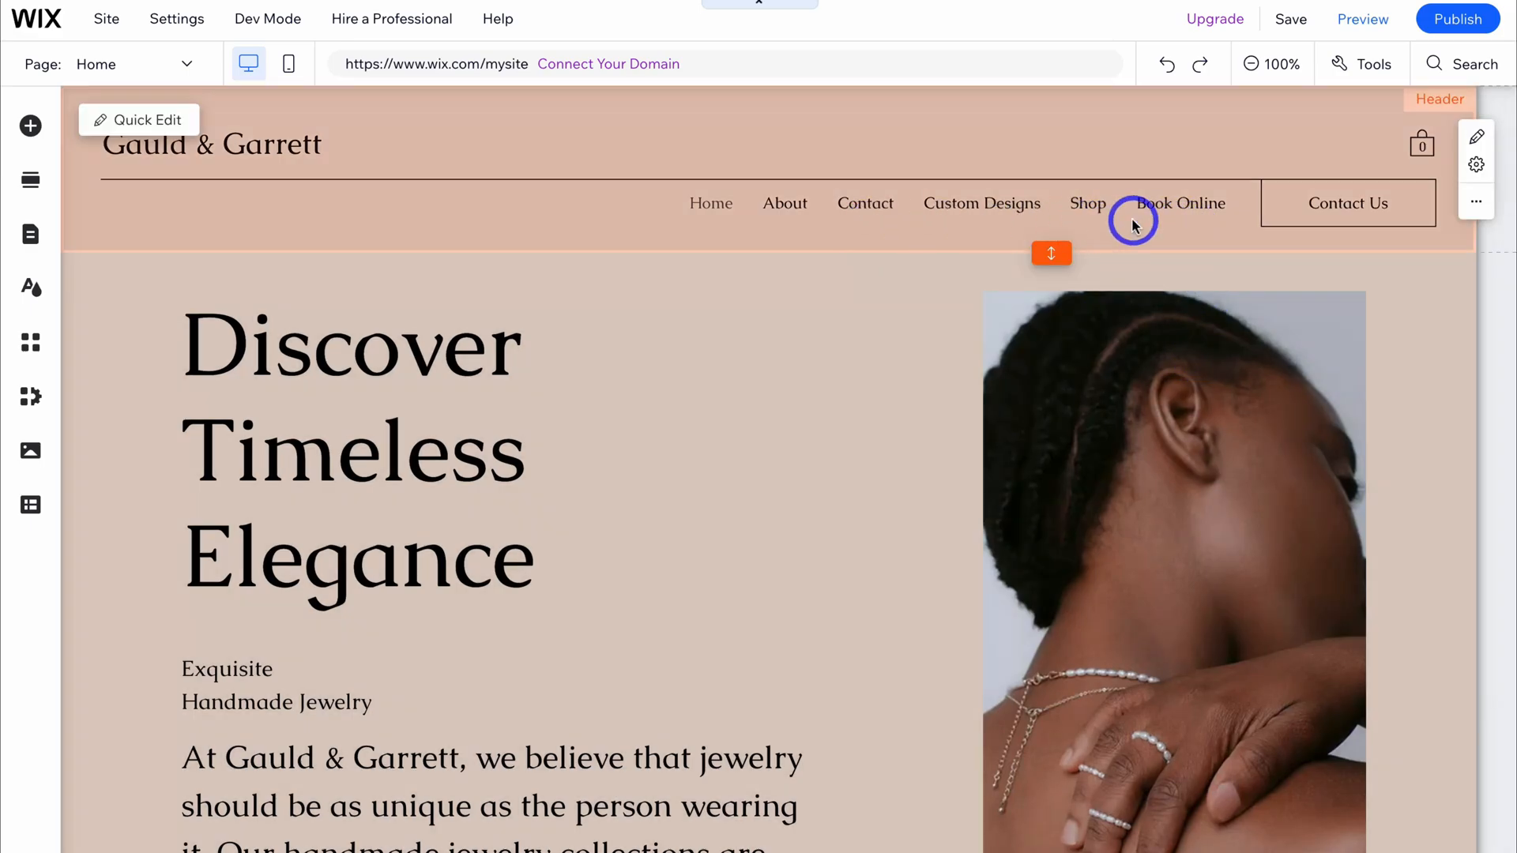
pyautogui.click(148, 119)
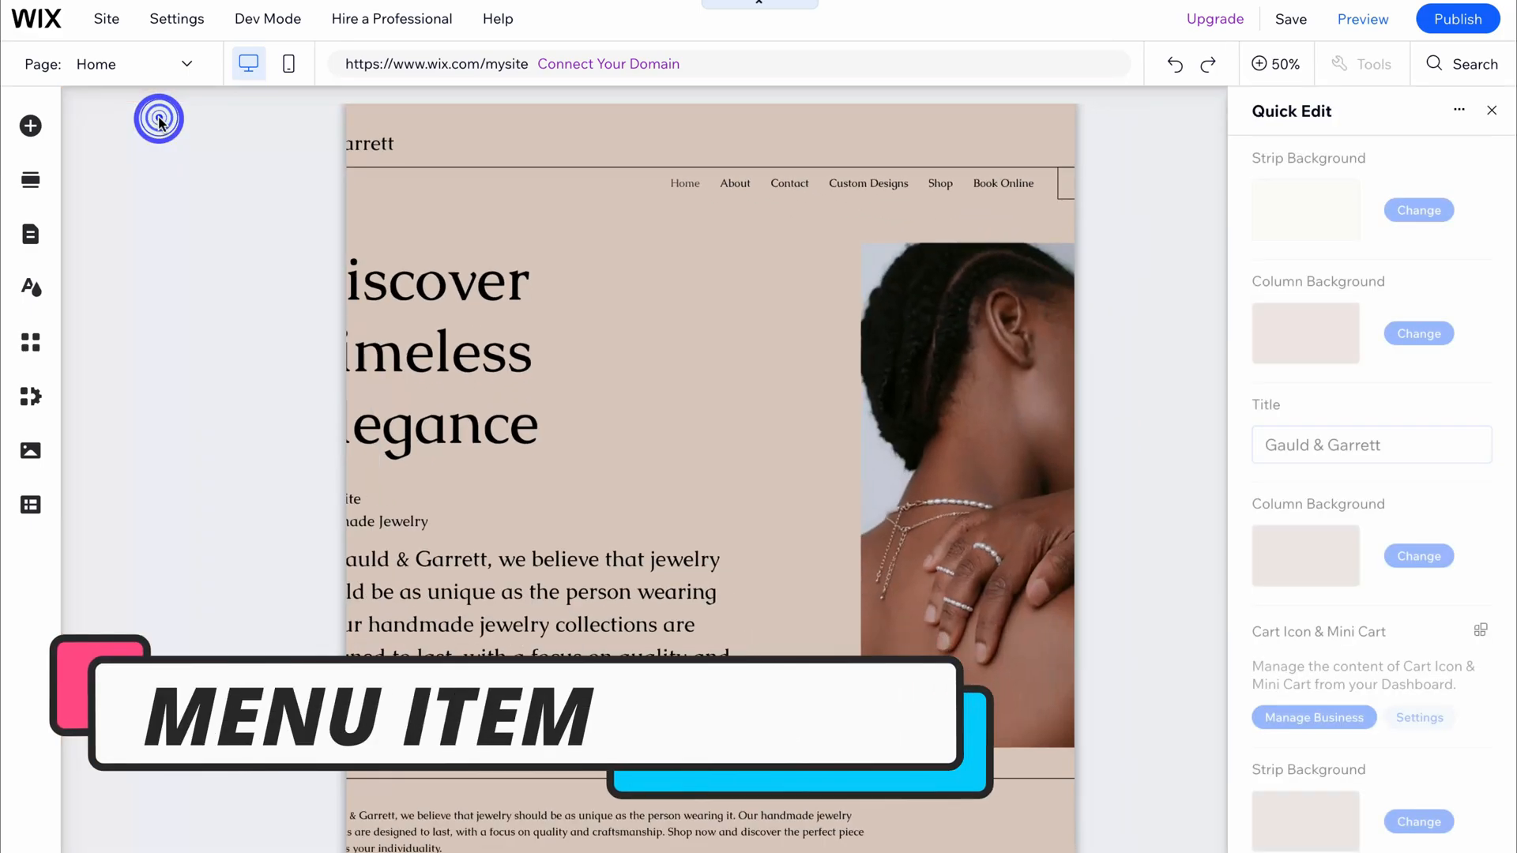
pyautogui.scroll(-3, 1320, 468)
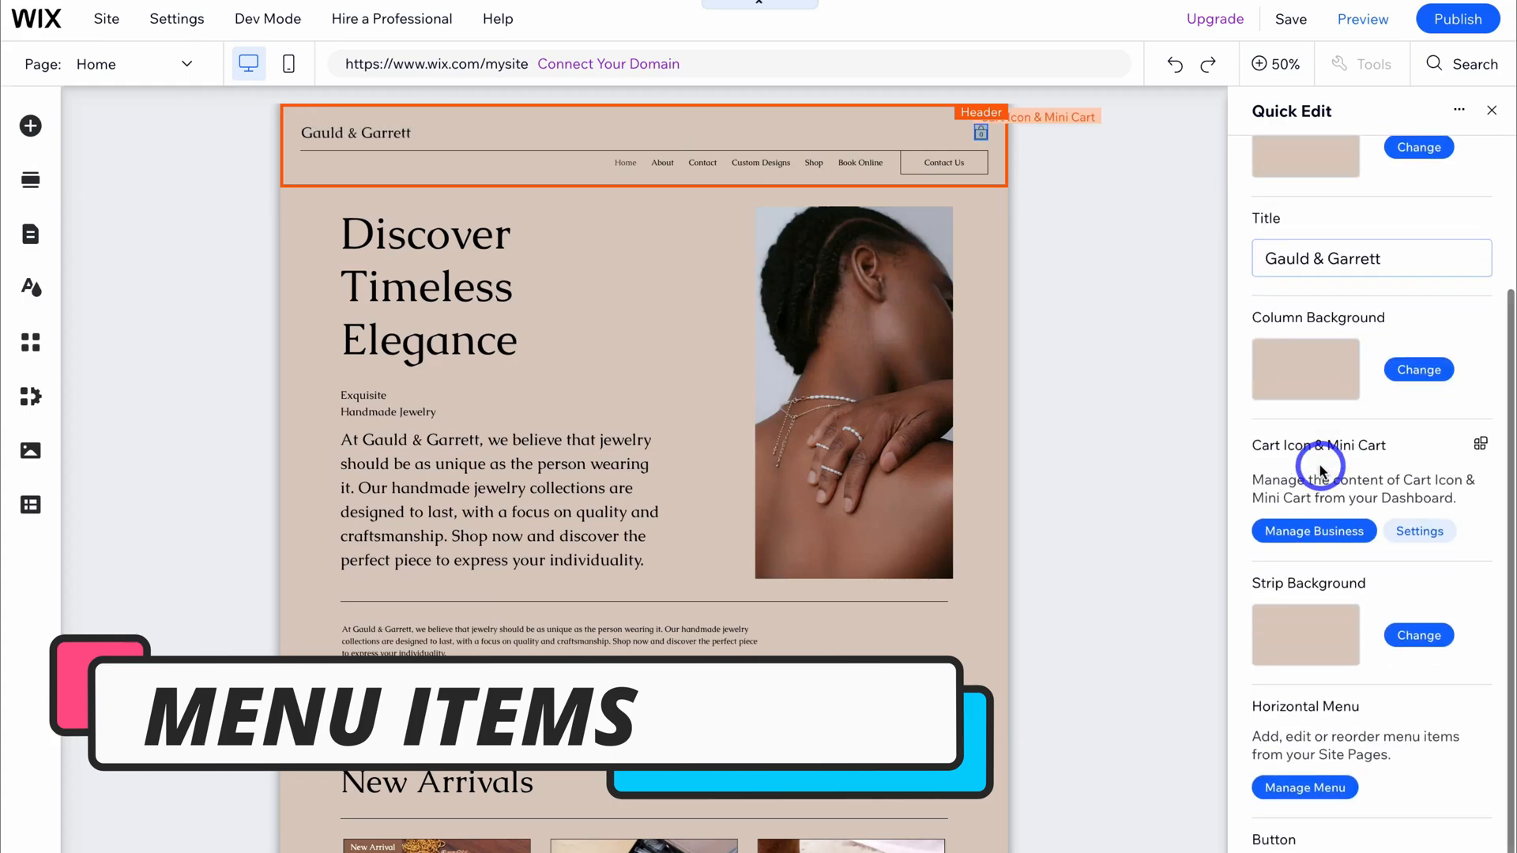
pyautogui.scroll(3, 1320, 467)
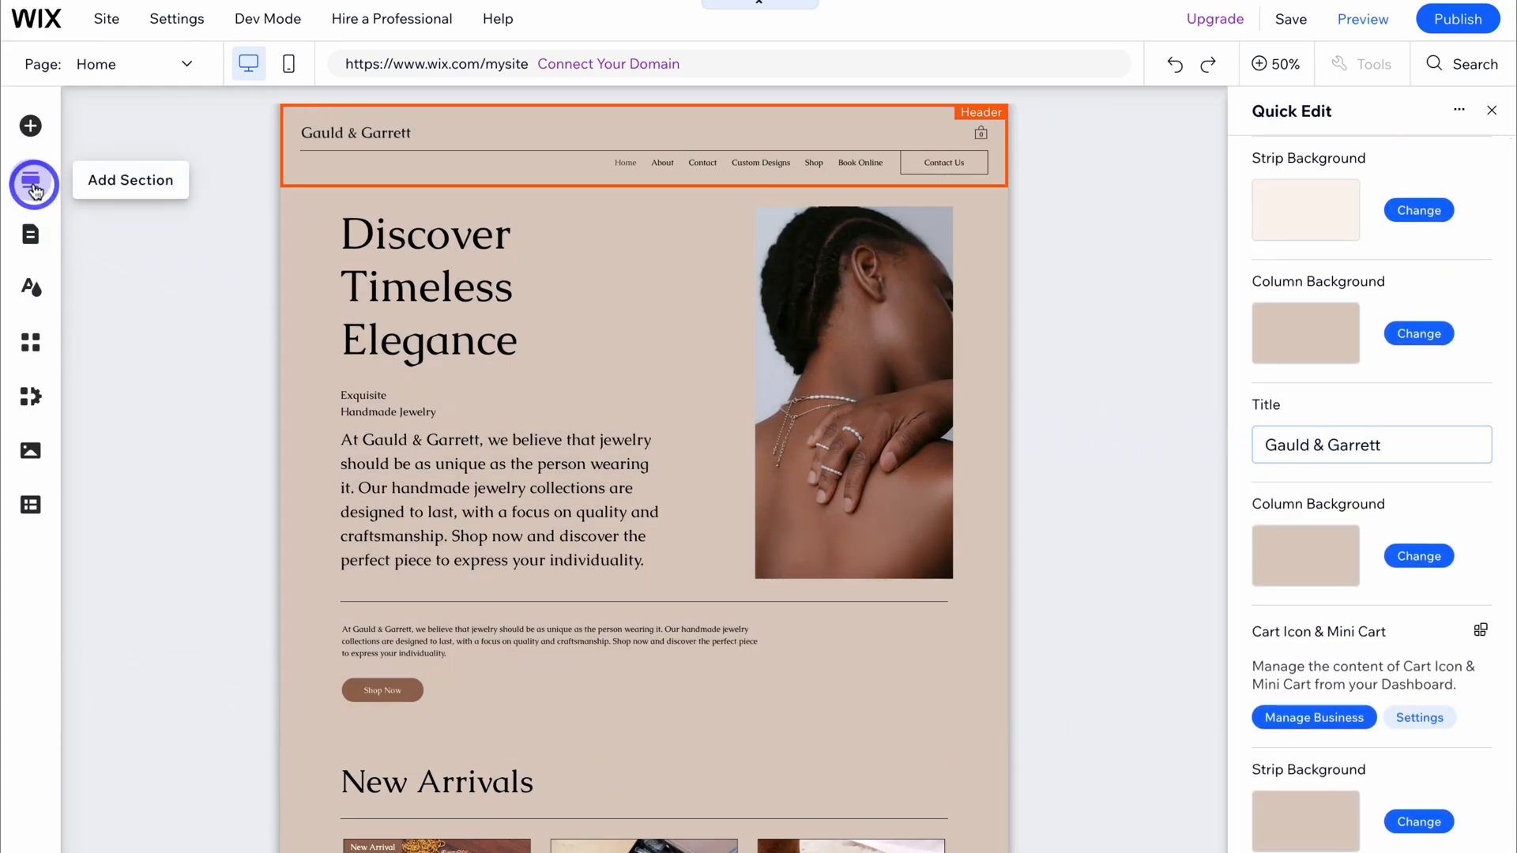
# - Delete the Custom Designs page from the site menu
pyautogui.click(31, 235)
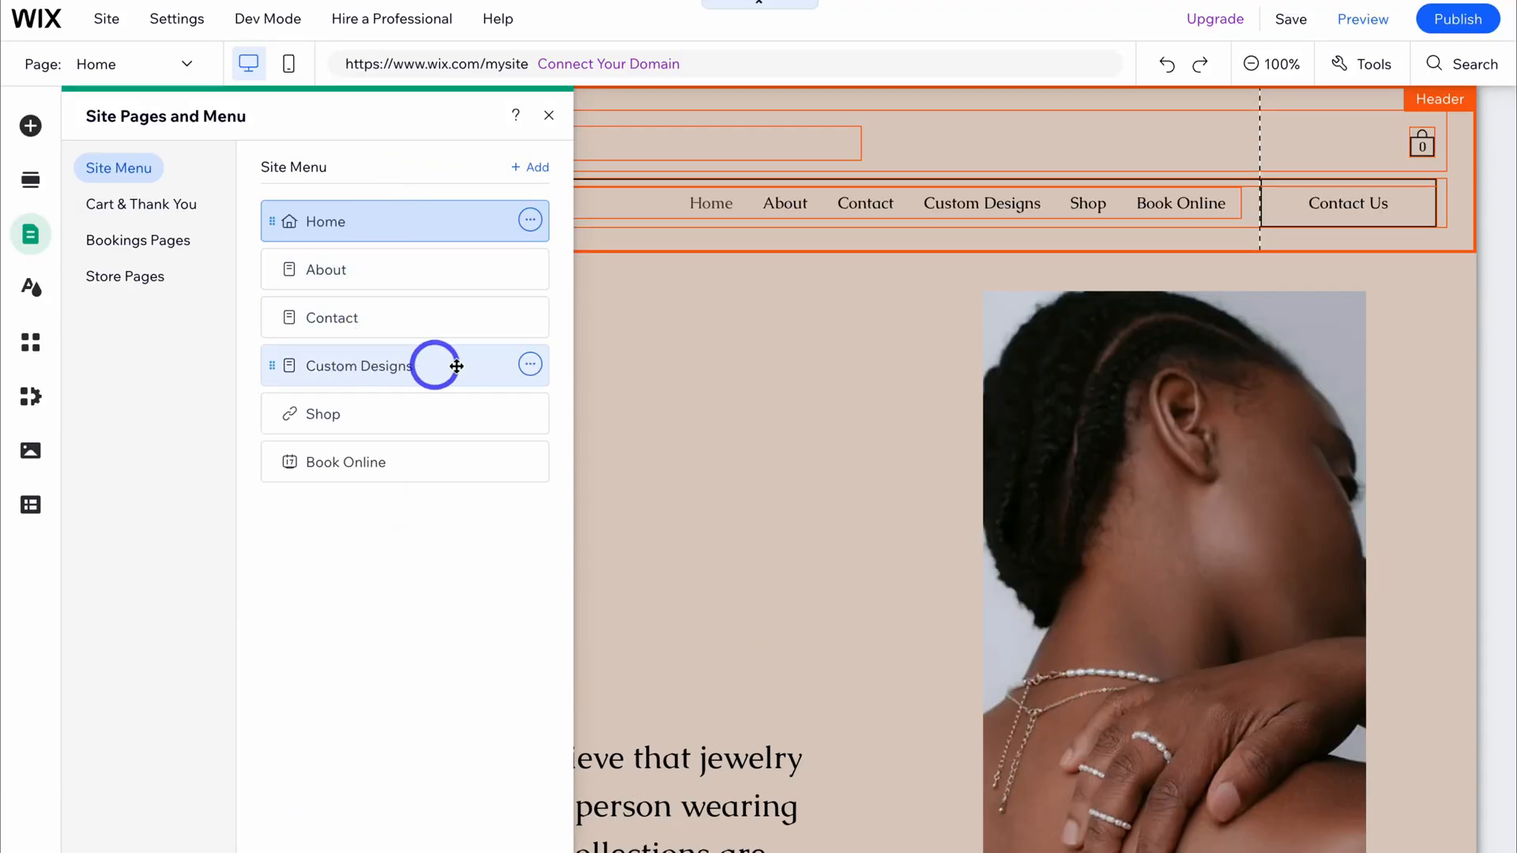
pyautogui.click(530, 365)
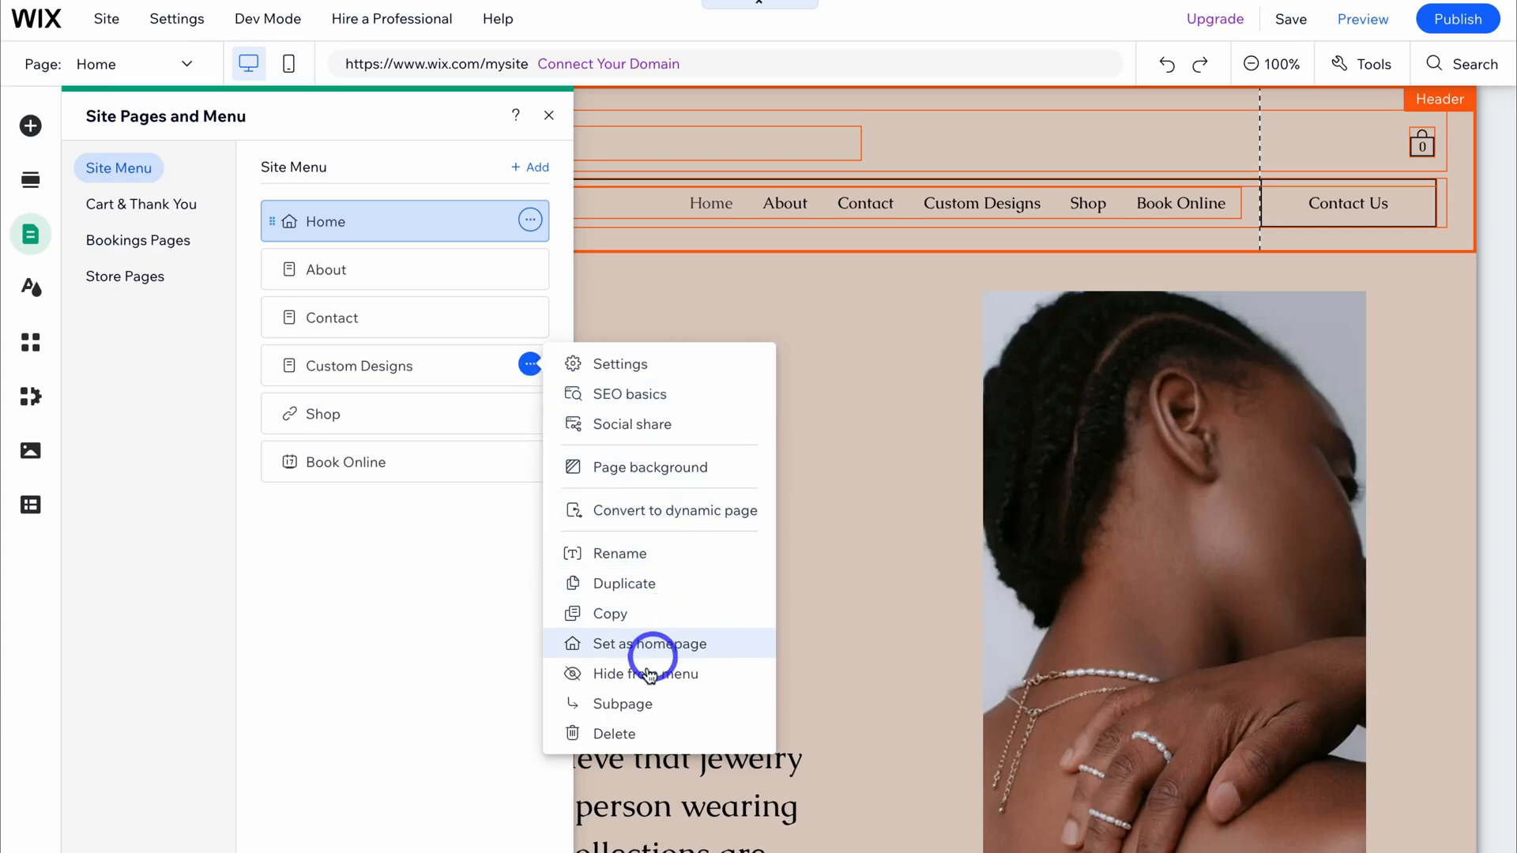
pyautogui.click(628, 733)
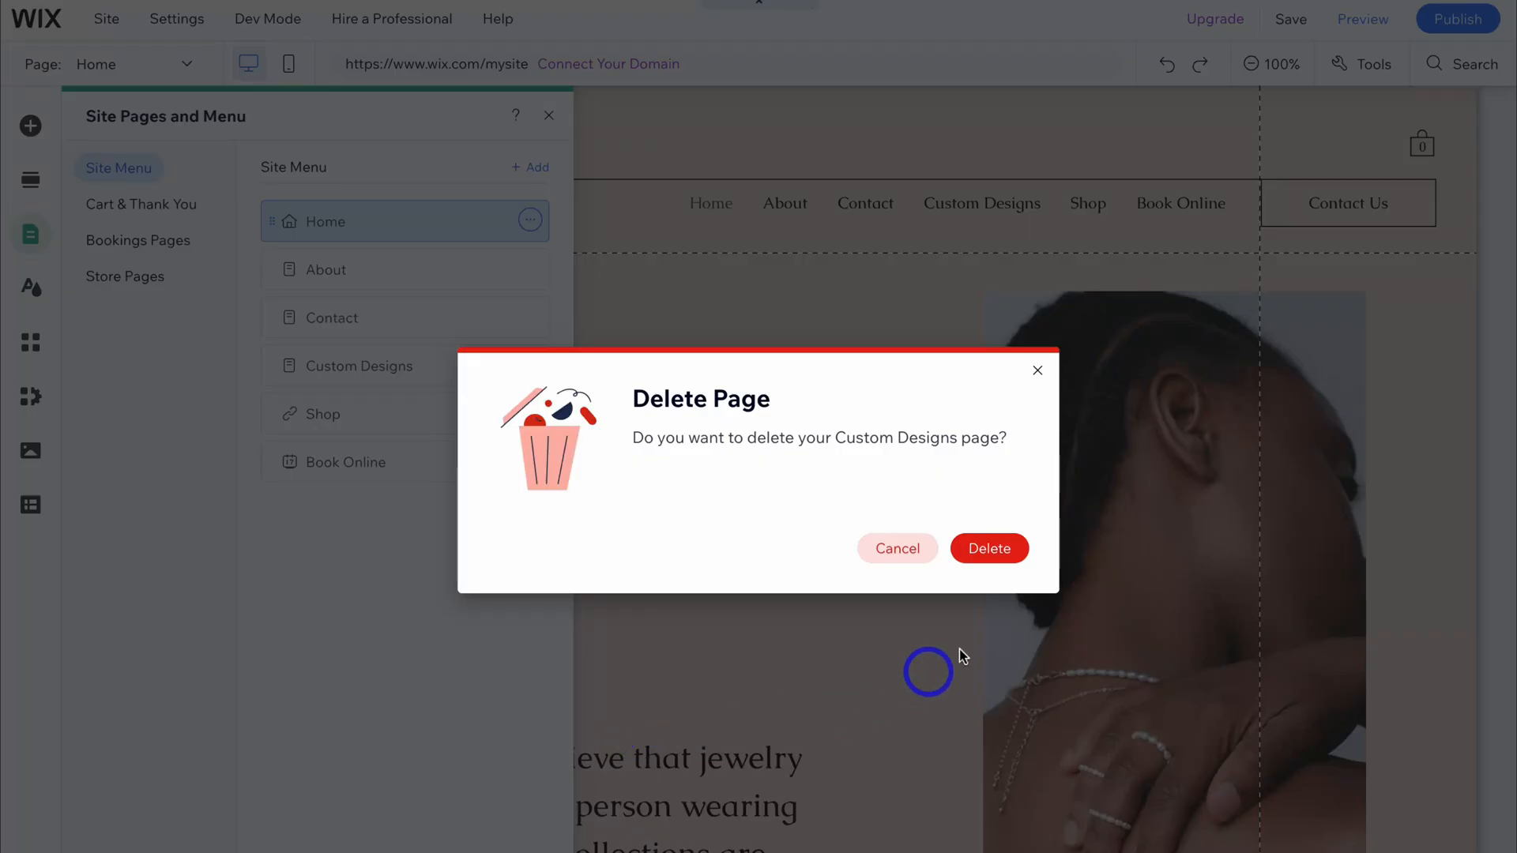
pyautogui.click(987, 550)
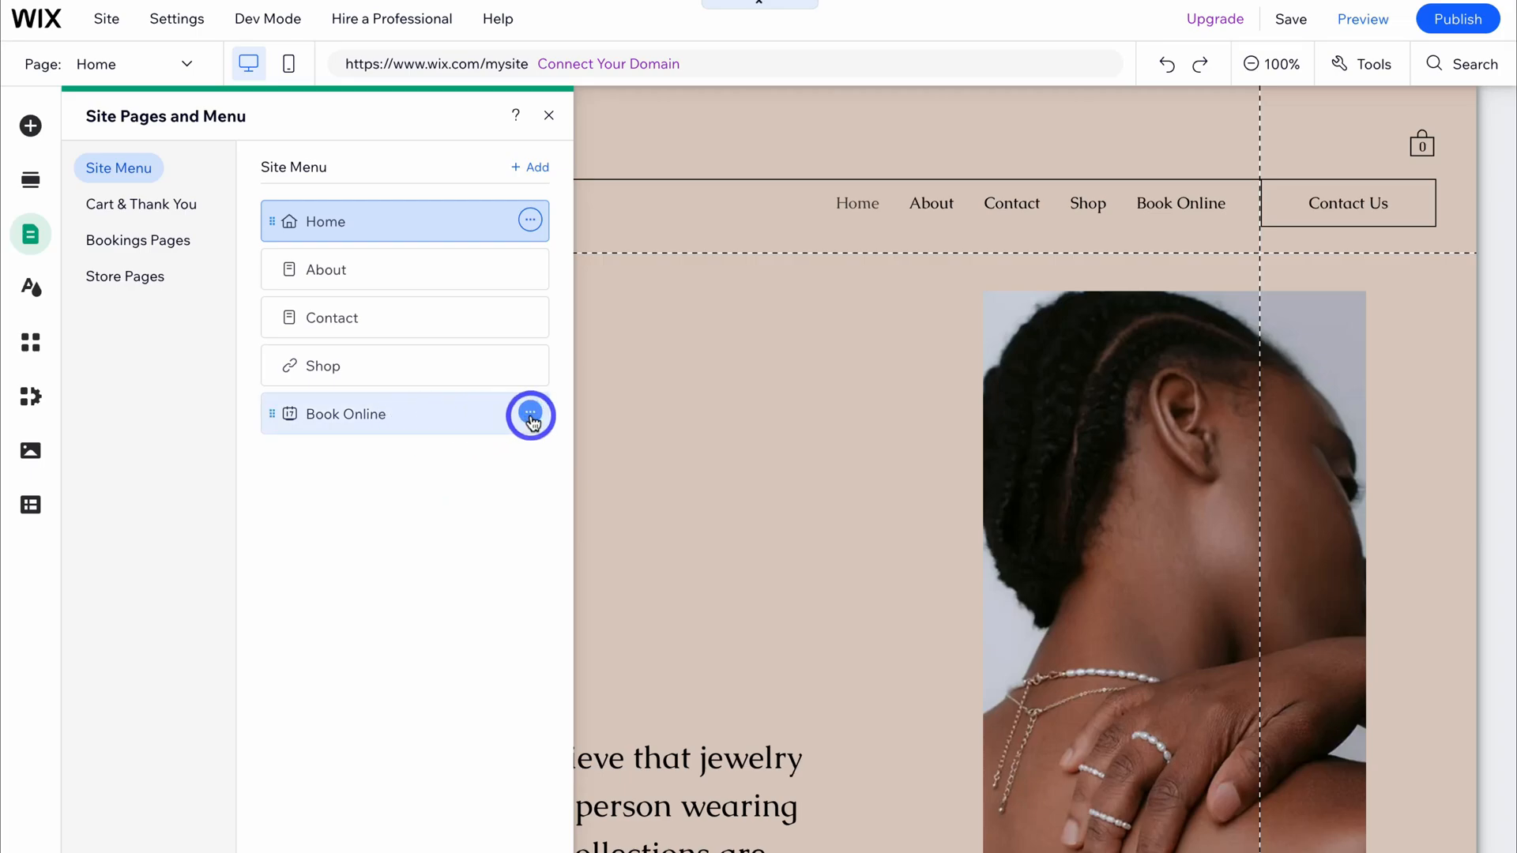
# - Hide the Book Online page from the site menu and move Shop directly below Home
pyautogui.click(530, 415)
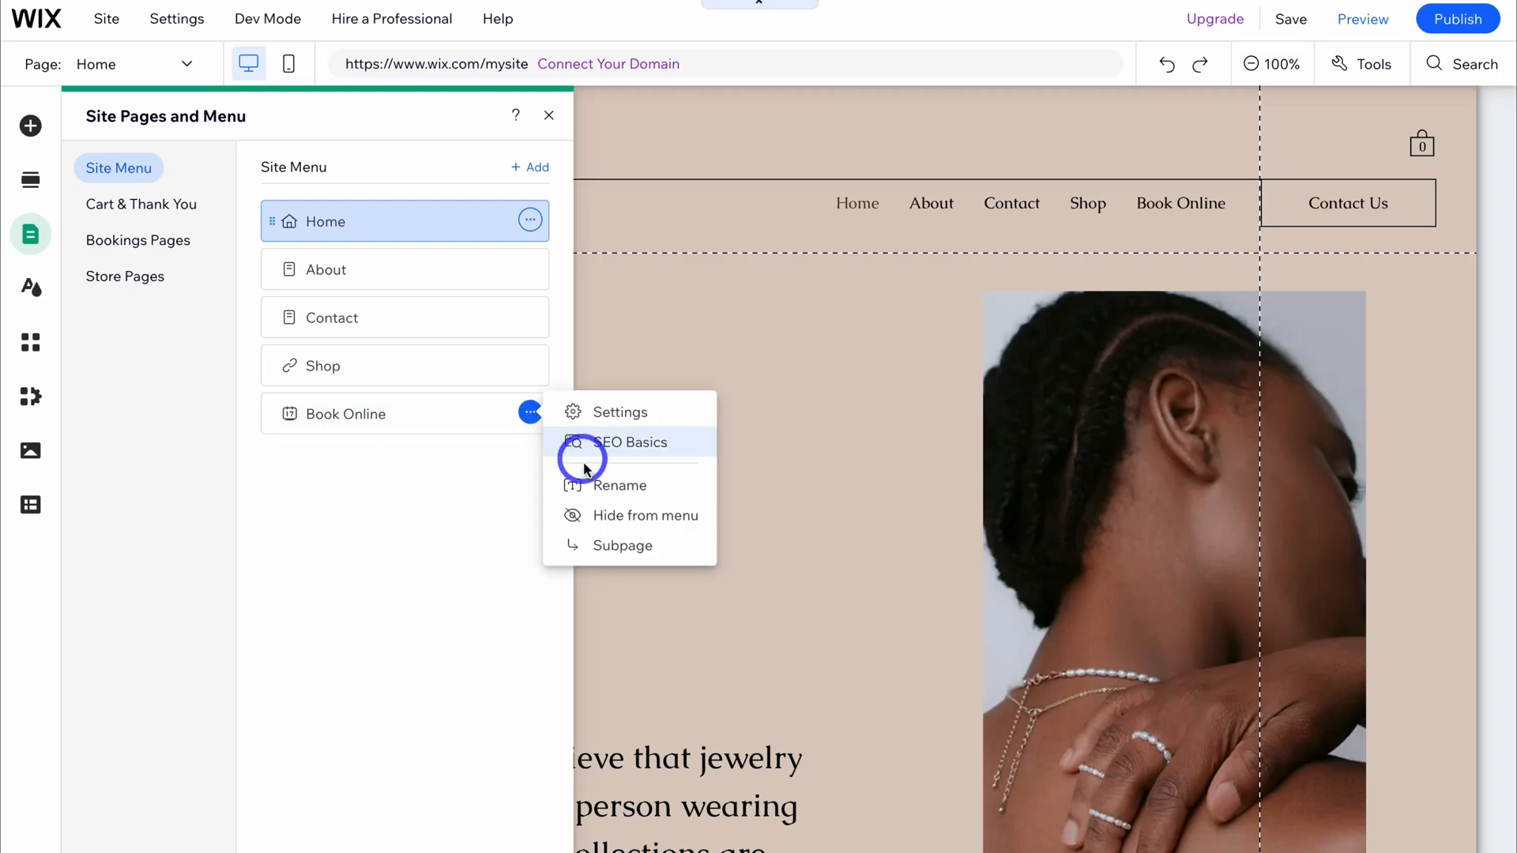
pyautogui.click(610, 517)
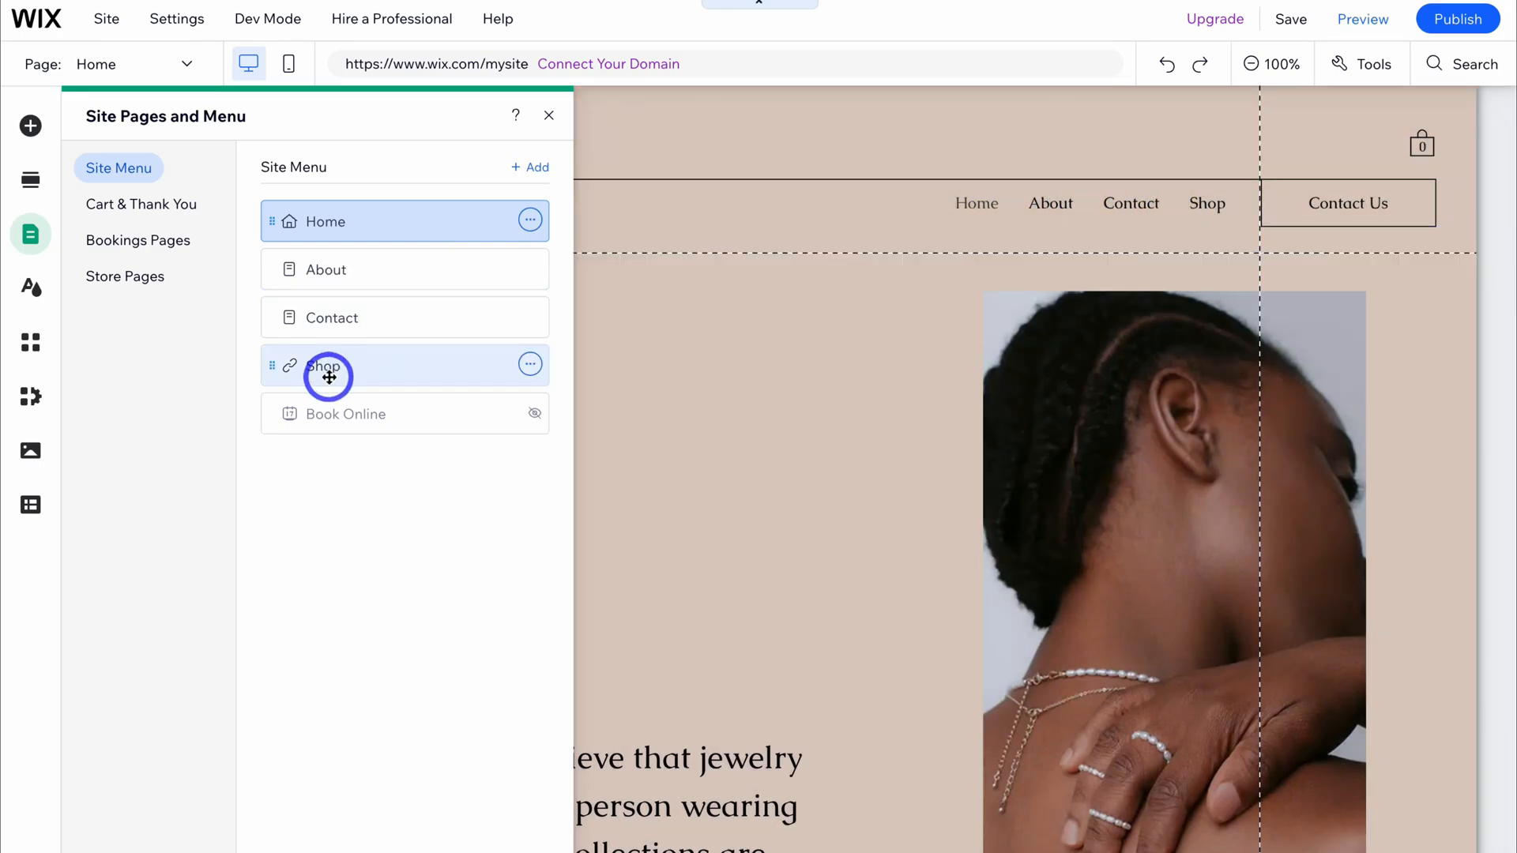
pyautogui.moveTo(264, 362); pyautogui.dragTo(332, 261)
pyautogui.click(341, 266)
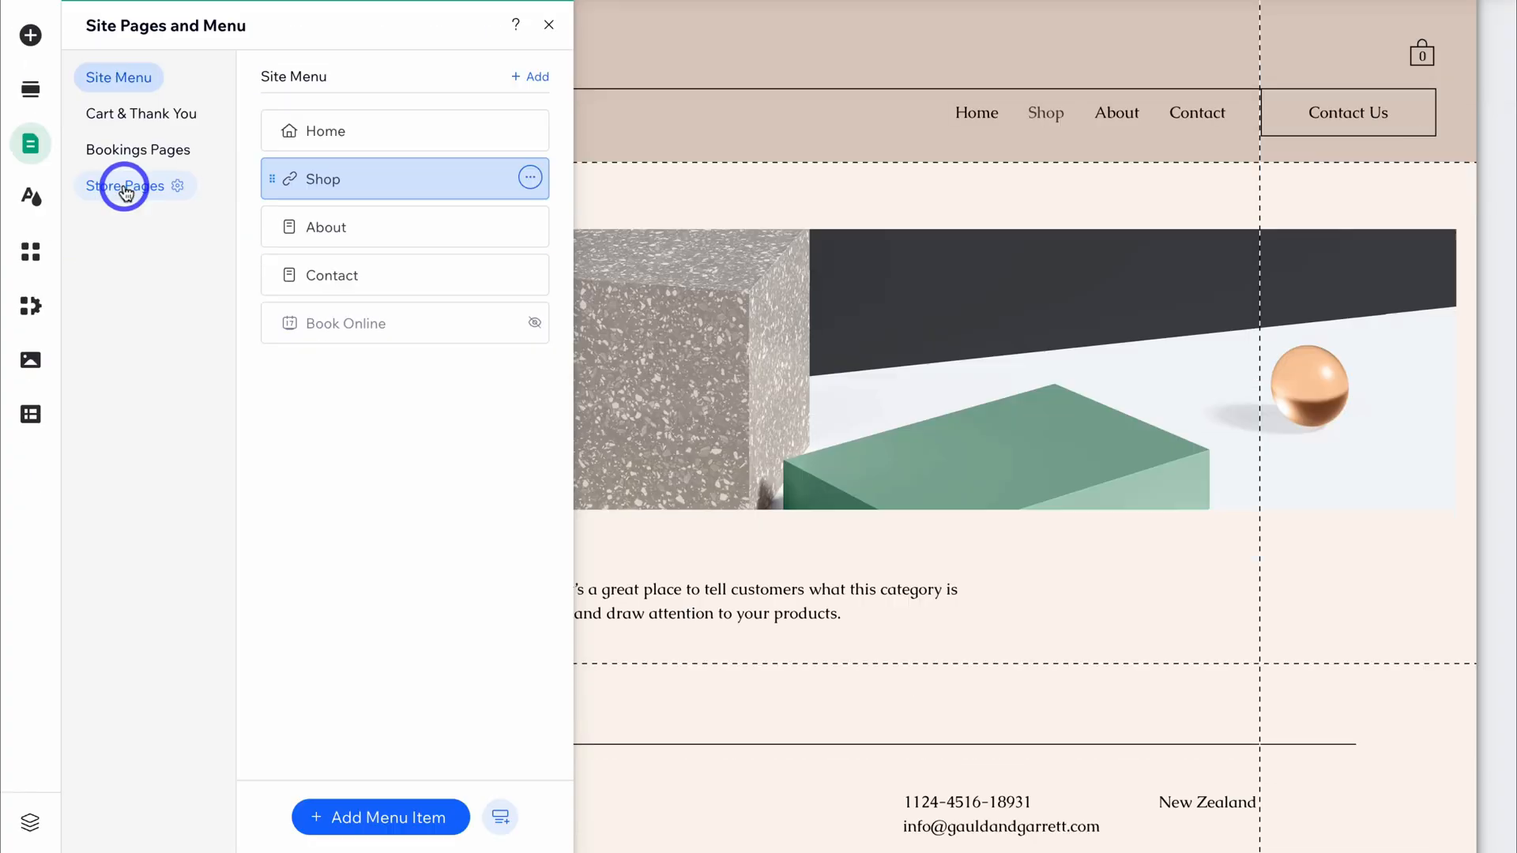
# - Check which types of menu items can be added to the site menu, and return to the Home page
pyautogui.click(383, 826)
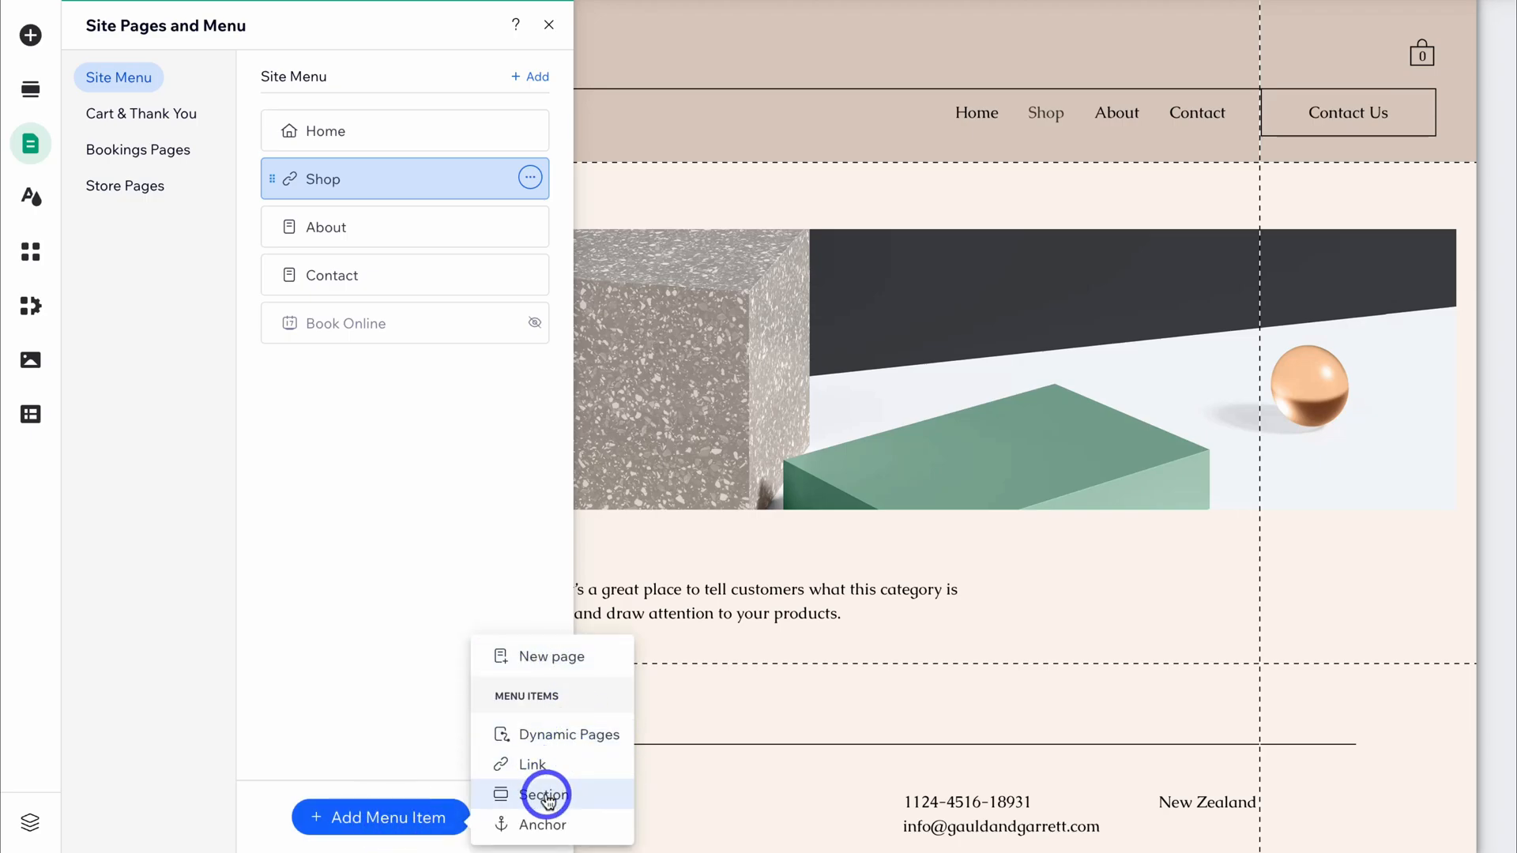
pyautogui.click(374, 605)
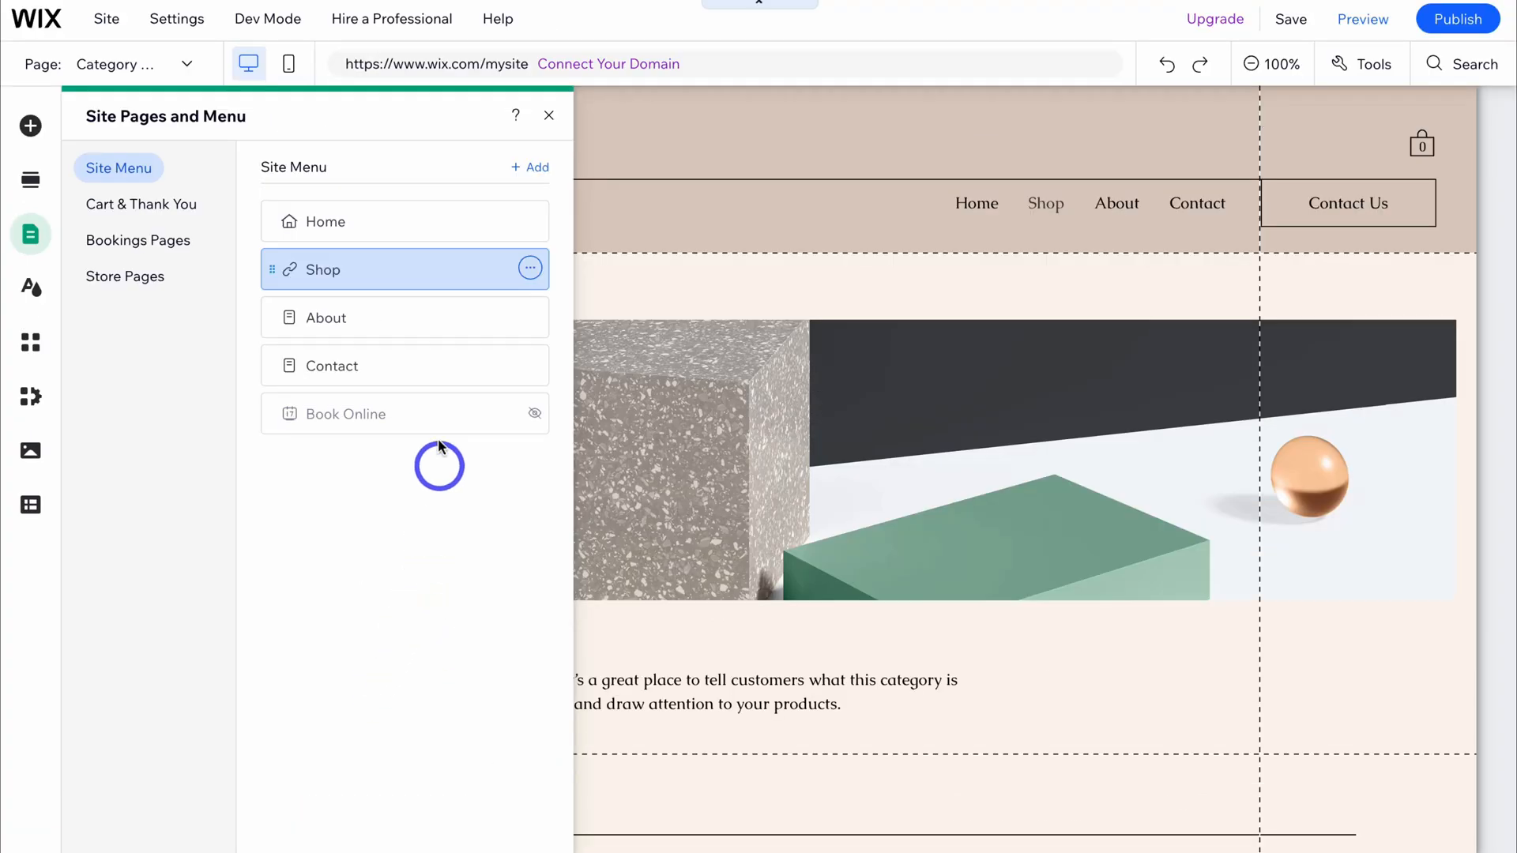
pyautogui.click(391, 229)
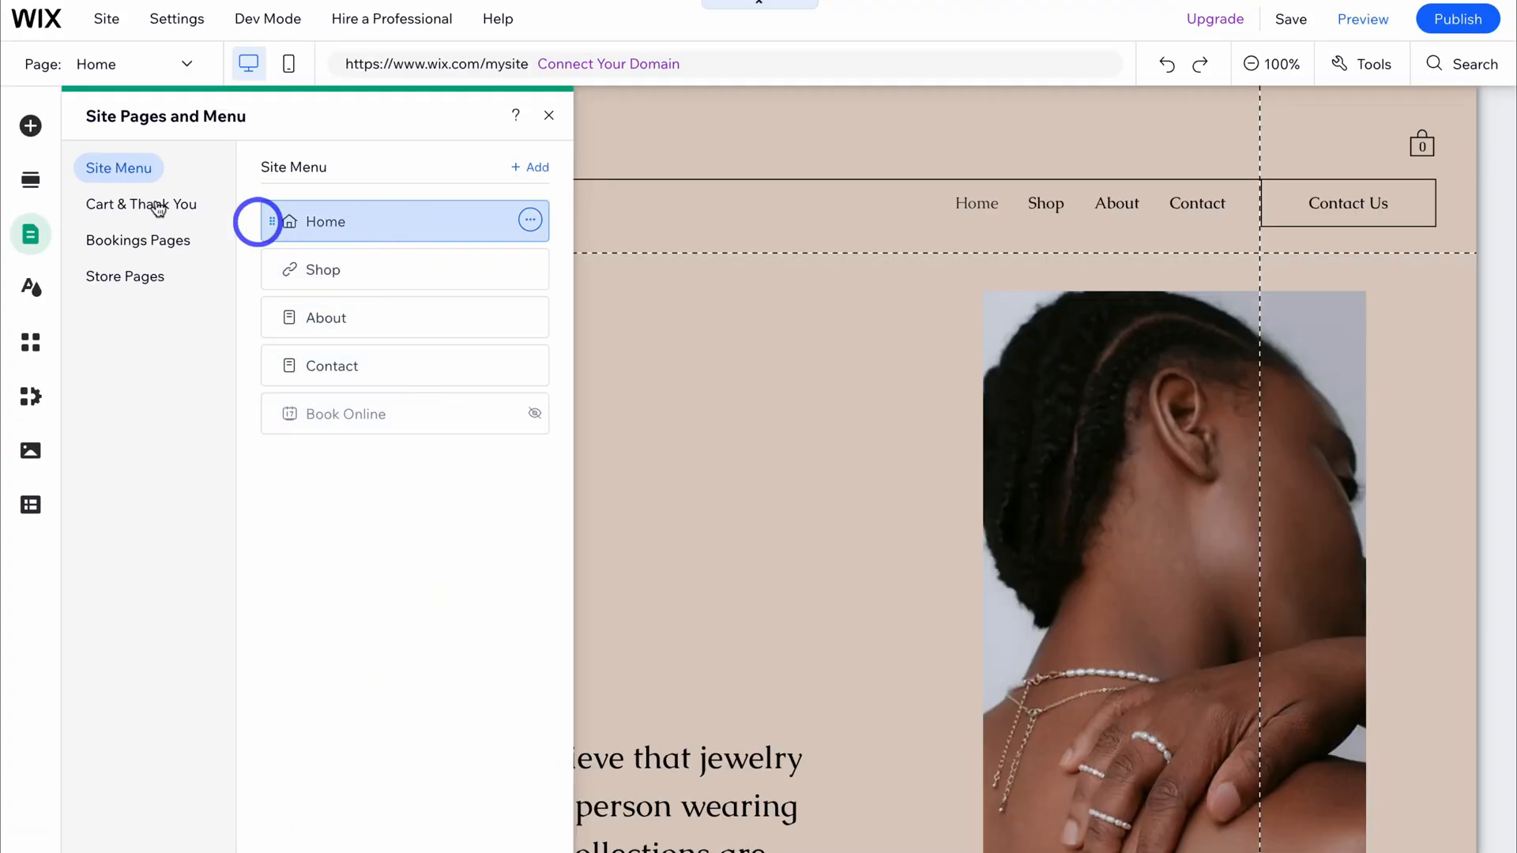
# - Add the dark themed button to the Home page and place it over the lower part of the welcome section's jewelry photo
pyautogui.click(30, 131)
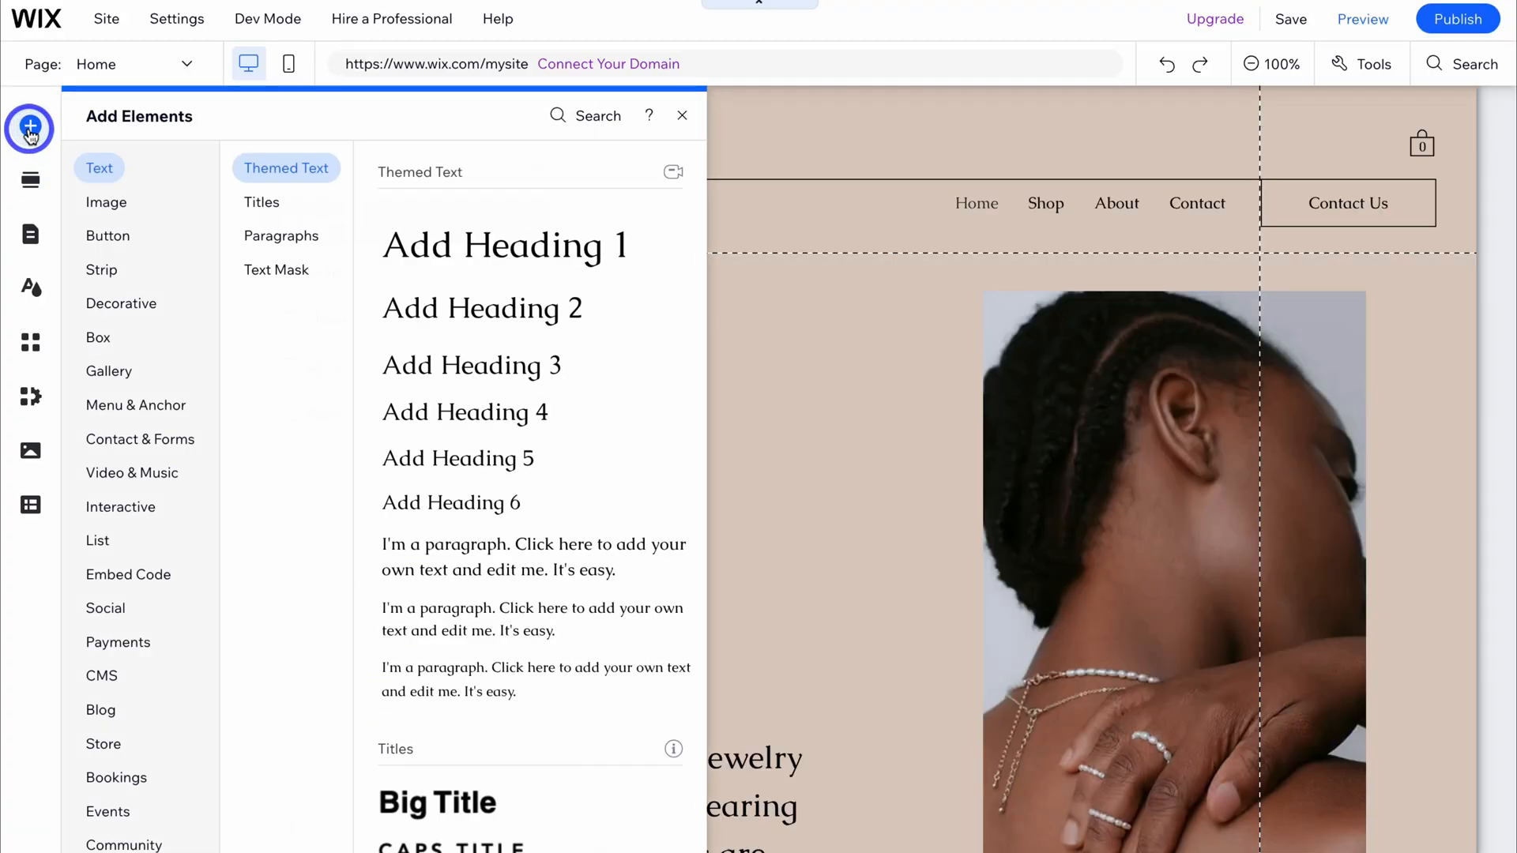
pyautogui.click(109, 234)
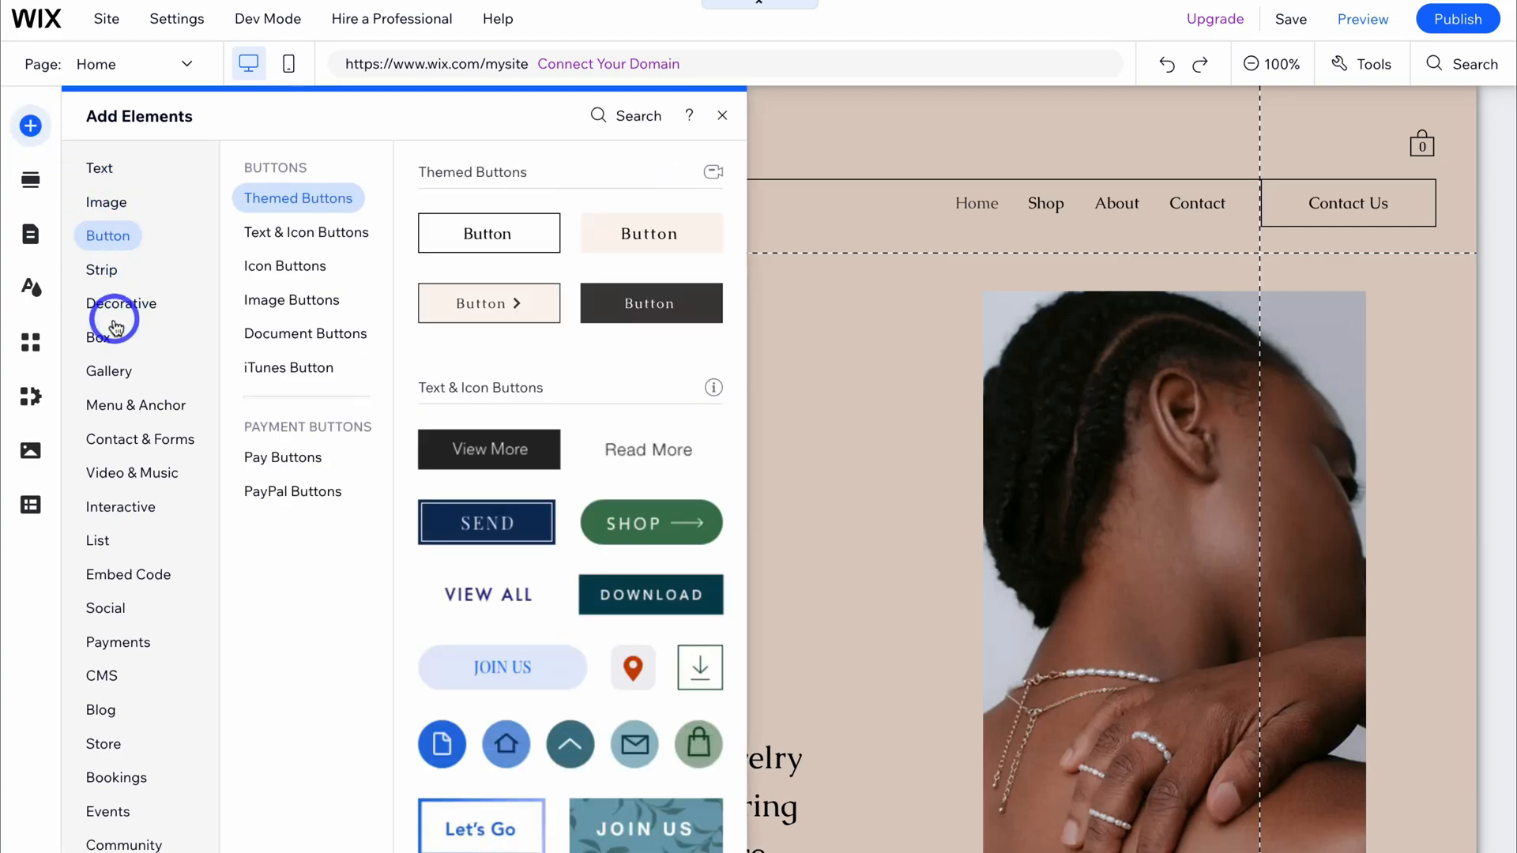
pyautogui.click(108, 241)
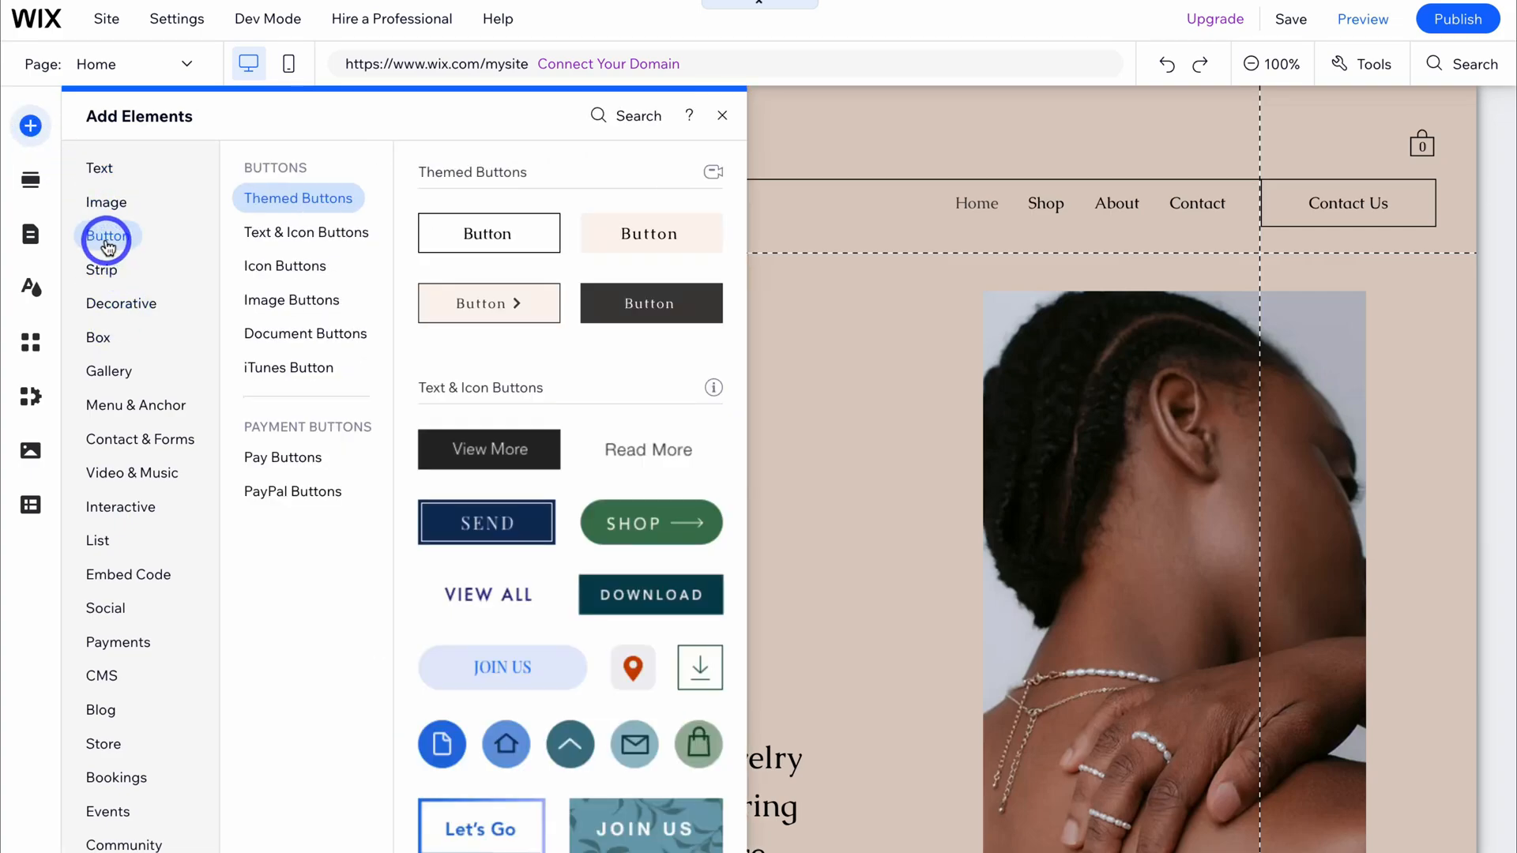
pyautogui.click(637, 307)
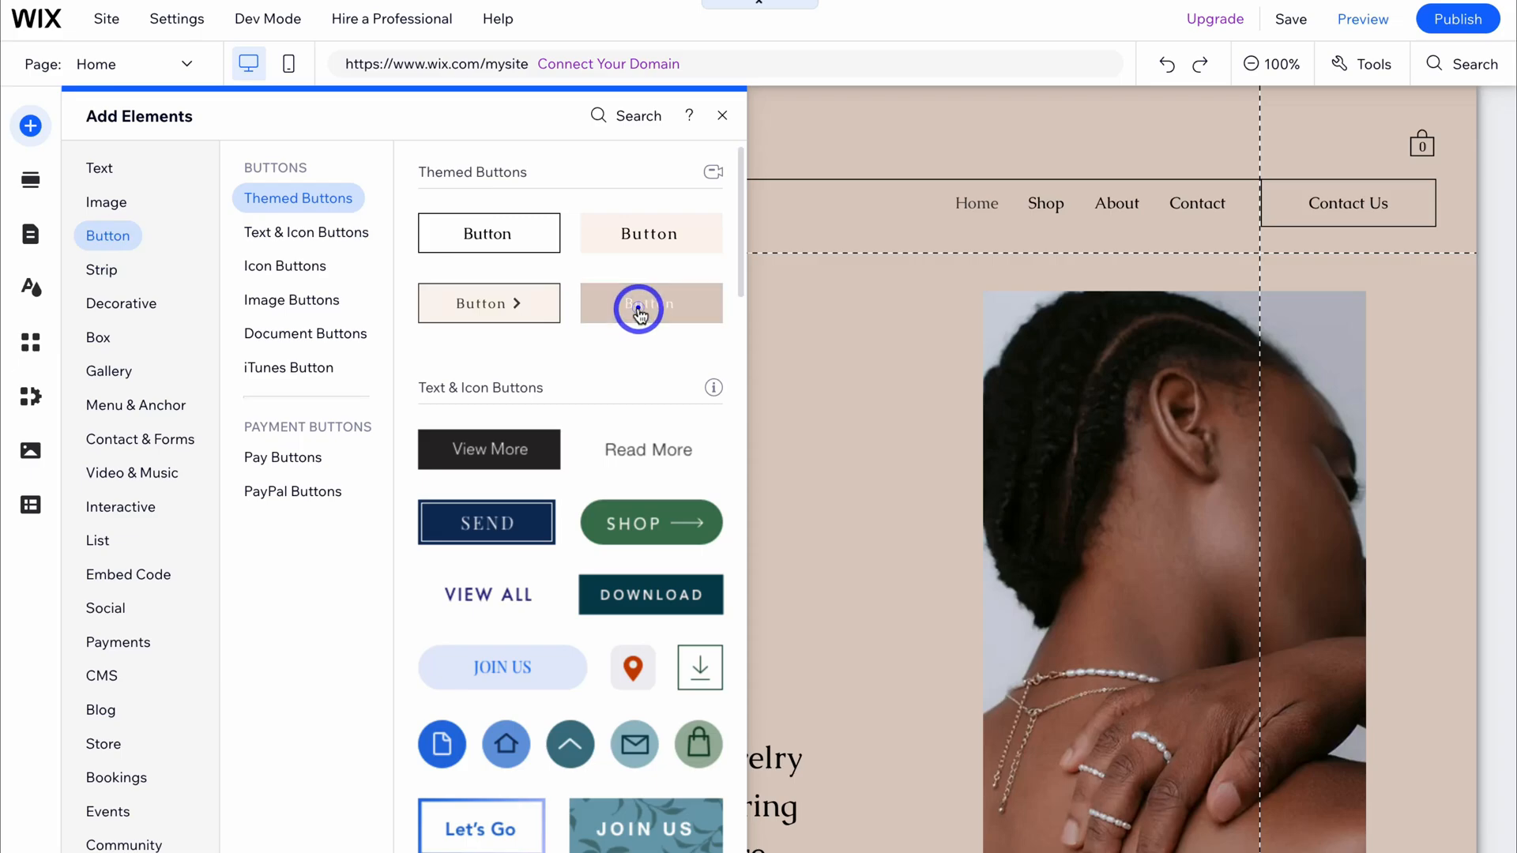
pyautogui.moveTo(755, 517); pyautogui.dragTo(521, 665)
pyautogui.scroll(-3, 657, 663)
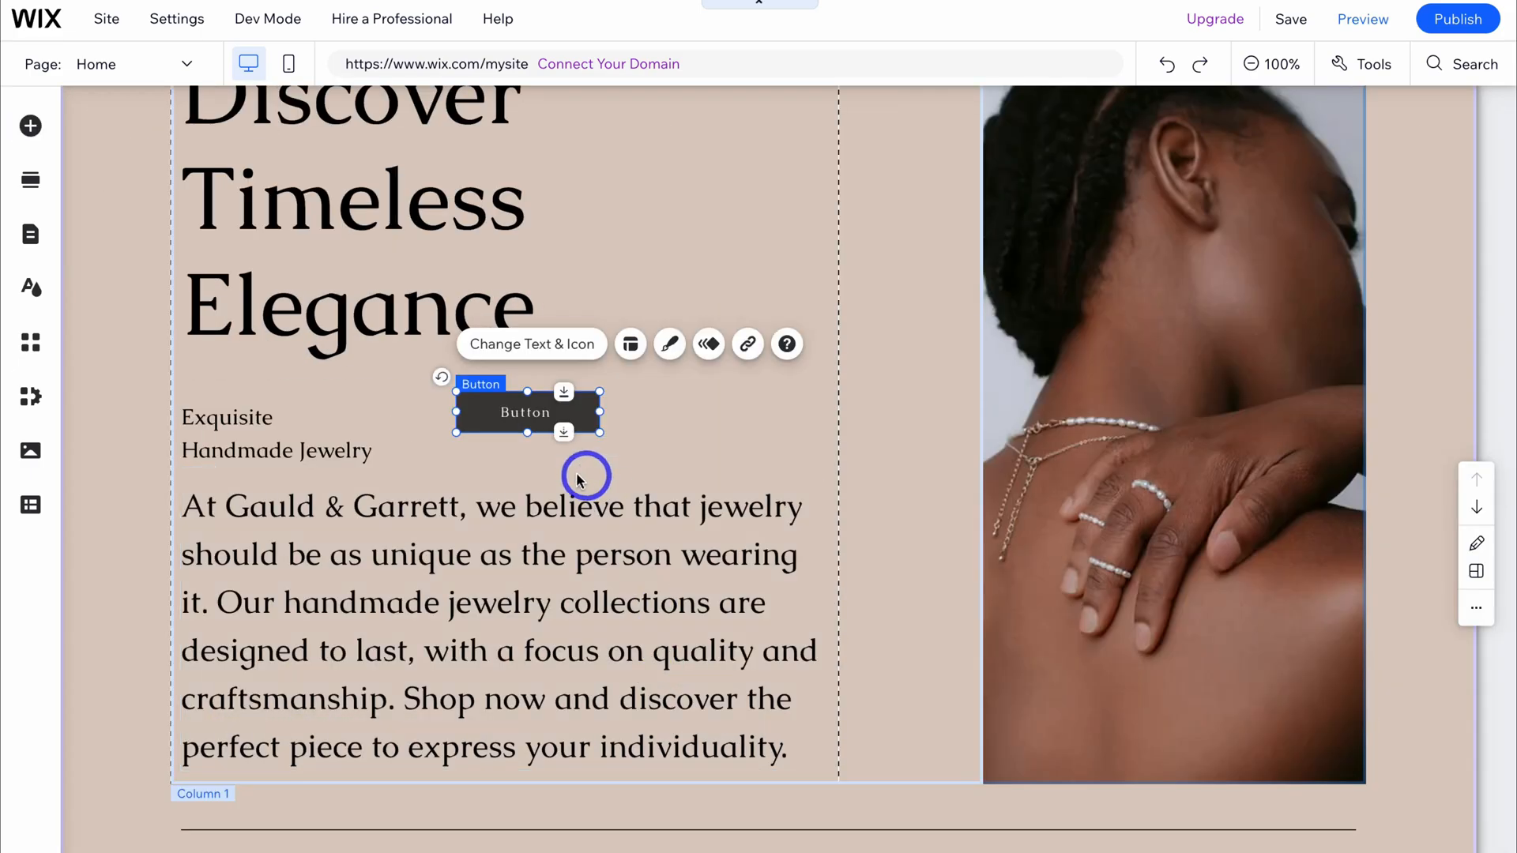
pyautogui.moveTo(519, 419); pyautogui.dragTo(1183, 738)
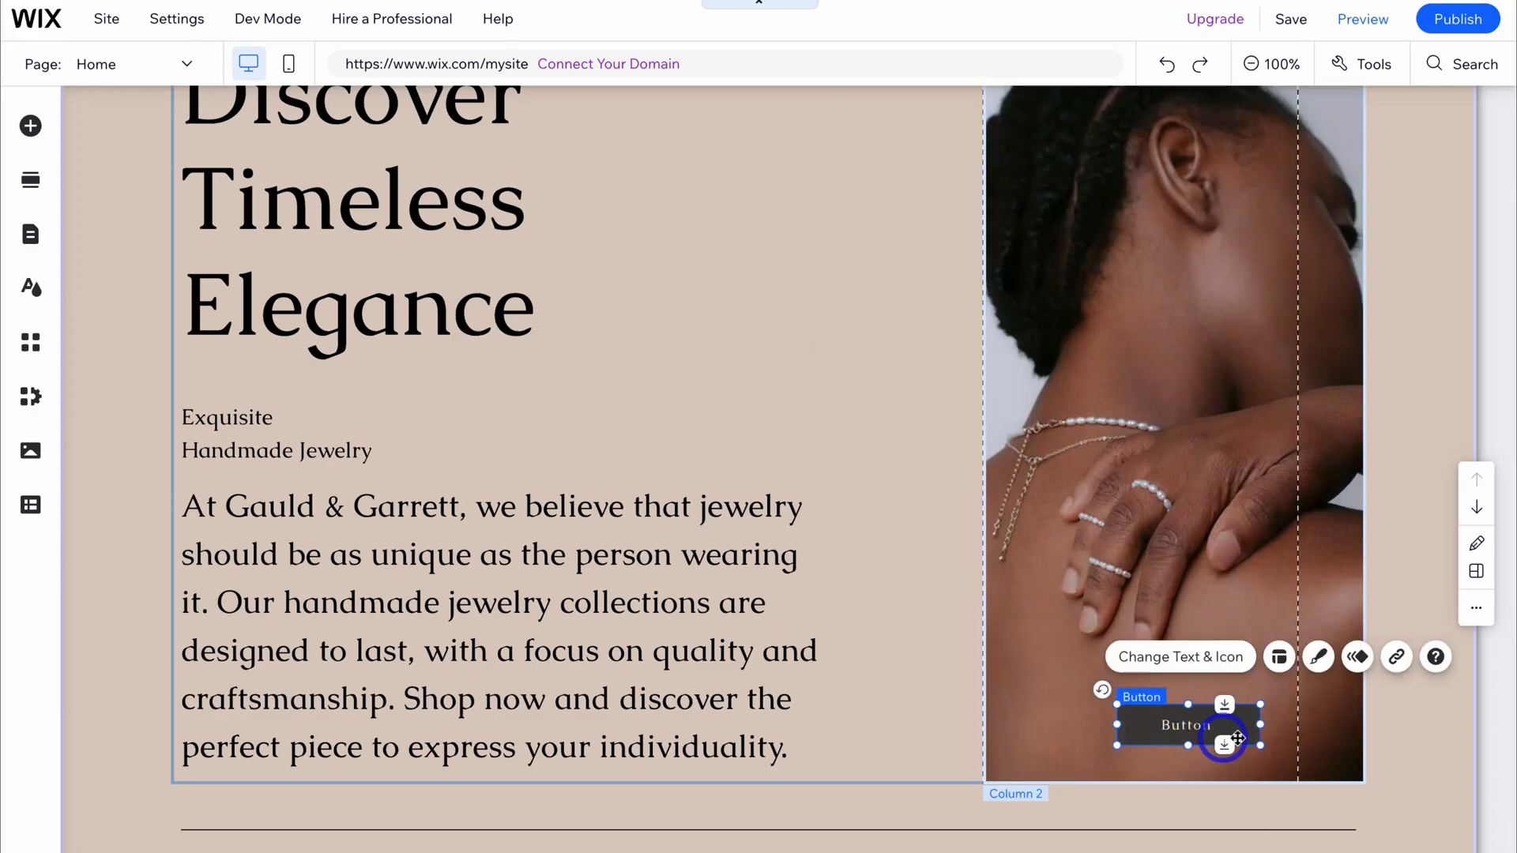
pyautogui.click(1400, 744)
# - Change the text of the button on the jewelry photo to "Shop Now"
pyautogui.click(1216, 731)
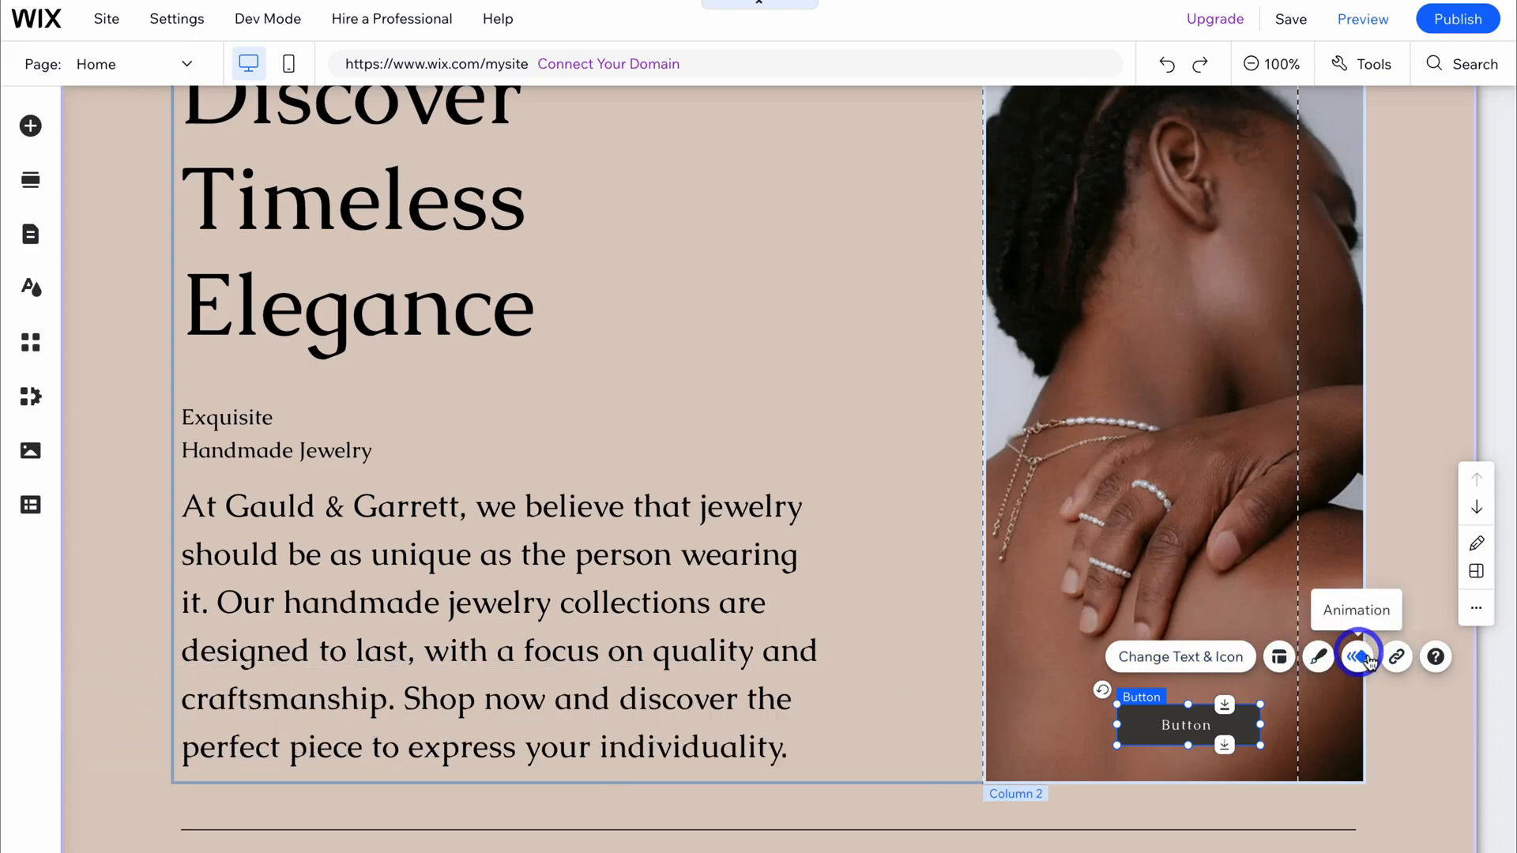
pyautogui.click(1193, 662)
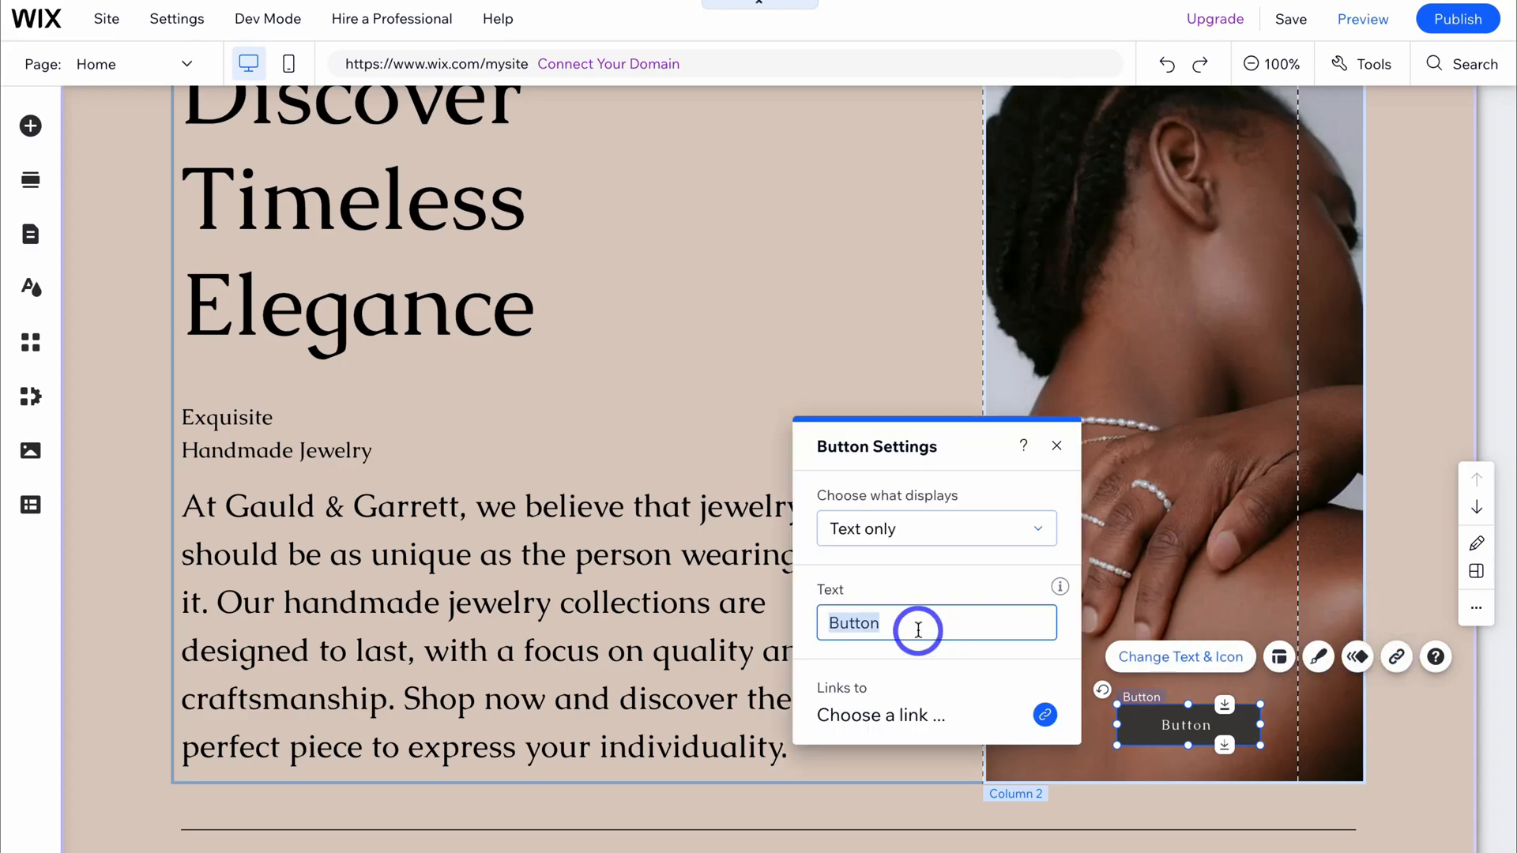
pyautogui.write('Shop Now')
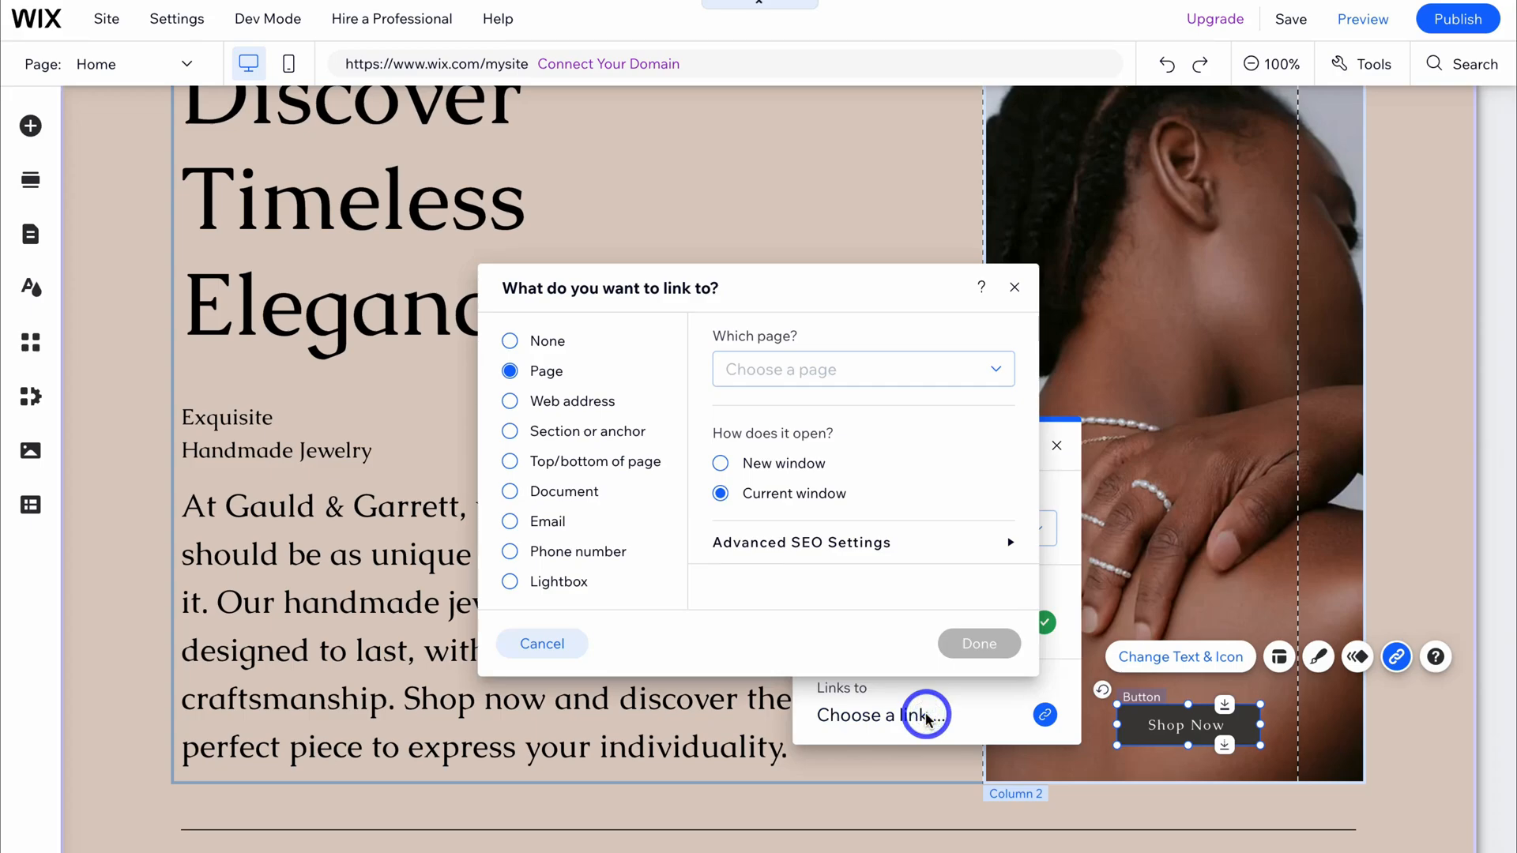
# - Link the Shop Now button to the Category Page with All Products as the item, and close its settings
pyautogui.click(538, 377)
pyautogui.click(821, 381)
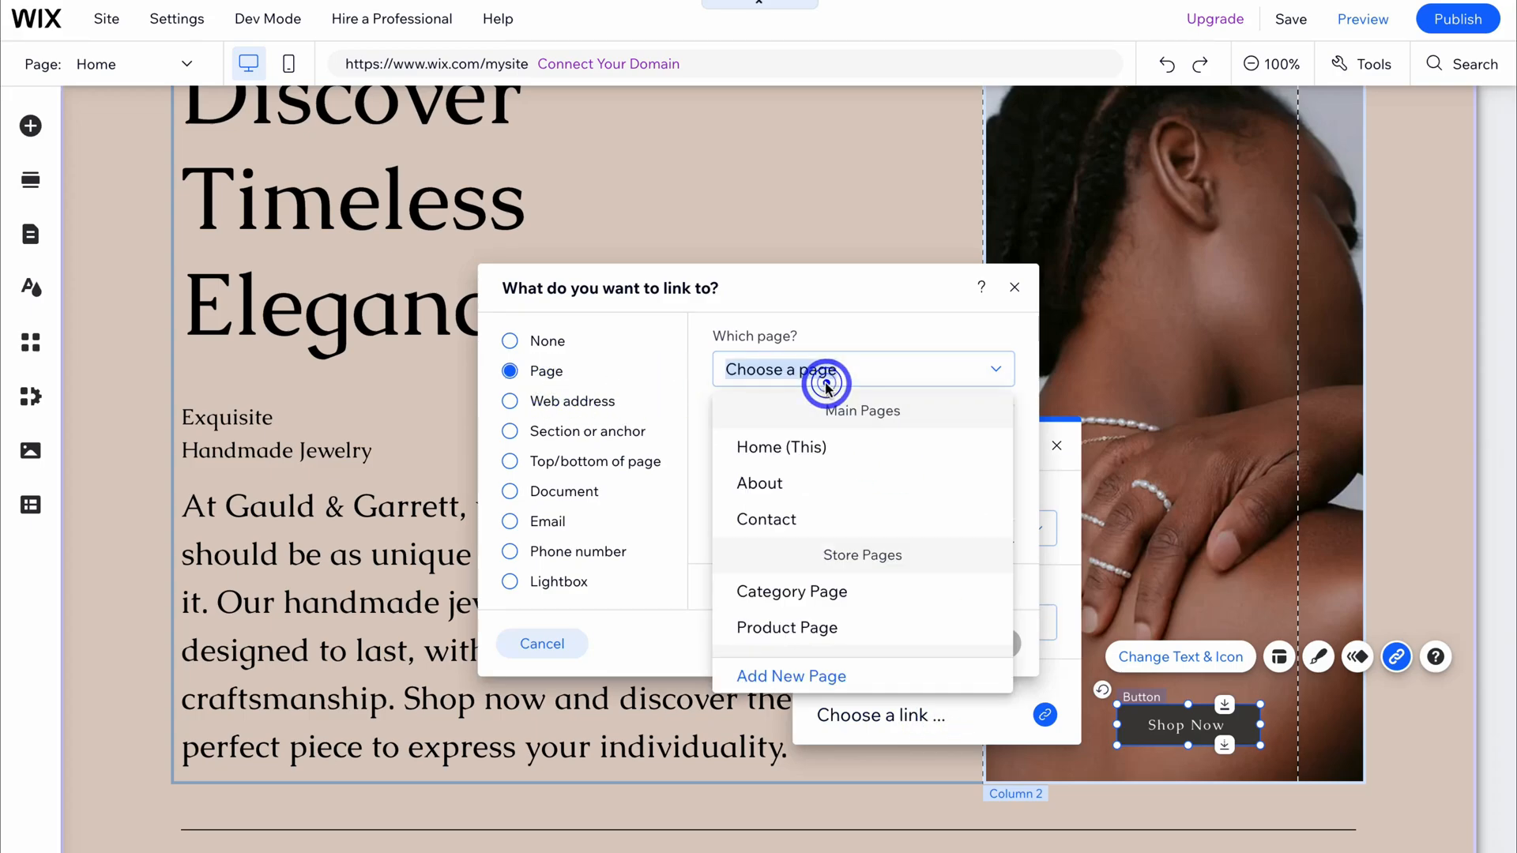
pyautogui.click(831, 591)
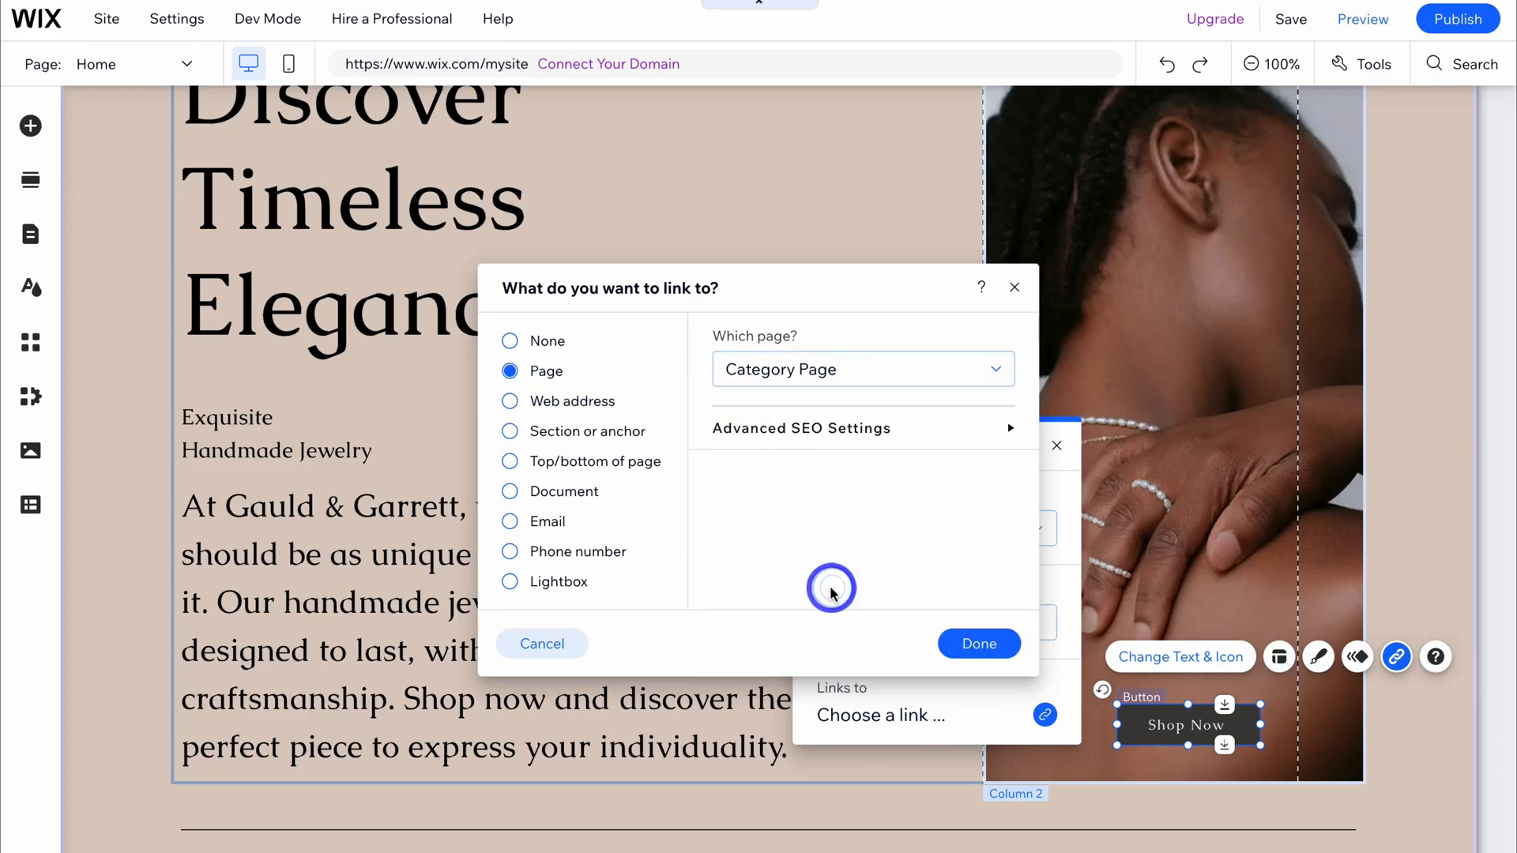
pyautogui.click(794, 455)
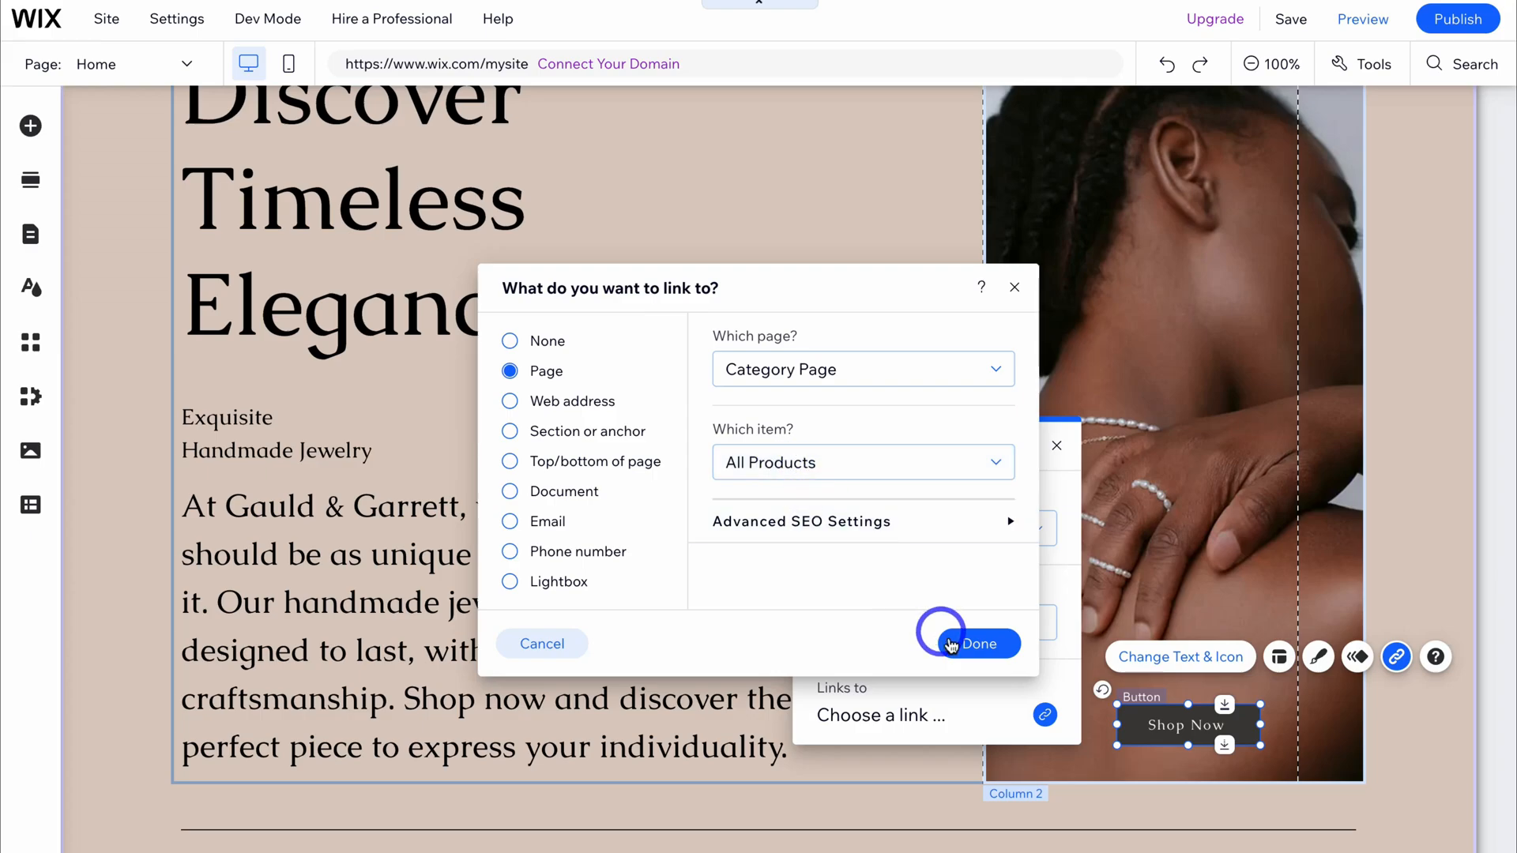
pyautogui.click(980, 645)
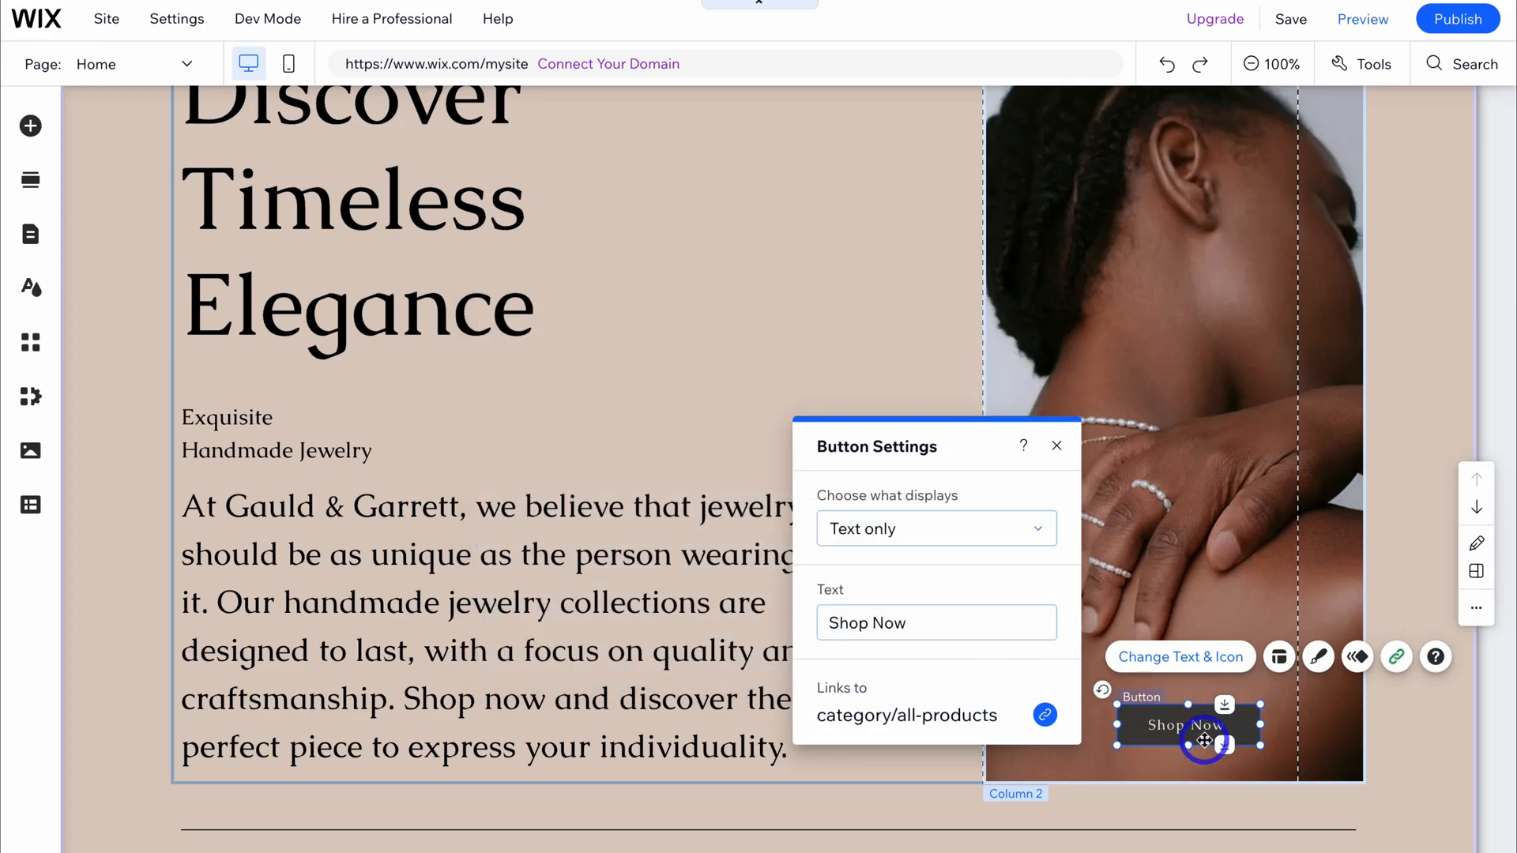
pyautogui.press('Escape')
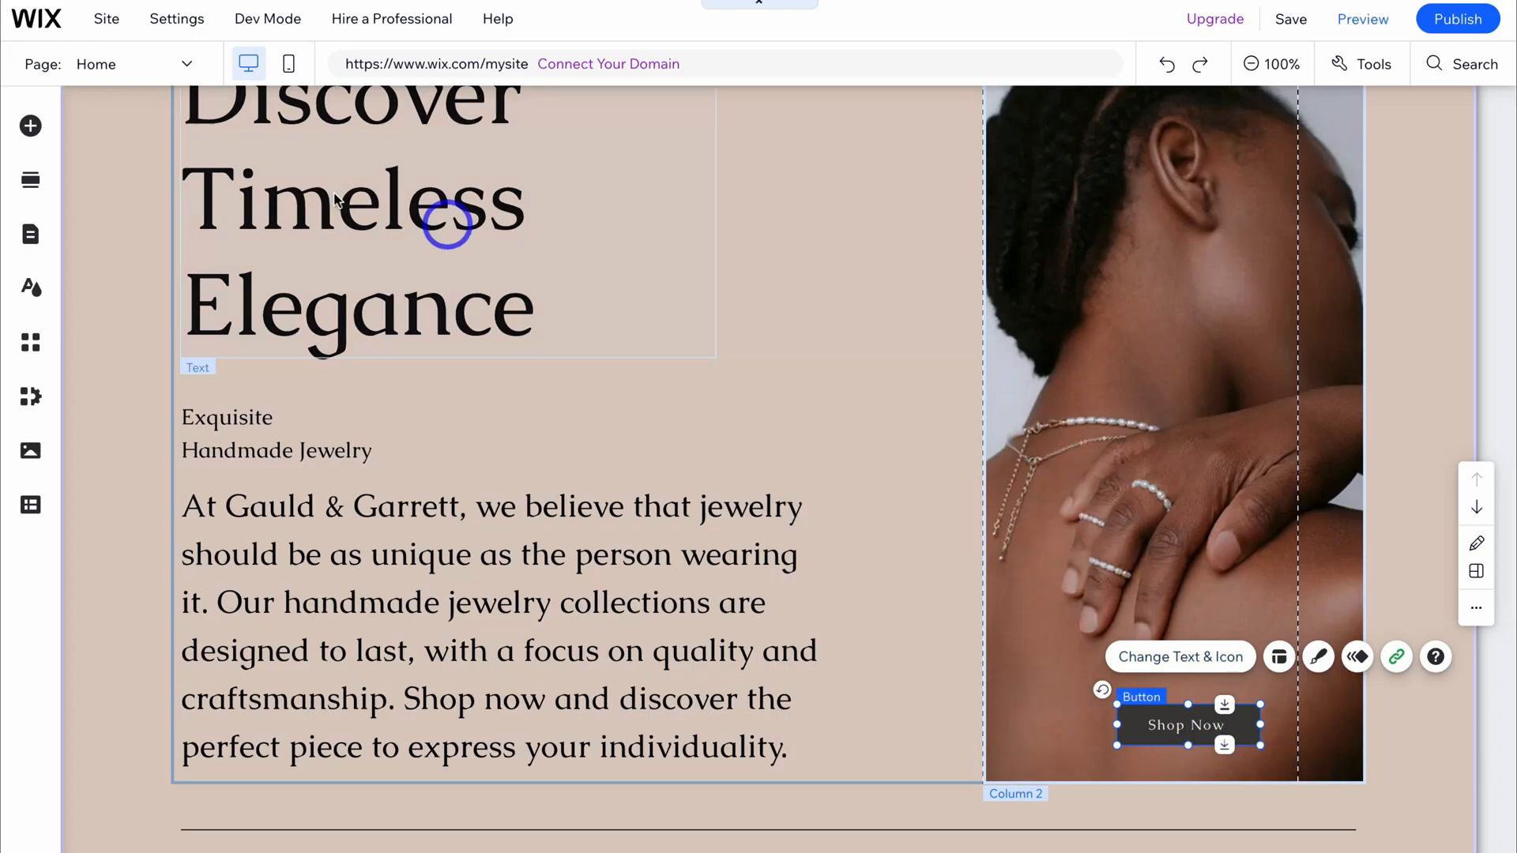
# - Browse the elements that can be added to the page, including text, strips, decorative shapes, social bars and payment buttons
pyautogui.click(29, 126)
pyautogui.click(93, 167)
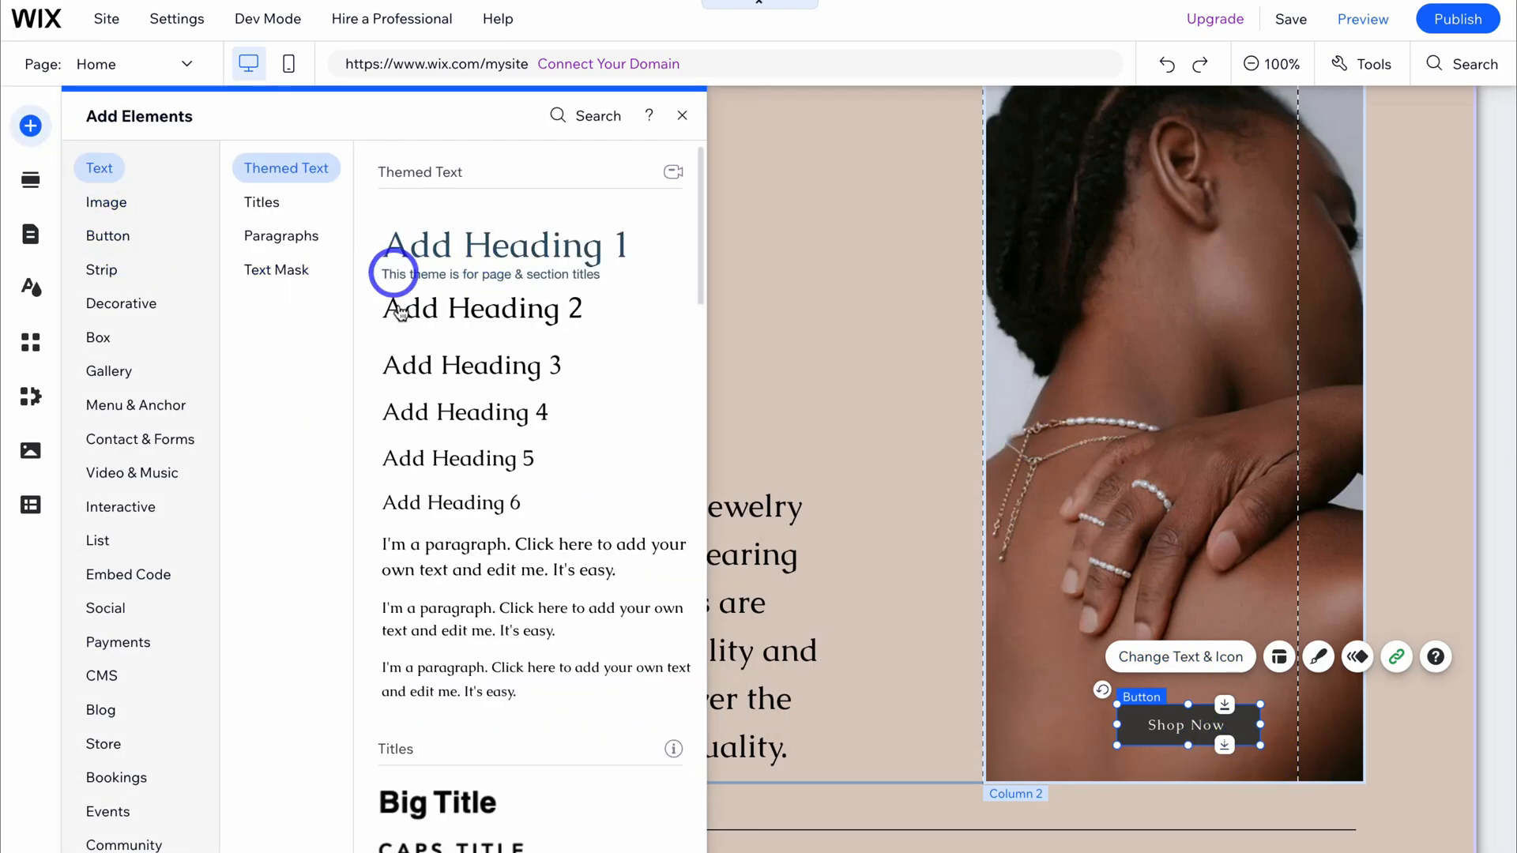
pyautogui.click(97, 235)
pyautogui.click(102, 271)
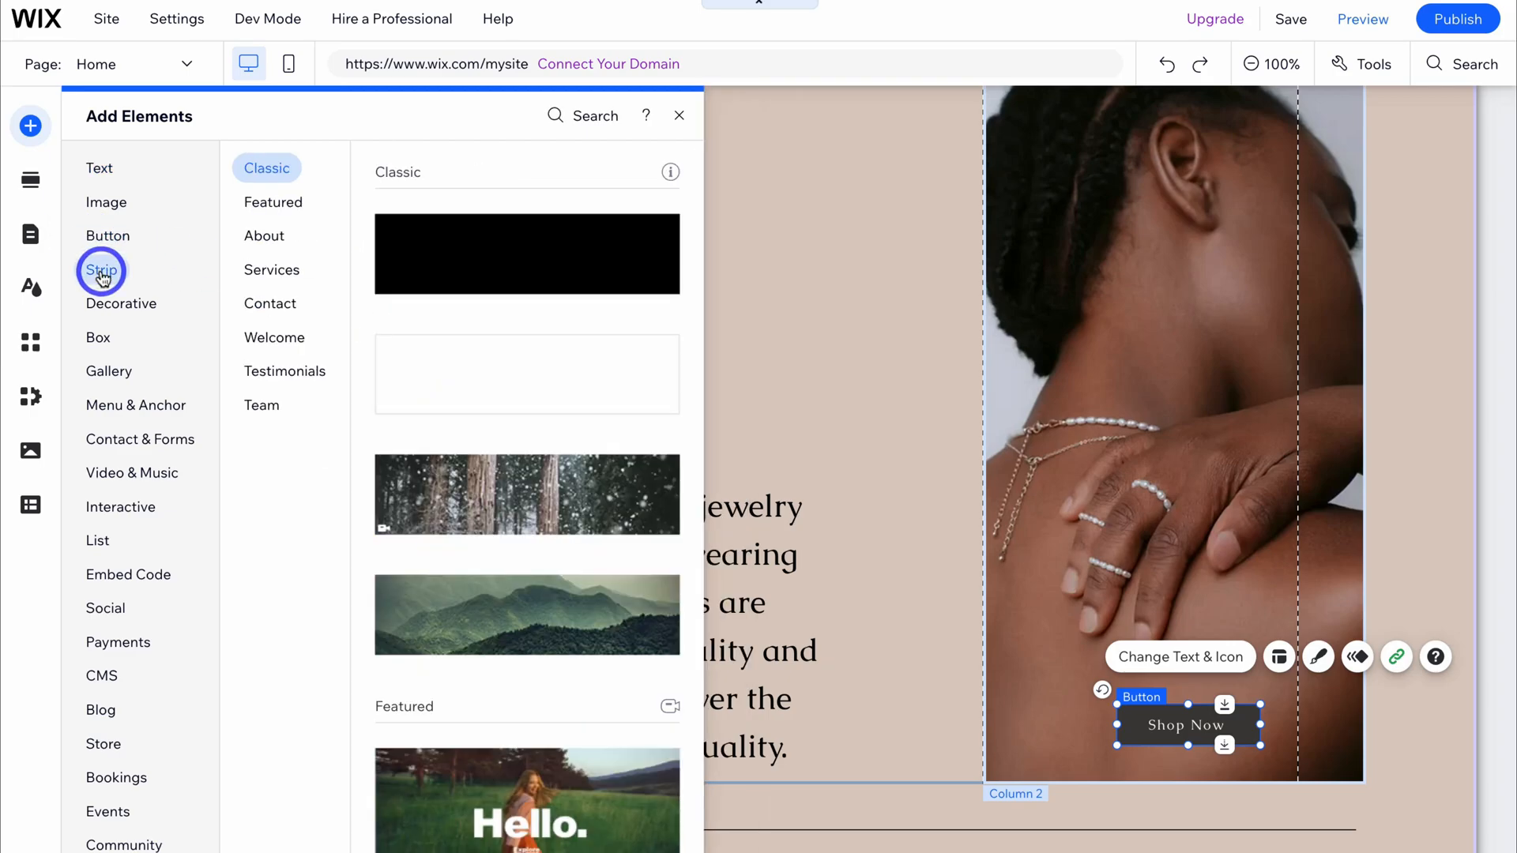
pyautogui.click(102, 301)
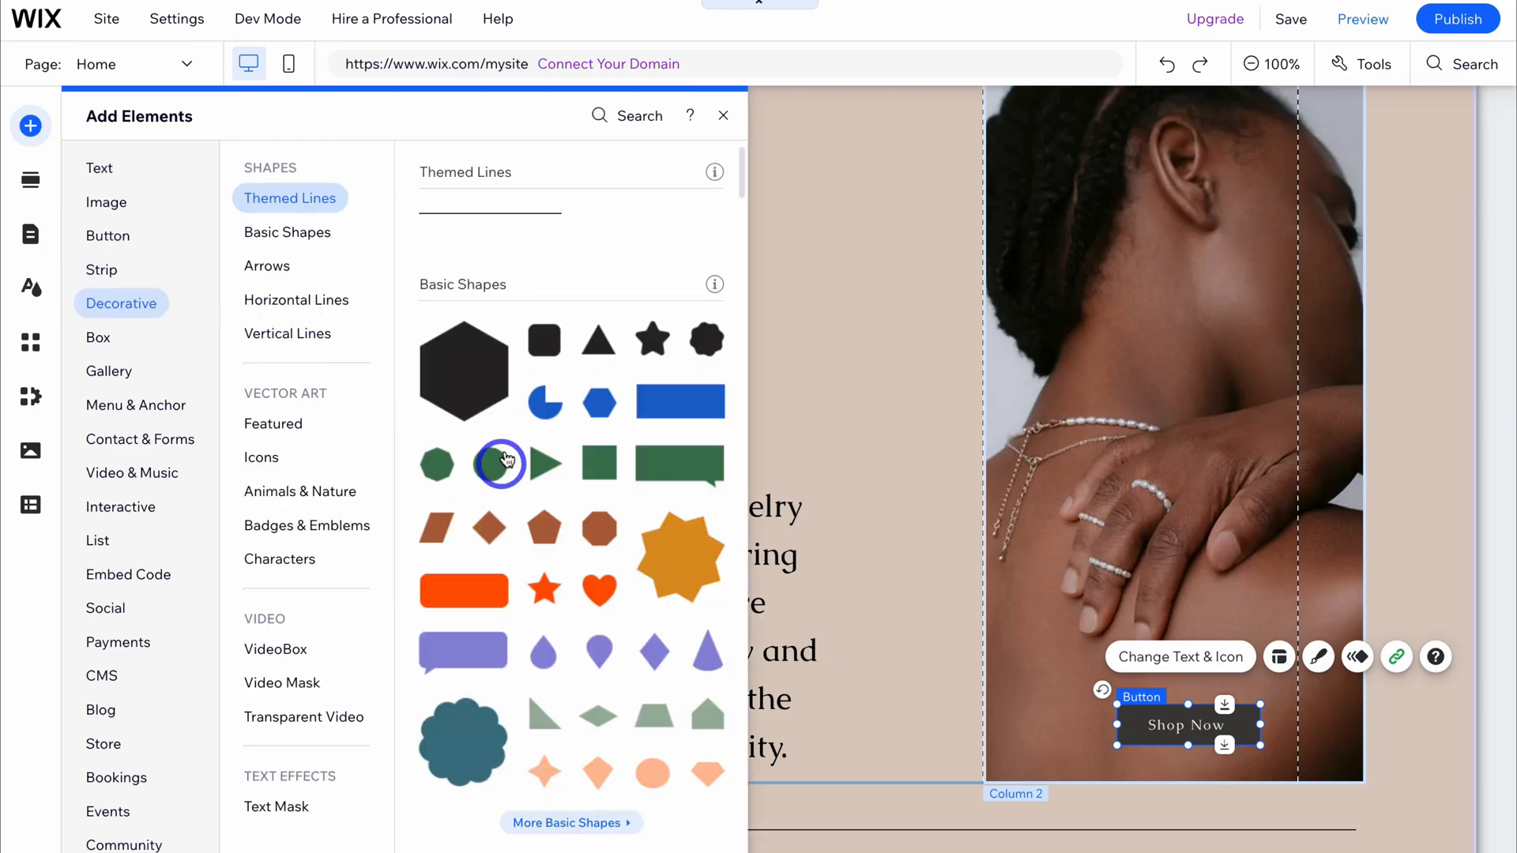
pyautogui.click(111, 506)
pyautogui.click(109, 613)
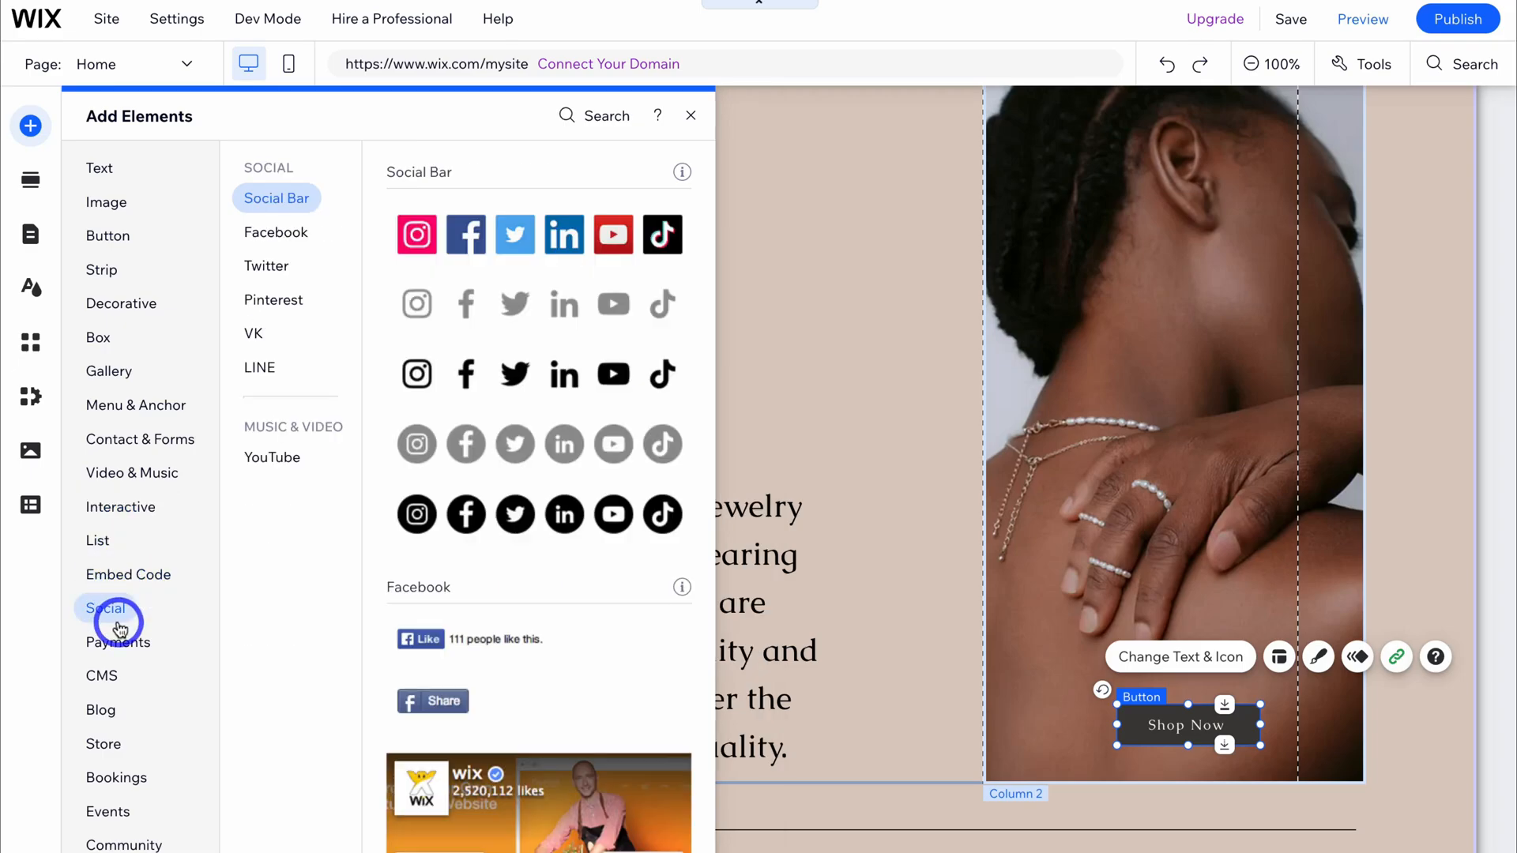
pyautogui.click(116, 653)
pyautogui.click(118, 671)
pyautogui.click(119, 643)
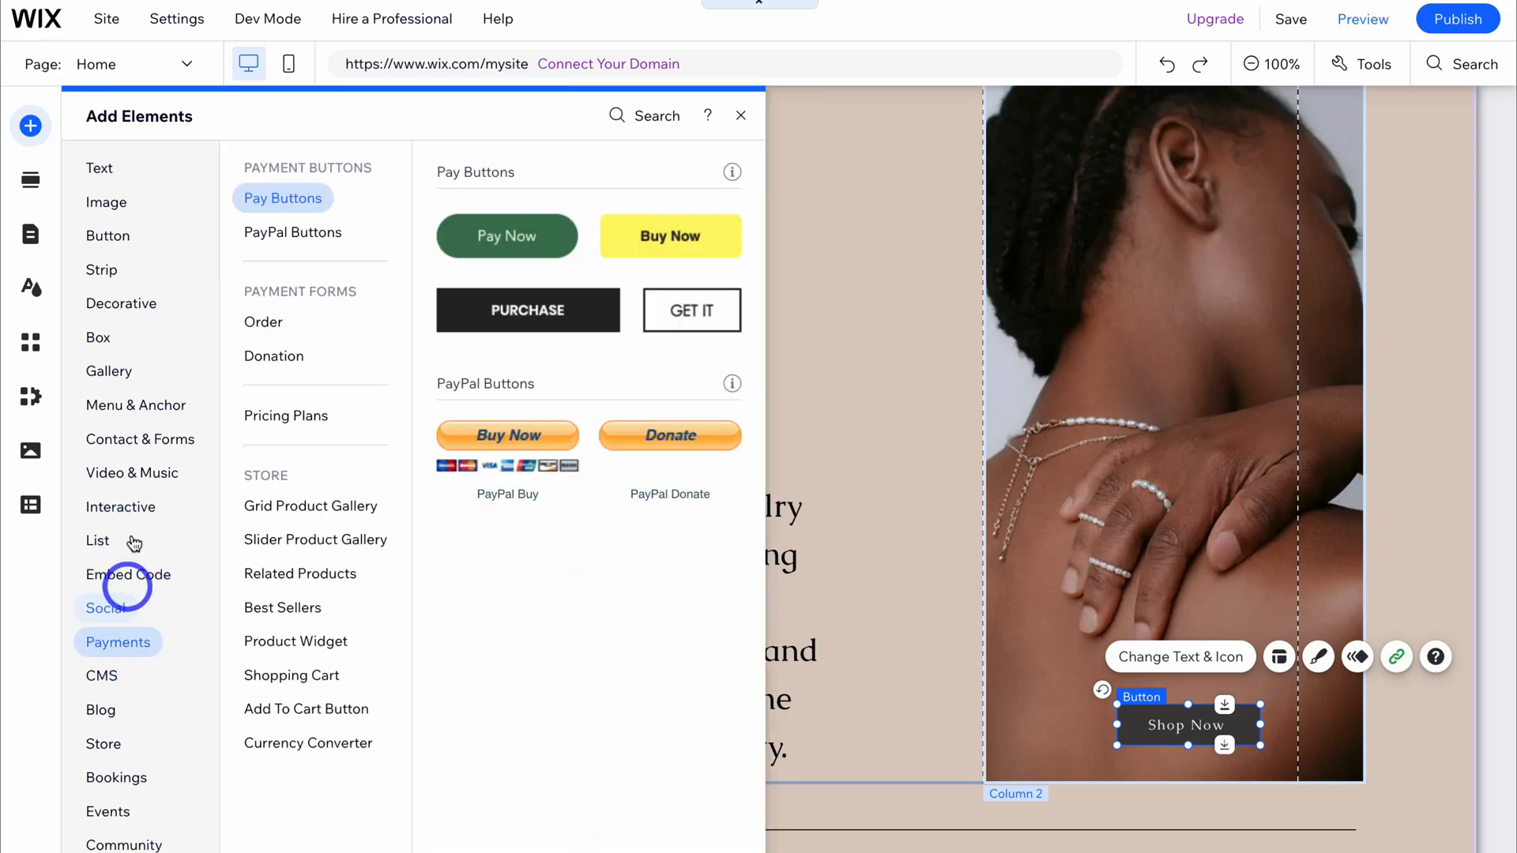
# - Browse the Welcome, Promotion and Contact section templates, and review the featured site themes
pyautogui.click(28, 184)
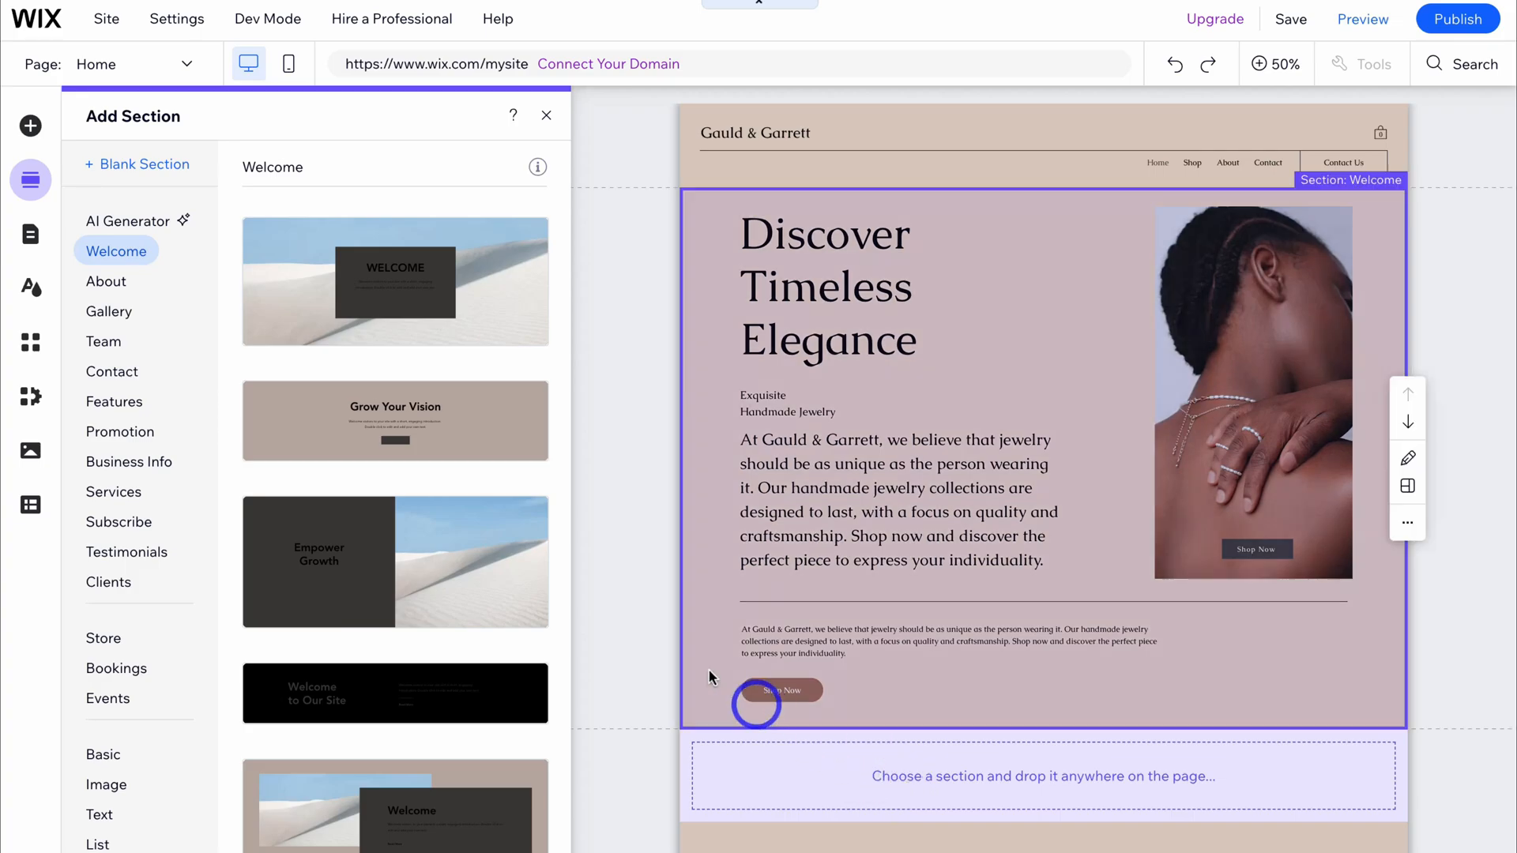
pyautogui.scroll(-1, 440, 448)
pyautogui.scroll(1, 440, 447)
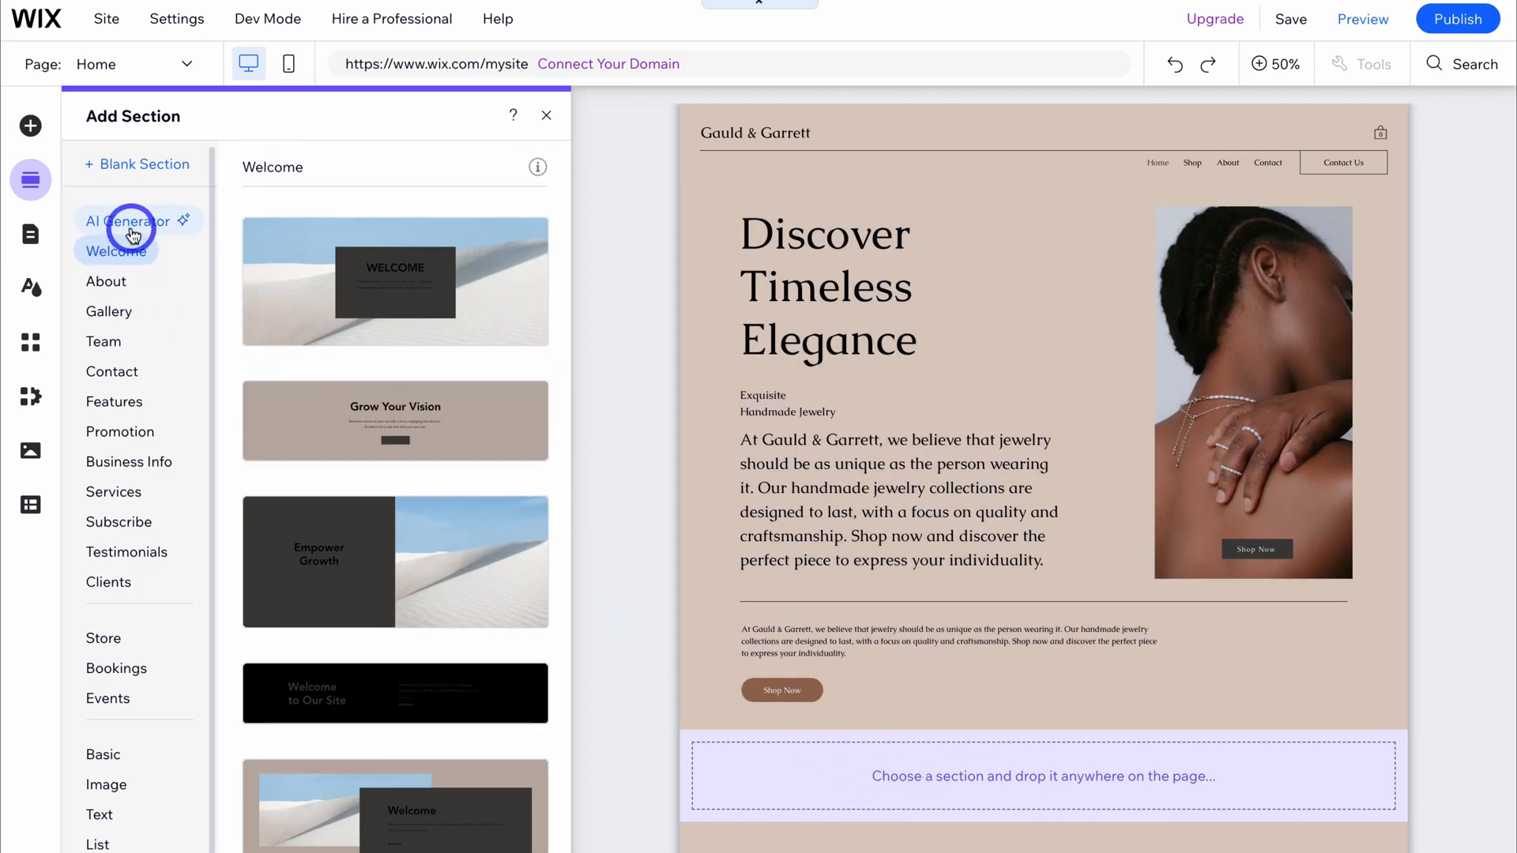
pyautogui.click(120, 444)
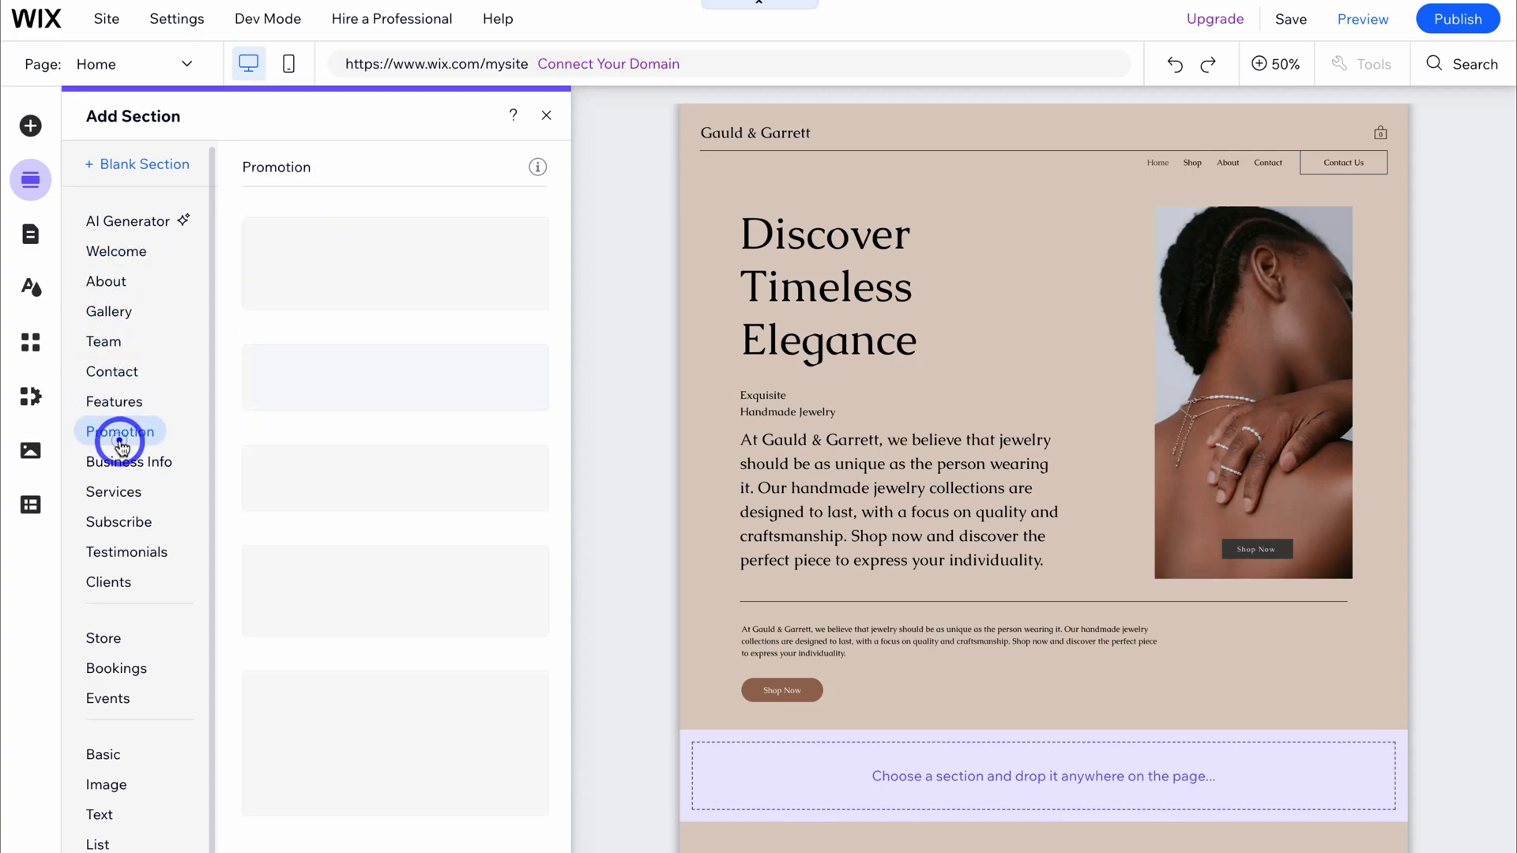
pyautogui.click(118, 374)
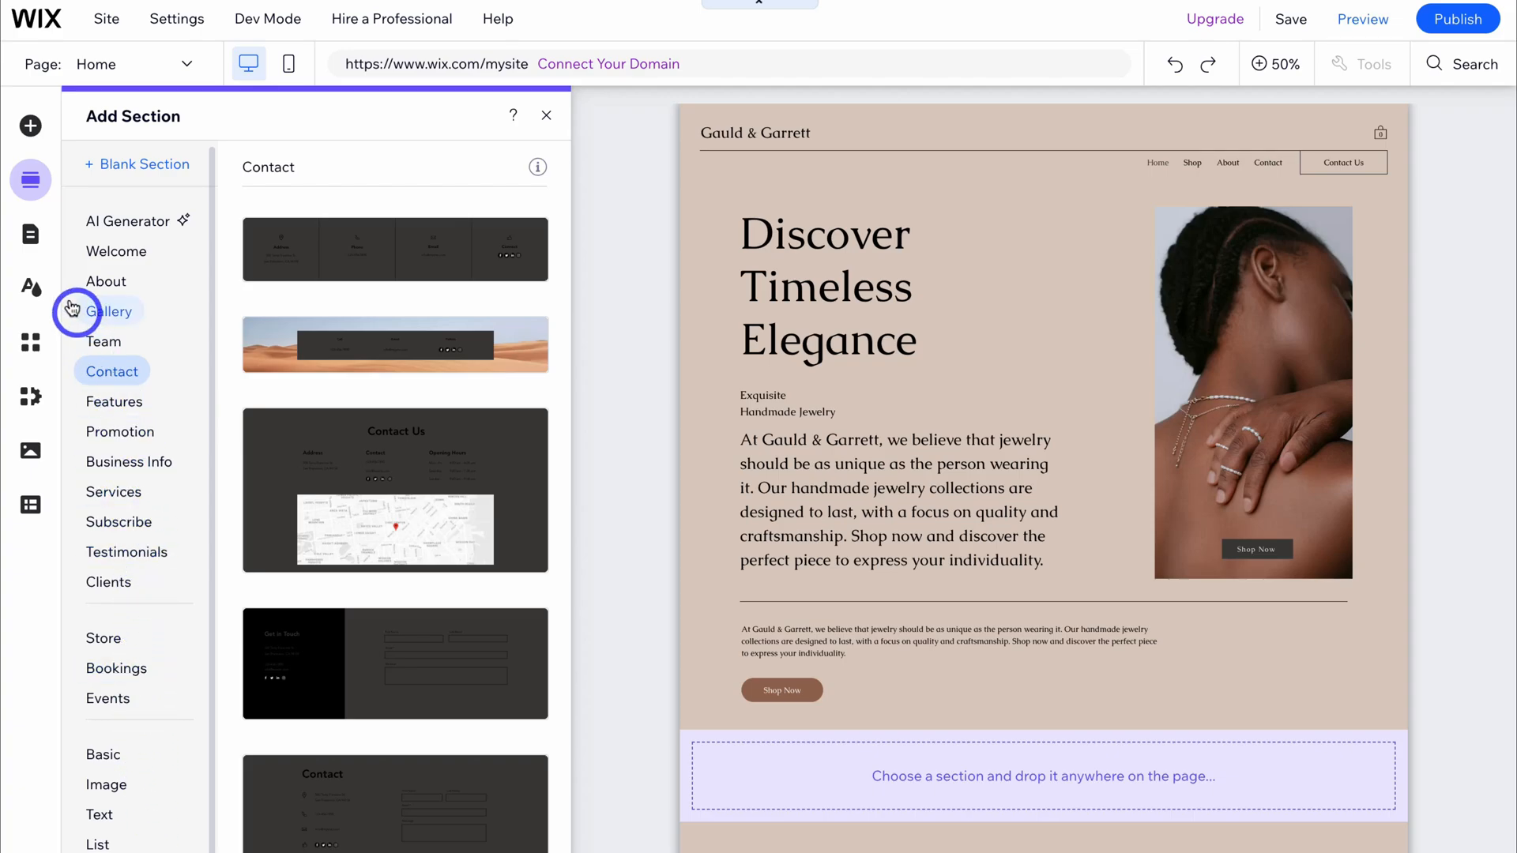
pyautogui.click(30, 287)
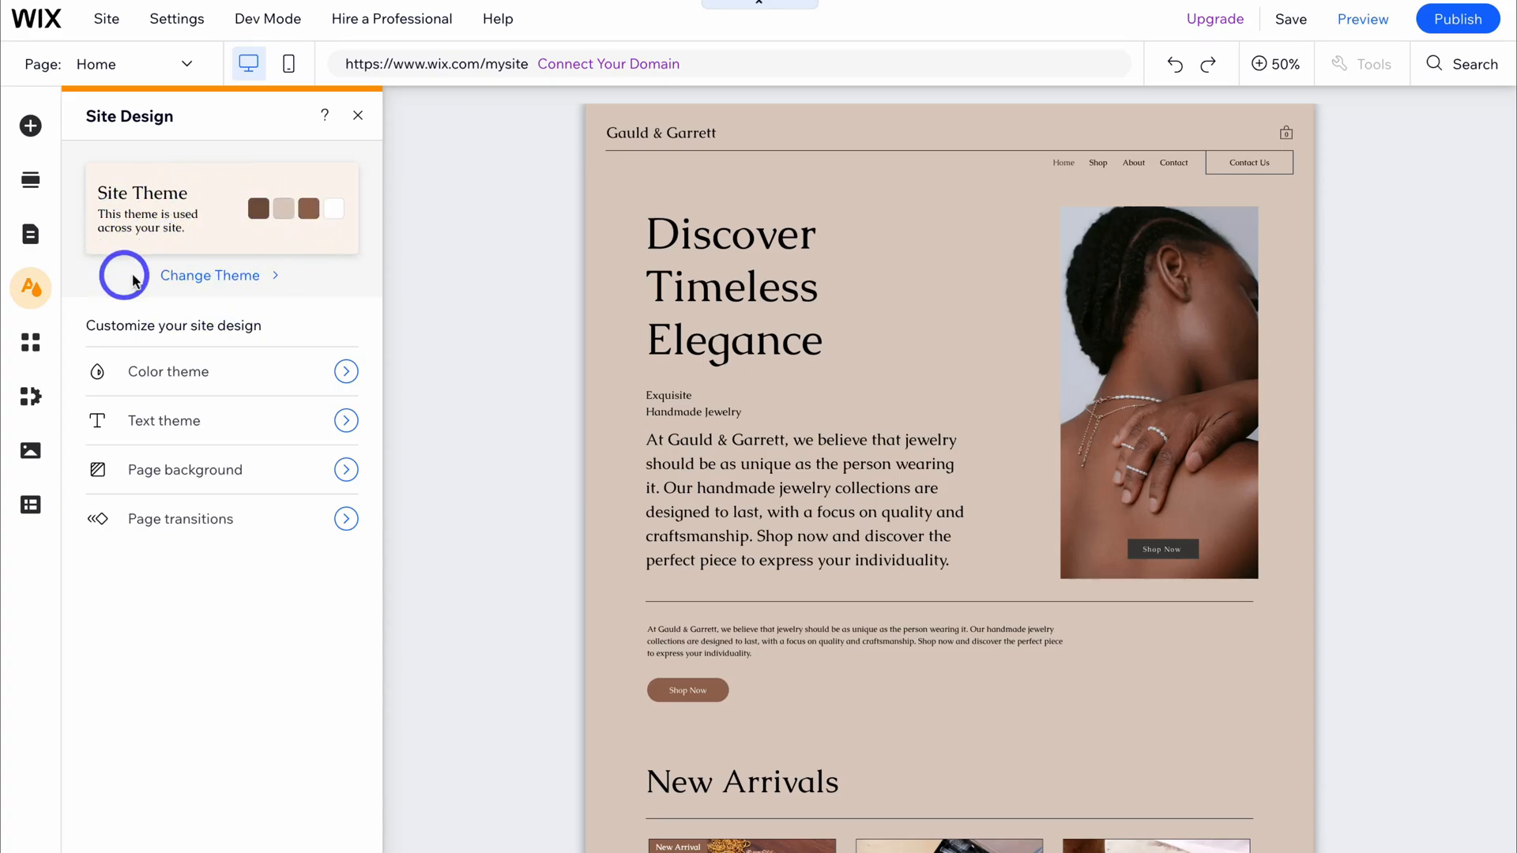
pyautogui.click(188, 275)
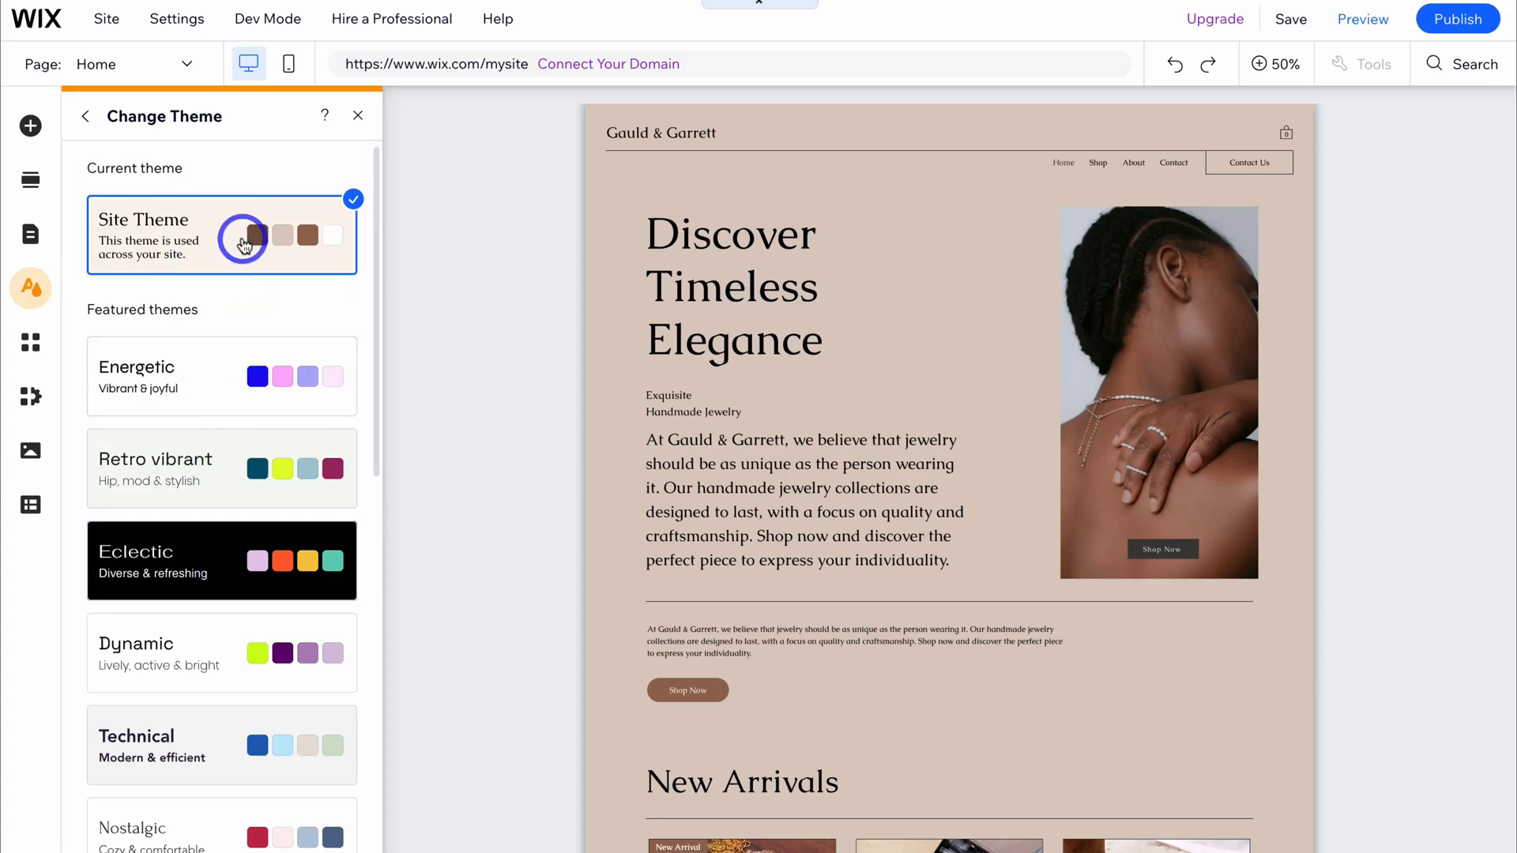
# - Browse the Wix App Market's recommended, trending and business apps, and look through the Sell Online category
pyautogui.click(24, 348)
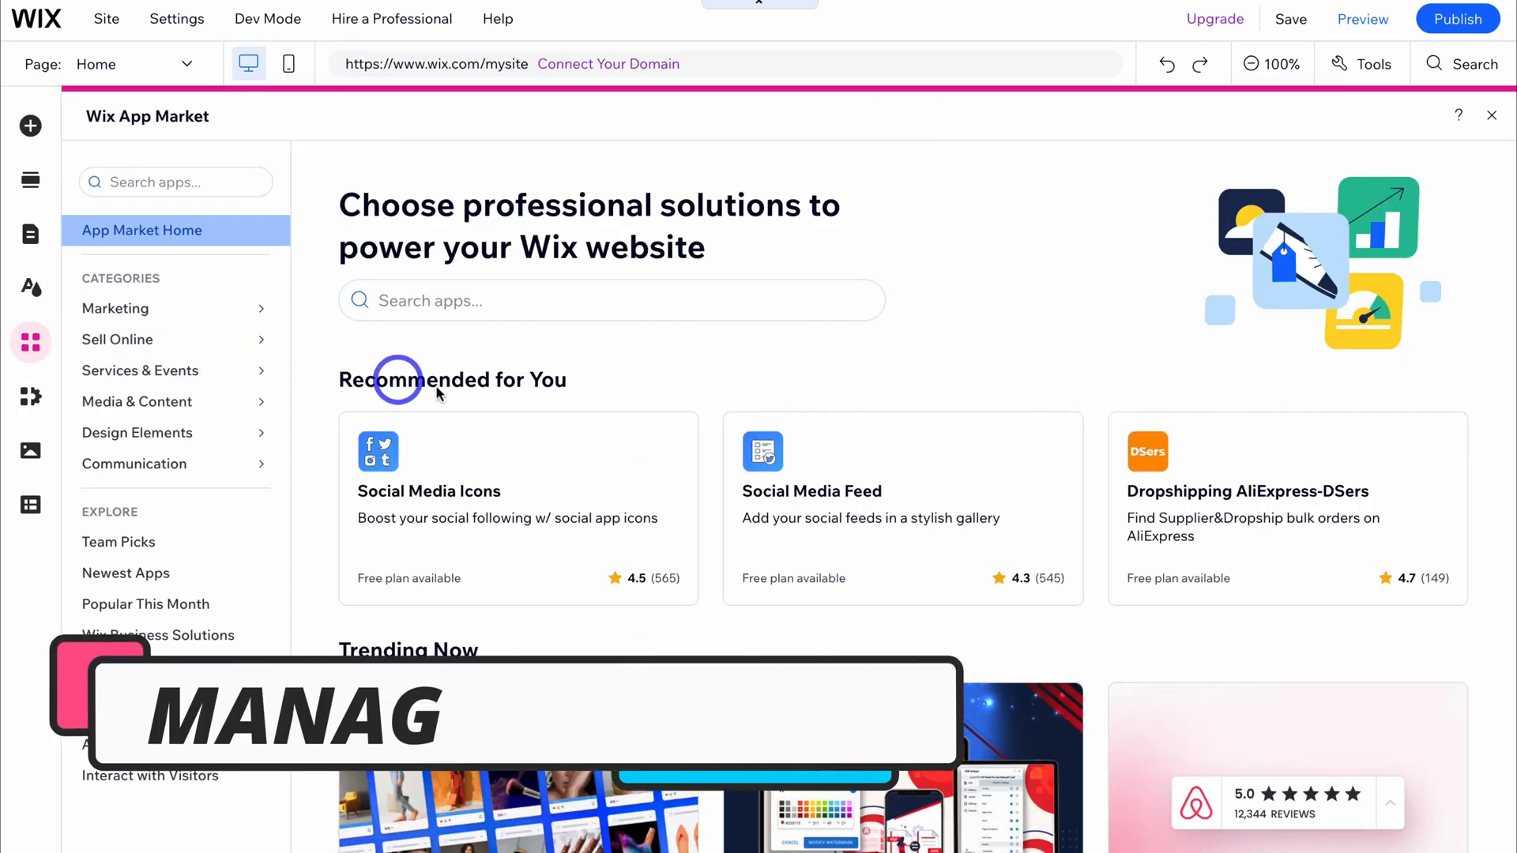
pyautogui.scroll(-4, 461, 427)
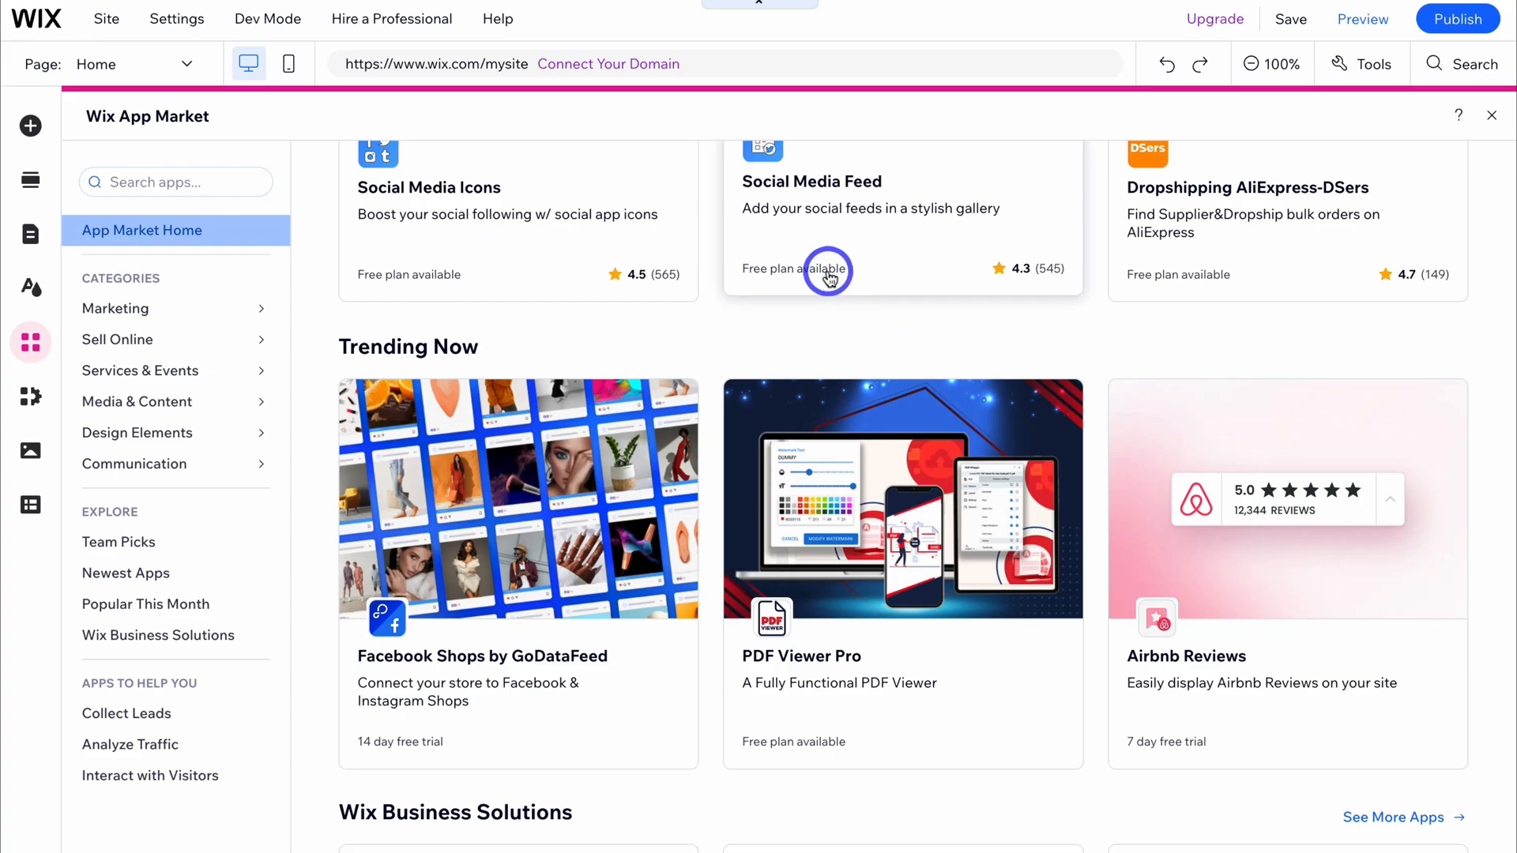
pyautogui.scroll(-2, 828, 277)
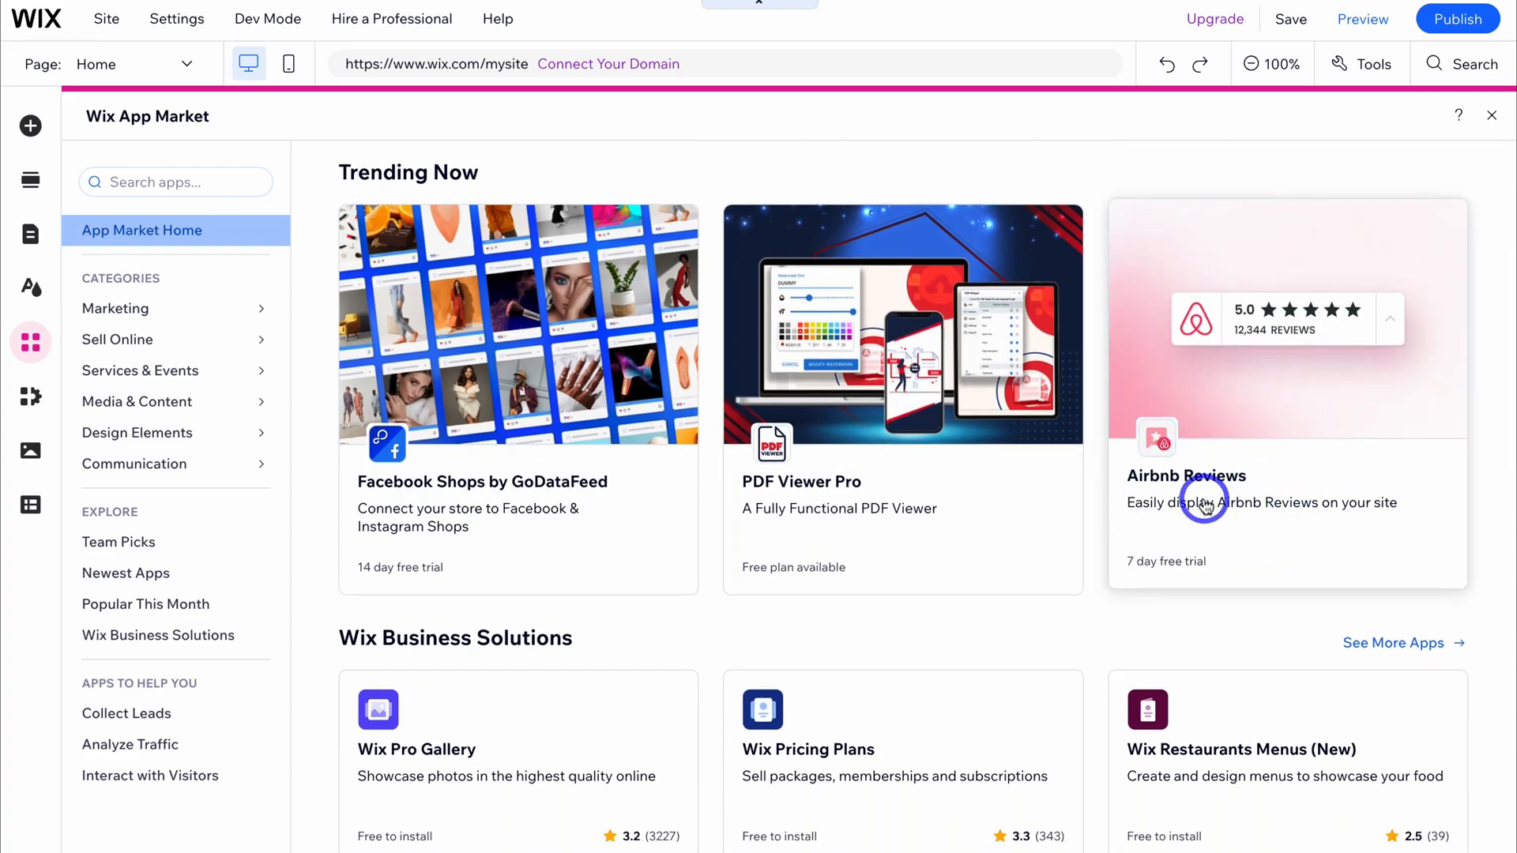
pyautogui.scroll(-3, 1204, 505)
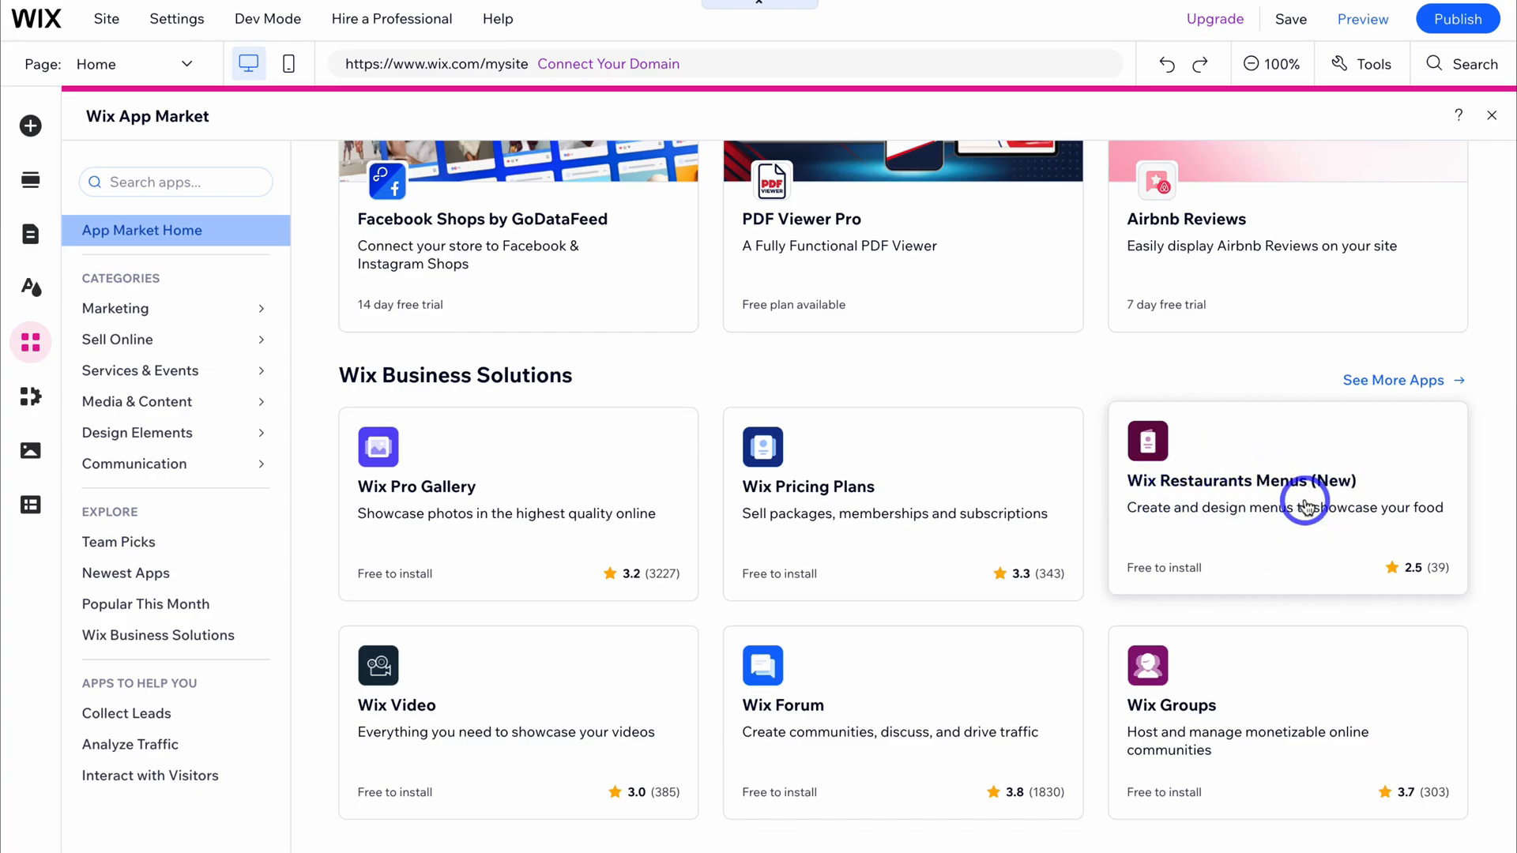
pyautogui.scroll(-4, 909, 703)
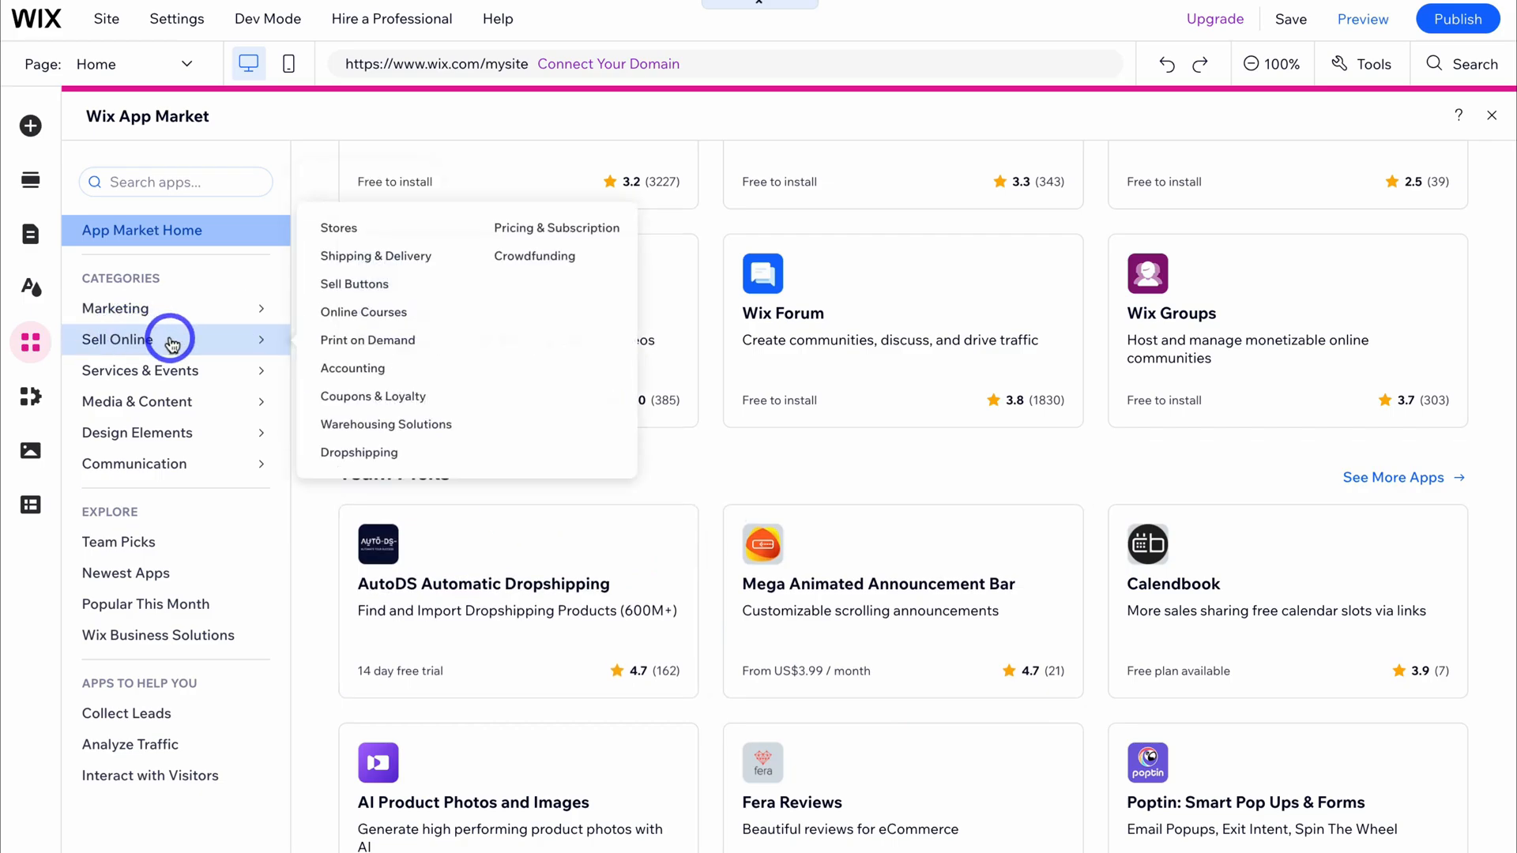
pyautogui.click(170, 341)
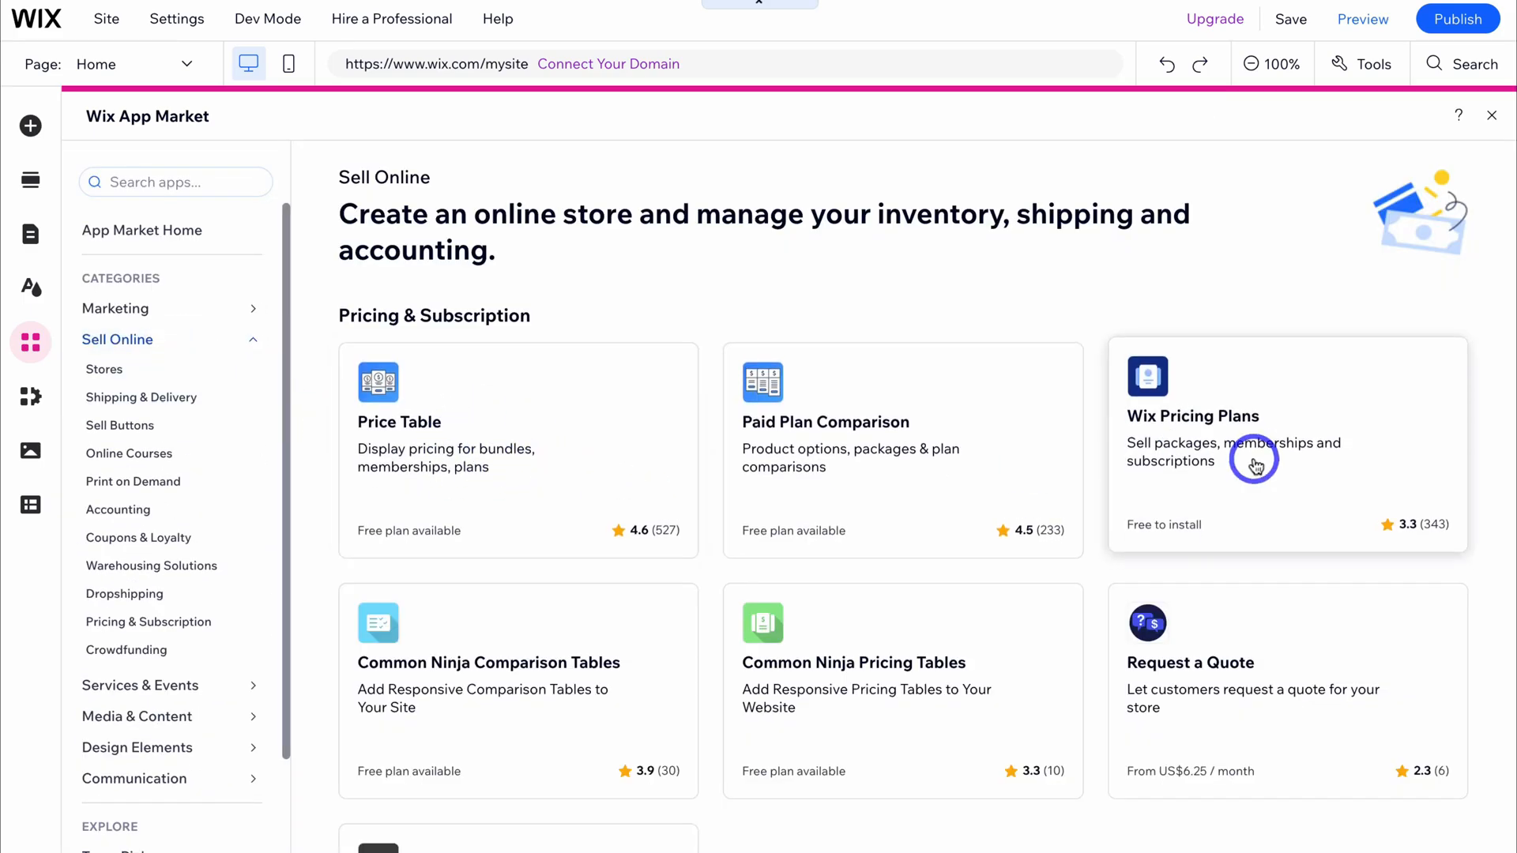
pyautogui.scroll(-7, 1253, 461)
pyautogui.scroll(-3, 451, 570)
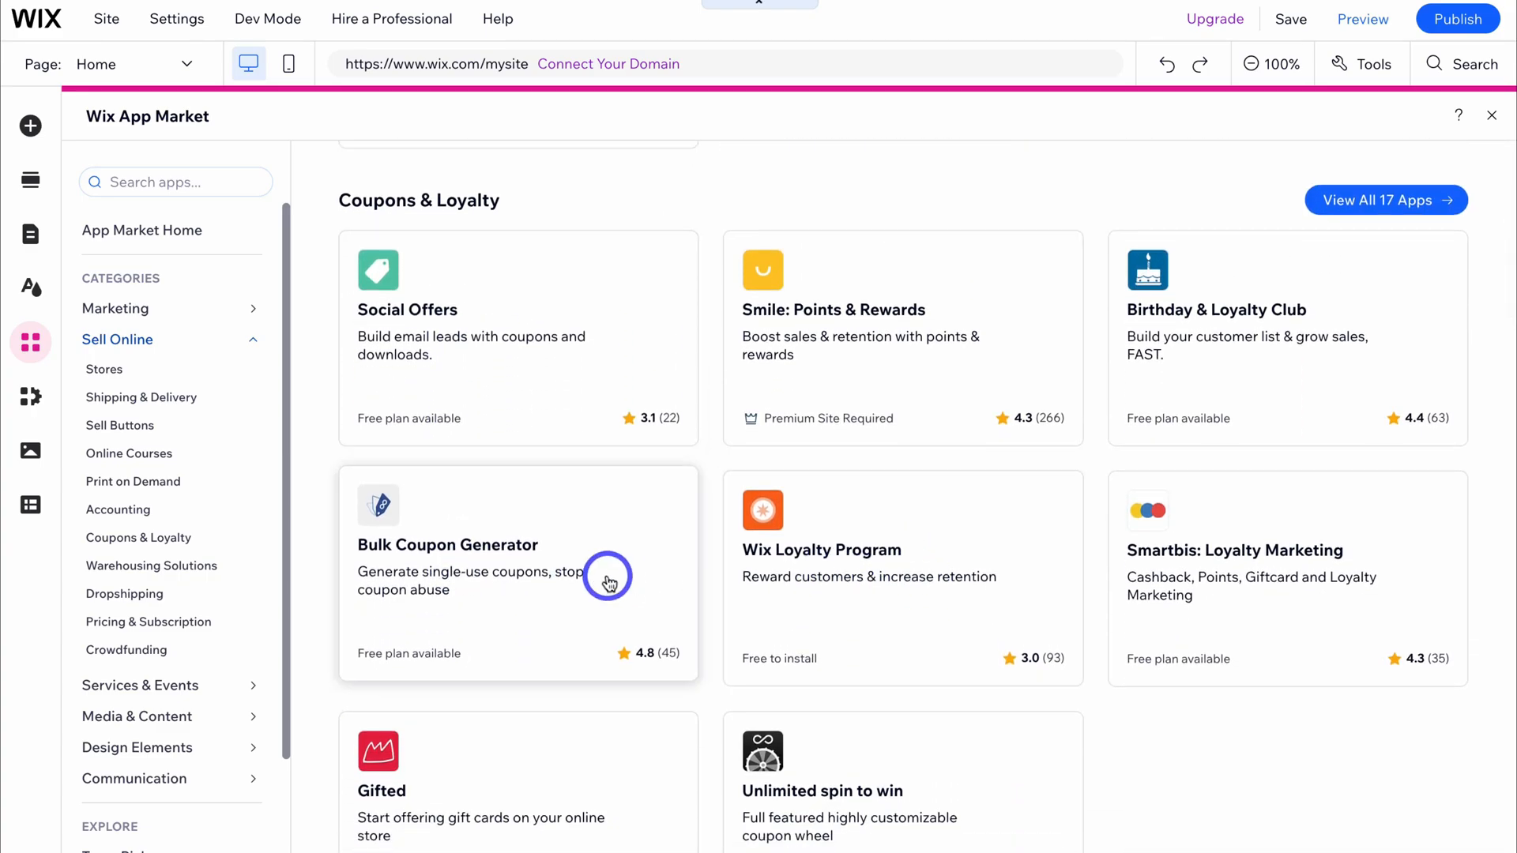
pyautogui.scroll(10, 602, 572)
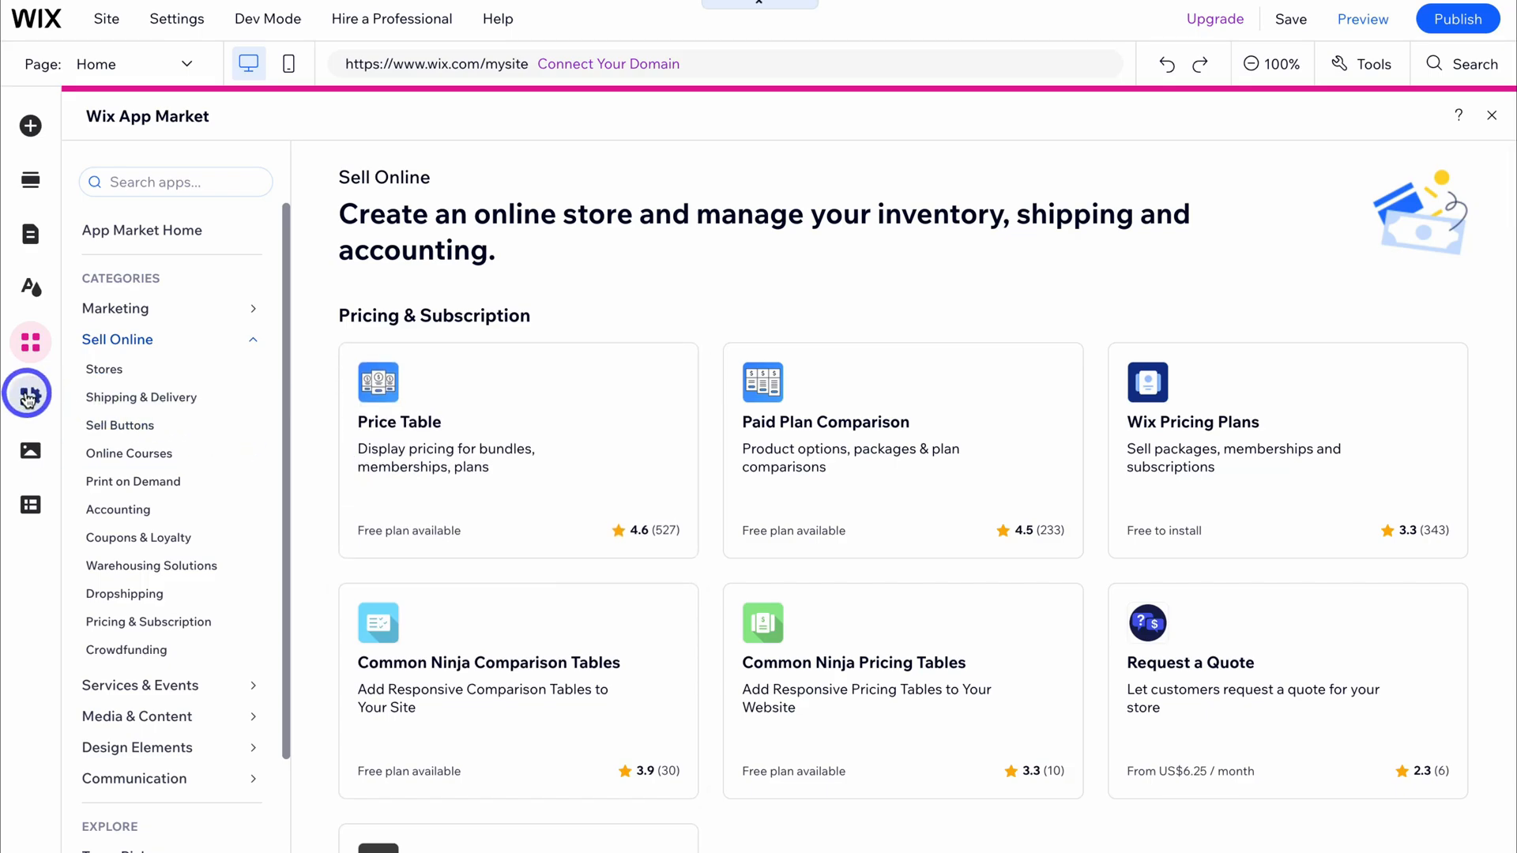
# - Delete the Wix Bookings app and its data from the site's business tools
pyautogui.click(27, 395)
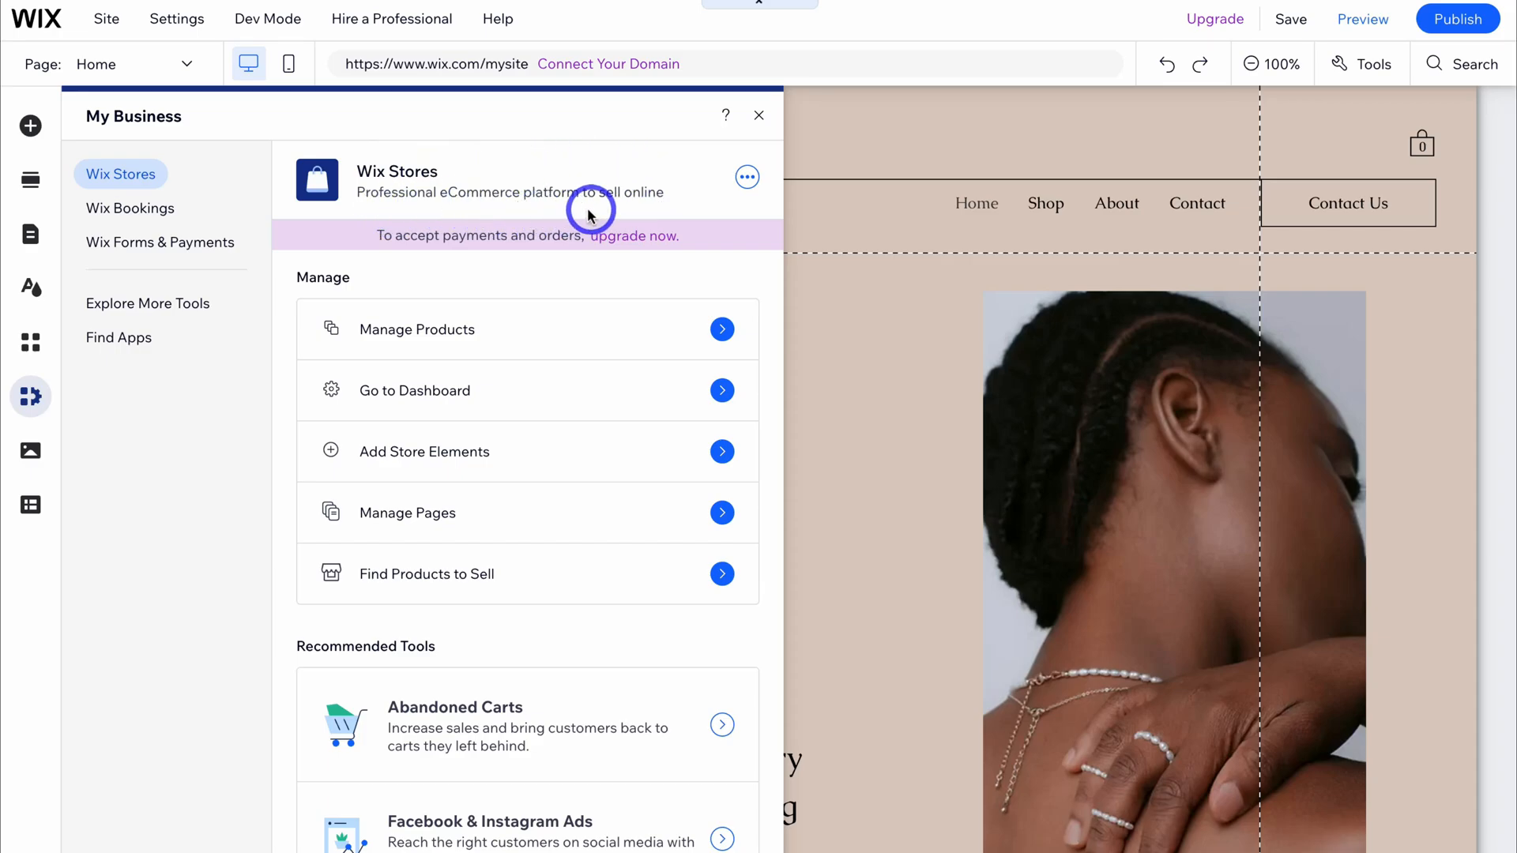
pyautogui.click(133, 212)
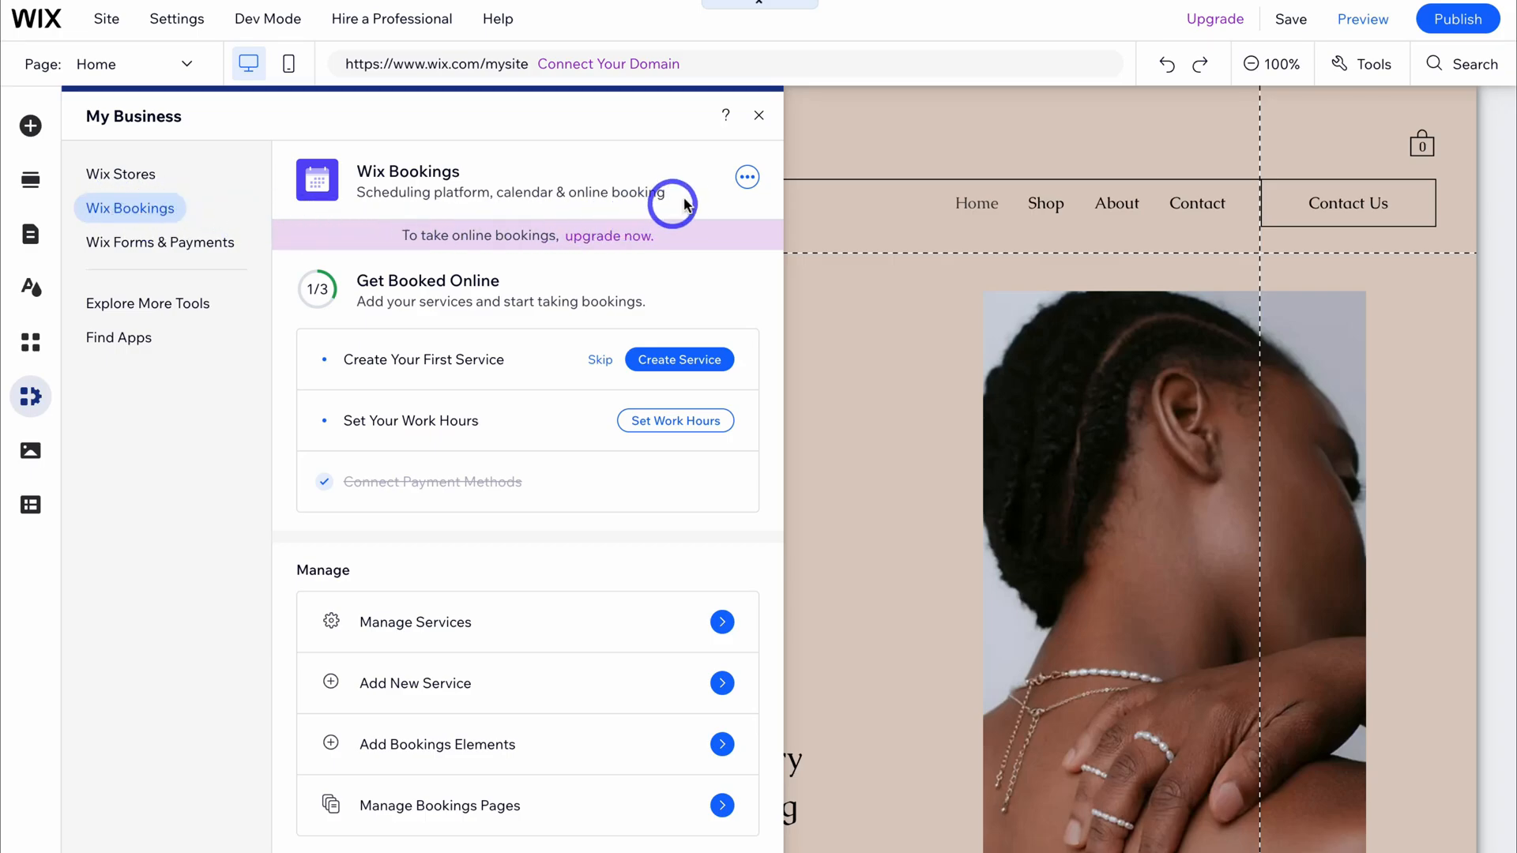
pyautogui.click(745, 188)
pyautogui.click(786, 203)
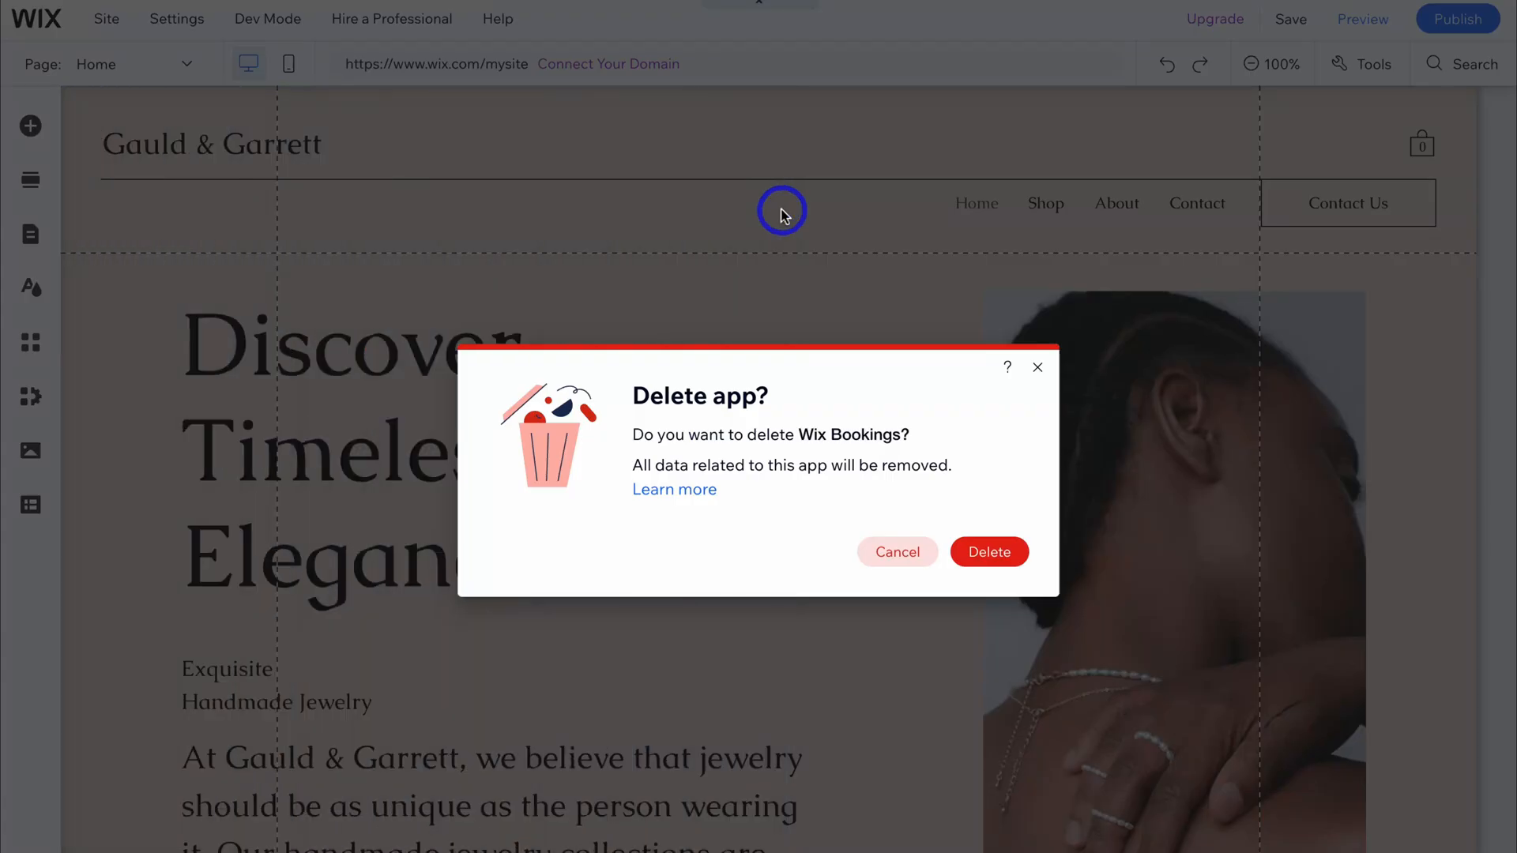
pyautogui.click(988, 549)
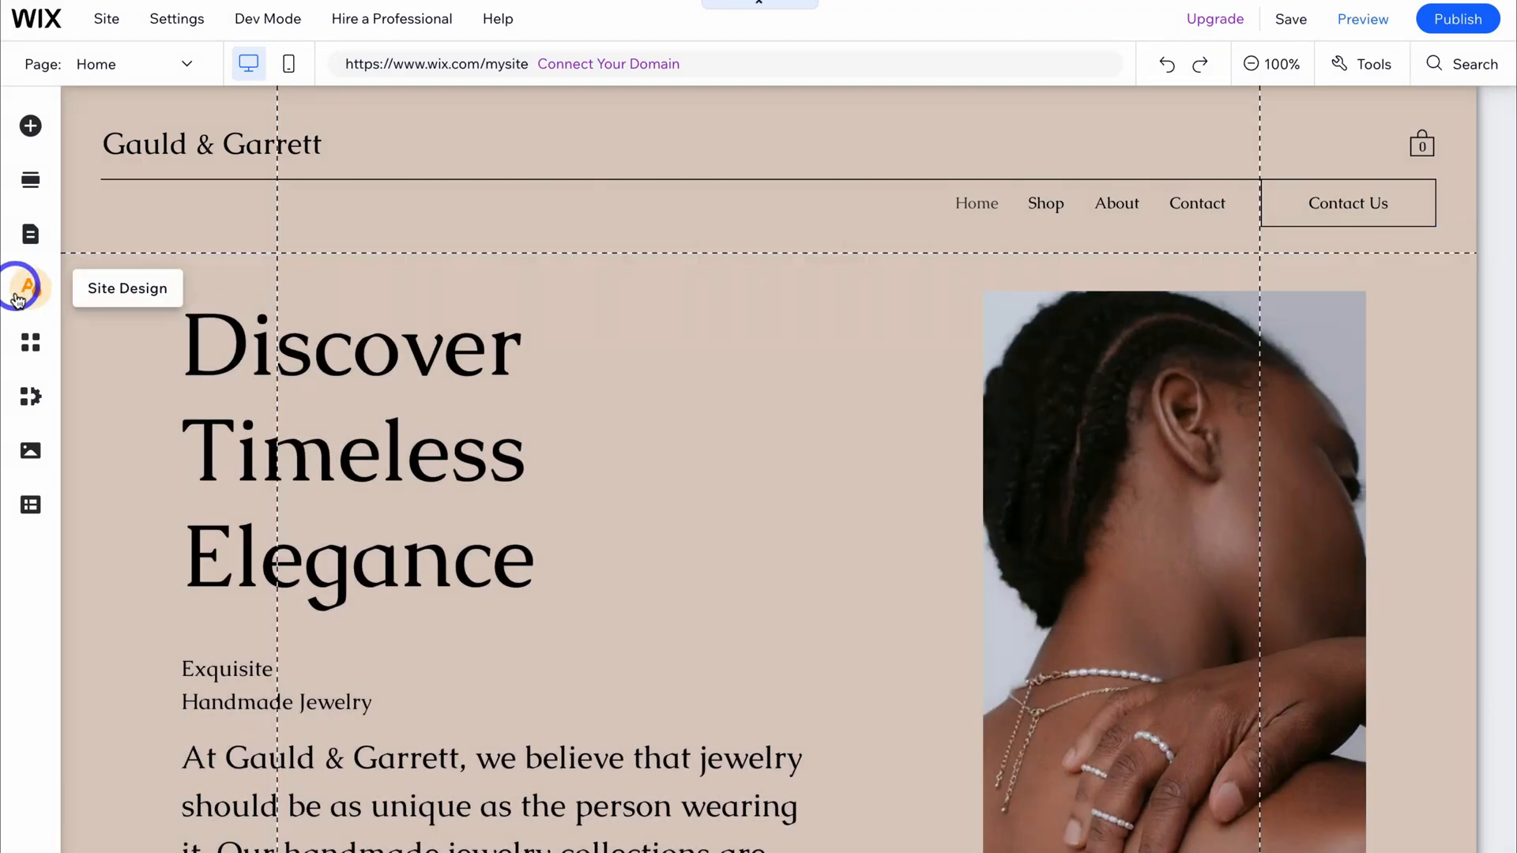
# - Review the remaining business tools, the site's media files, the CMS introduction and the list of site and store pages
pyautogui.click(24, 403)
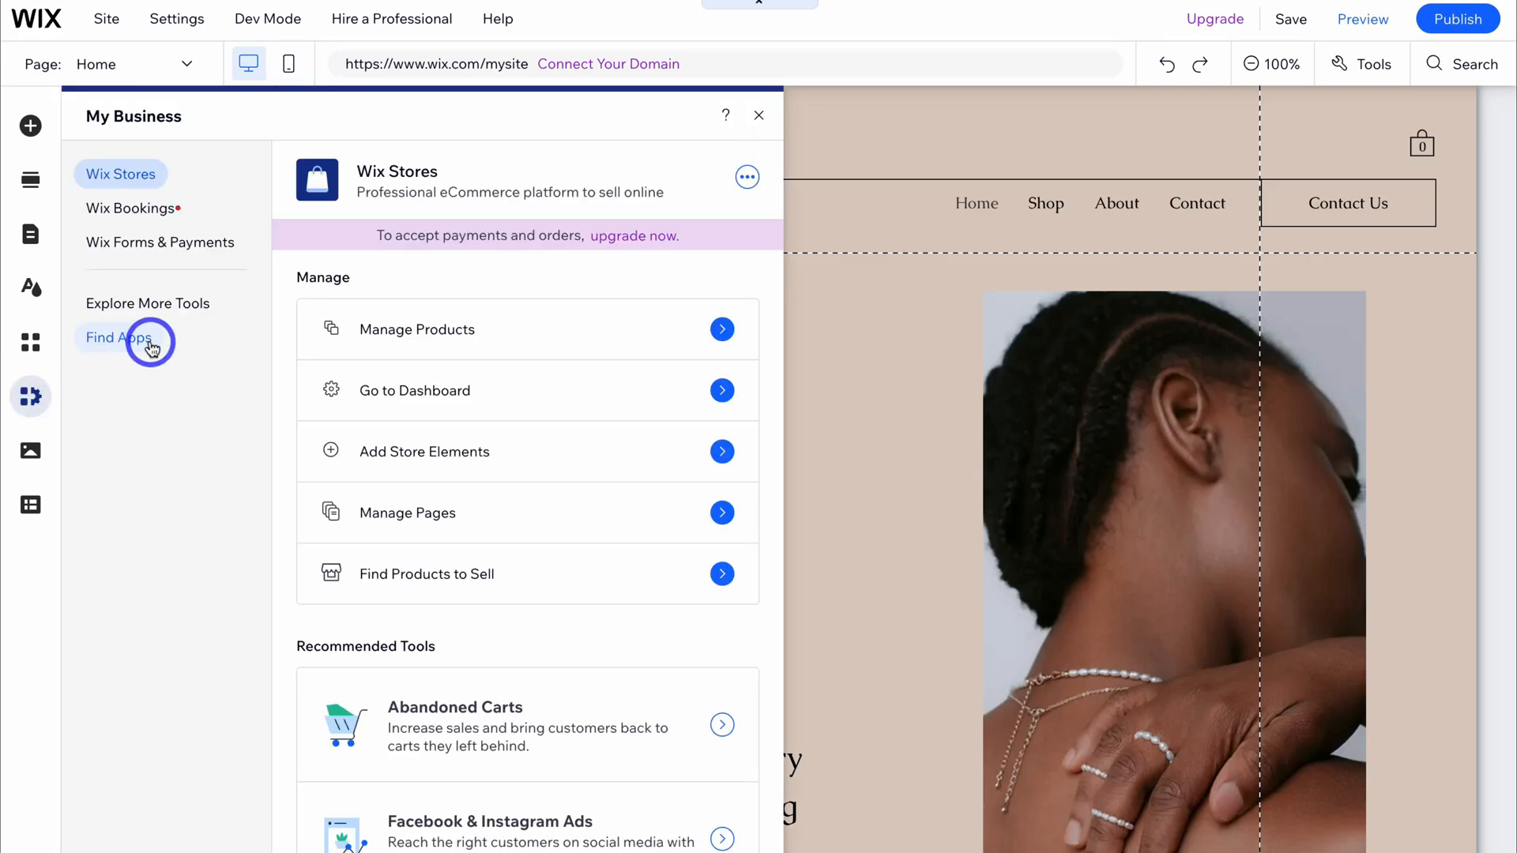
pyautogui.click(28, 452)
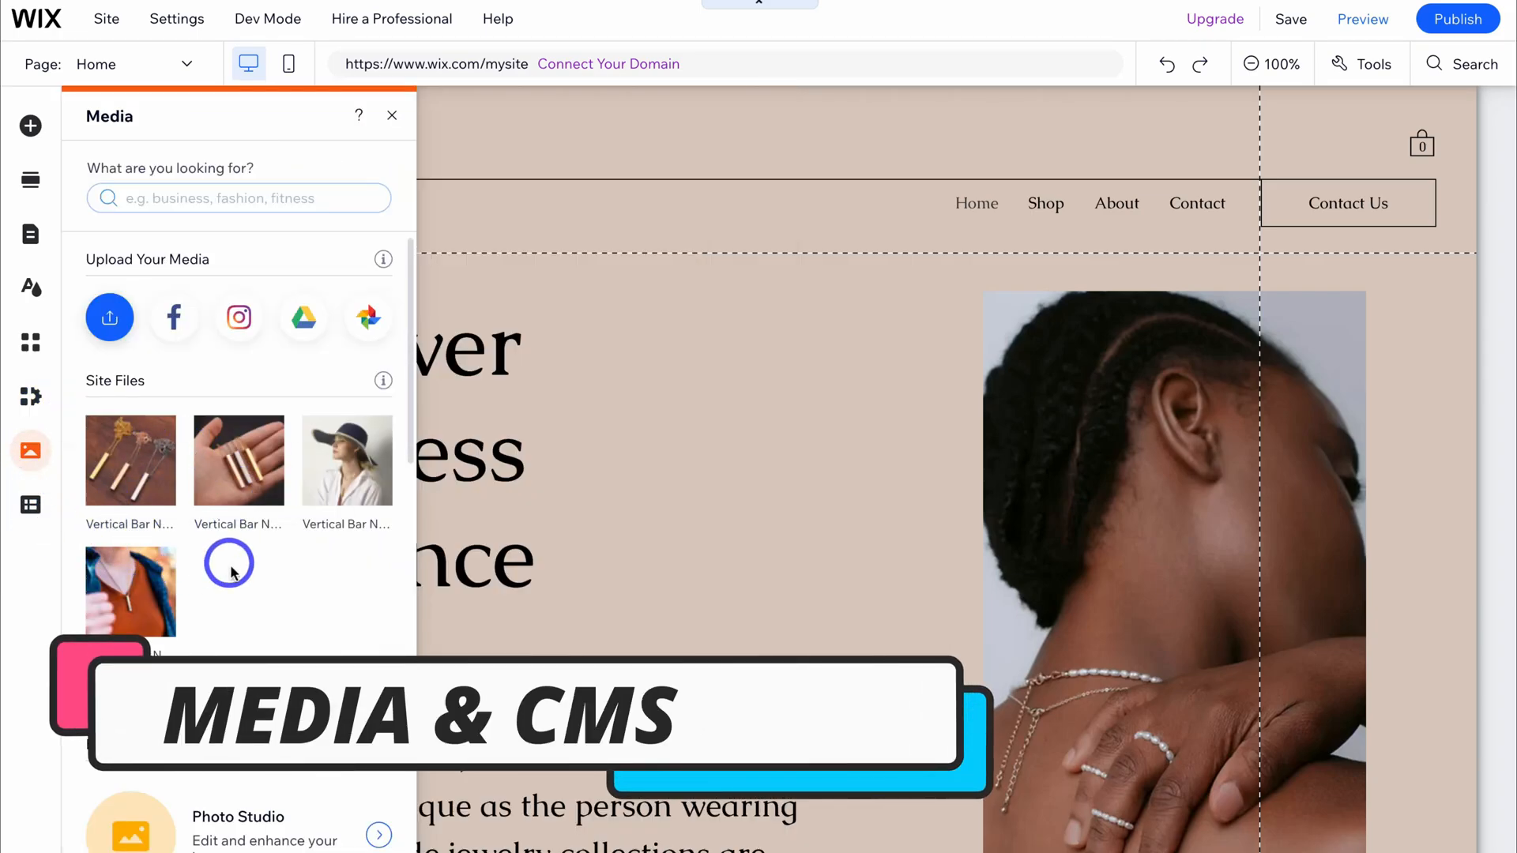
pyautogui.click(30, 507)
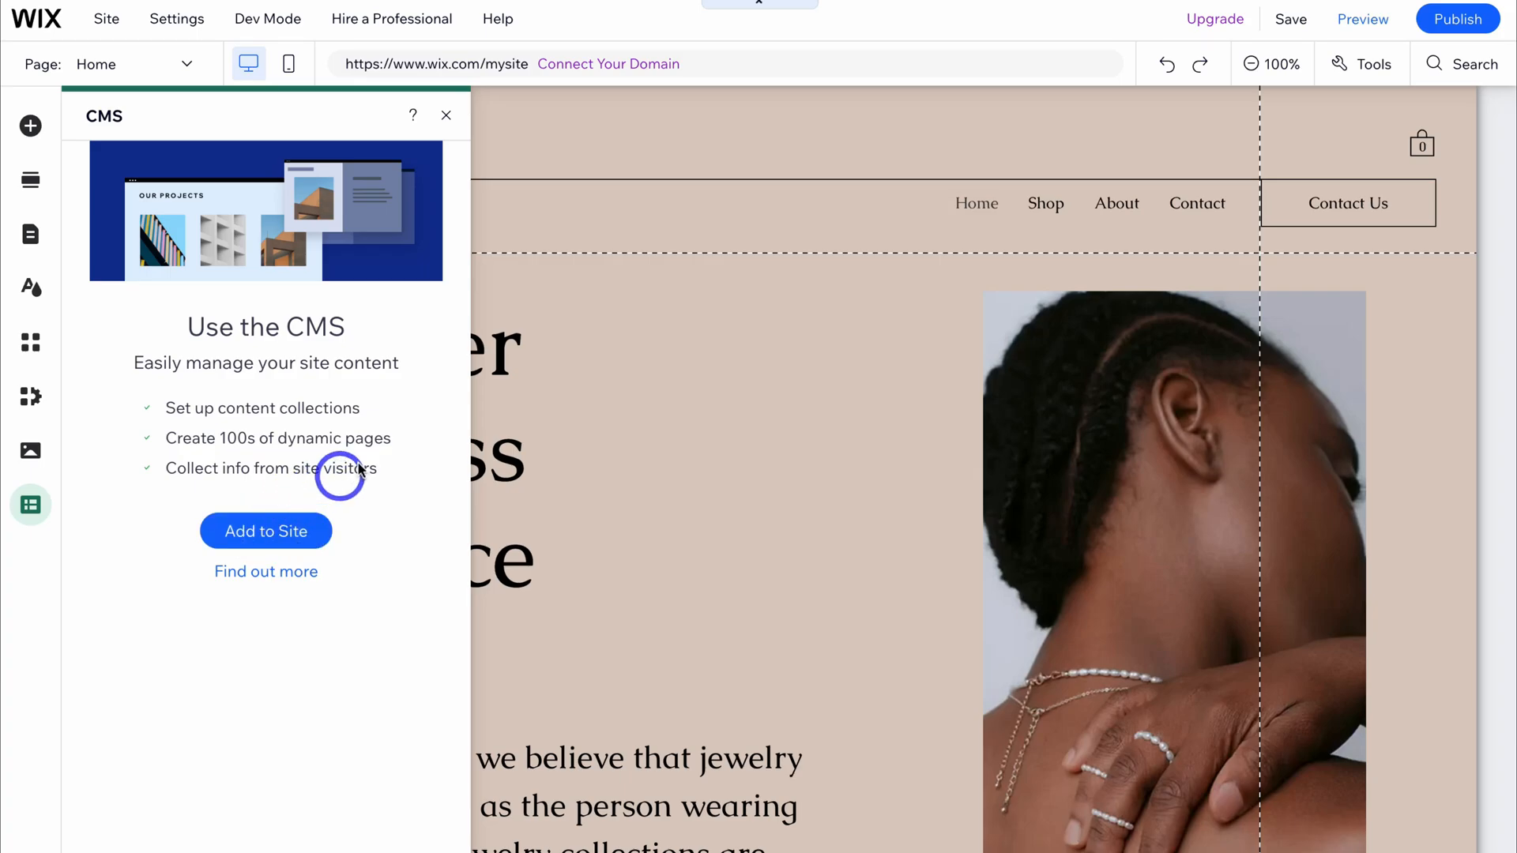
pyautogui.click(447, 117)
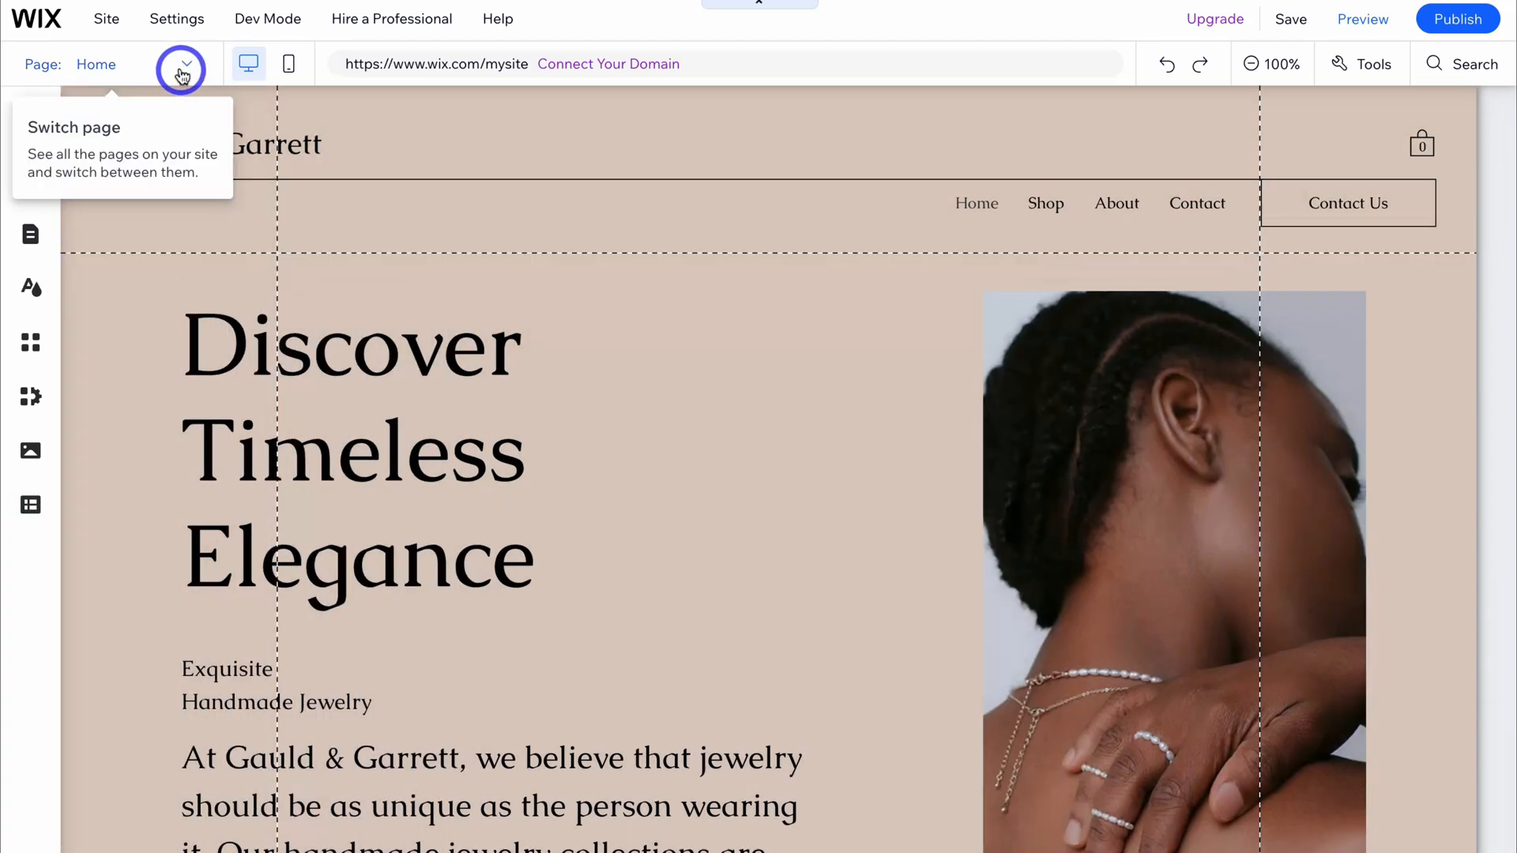
pyautogui.click(178, 64)
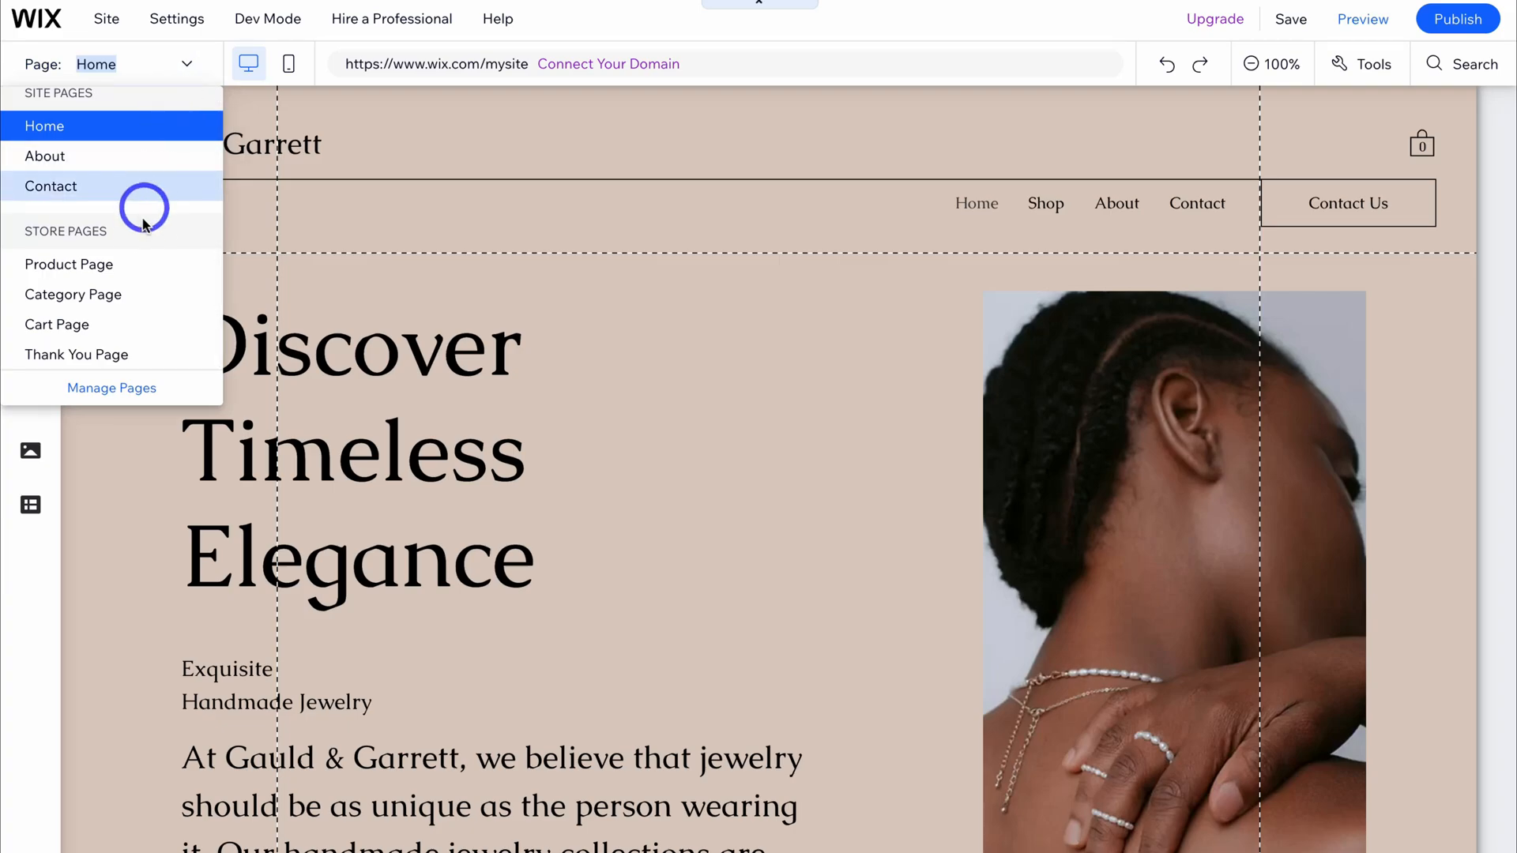
pyautogui.click(441, 333)
# - In the mobile version of the home page, move the dark Shop Now button to the lower part of the Welcome section's photo
pyautogui.click(285, 65)
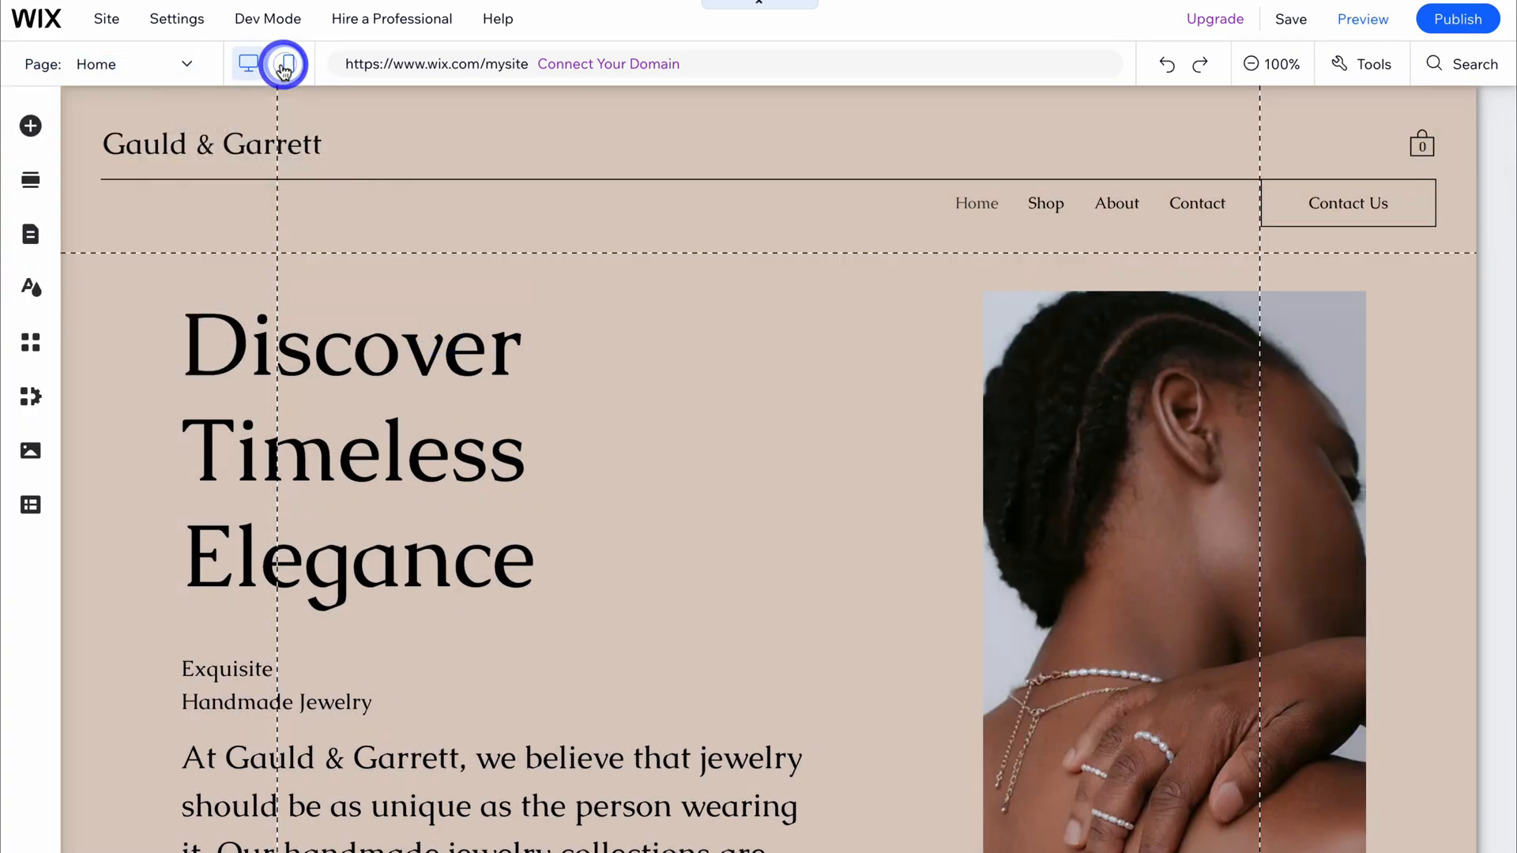
pyautogui.click(289, 65)
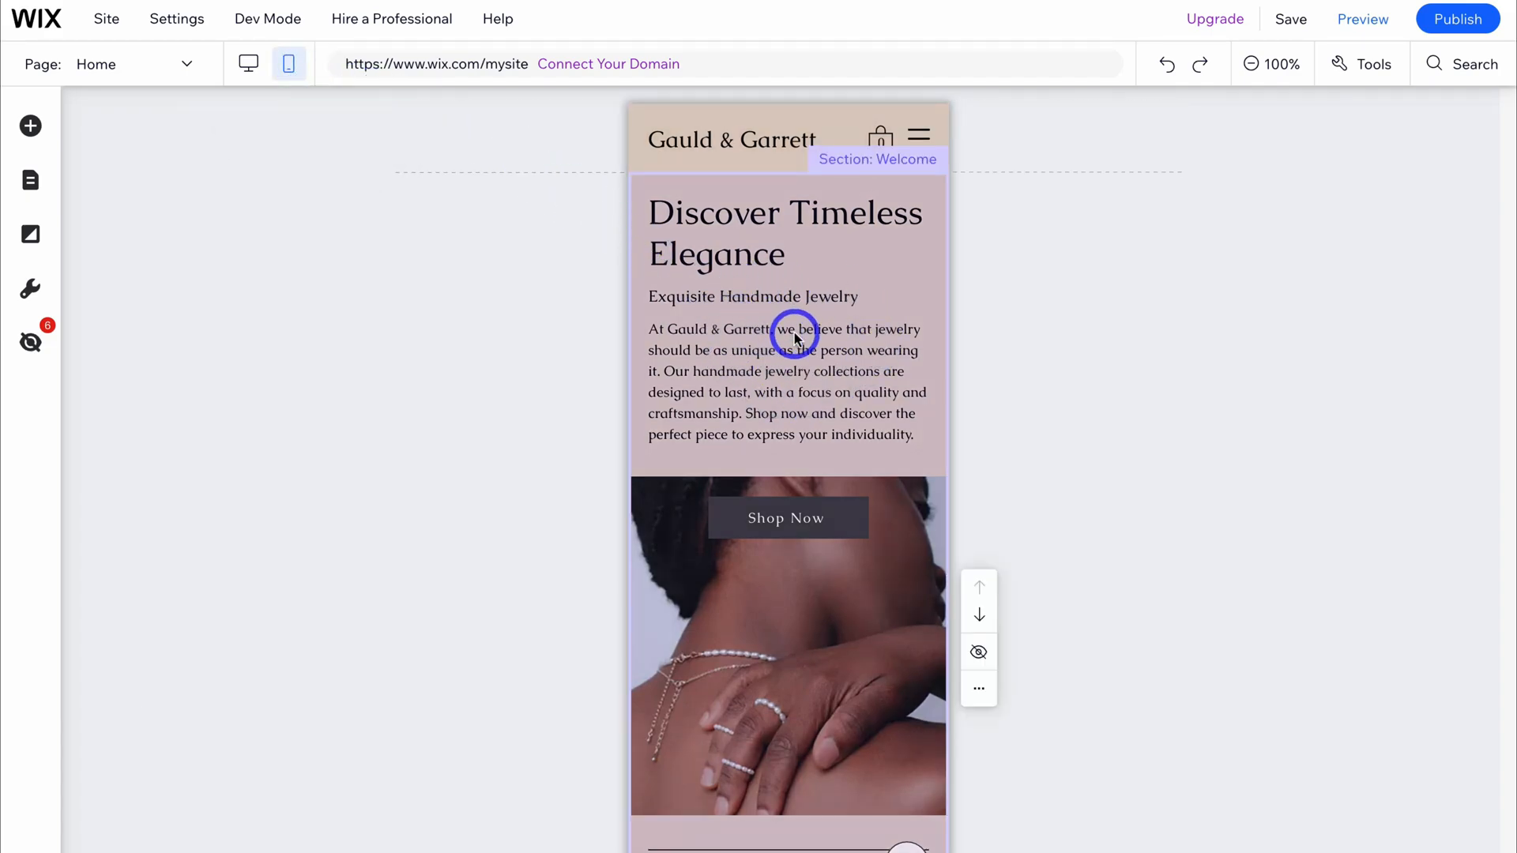
pyautogui.scroll(-9, 794, 334)
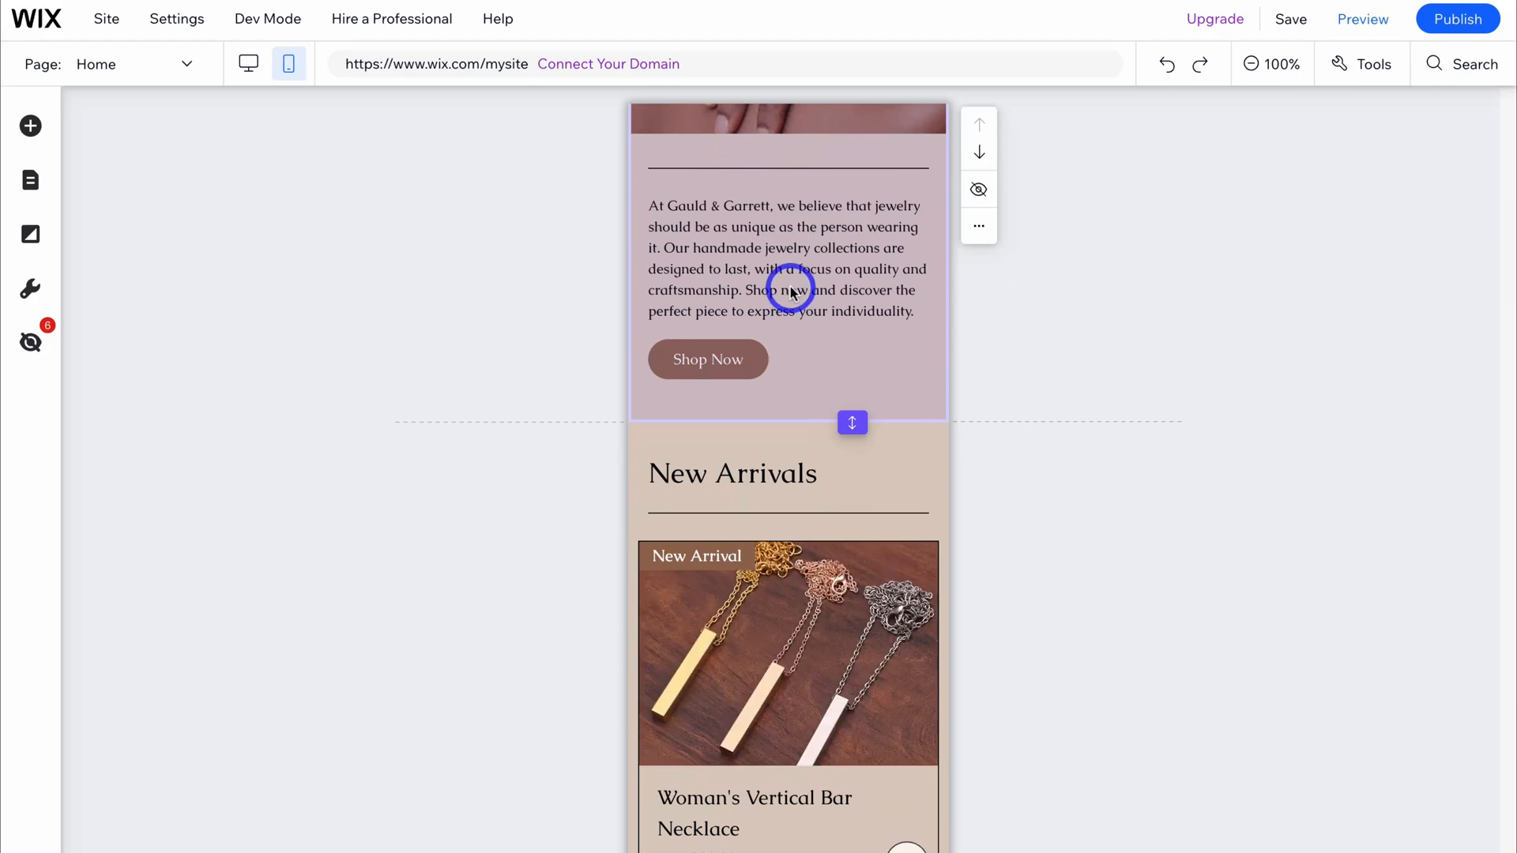
pyautogui.click(791, 291)
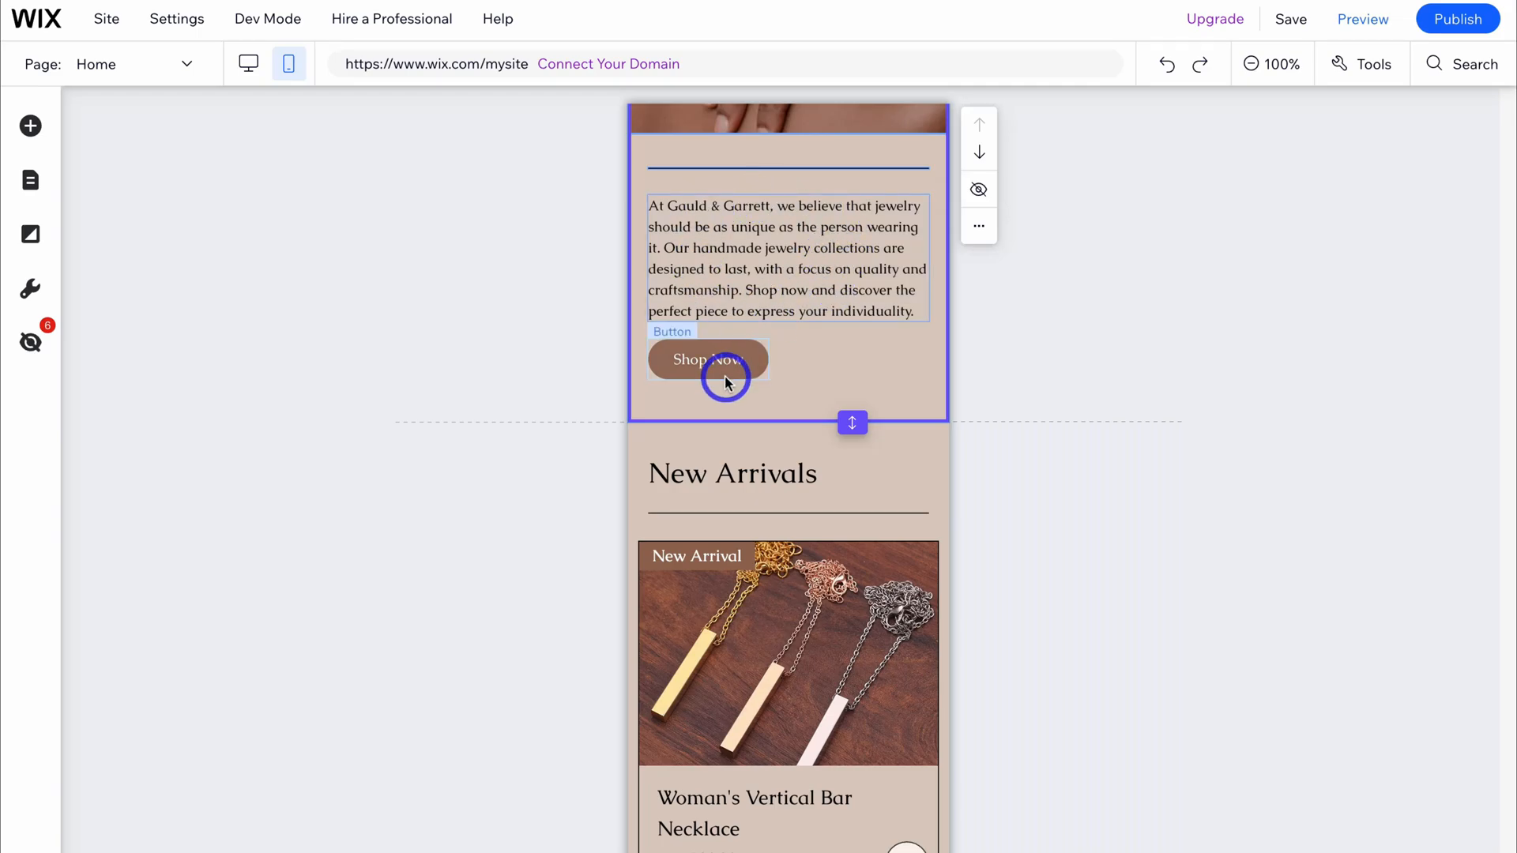
pyautogui.moveTo(721, 372); pyautogui.dragTo(794, 756)
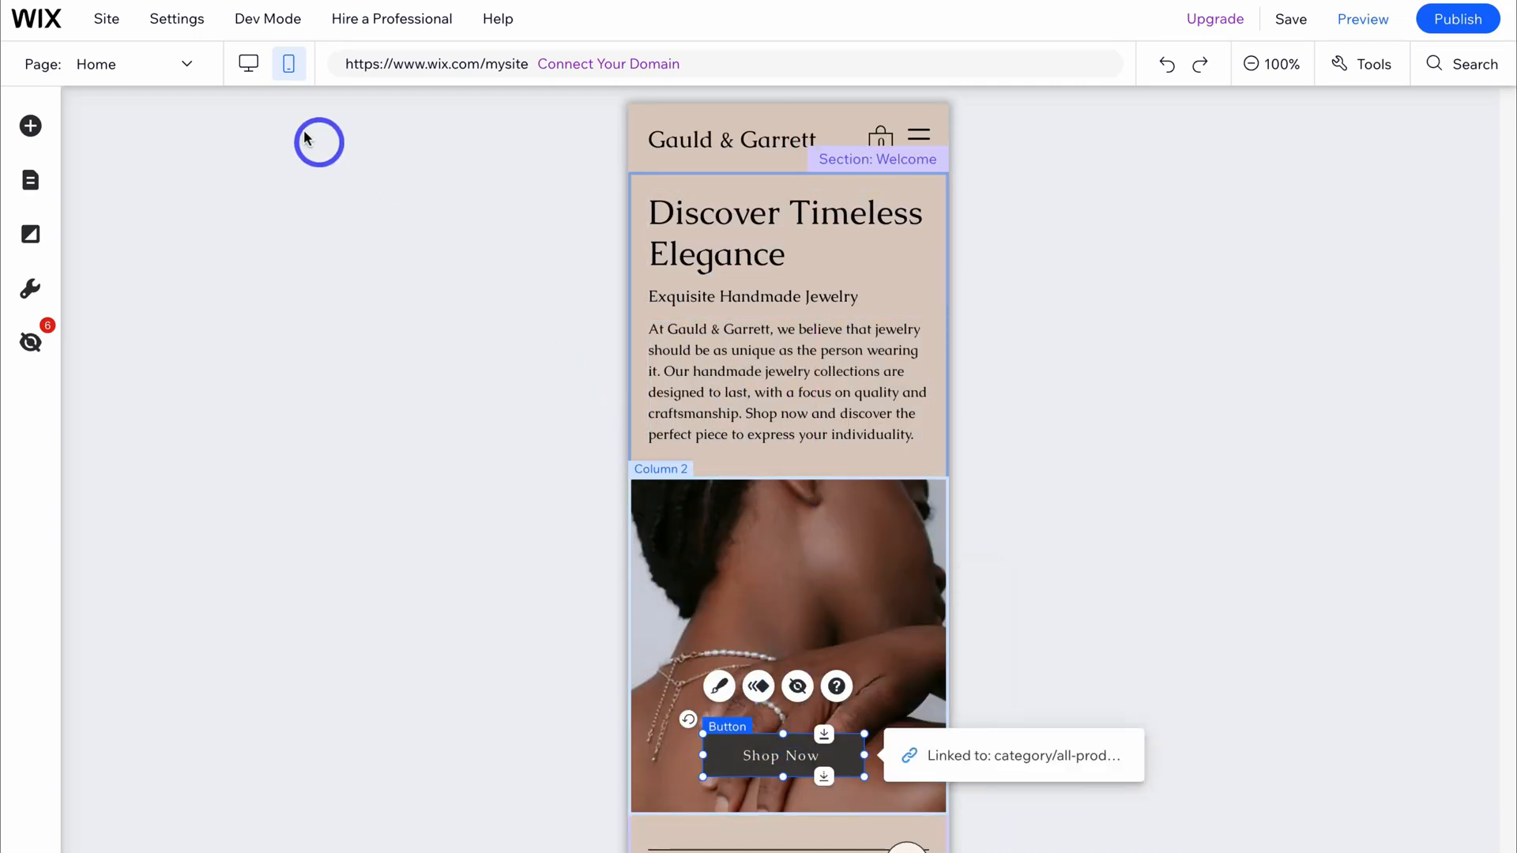
# - Compare the Welcome section's Shop Now button placement in the desktop version with the mobile version
pyautogui.click(249, 72)
pyautogui.scroll(-3, 790, 458)
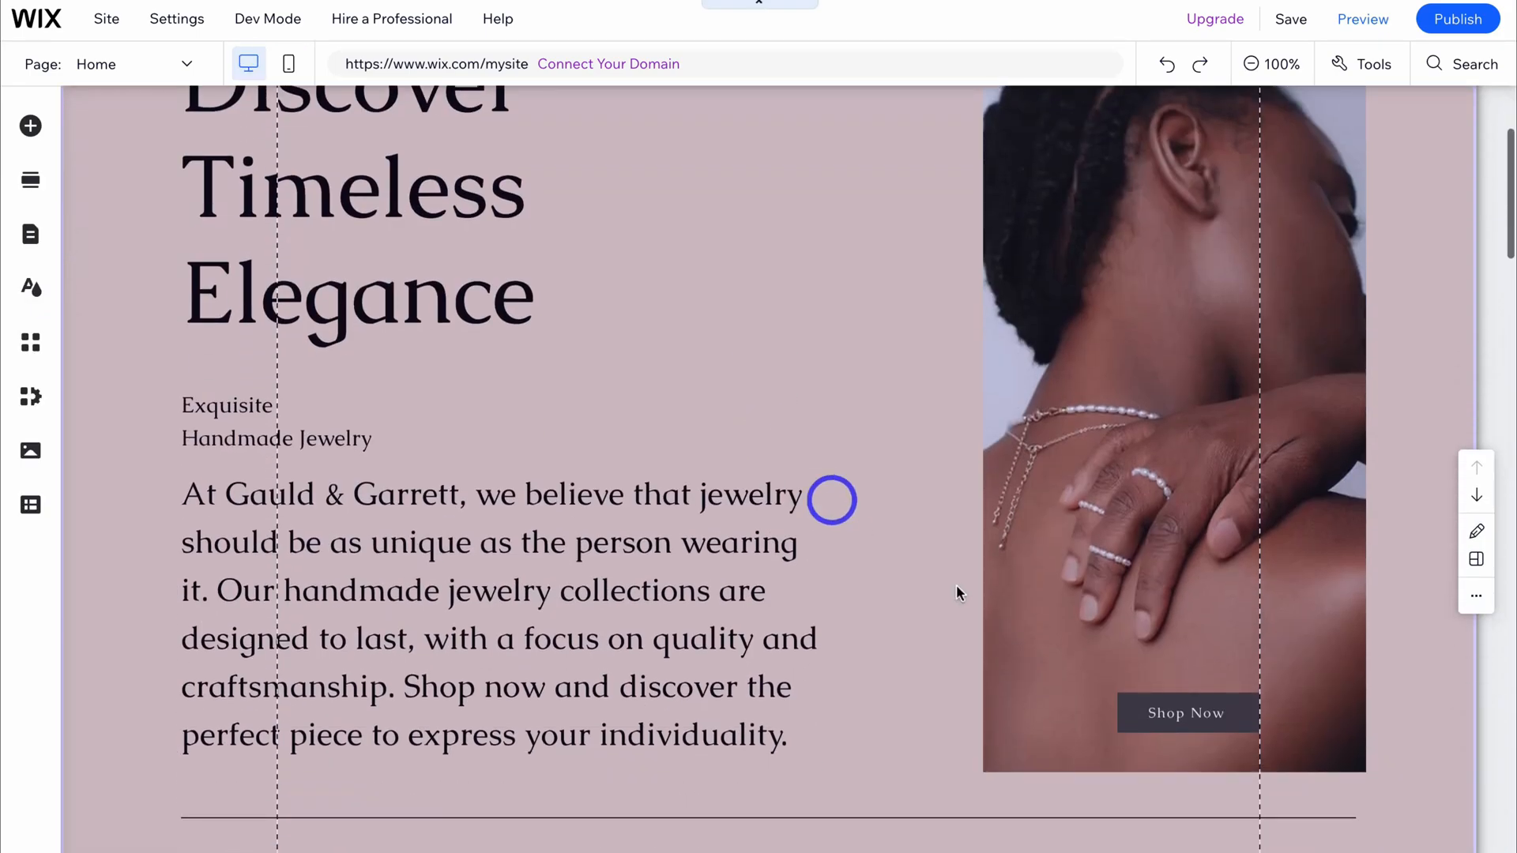
pyautogui.scroll(3, 1158, 670)
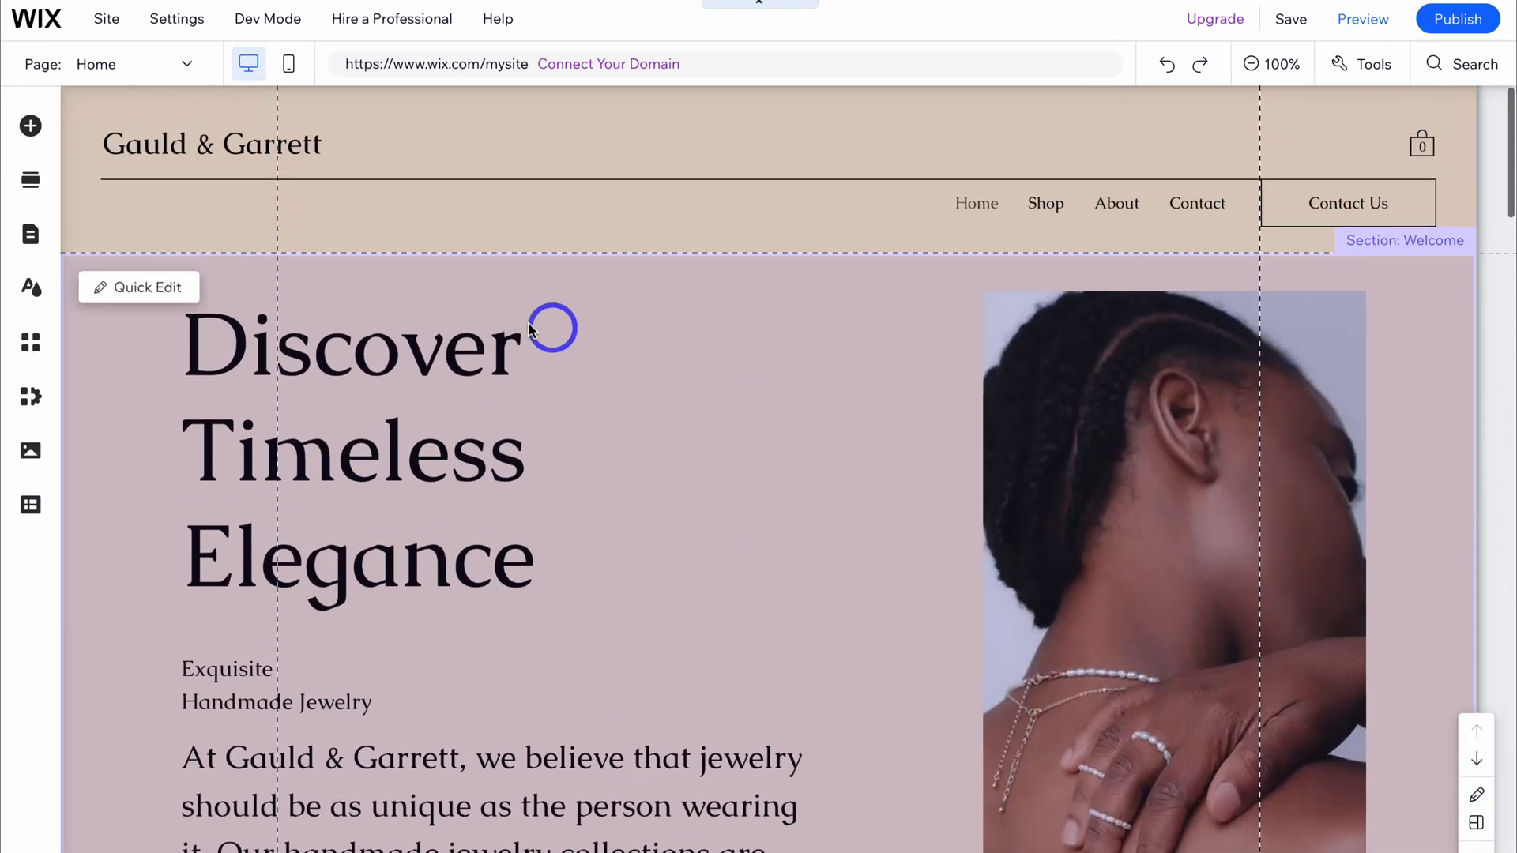
pyautogui.click(288, 64)
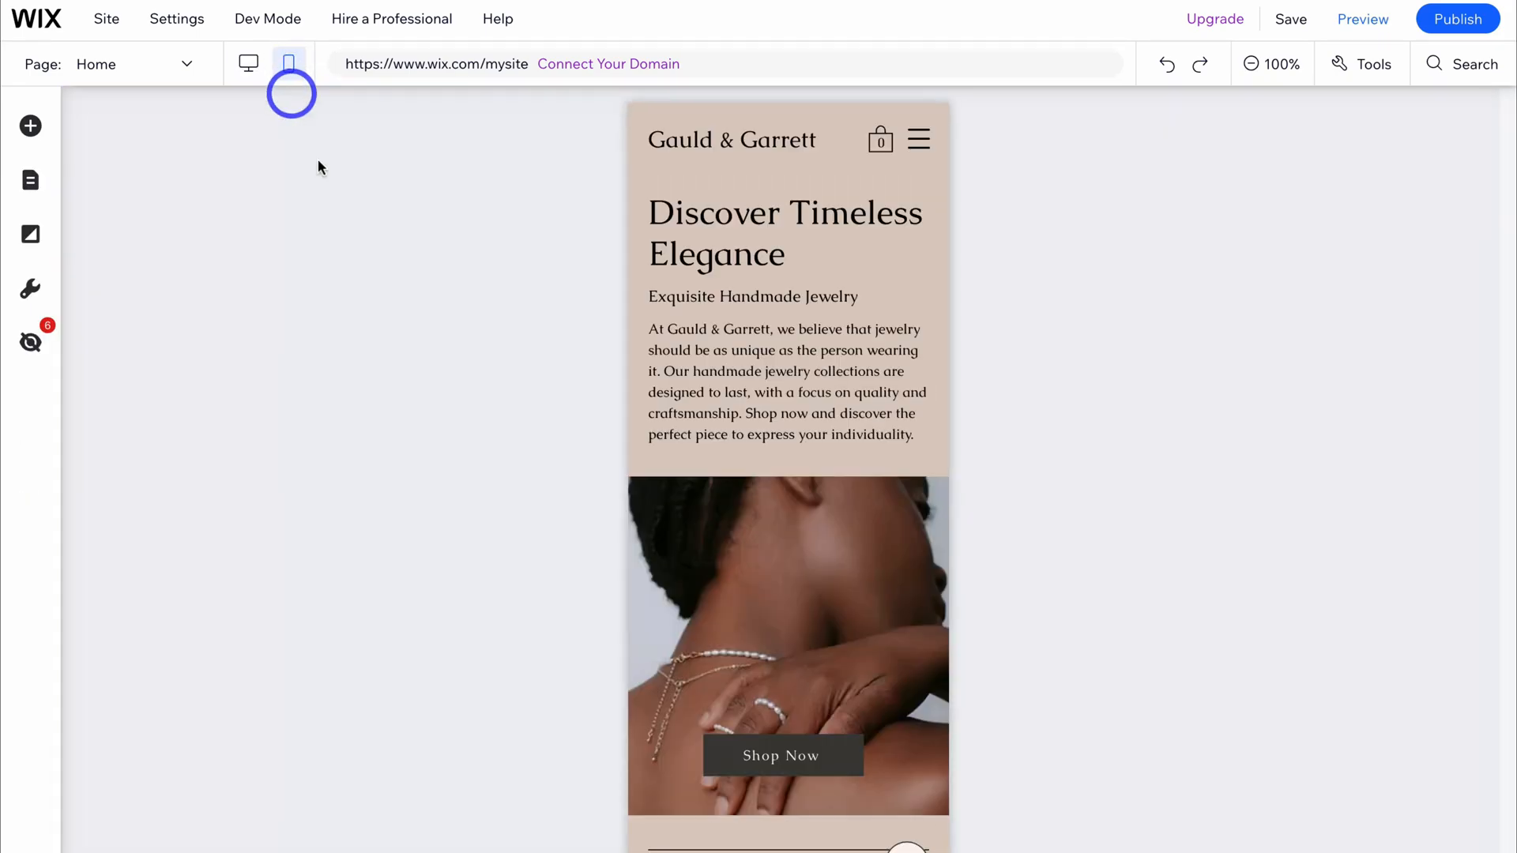
pyautogui.click(633, 561)
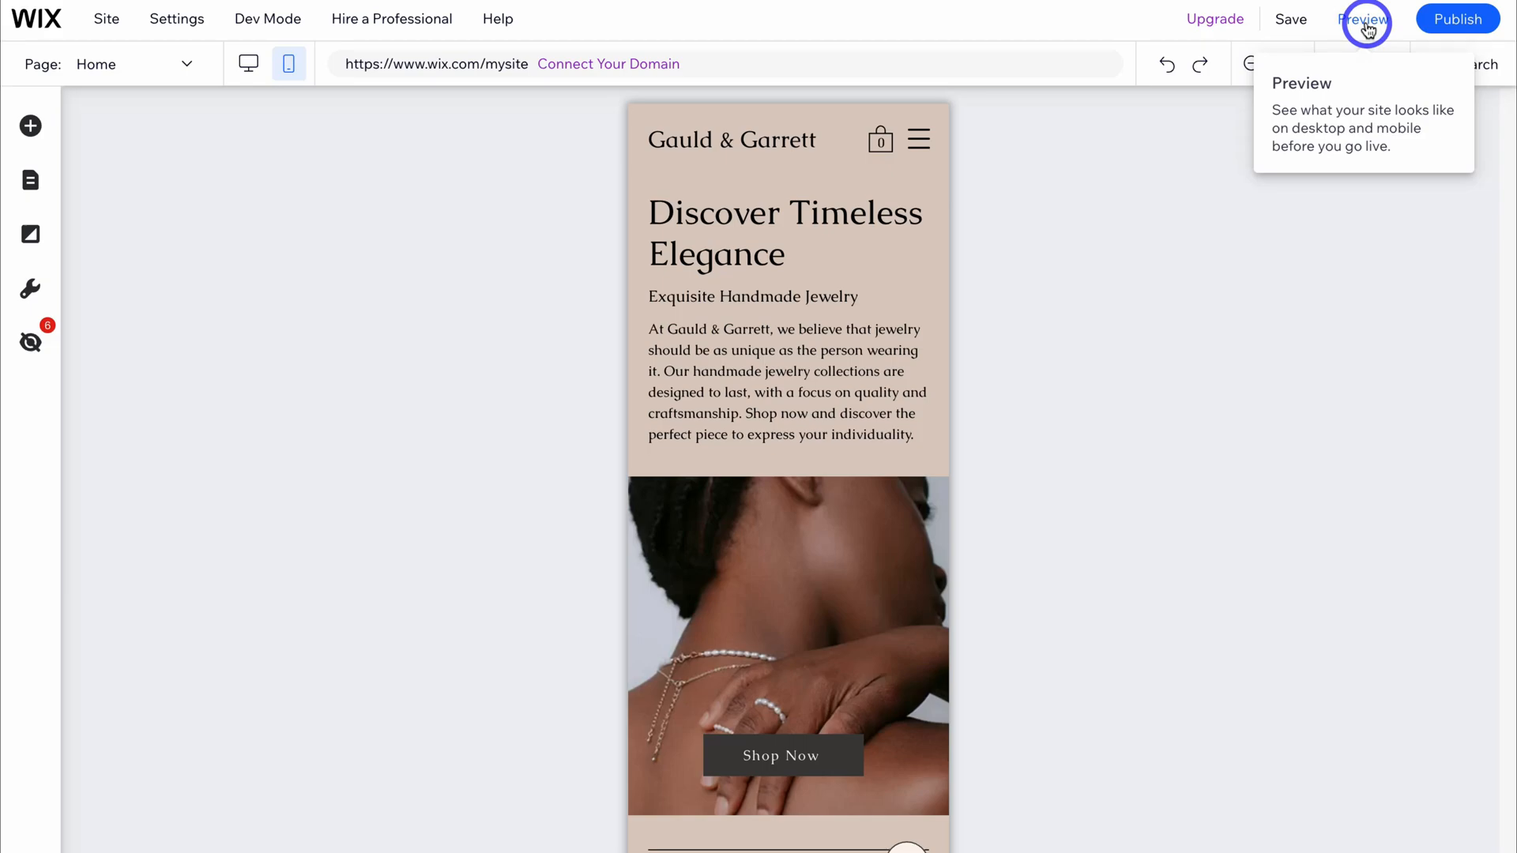
# - Publish the site, dismiss the confirmation and open the site's dashboard
pyautogui.click(1457, 24)
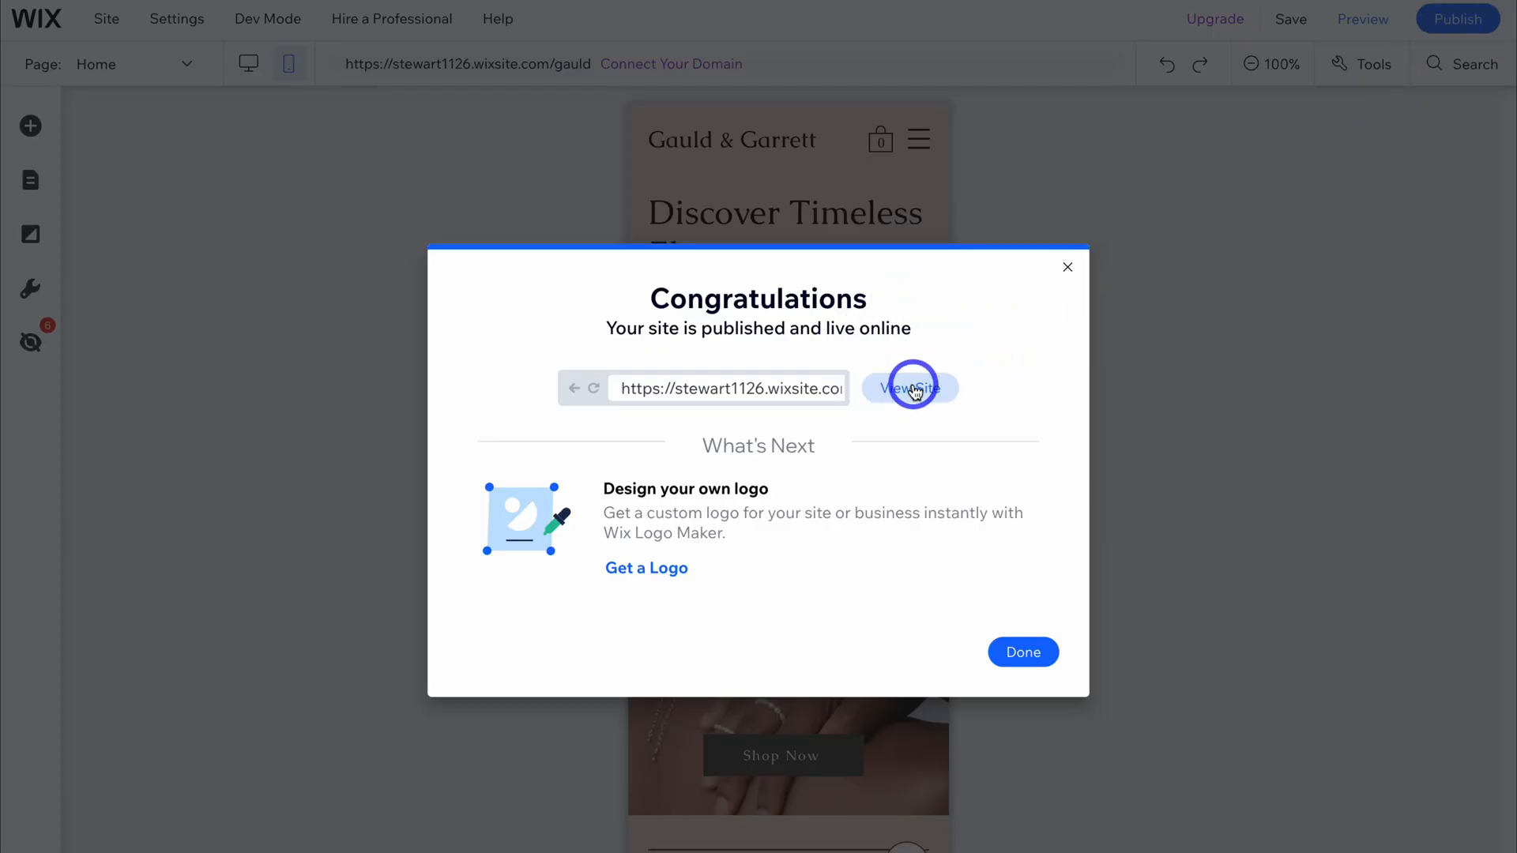
pyautogui.click(1067, 271)
pyautogui.click(104, 19)
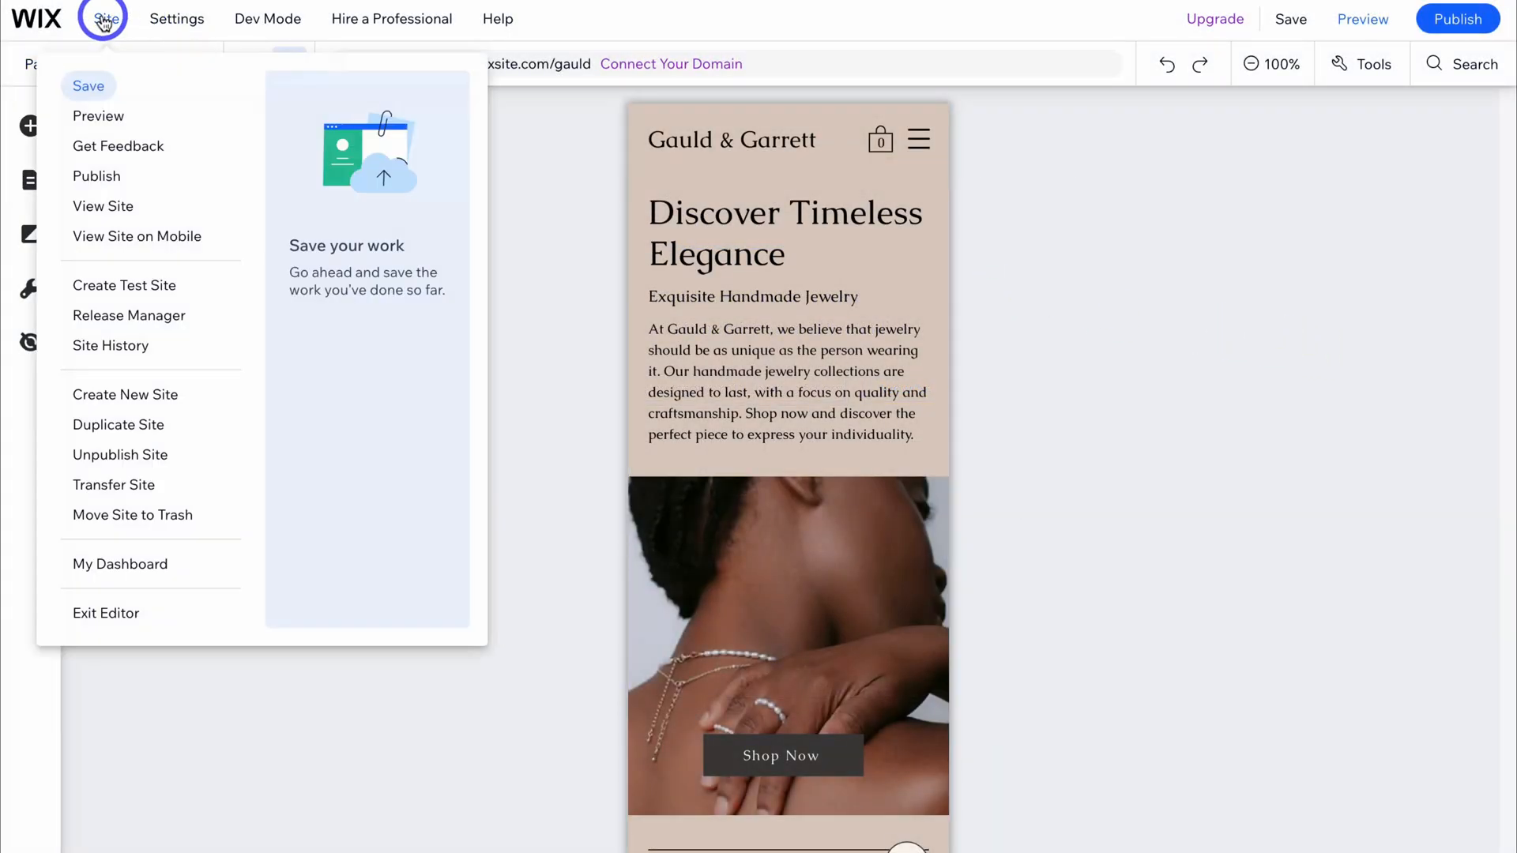
pyautogui.click(115, 565)
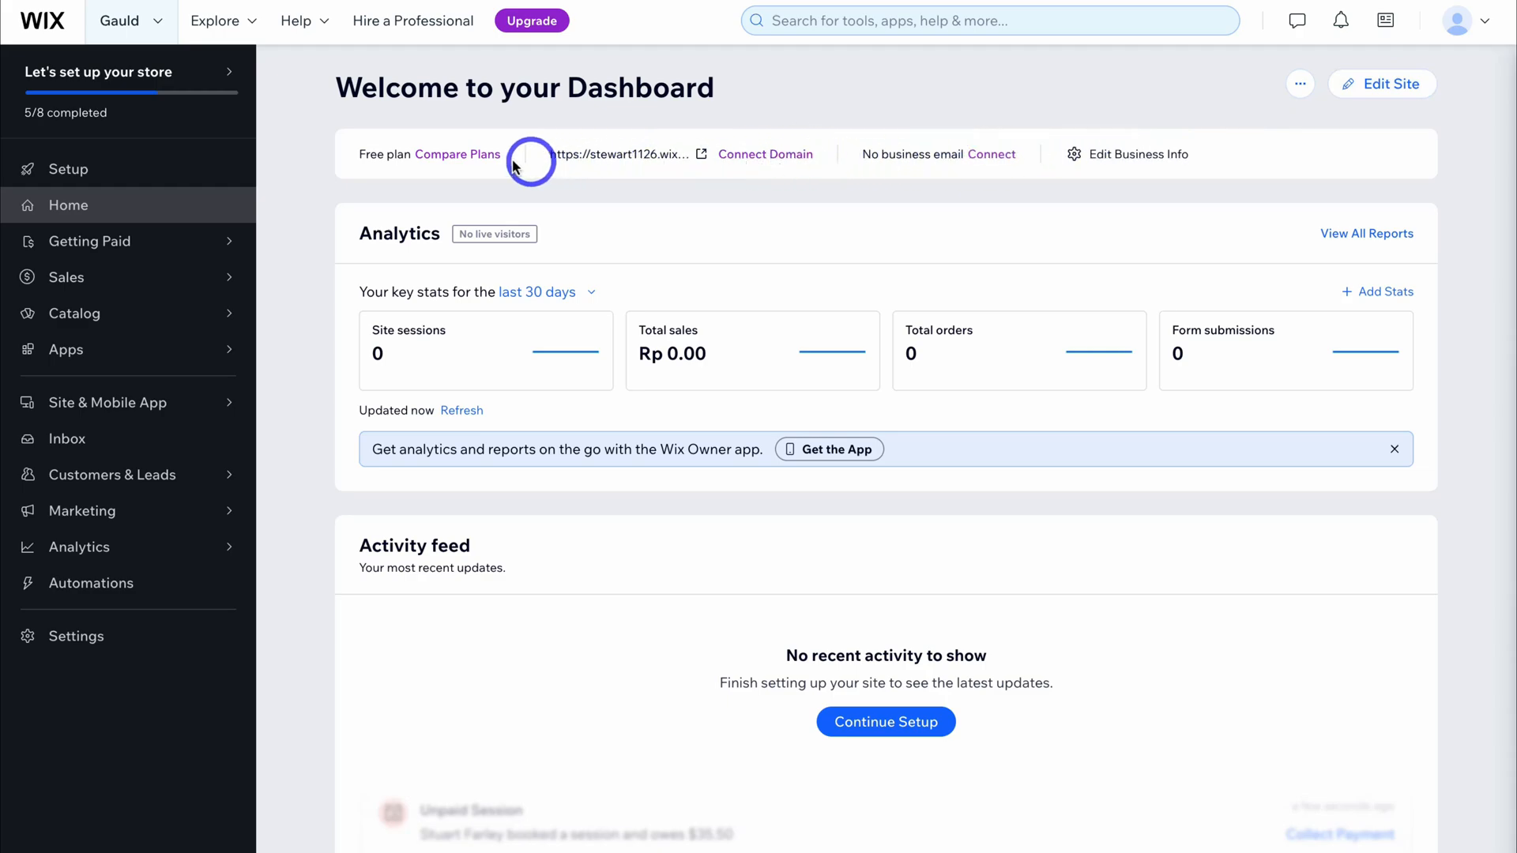
# - Compare the prices and features of the Business VIP, Business Unlimited and Business Basic premium plans
pyautogui.click(462, 157)
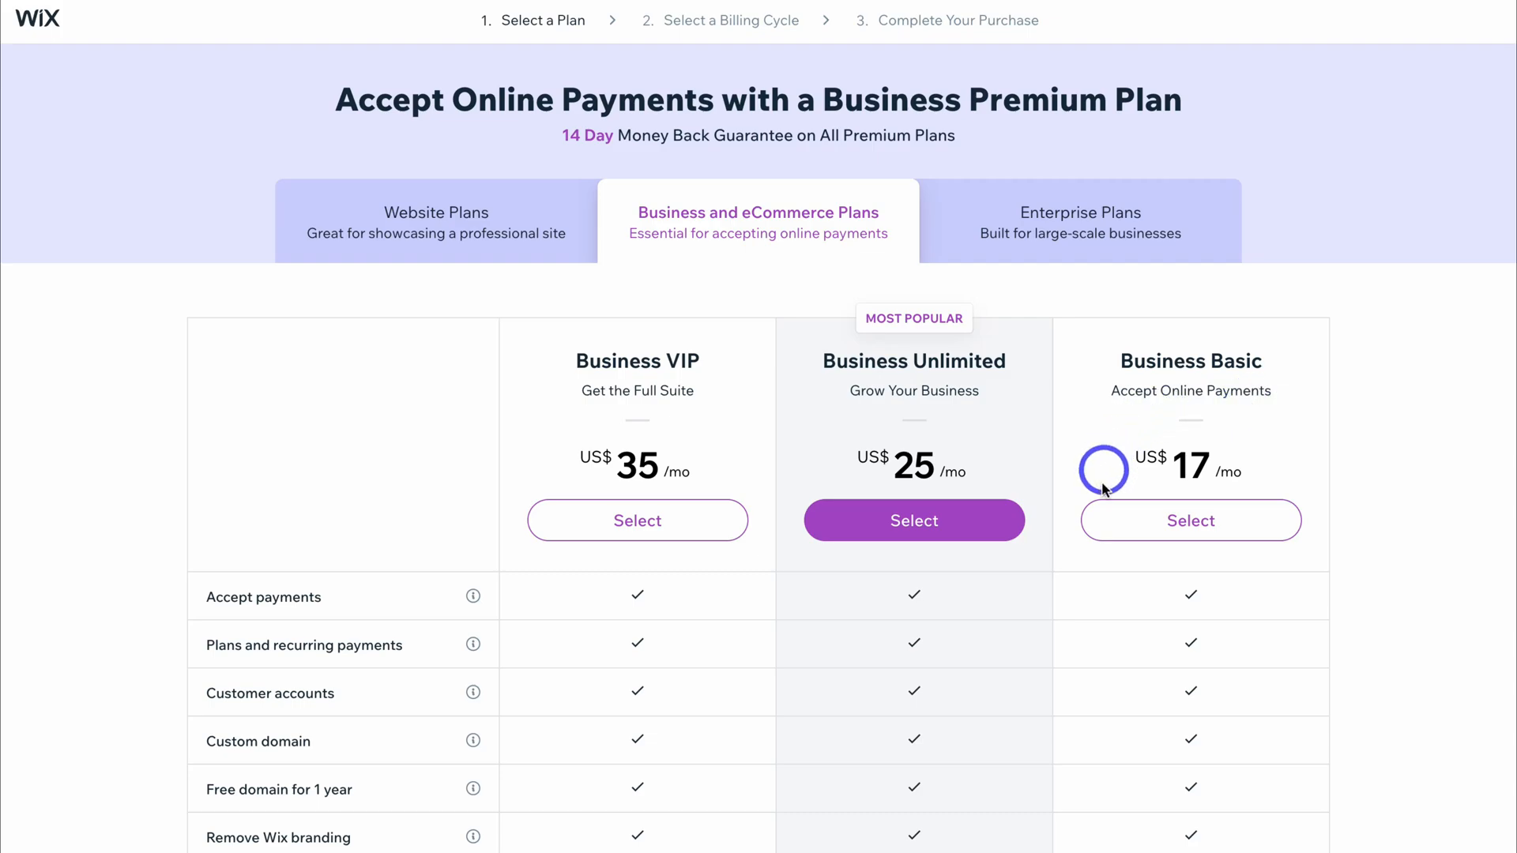
pyautogui.click(1270, 536)
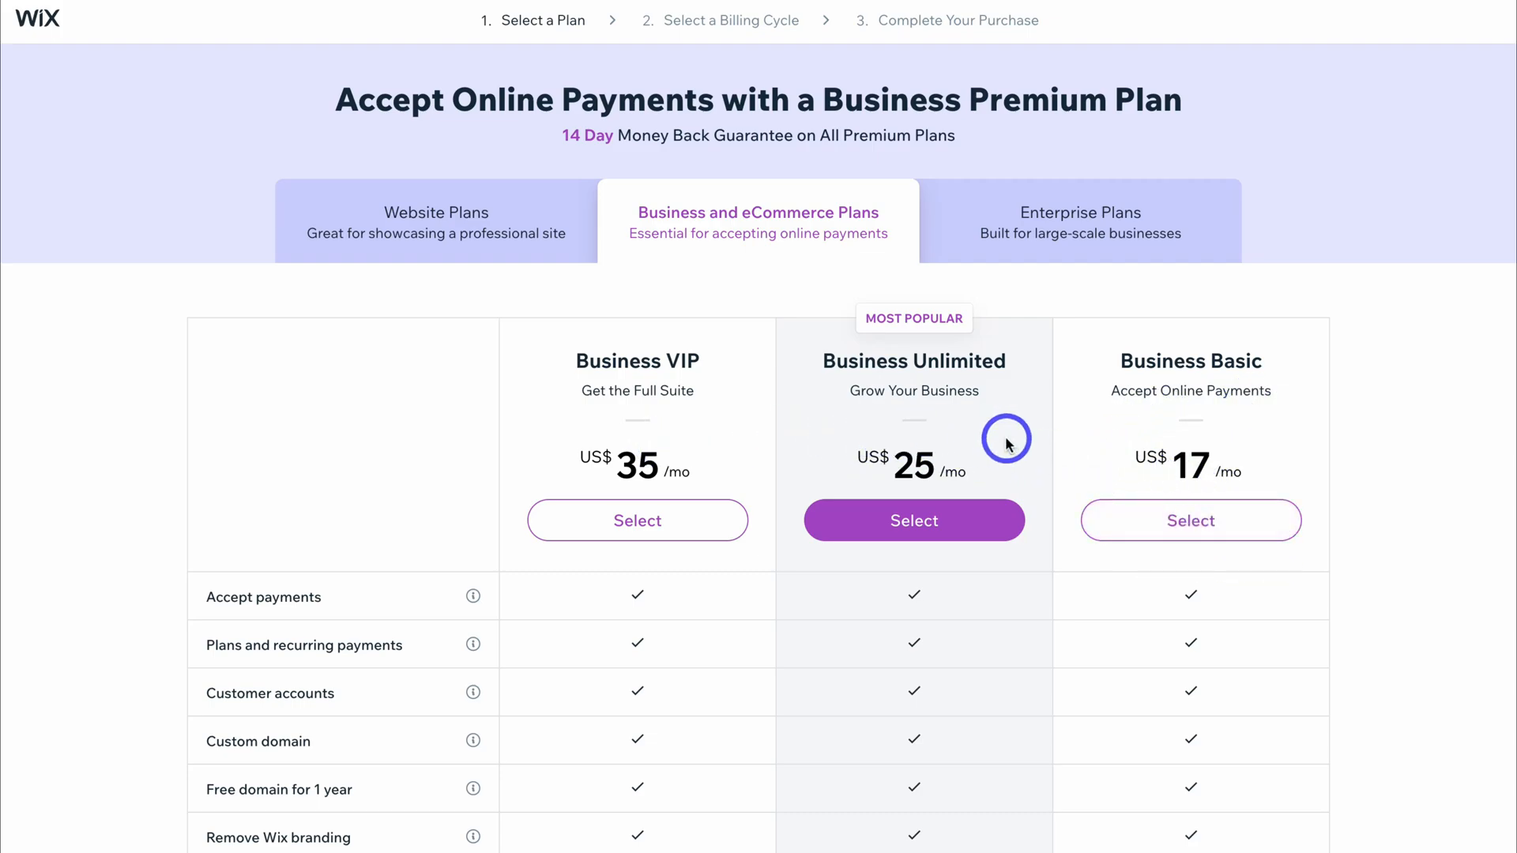
pyautogui.scroll(-7, 1007, 442)
pyautogui.scroll(5, 1006, 443)
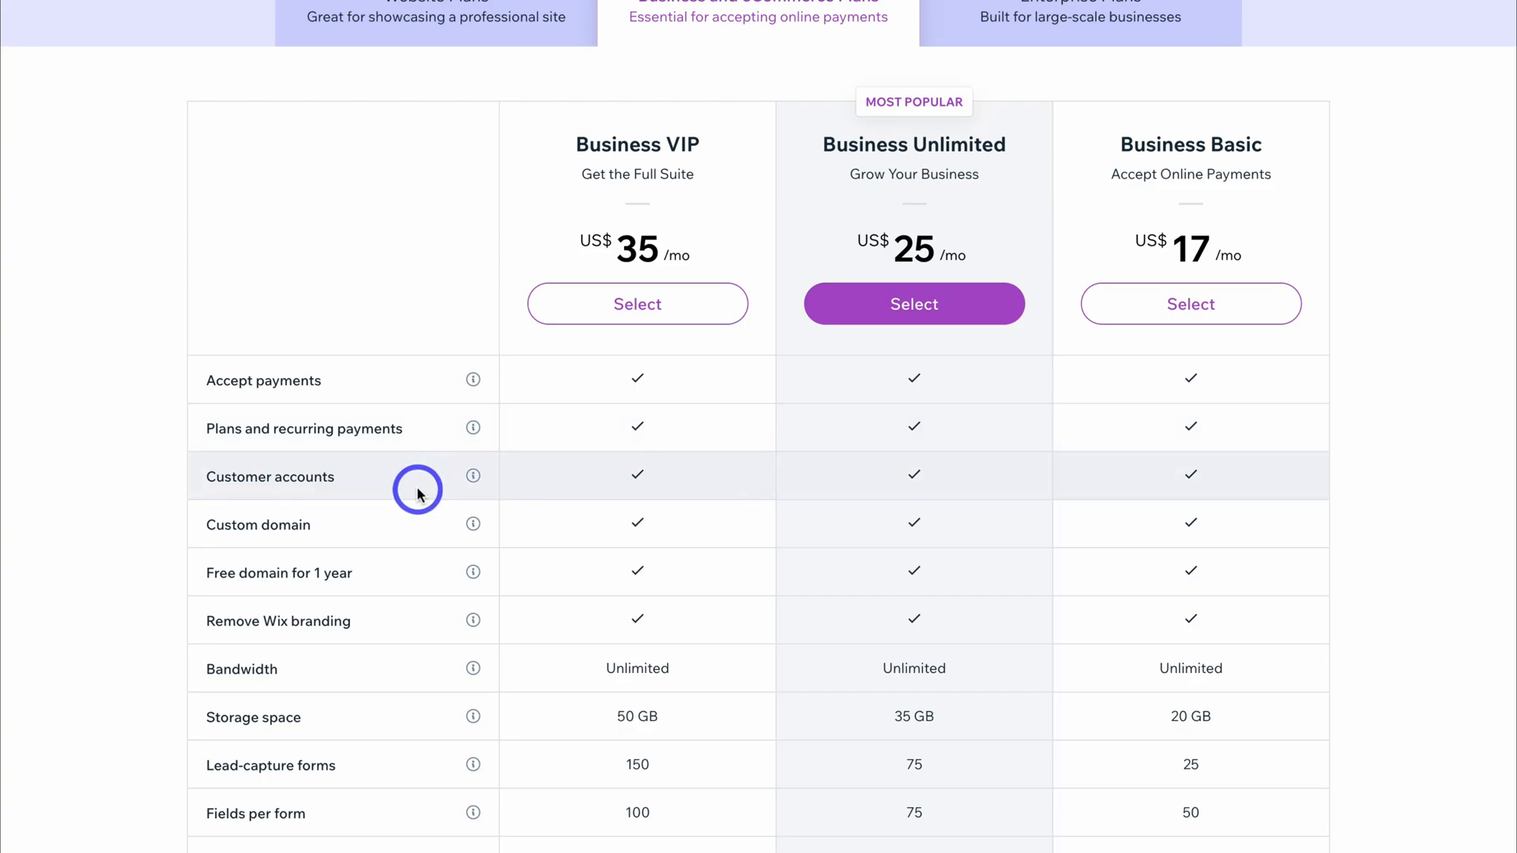
pyautogui.scroll(3, 417, 493)
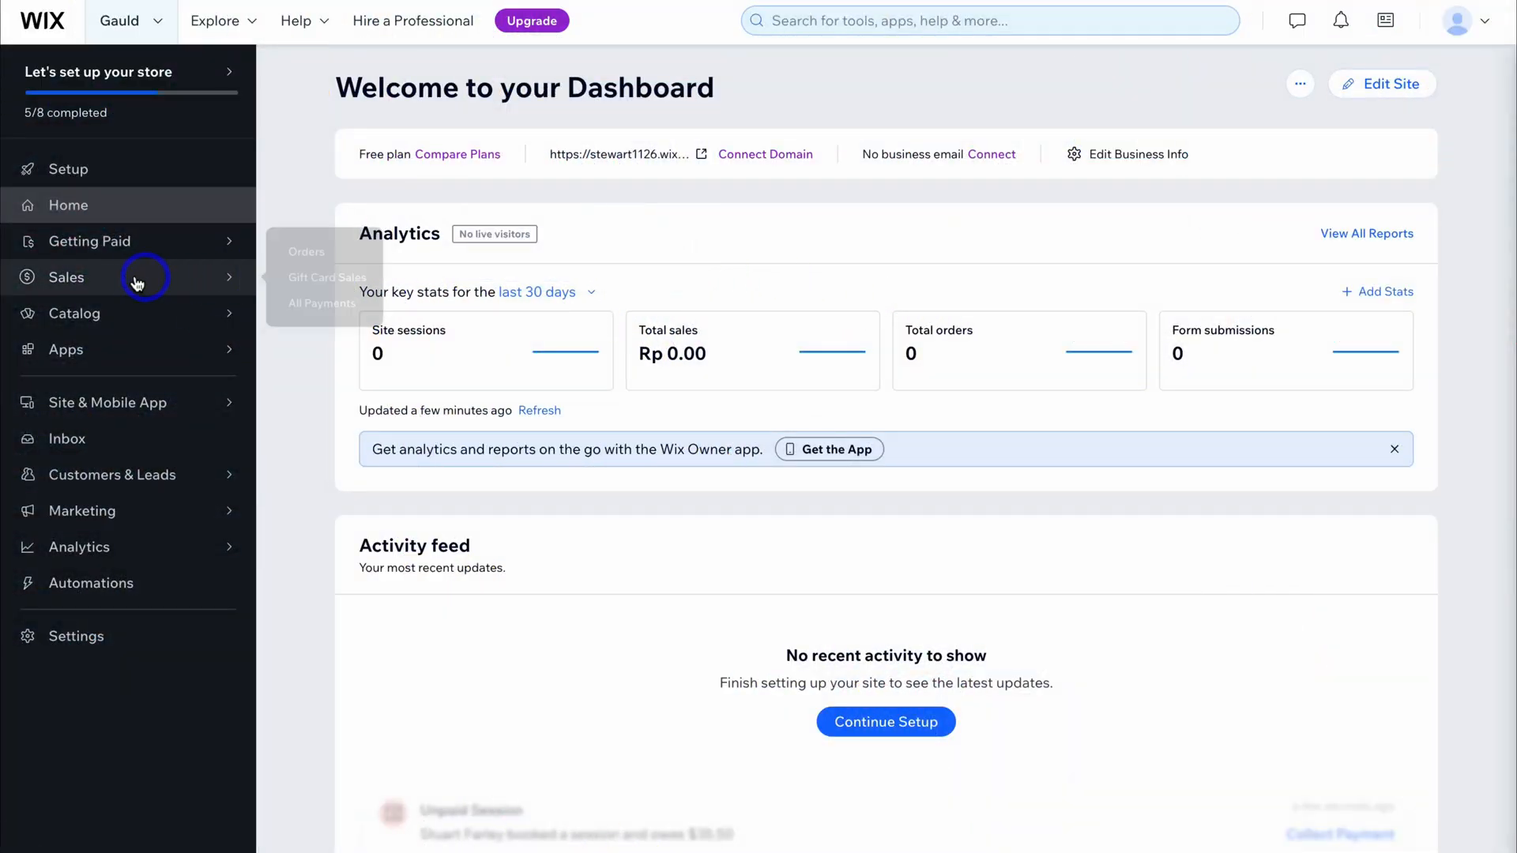
# - Open the store's Orders page in the dashboard's sales area
pyautogui.click(111, 281)
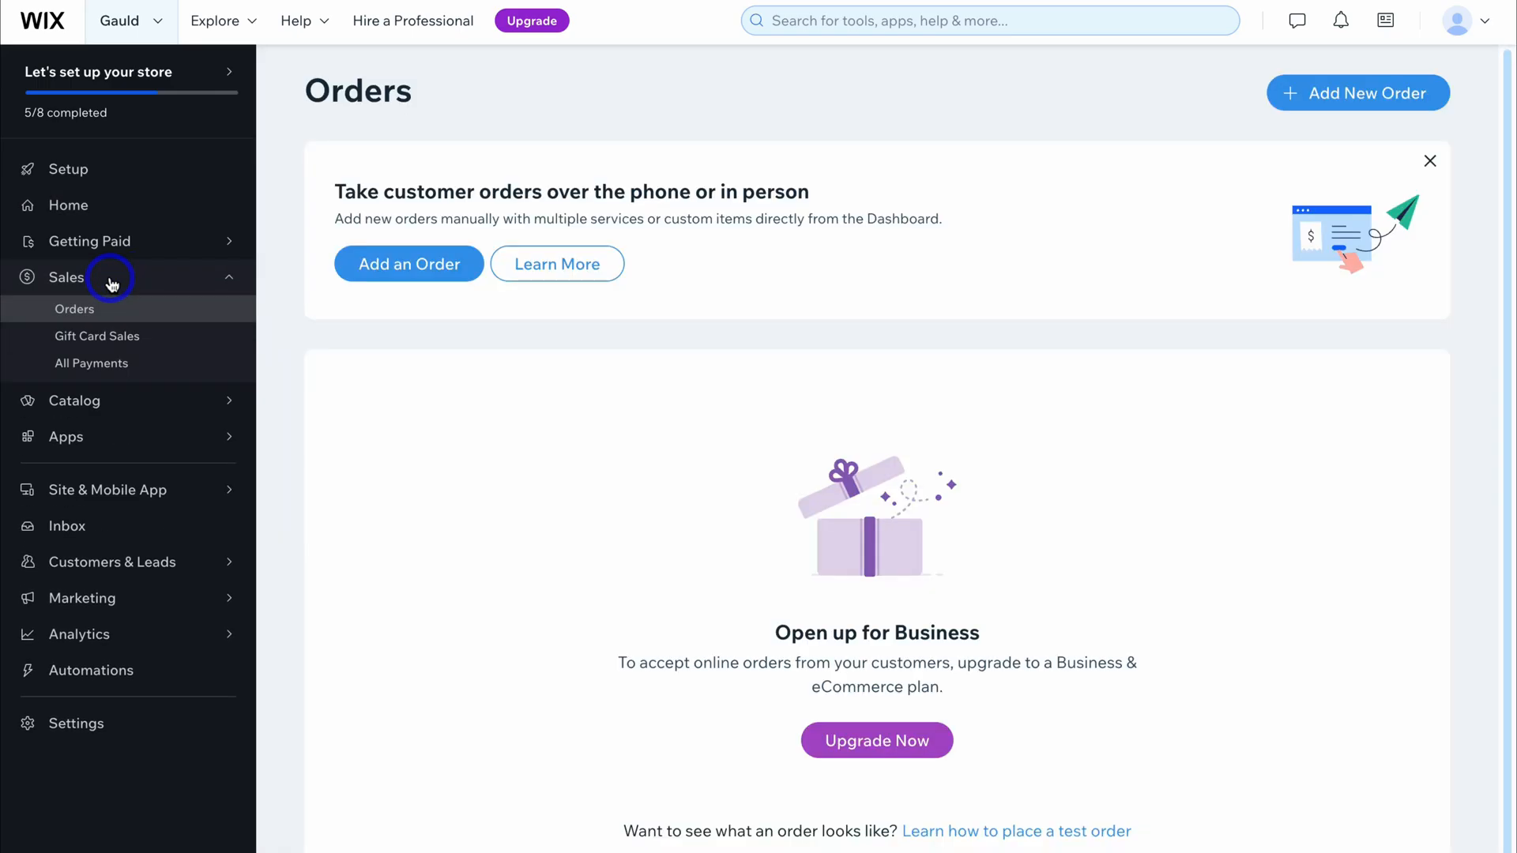